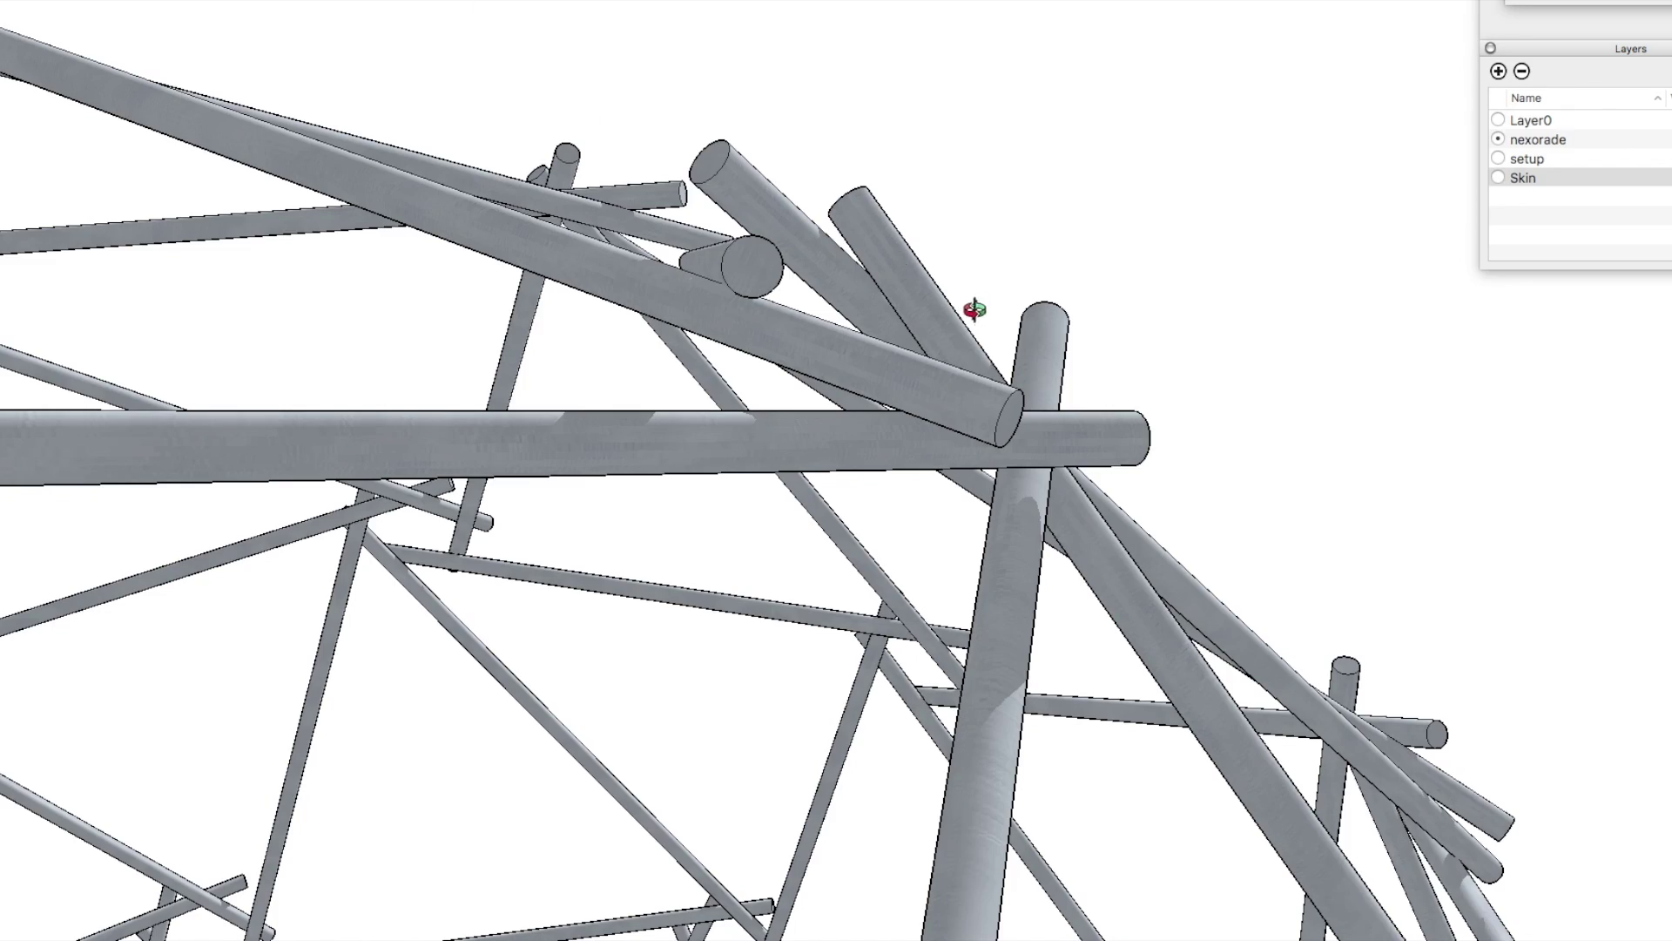
Step: Orbit around the finished nexorade pipe structure to view it from several angles
left_click_drag(972, 314, 536, 214)
mouse_move(1010, 377)
left_mouse_down()
mouse_move(803, 276)
mouse_move(667, 264)
mouse_move(581, 236)
mouse_move(807, 377)
mouse_move(1119, 486)
mouse_move(1062, 441)
left_mouse_up()
mouse_move(533, 173)
left_mouse_down()
mouse_move(664, 317)
mouse_move(844, 366)
mouse_move(907, 363)
left_mouse_up()
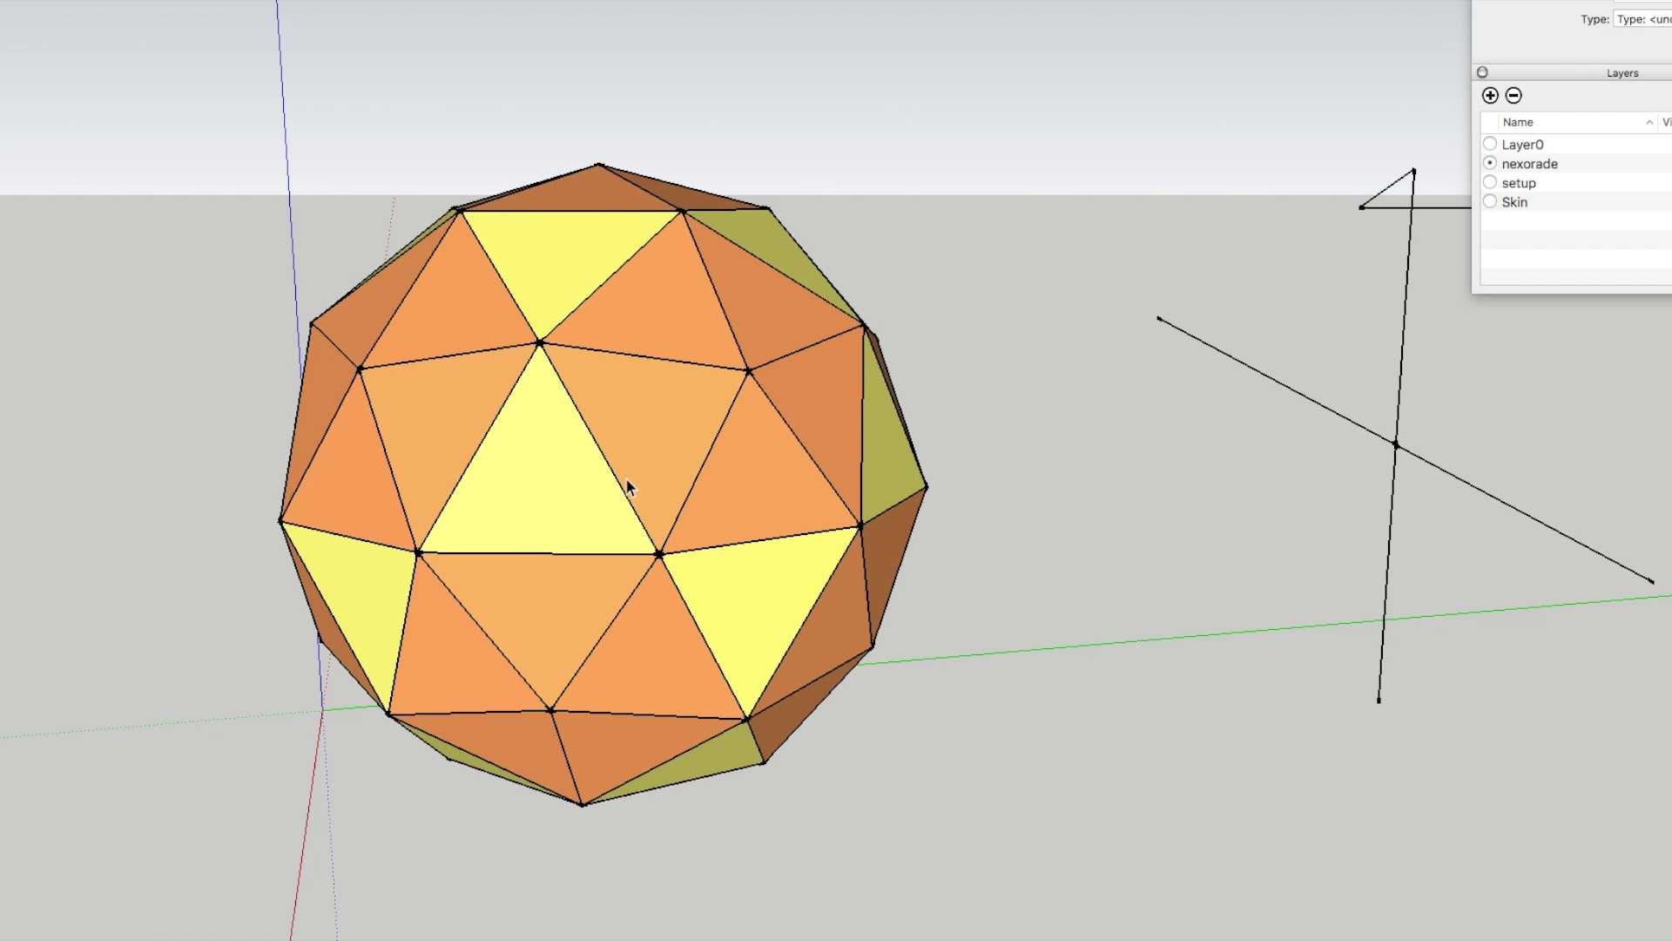
Step: Zoom in on the joint's crossing construction lines beside the sphere and select the triangle group
middle_click_drag(937, 467, 664, 473, "shift")
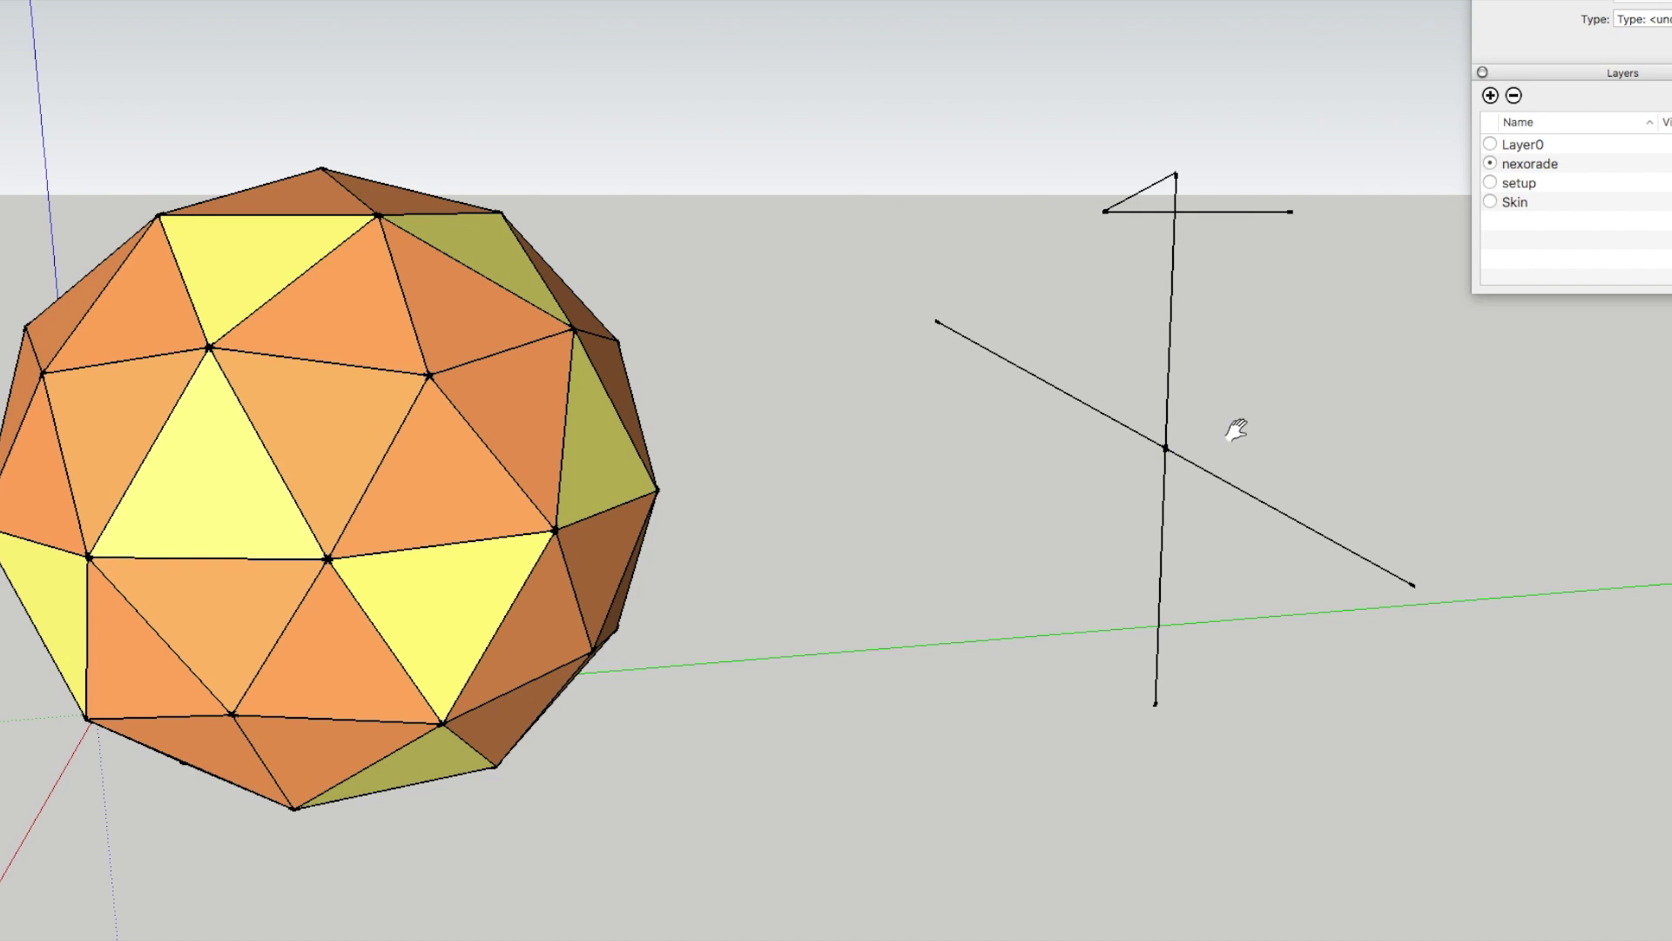
left_click_drag(1262, 292, 1104, 346)
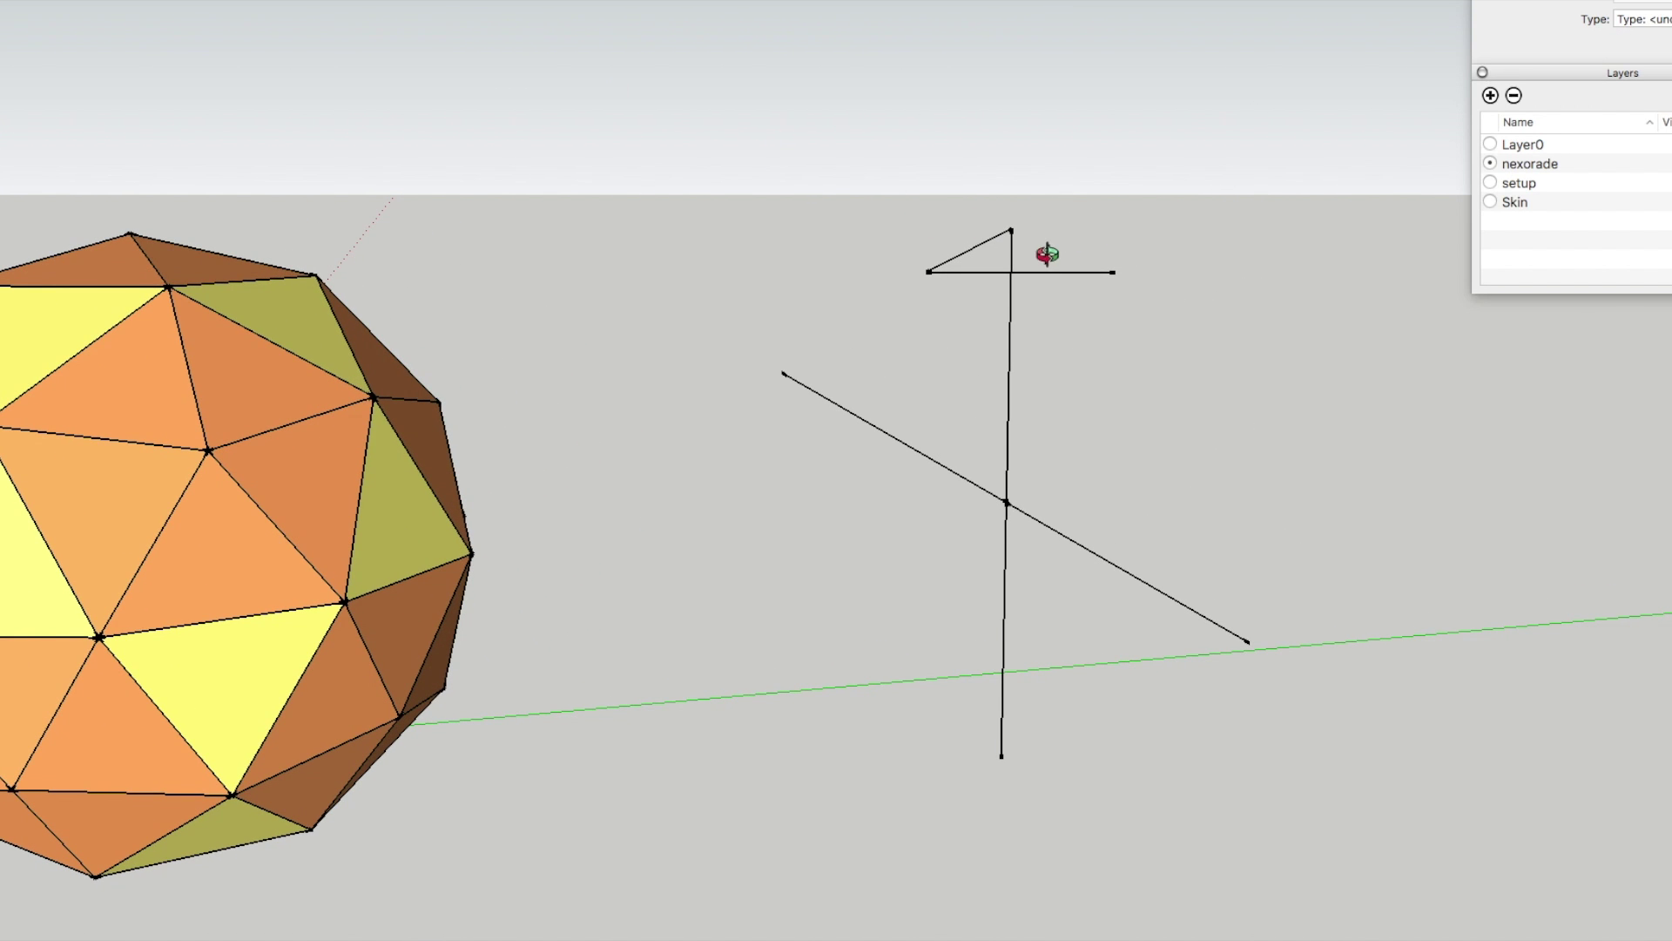
middle_click_drag(1049, 253, 1024, 375)
middle_click_drag(1109, 191, 1109, 217)
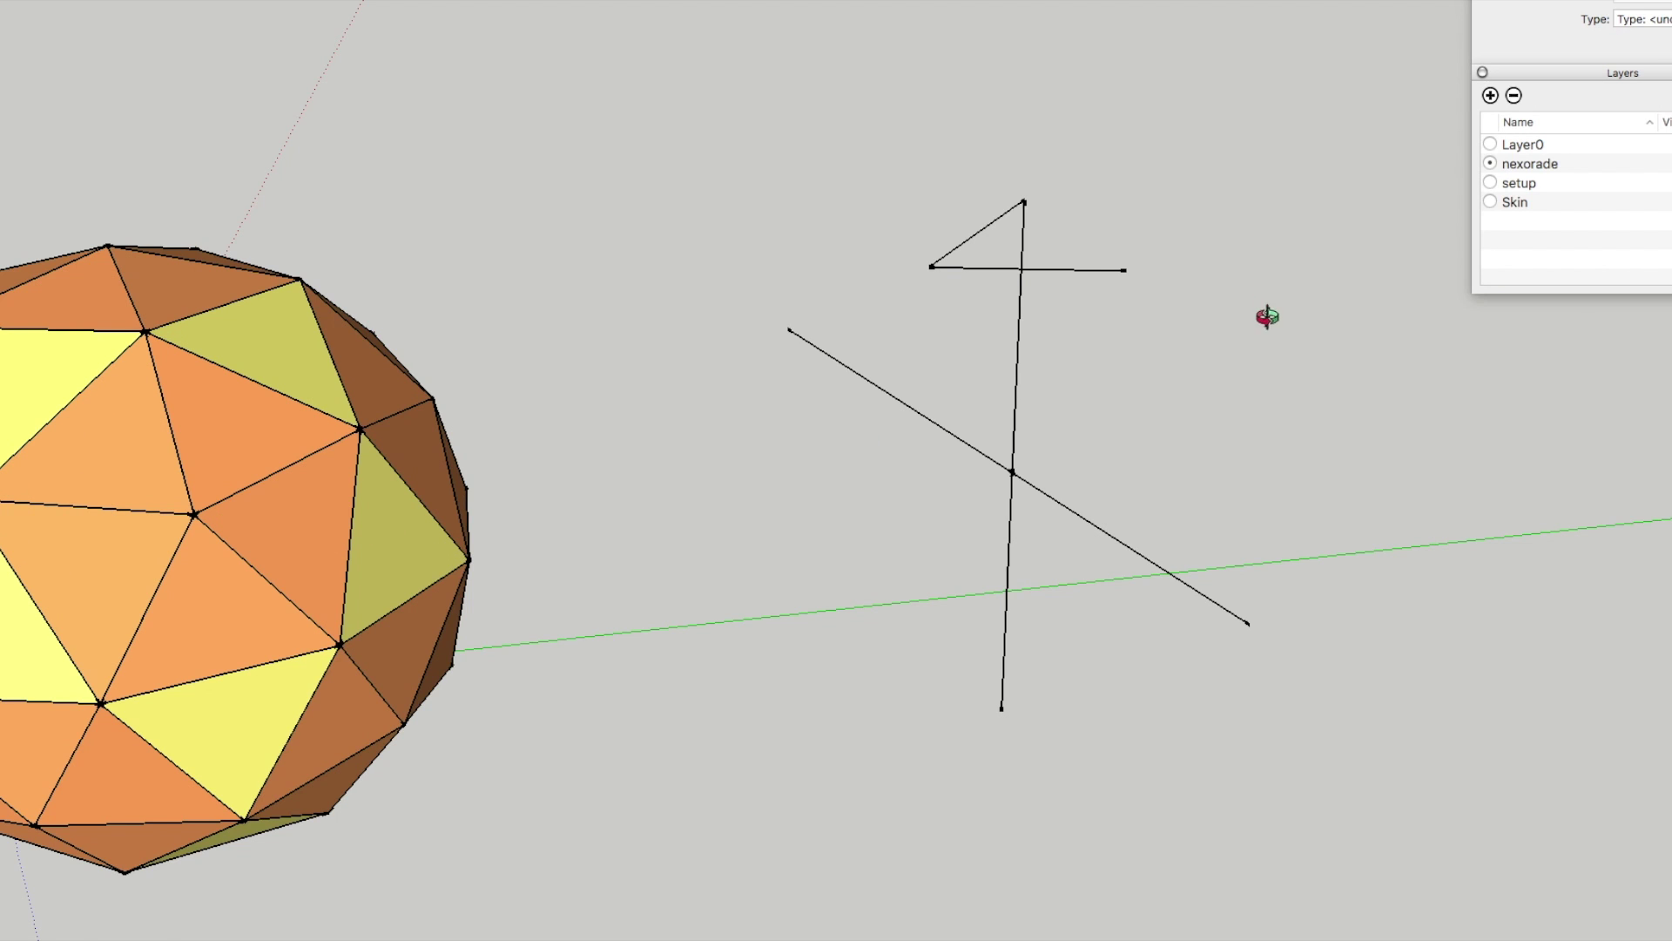
scroll(1050, 217, "up", 3)
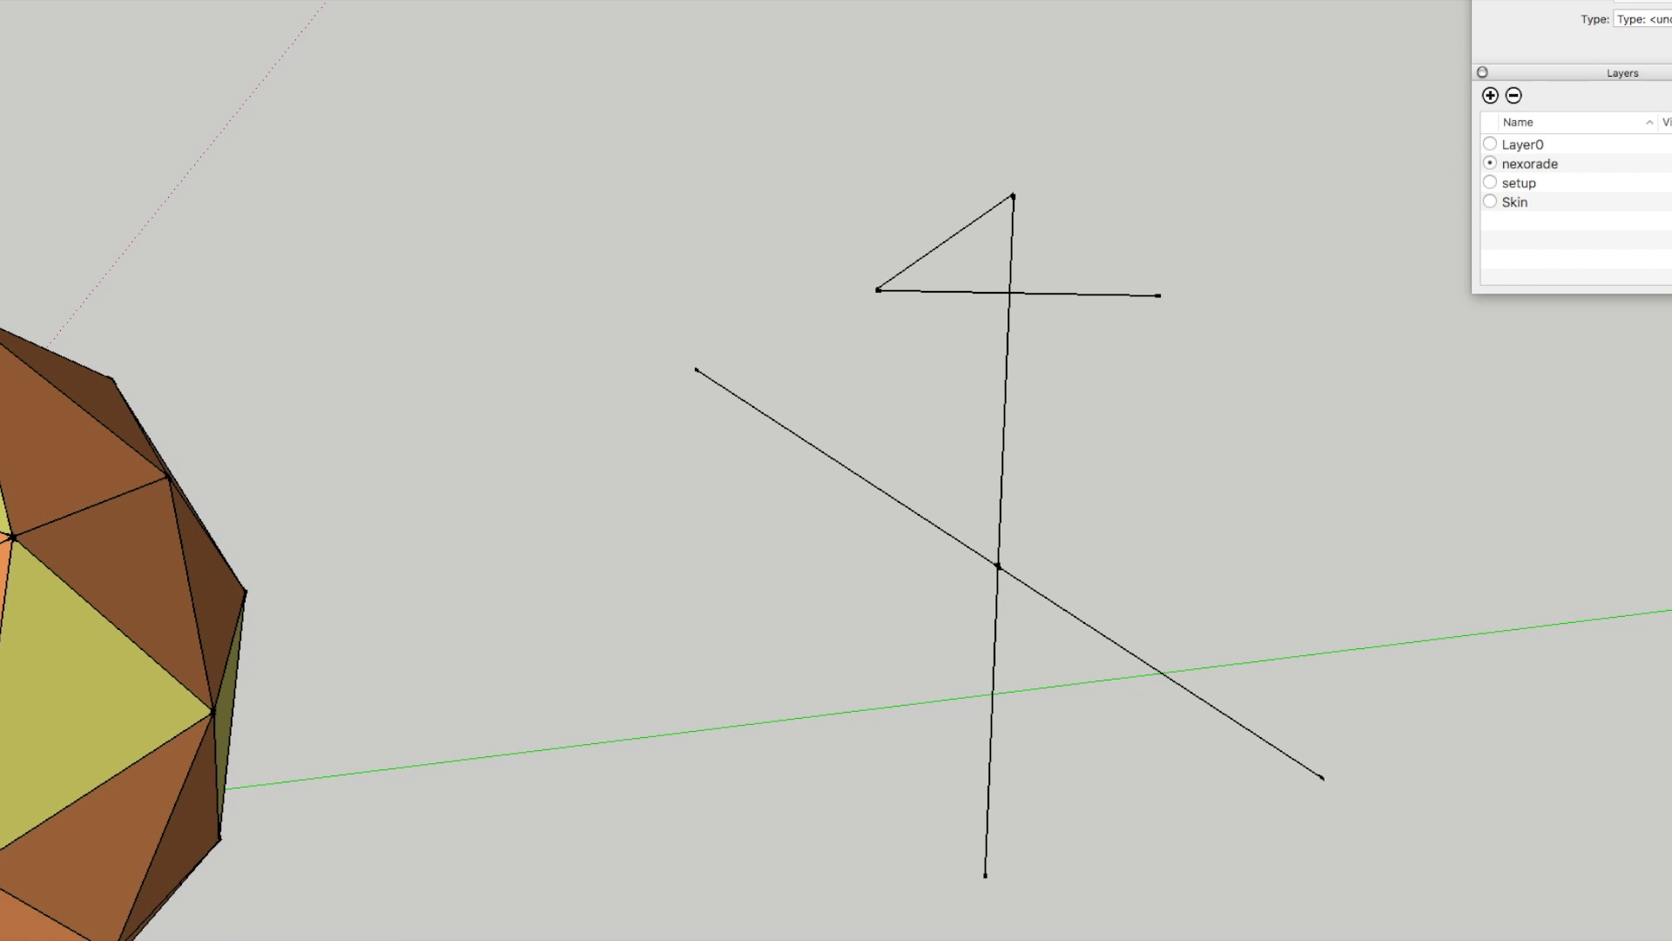
middle_click_drag(1049, 217, 1093, 189, "shift")
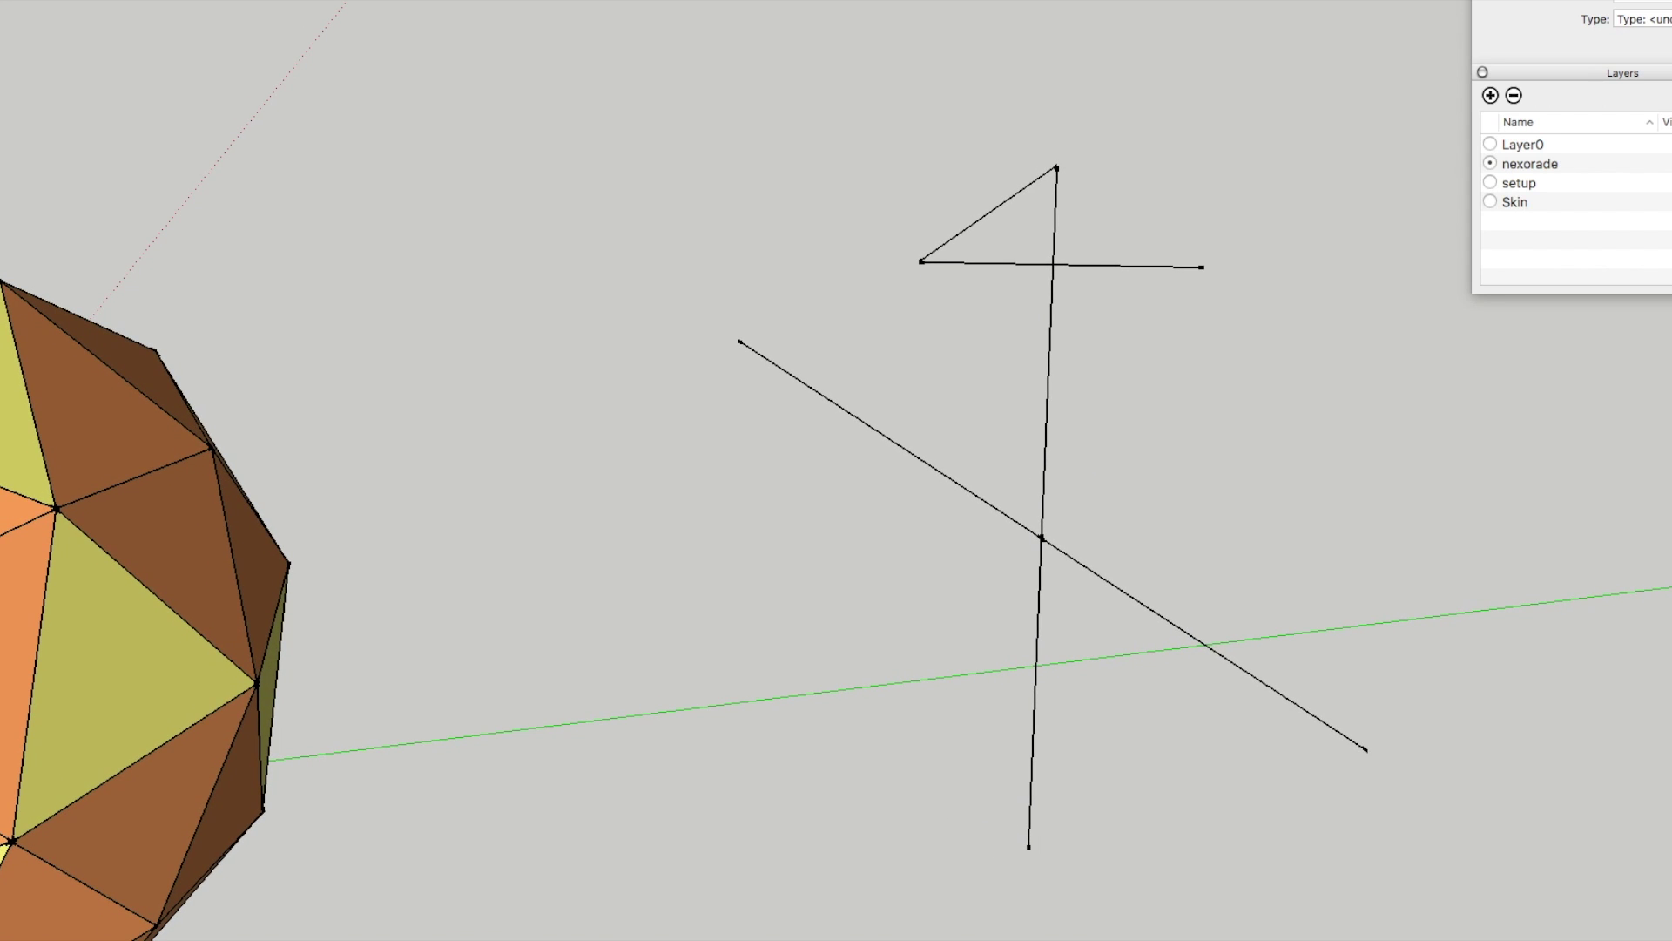
left_click(994, 209)
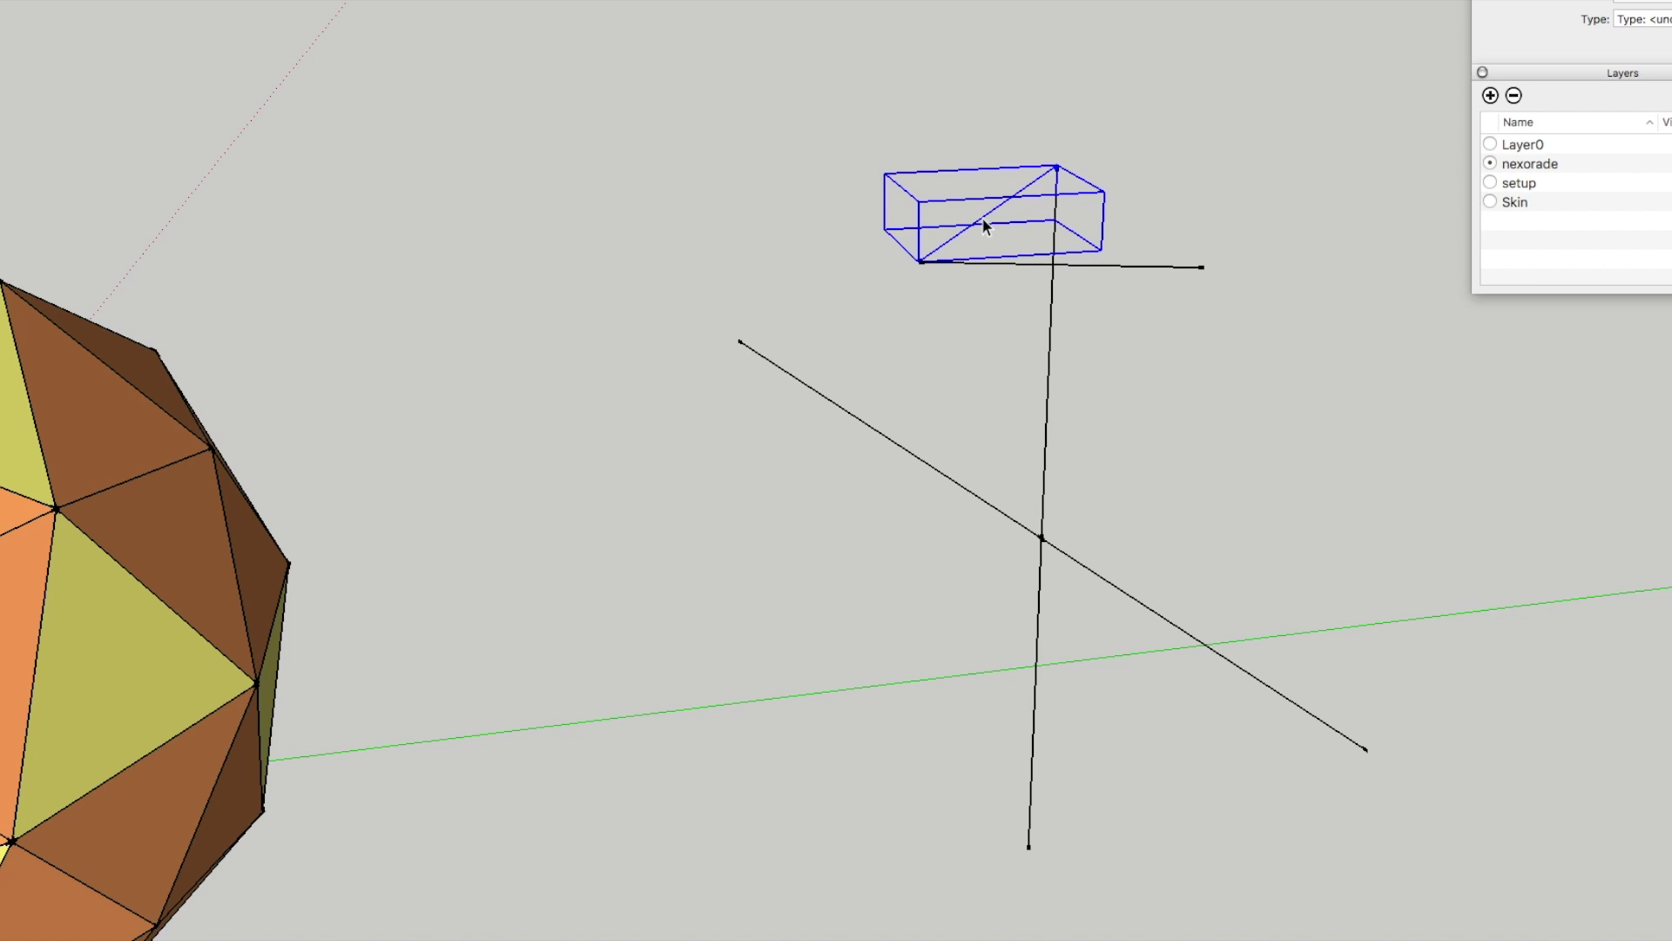
Step: Select the triangle group atop the vertical line and zoom in closer to rotate it
left_click(1146, 266)
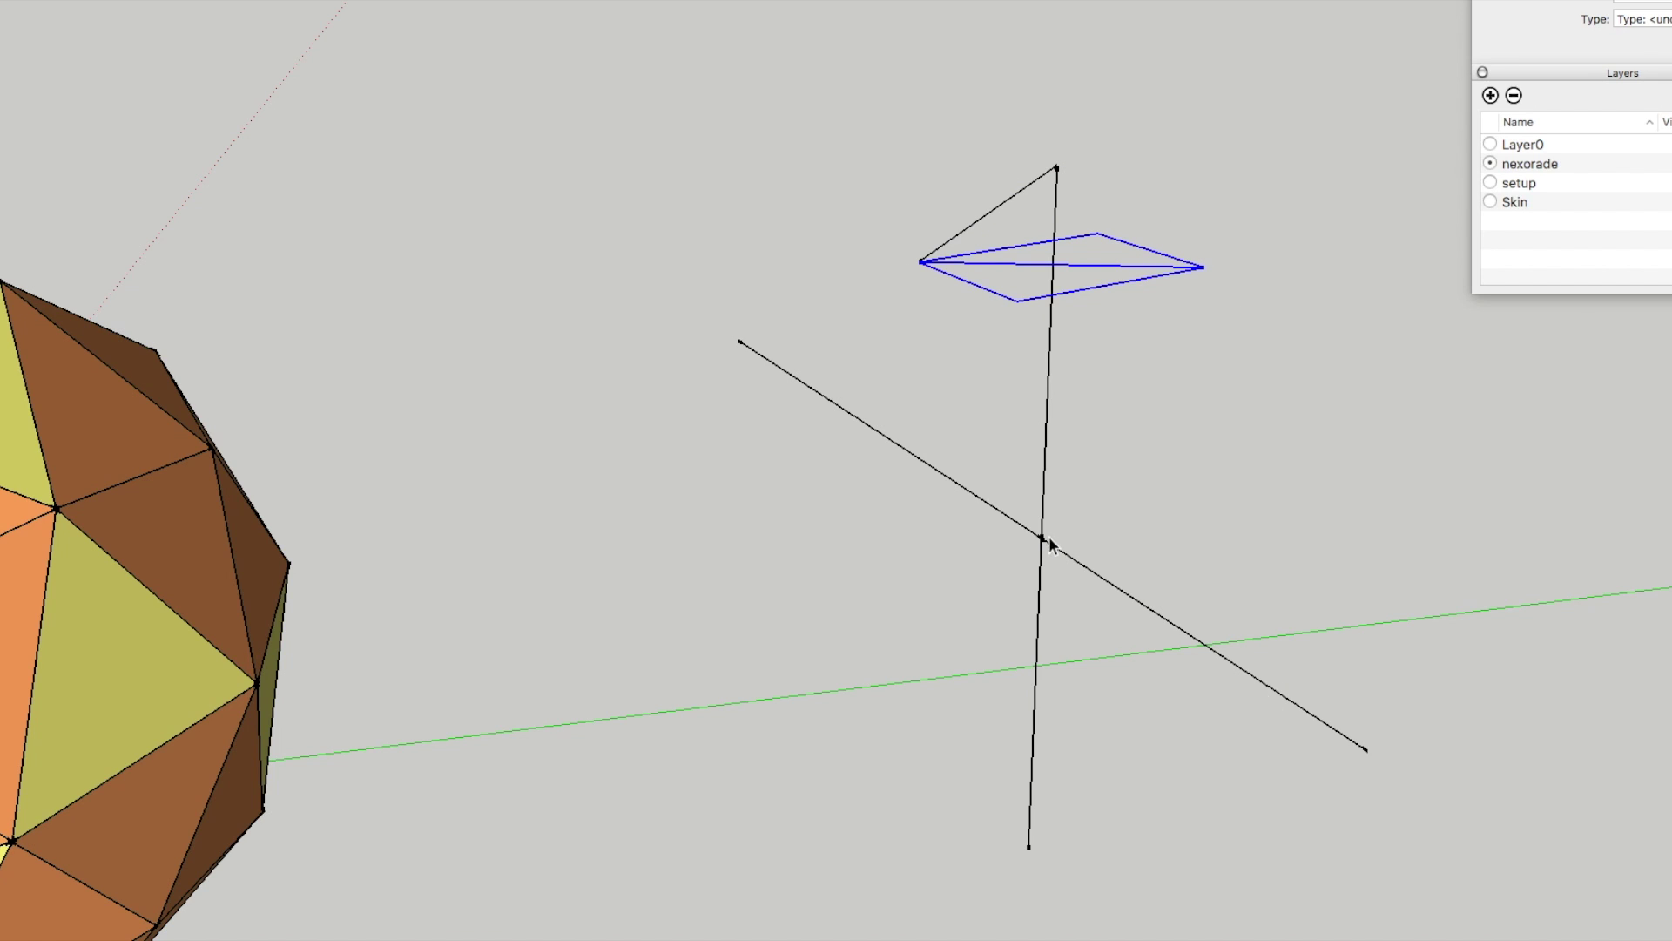
left_click(1014, 202)
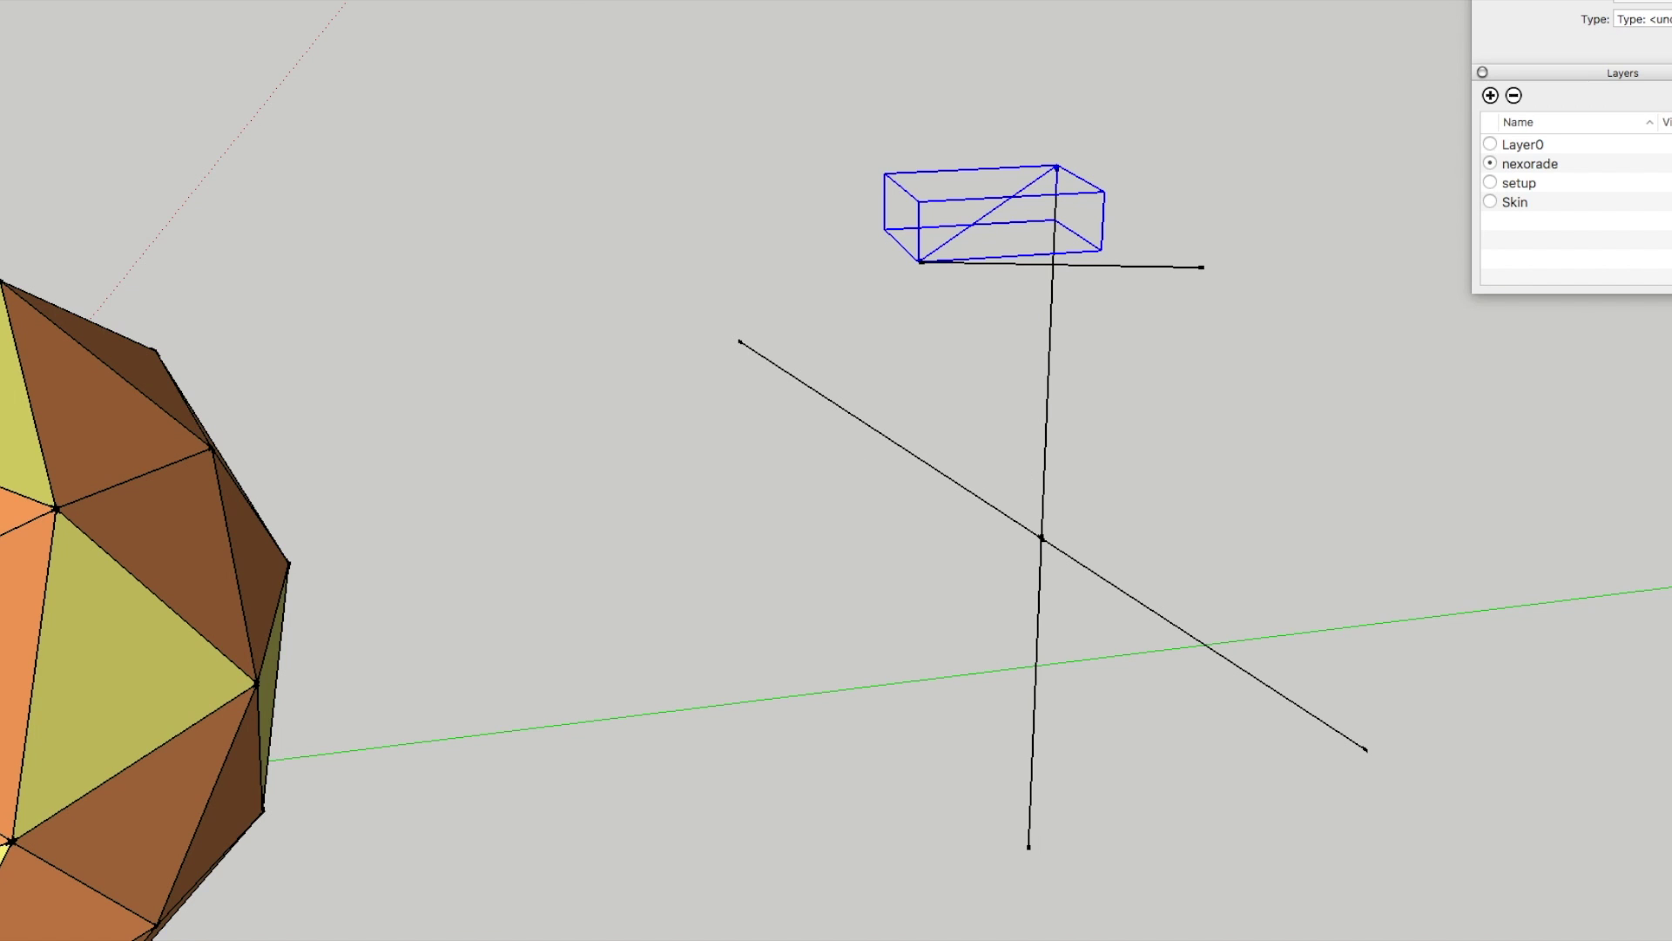
mouse_move(1254, 493)
middle_mouse_down("shift")
mouse_move(1109, 493)
mouse_move(1097, 478)
middle_mouse_up("shift")
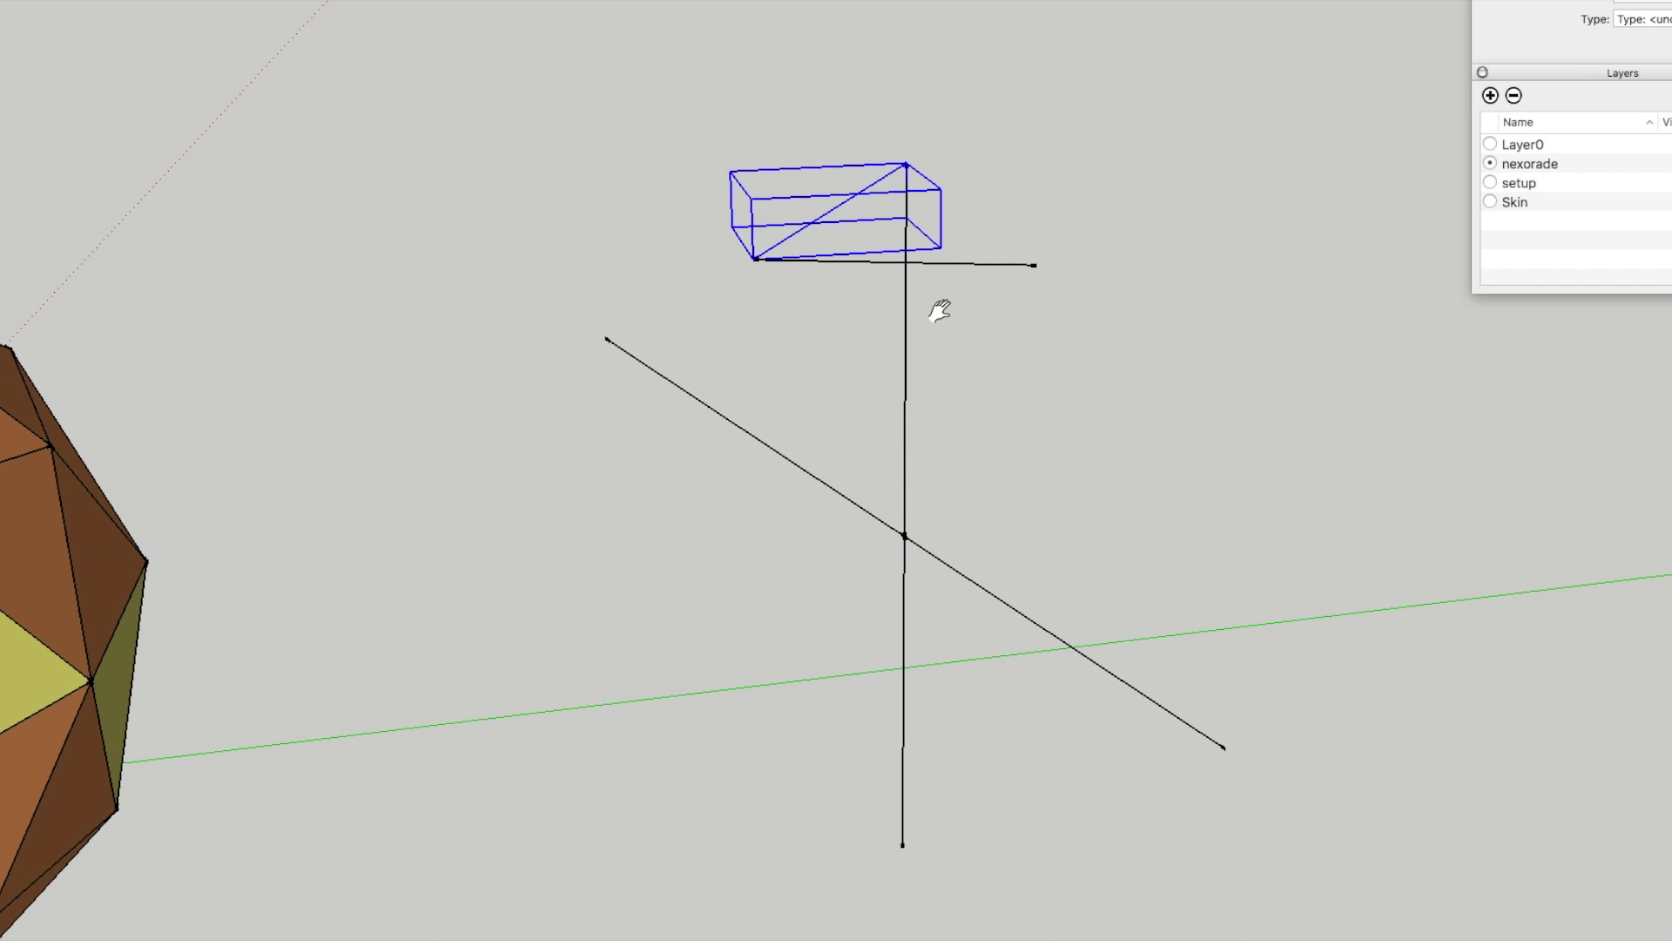
scroll(939, 311, "up", 1)
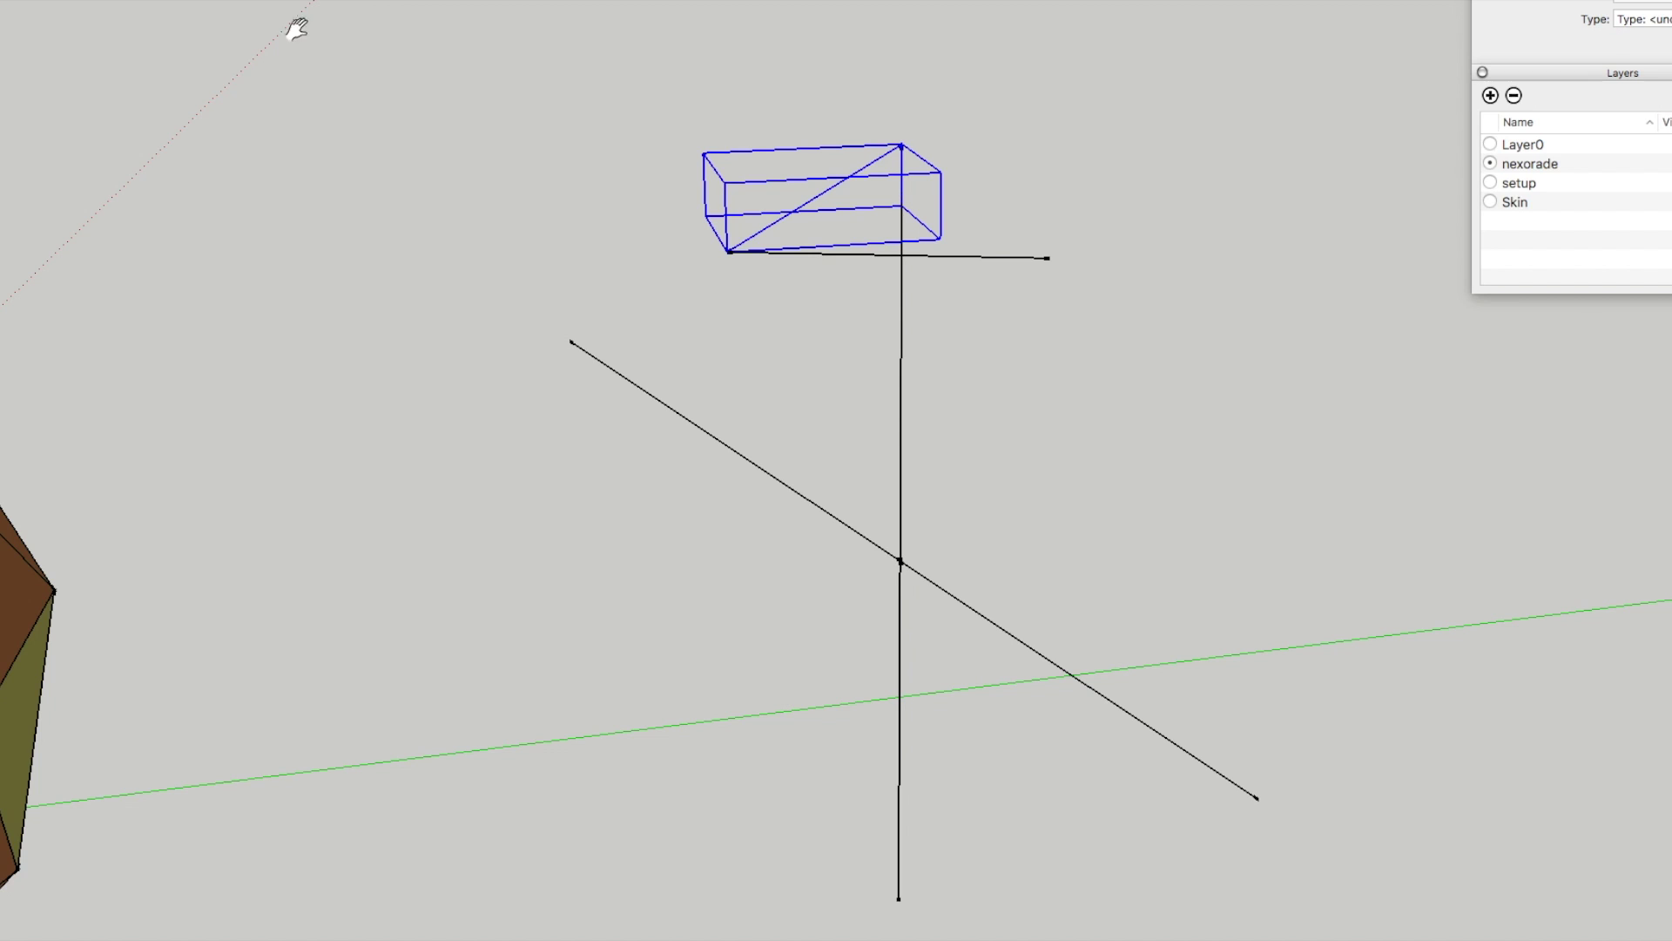
key("q")
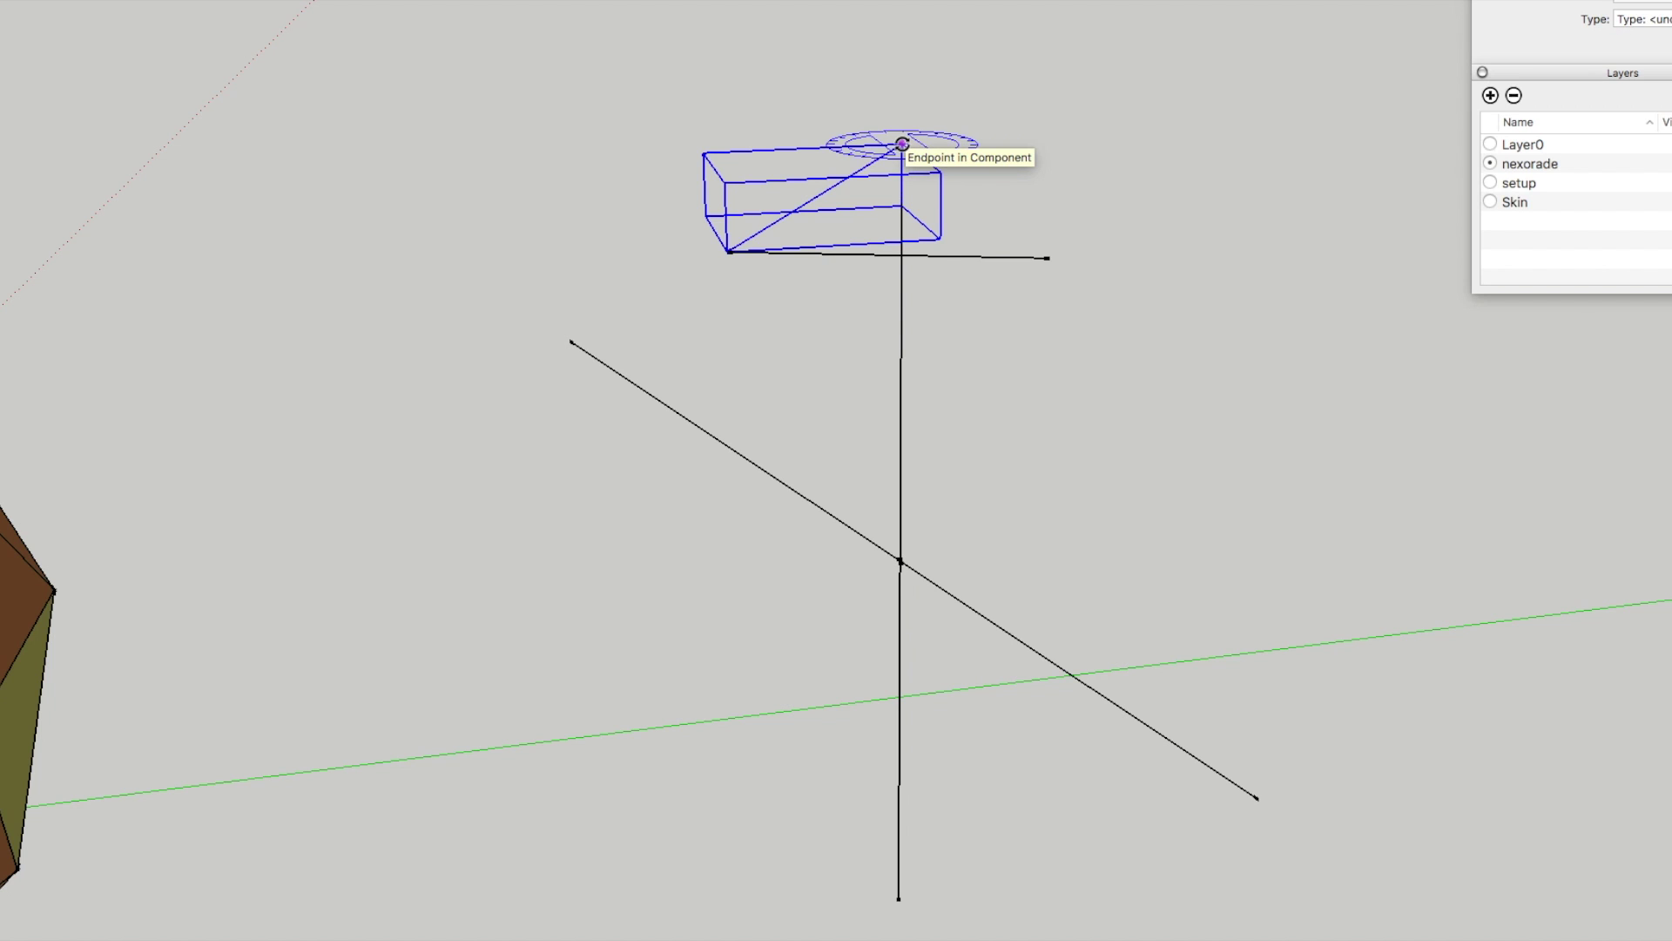
Step: Rotate-copy the triangle group 180° about the vertical line onto the opposite side
left_click(901, 144)
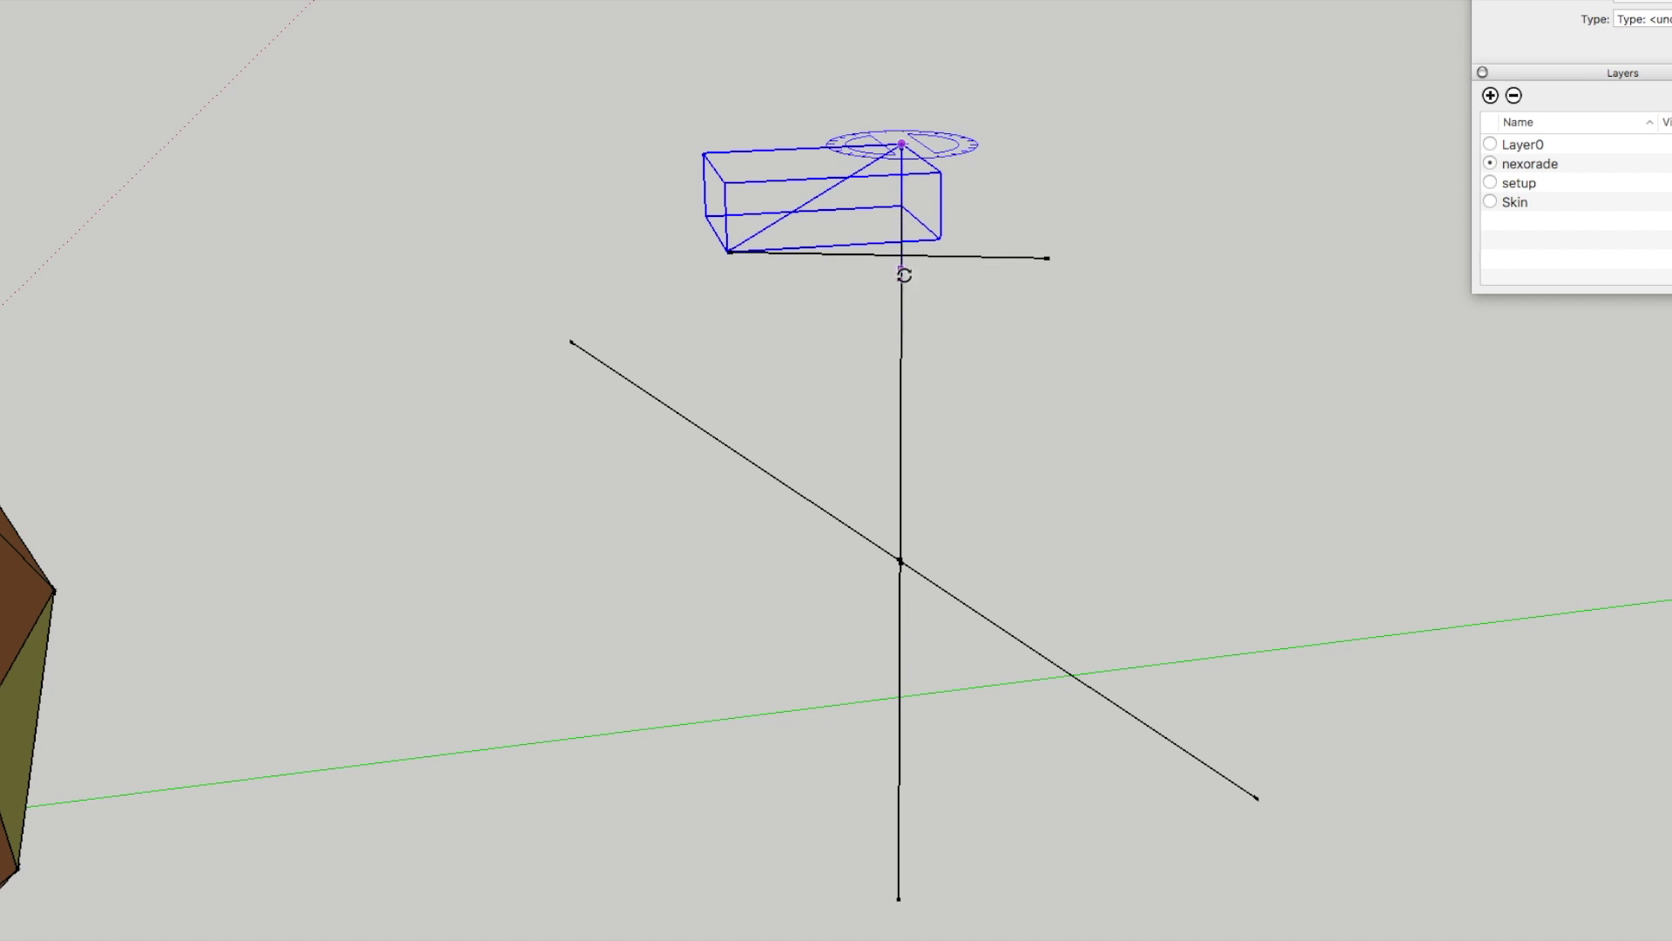
left_click_drag(911, 327, 904, 564)
left_click(912, 518)
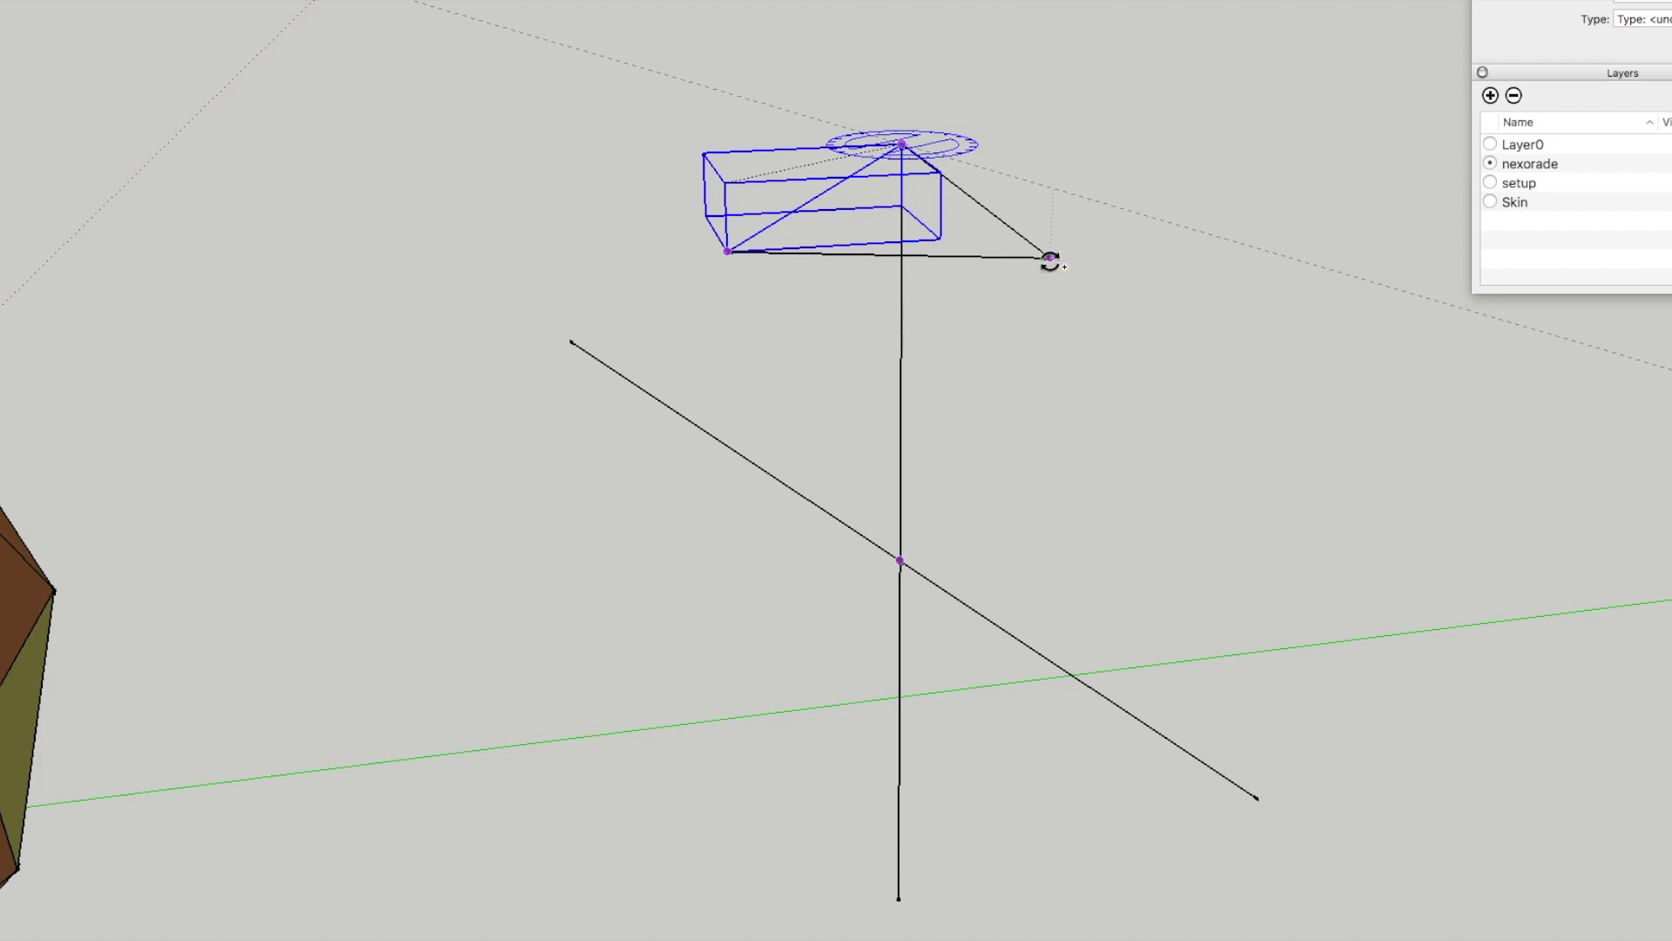
left_click(1049, 258)
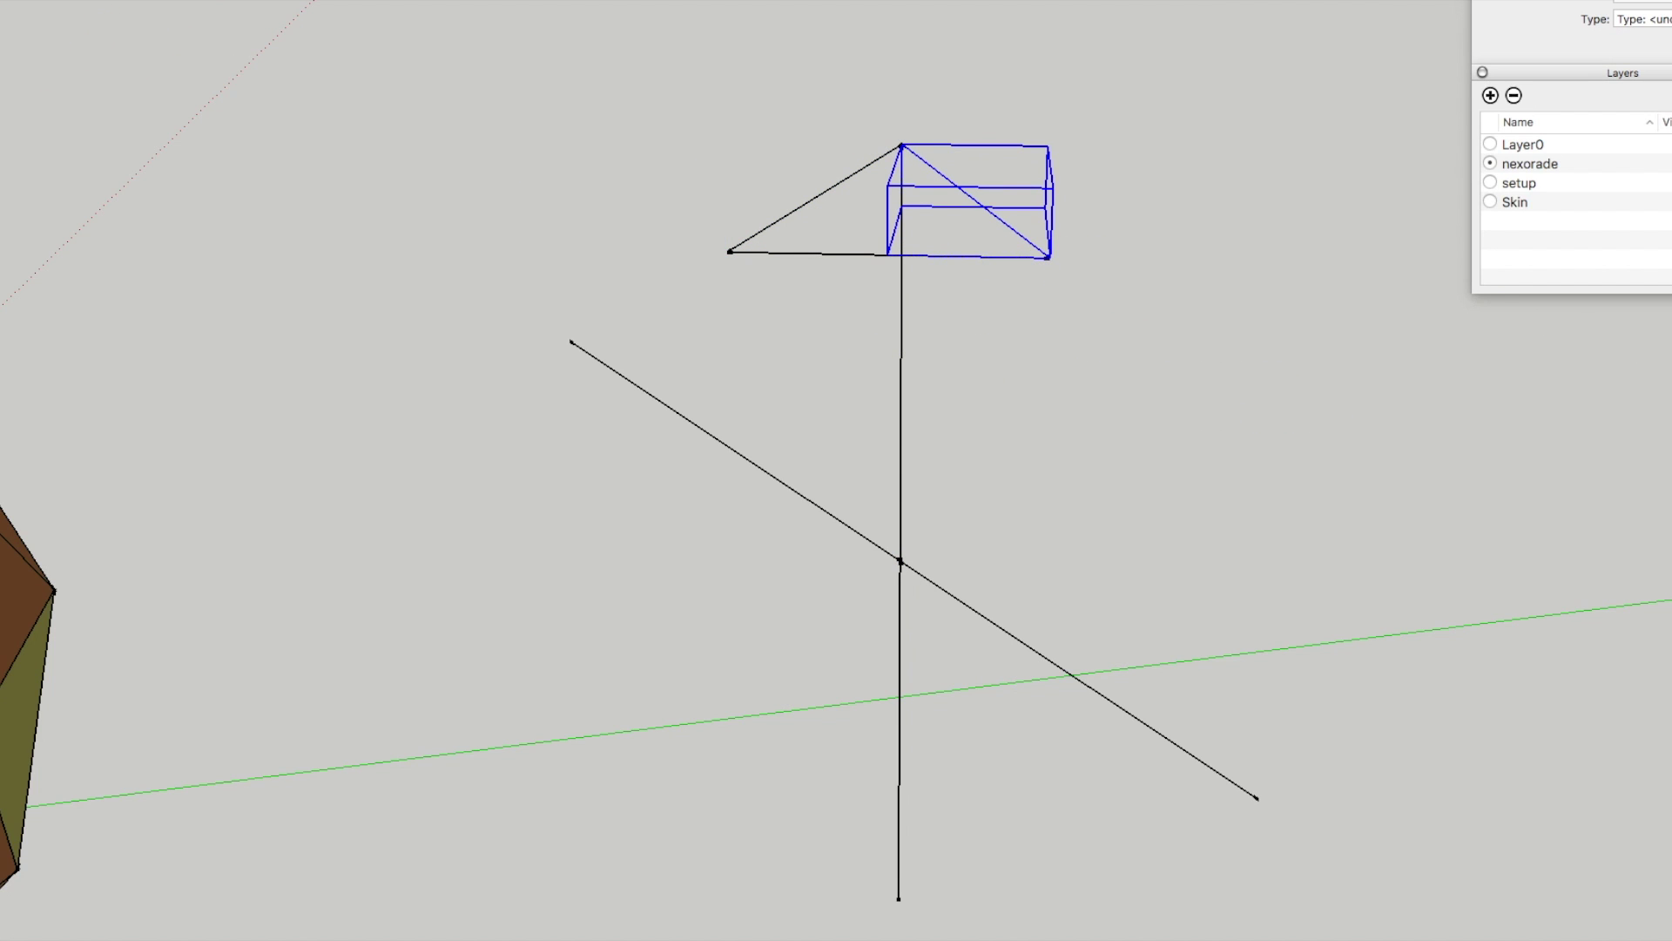
key("Delete")
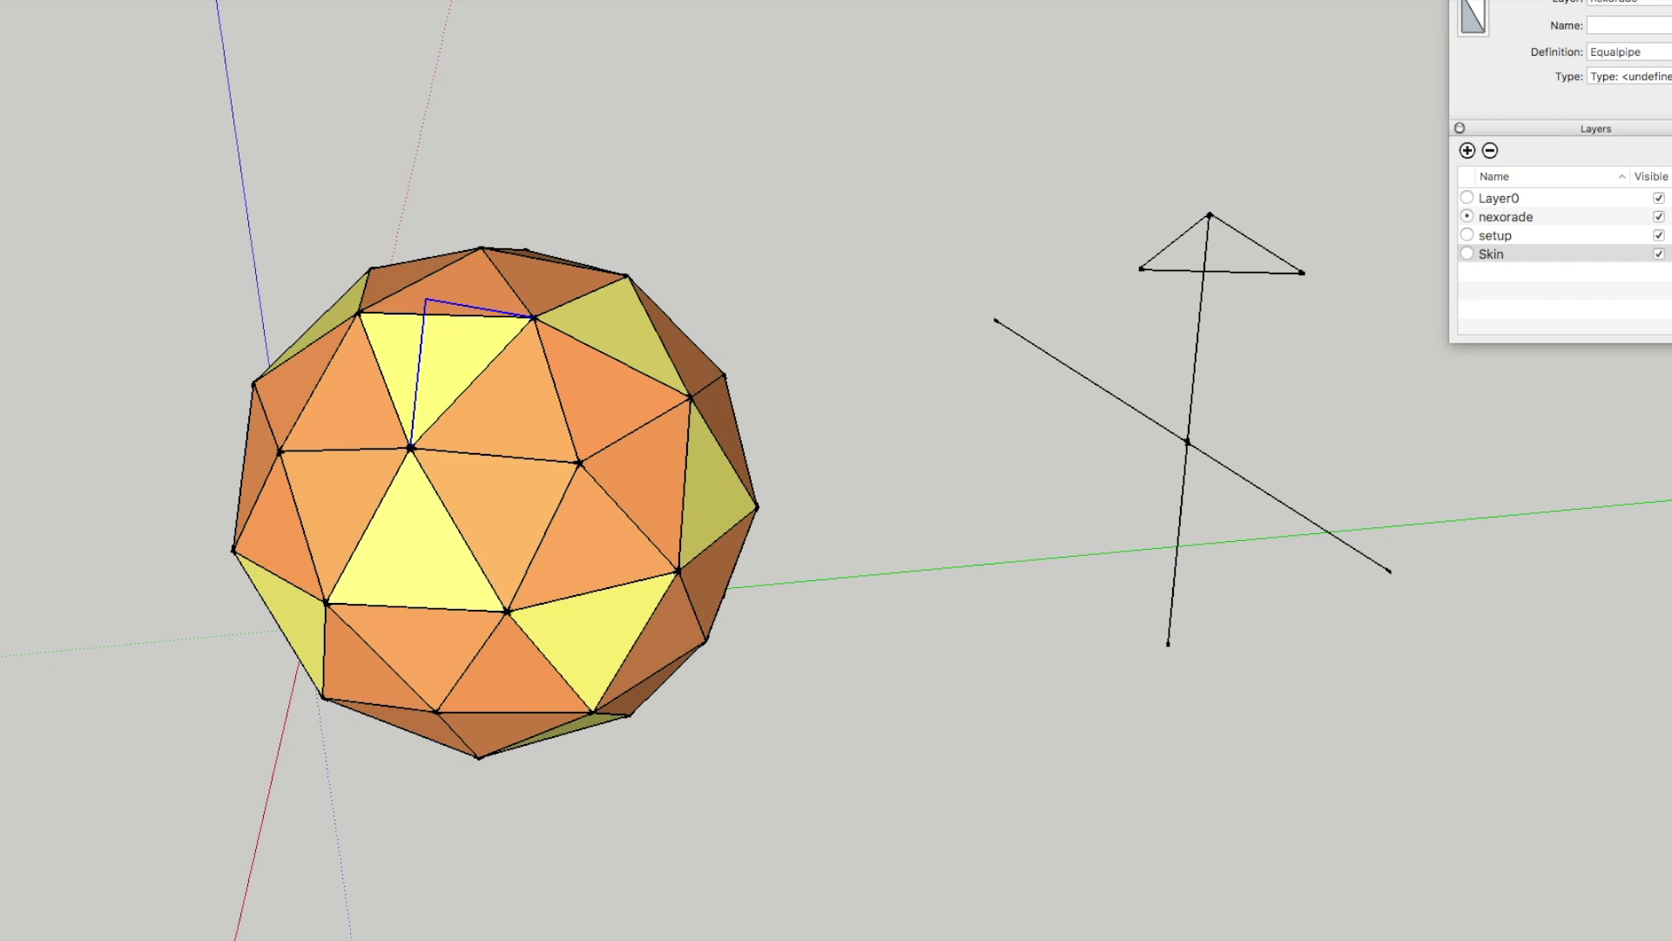
Step: Move a sphere face triangle onto the joint's endpoint, retrying after an undo, then zoom out
left_click(534, 319)
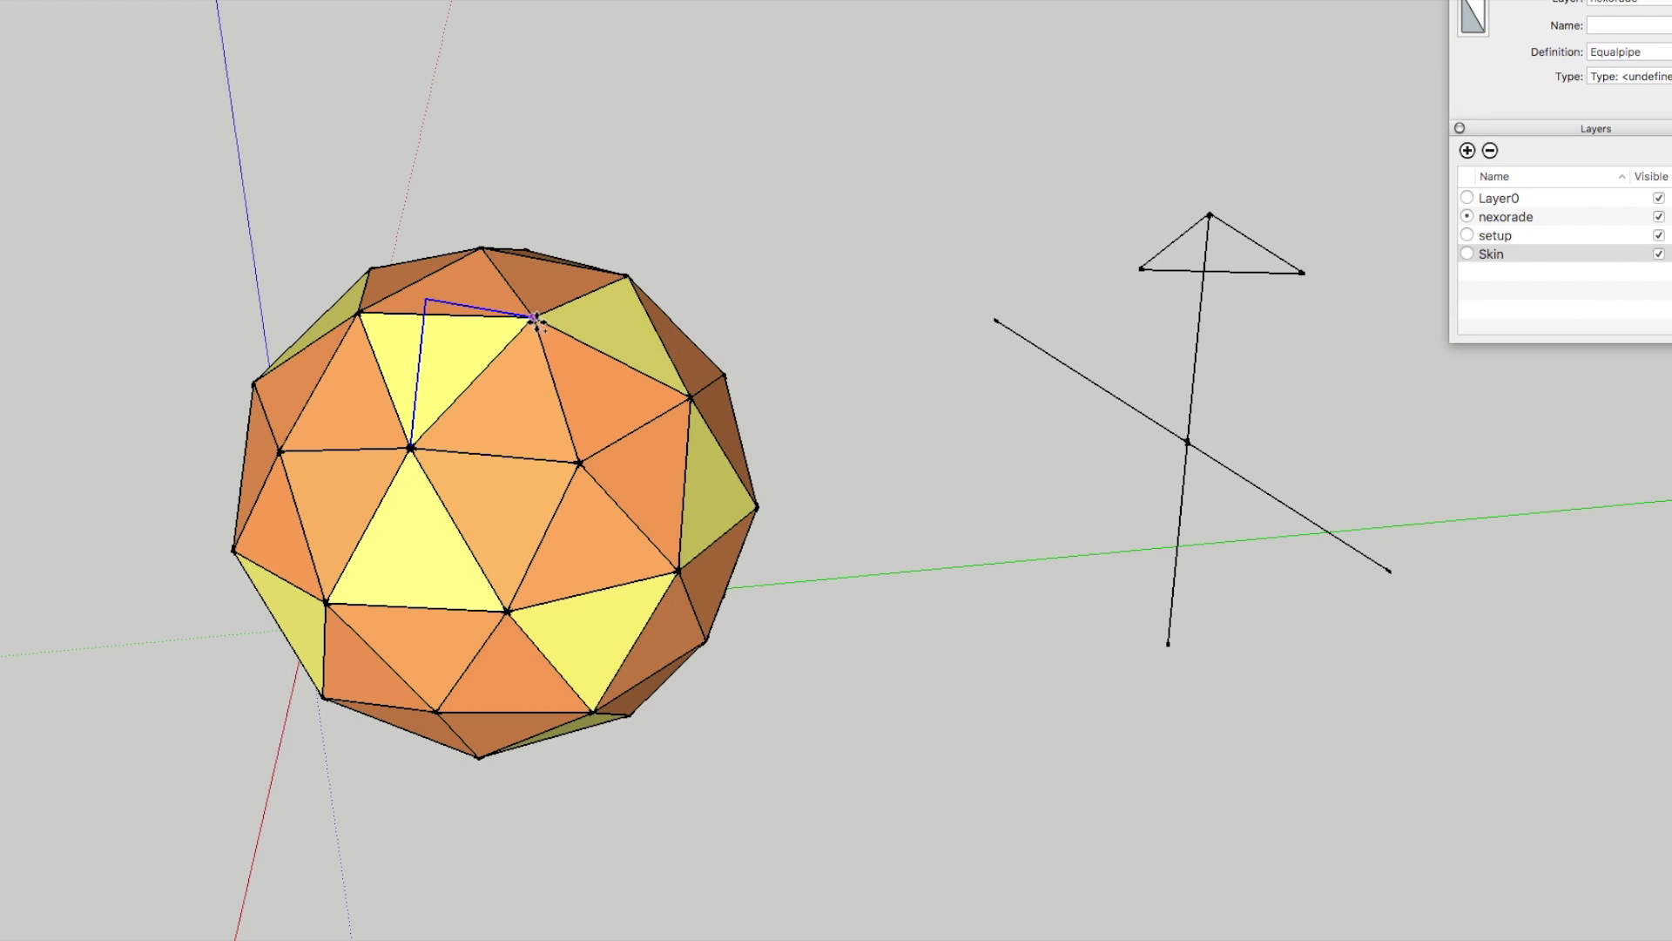
left_click(1304, 275)
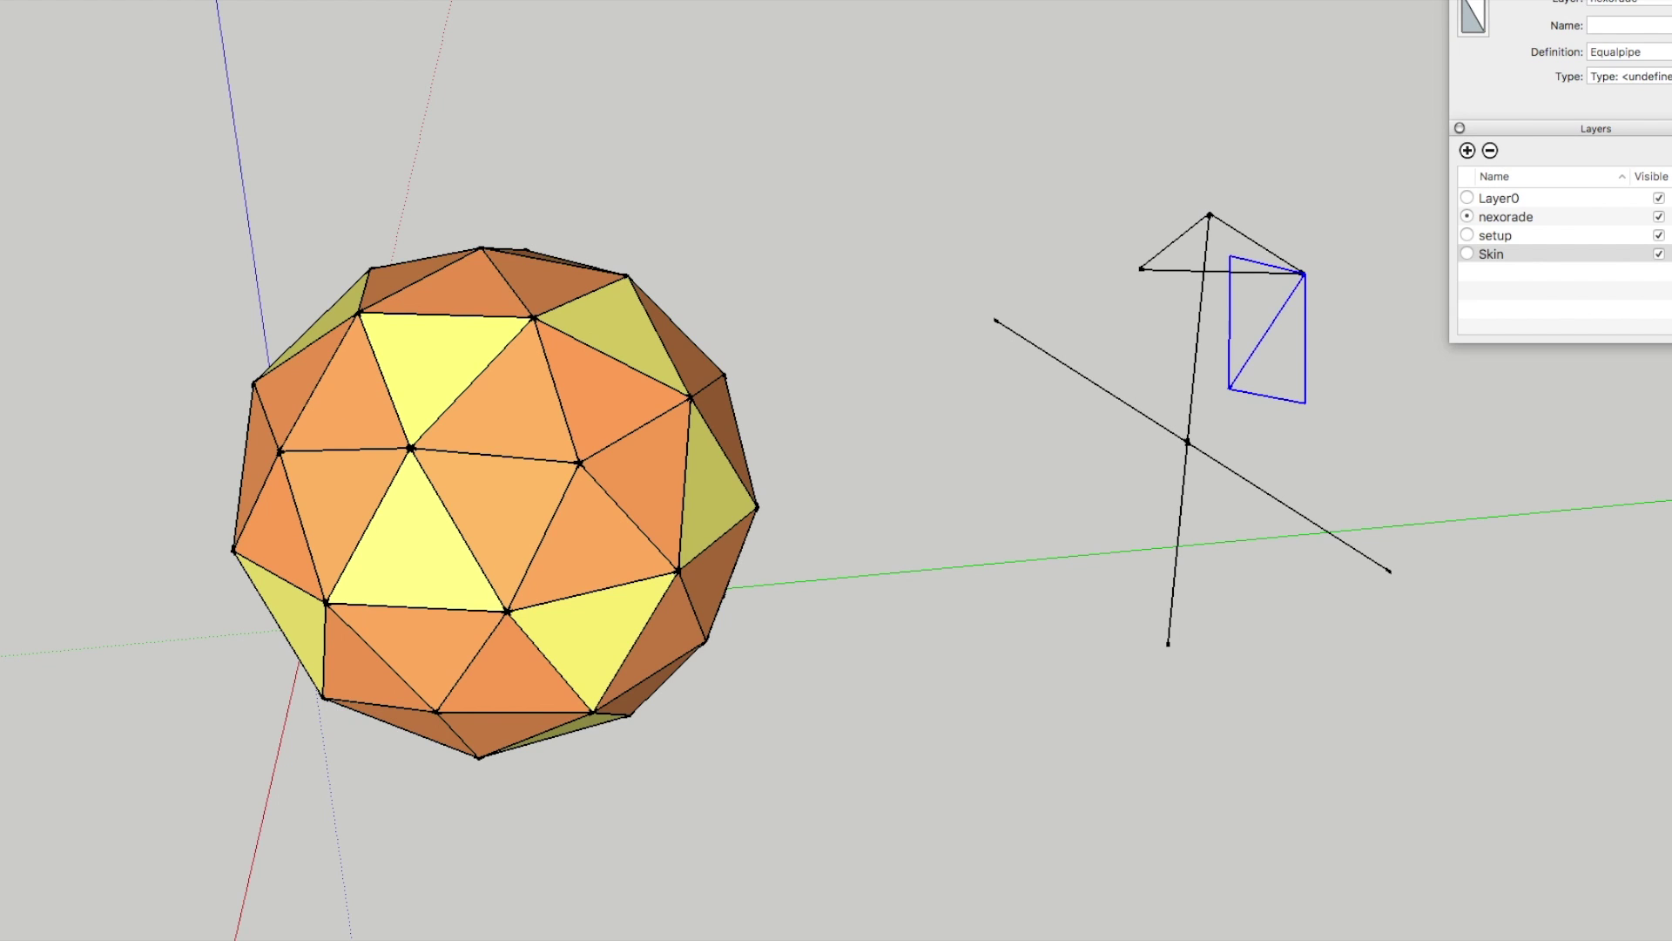
key("super+z")
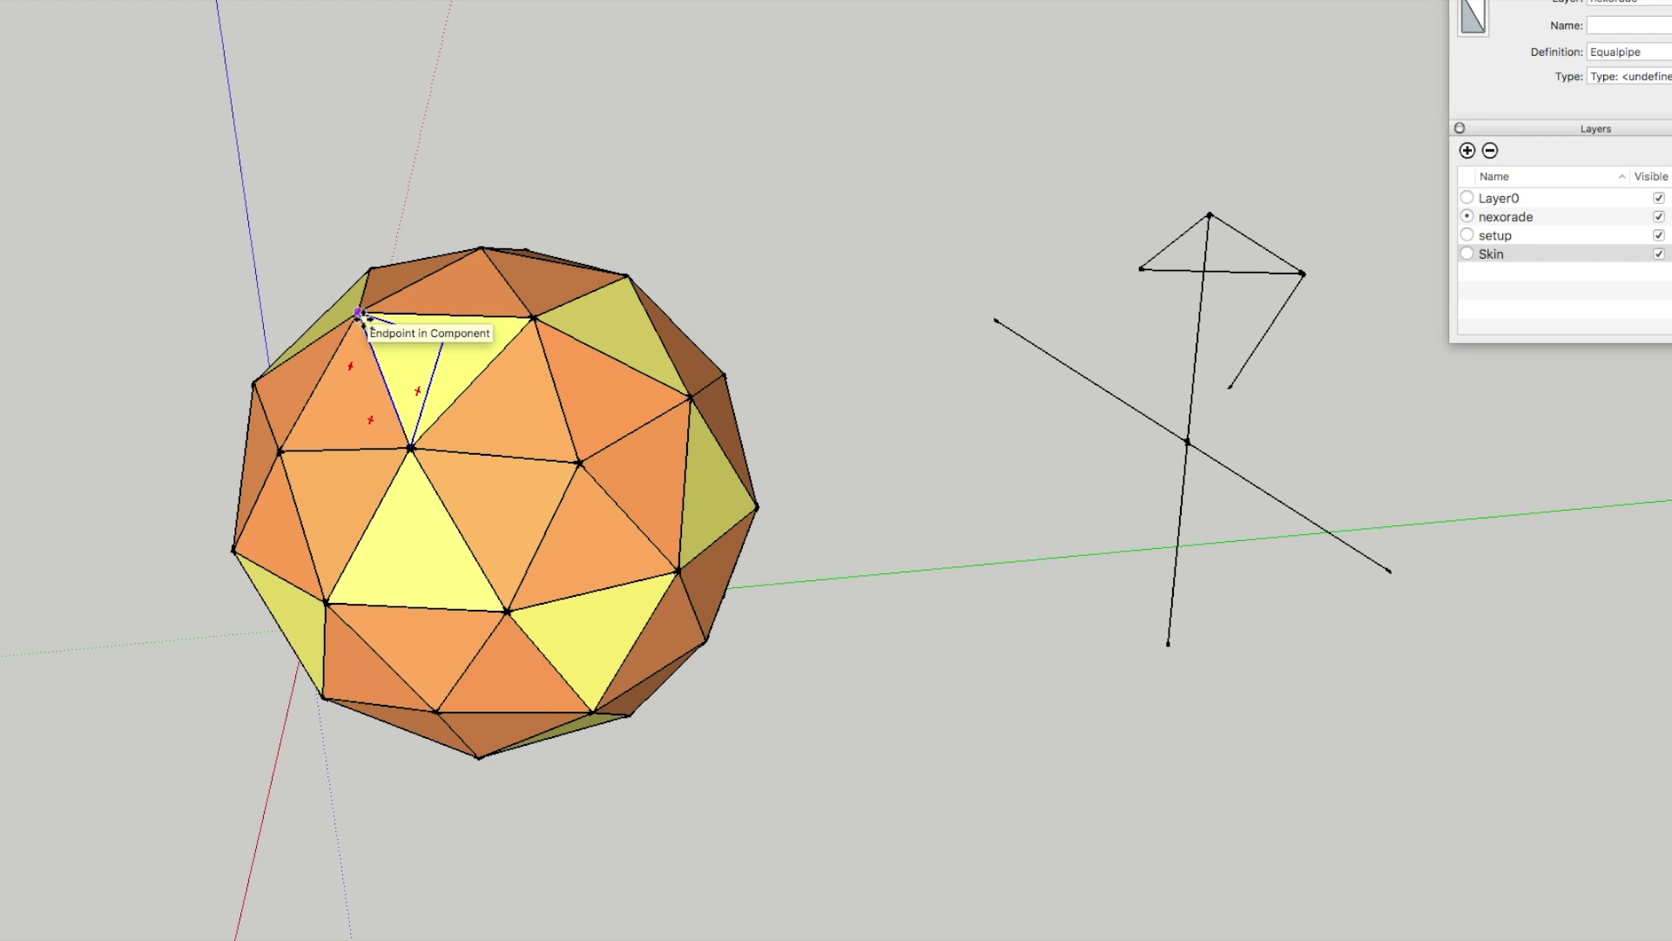
left_click(358, 312)
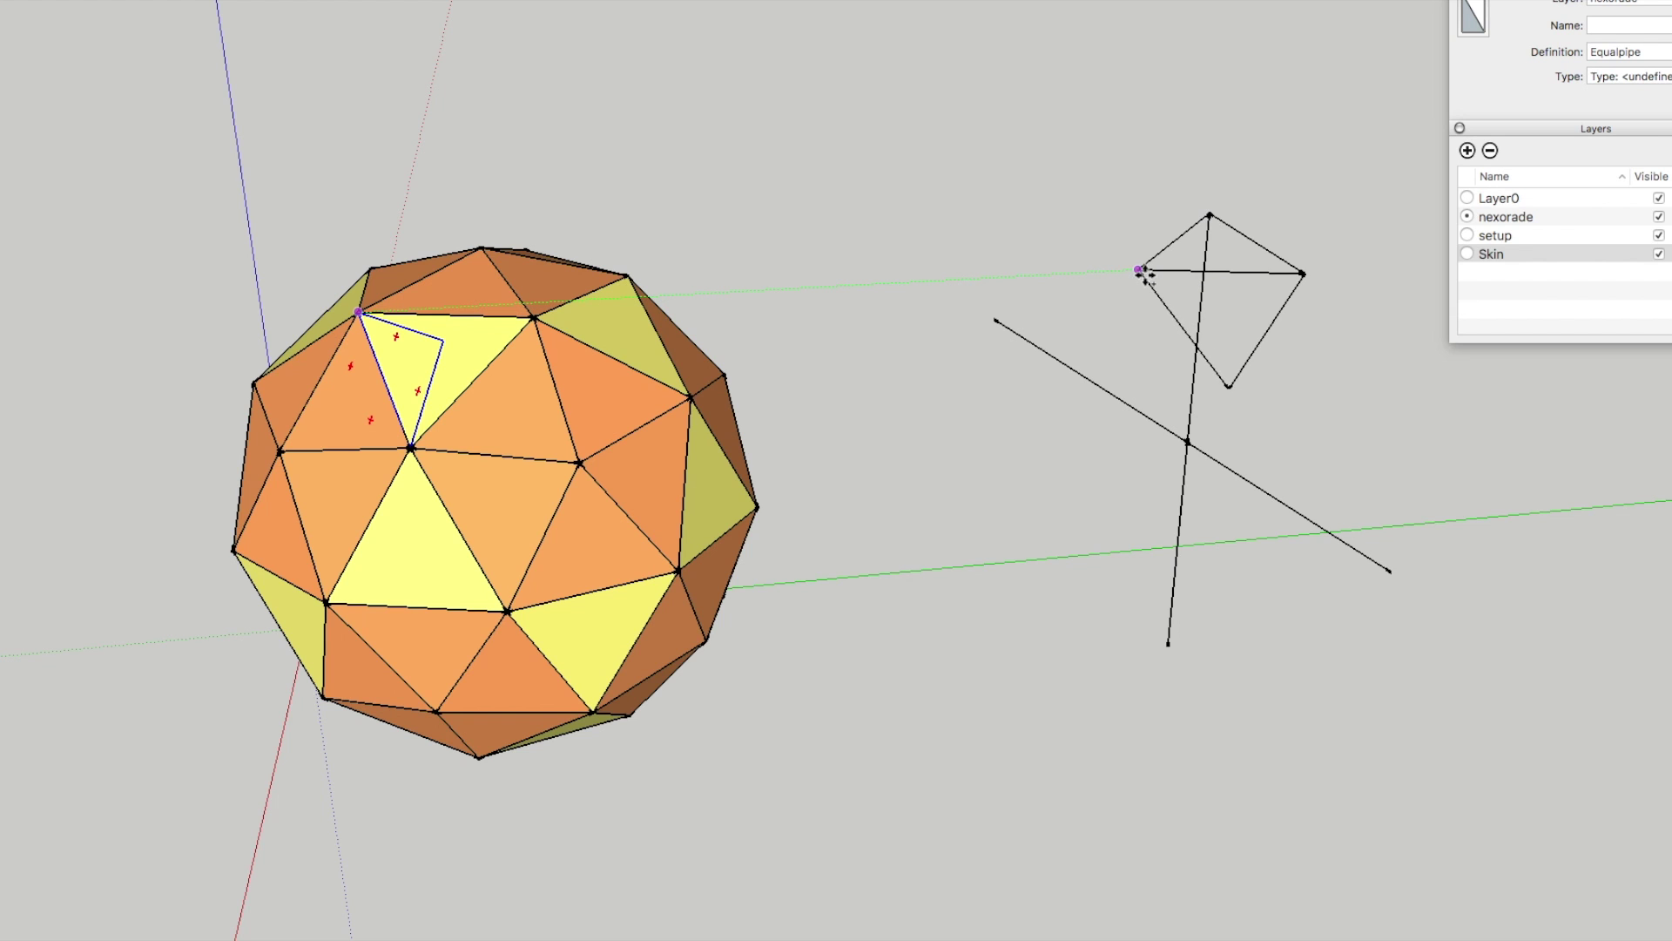
scroll(1229, 387, "up", 6)
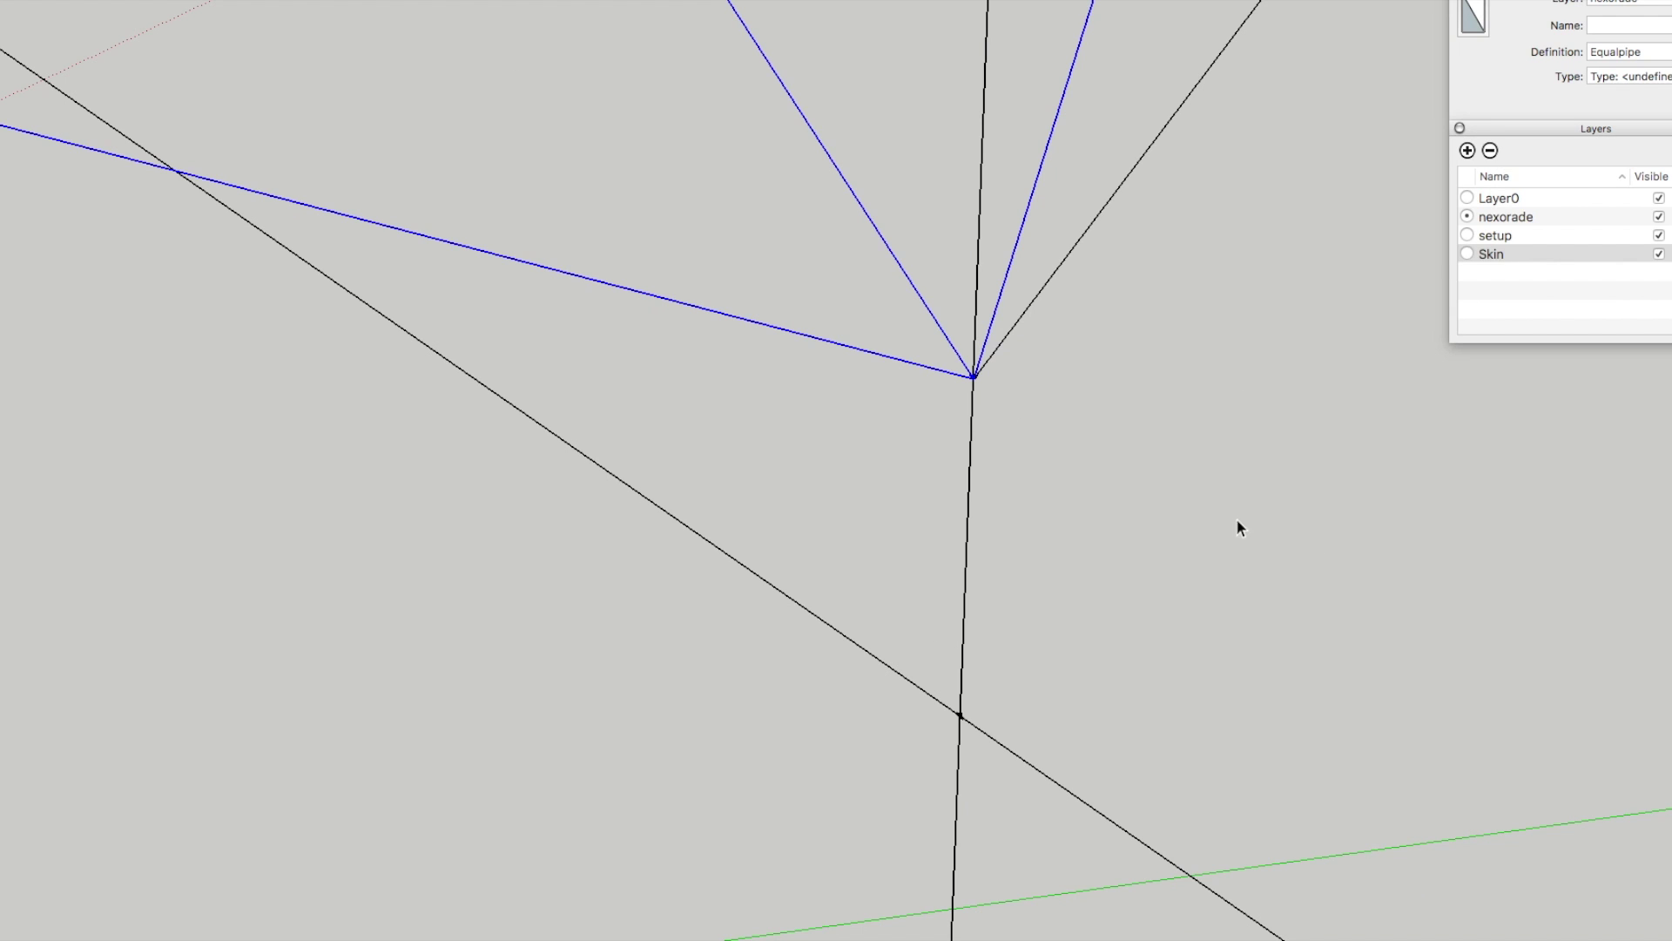
key("Escape")
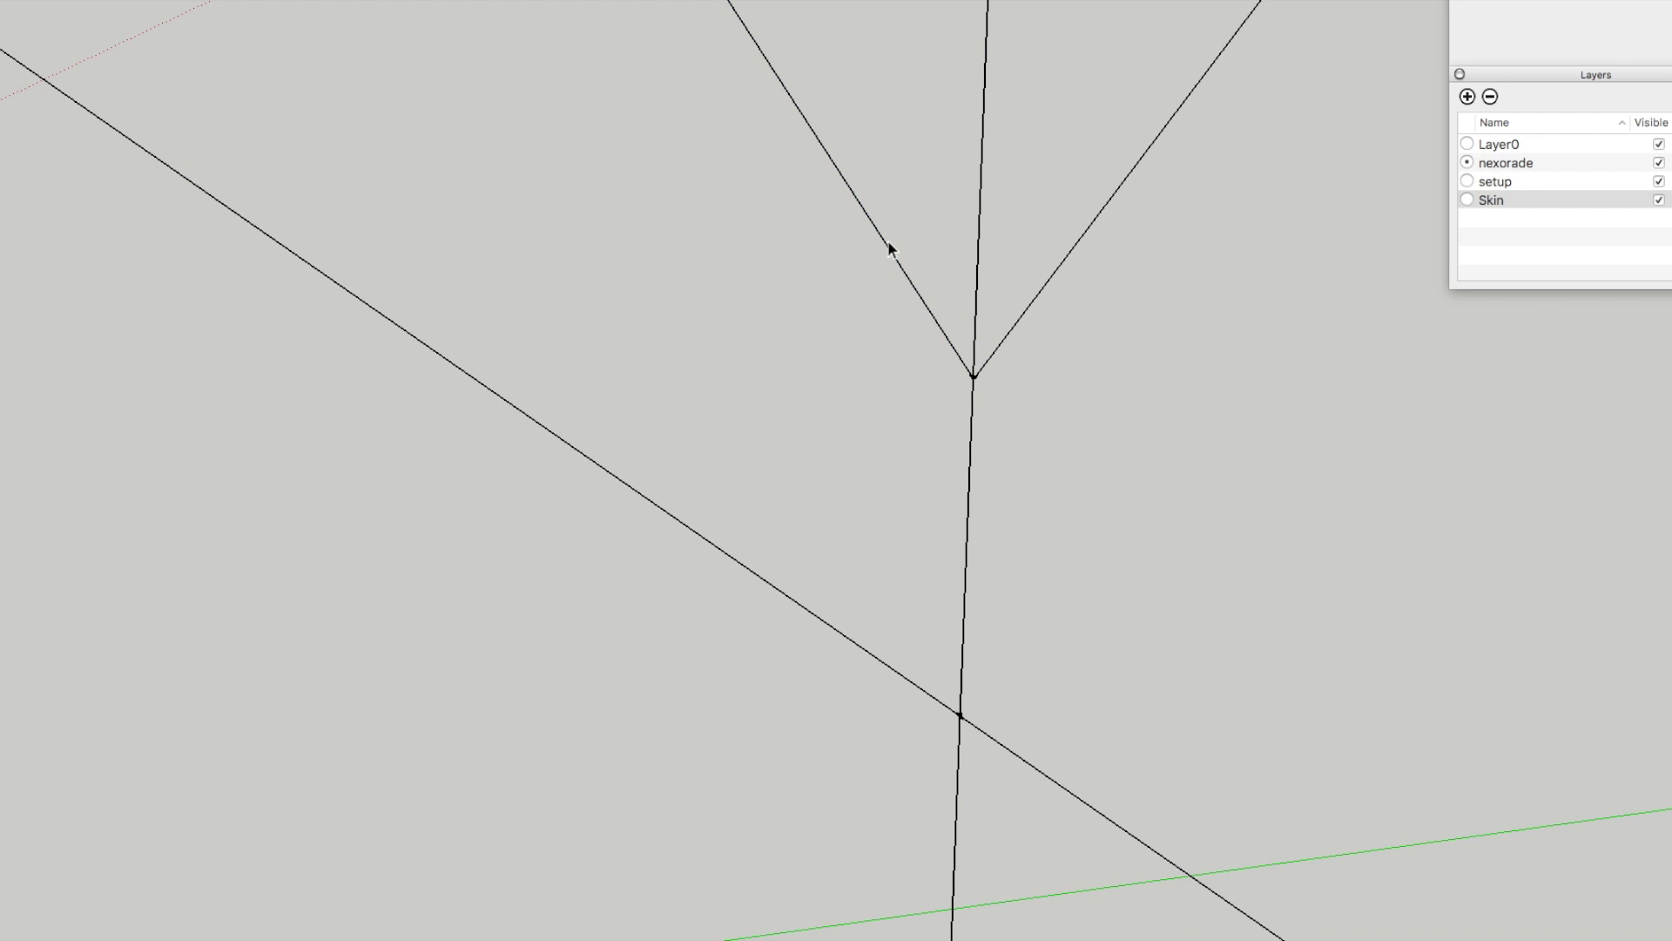
key("o")
mouse_move(1144, 491)
left_mouse_down()
mouse_move(1053, 489)
mouse_move(1153, 499)
left_mouse_up()
scroll(1152, 505, "down", 5)
scroll(1152, 504, "down", 1)
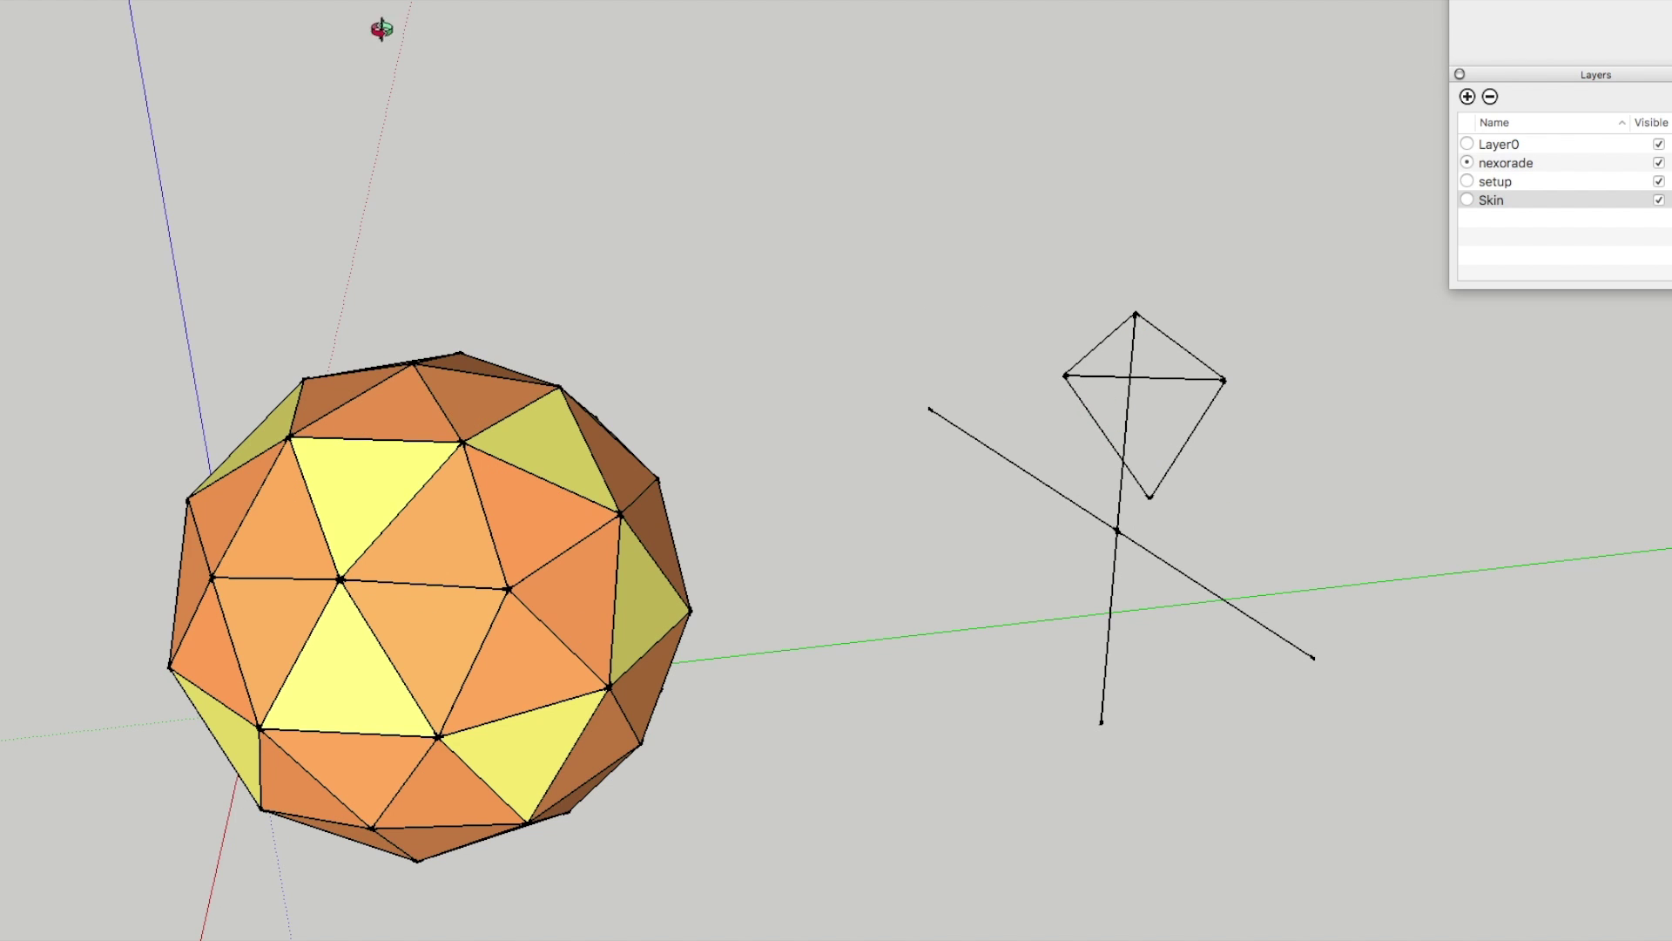
Step: Draw two crossing diagonal lines inside the kite outline
key("l")
left_click(1063, 376)
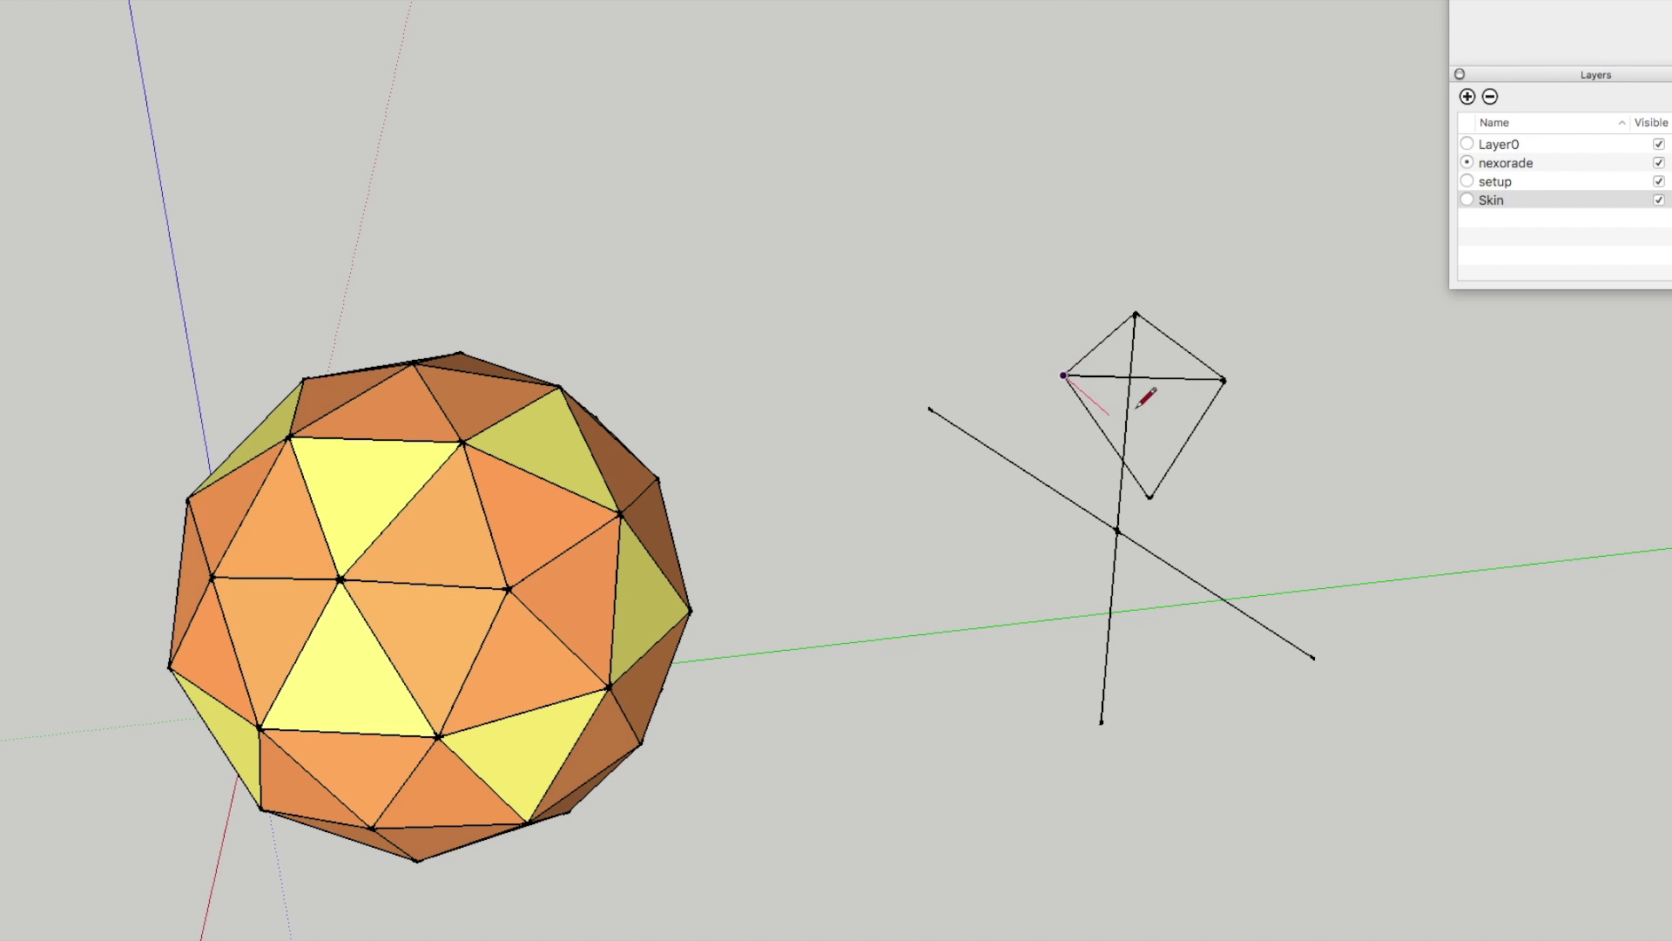
left_click(1187, 435)
left_click(1225, 379)
left_click(1107, 433)
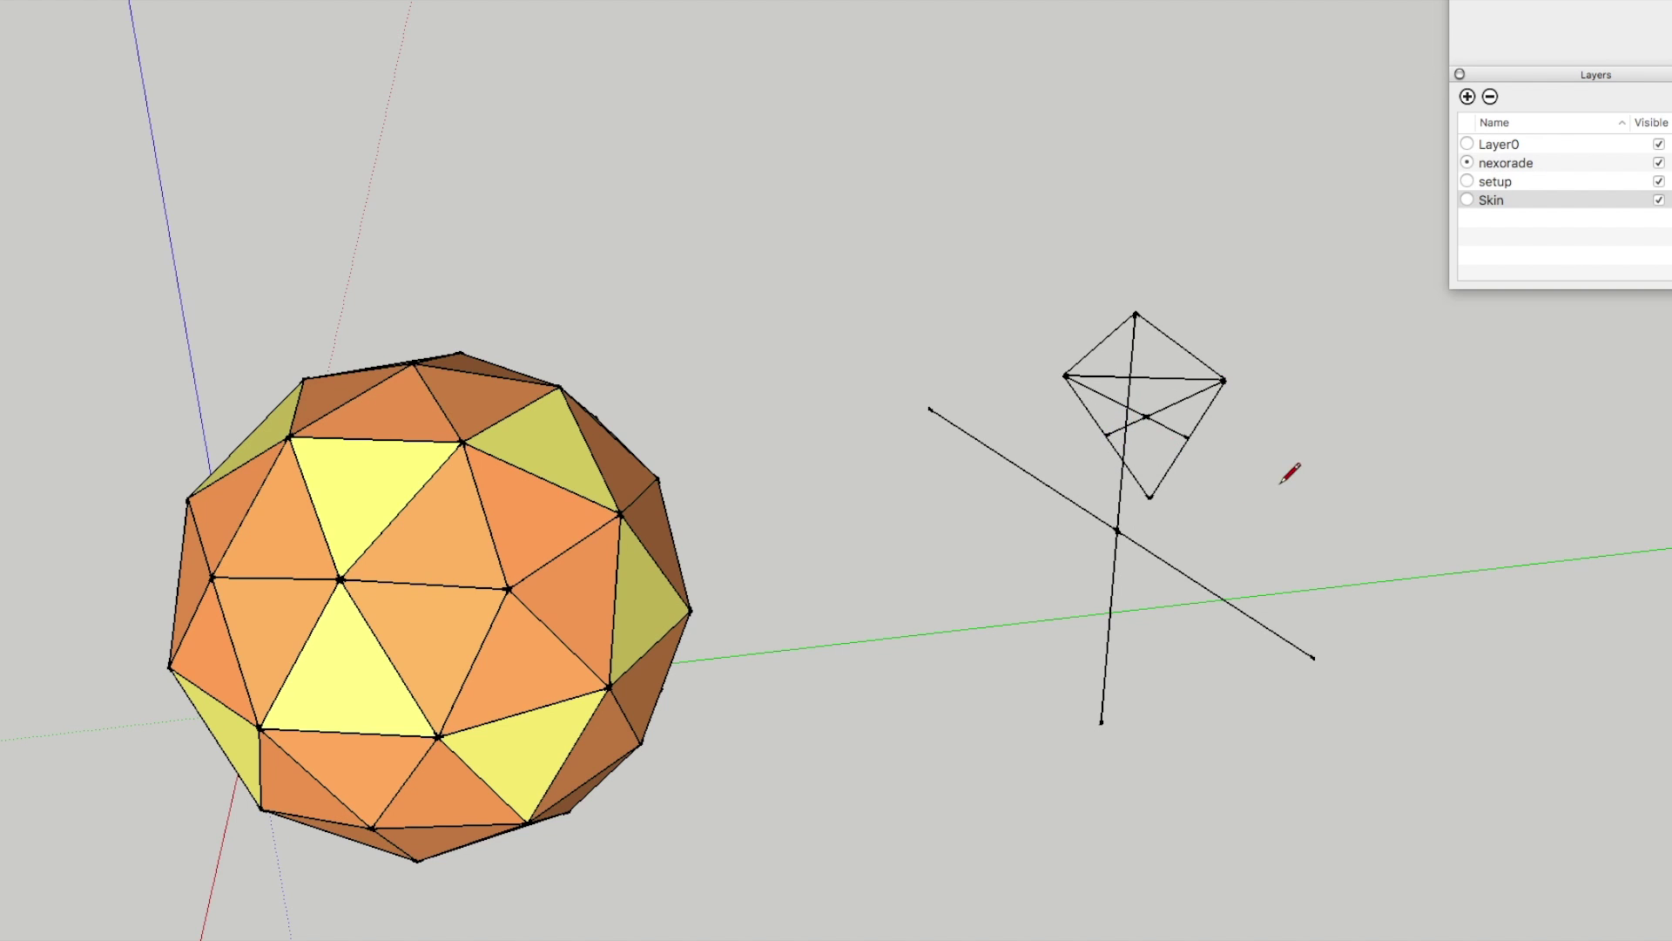
Step: Select both pentpipe components at the top of the kite for rotating
key("space")
left_click(1161, 340)
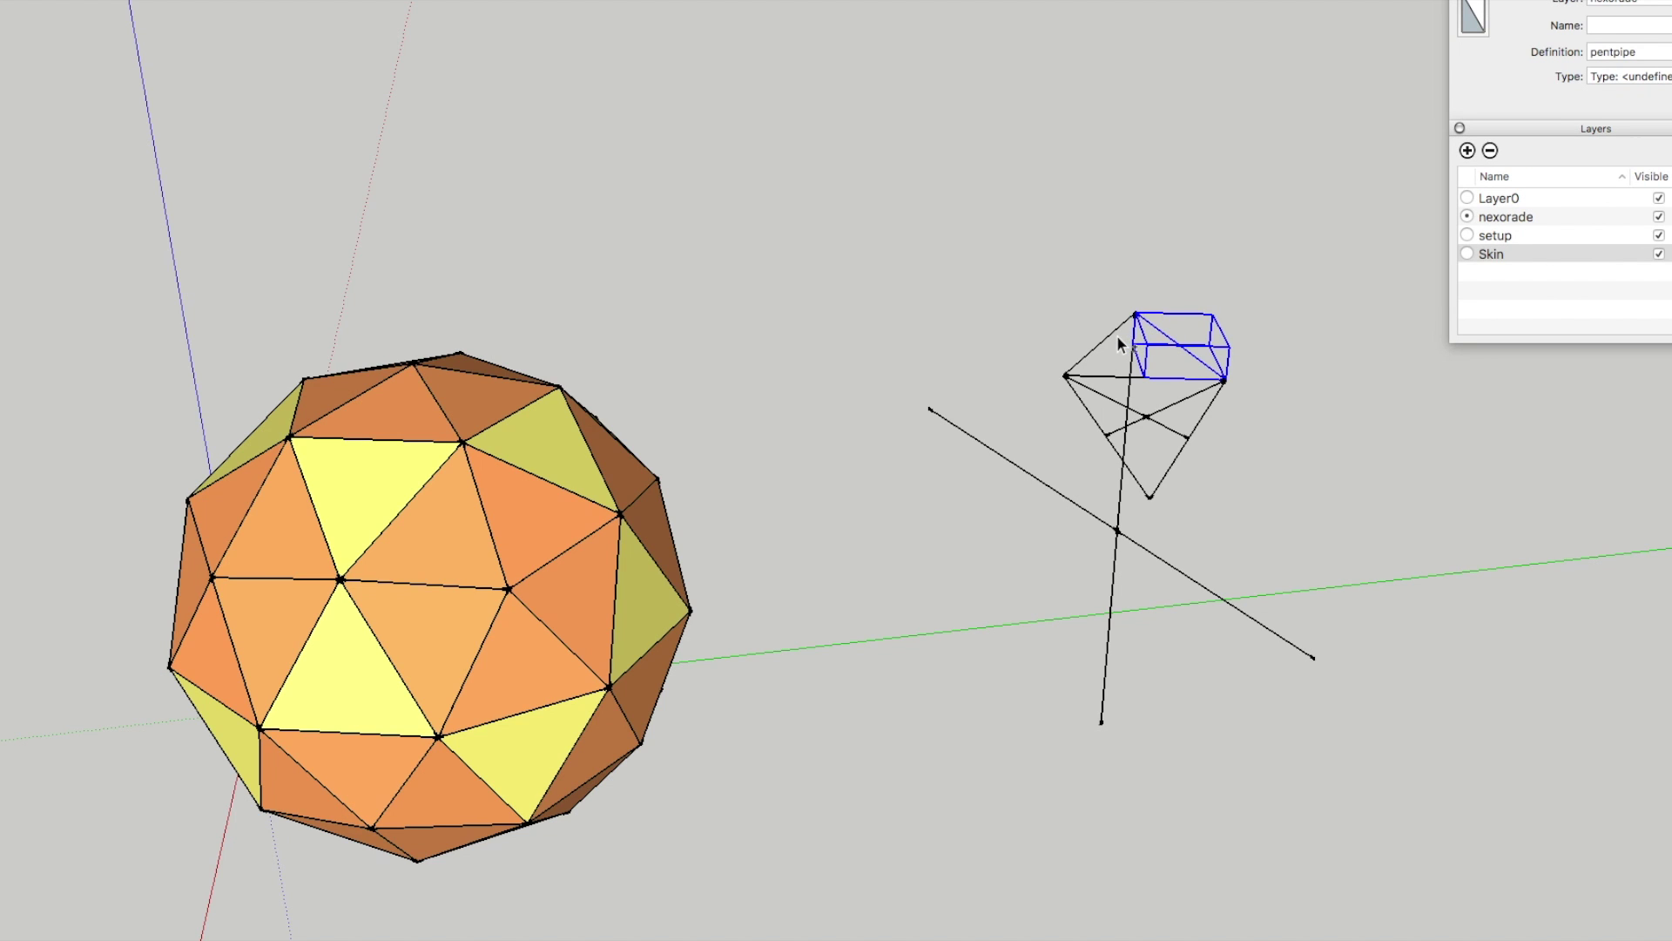
left_click(1114, 336, "shift")
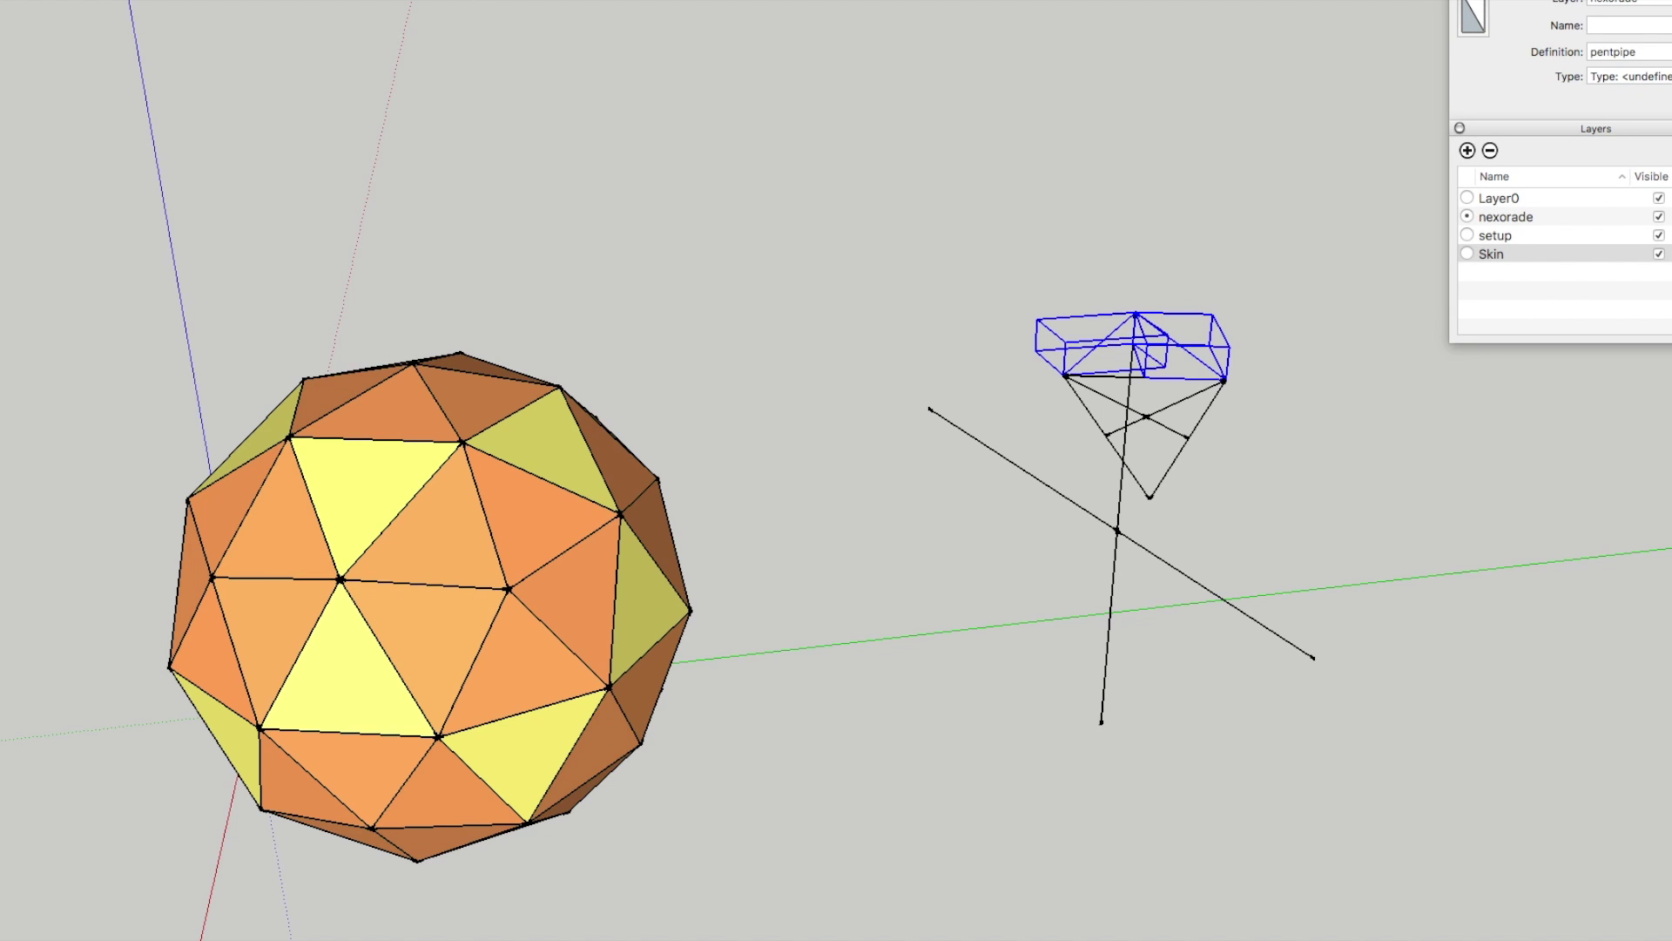
key("q")
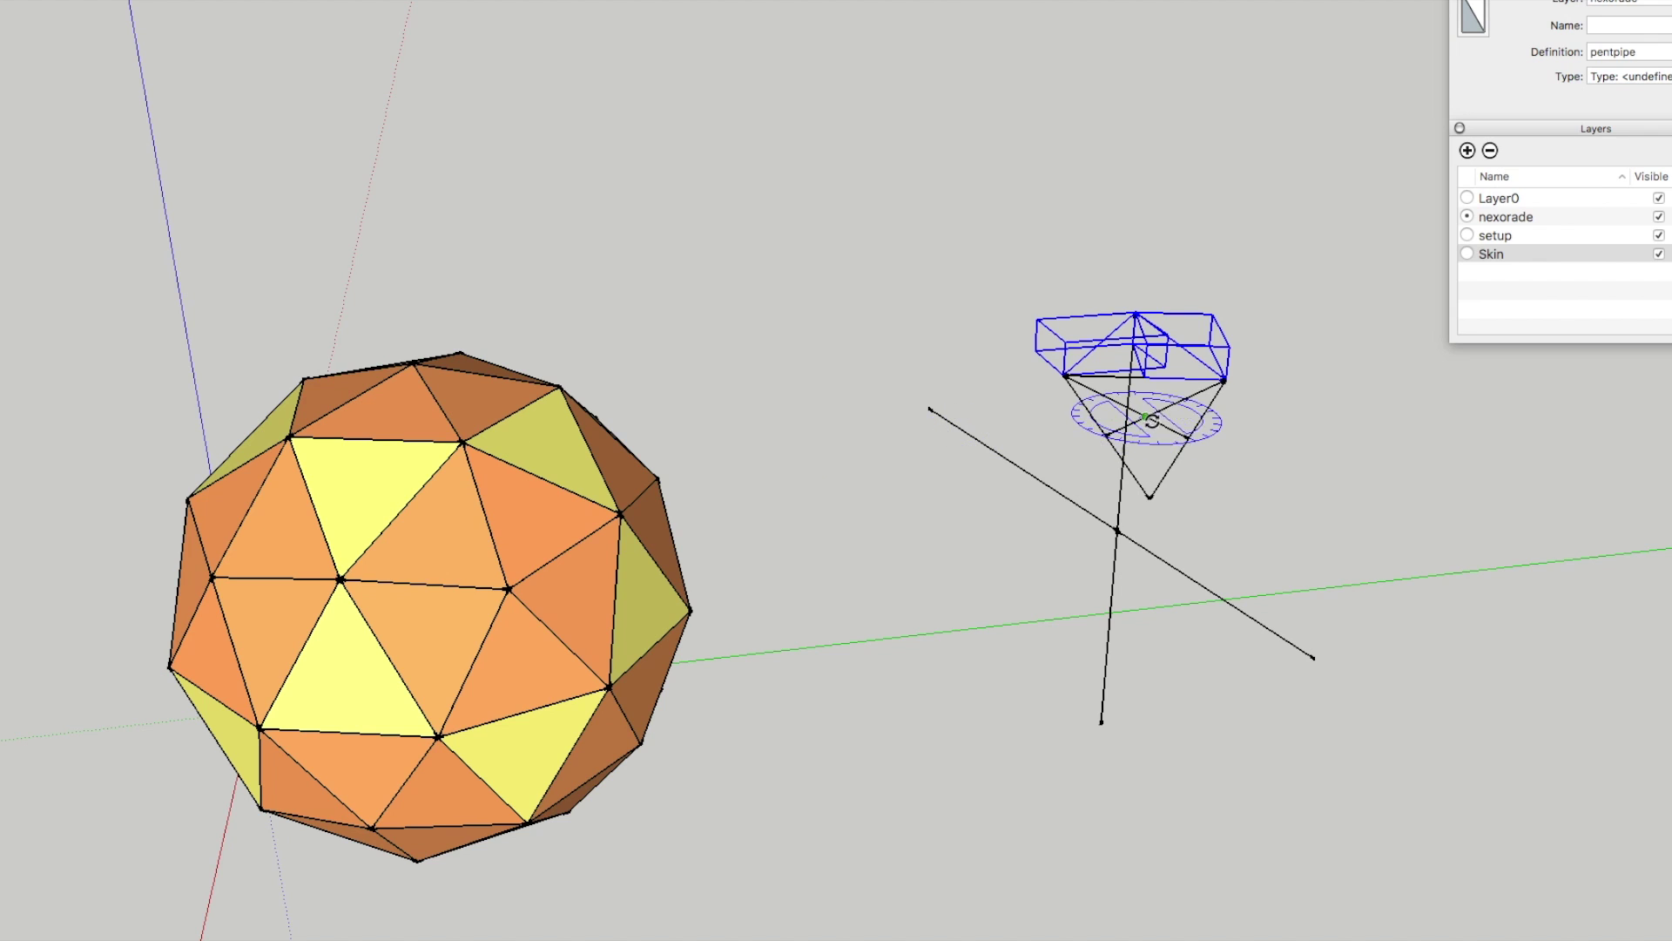
Step: Abandon the rotation and delete the crossing helper lines and the stray Equalpipe
left_click(1147, 418)
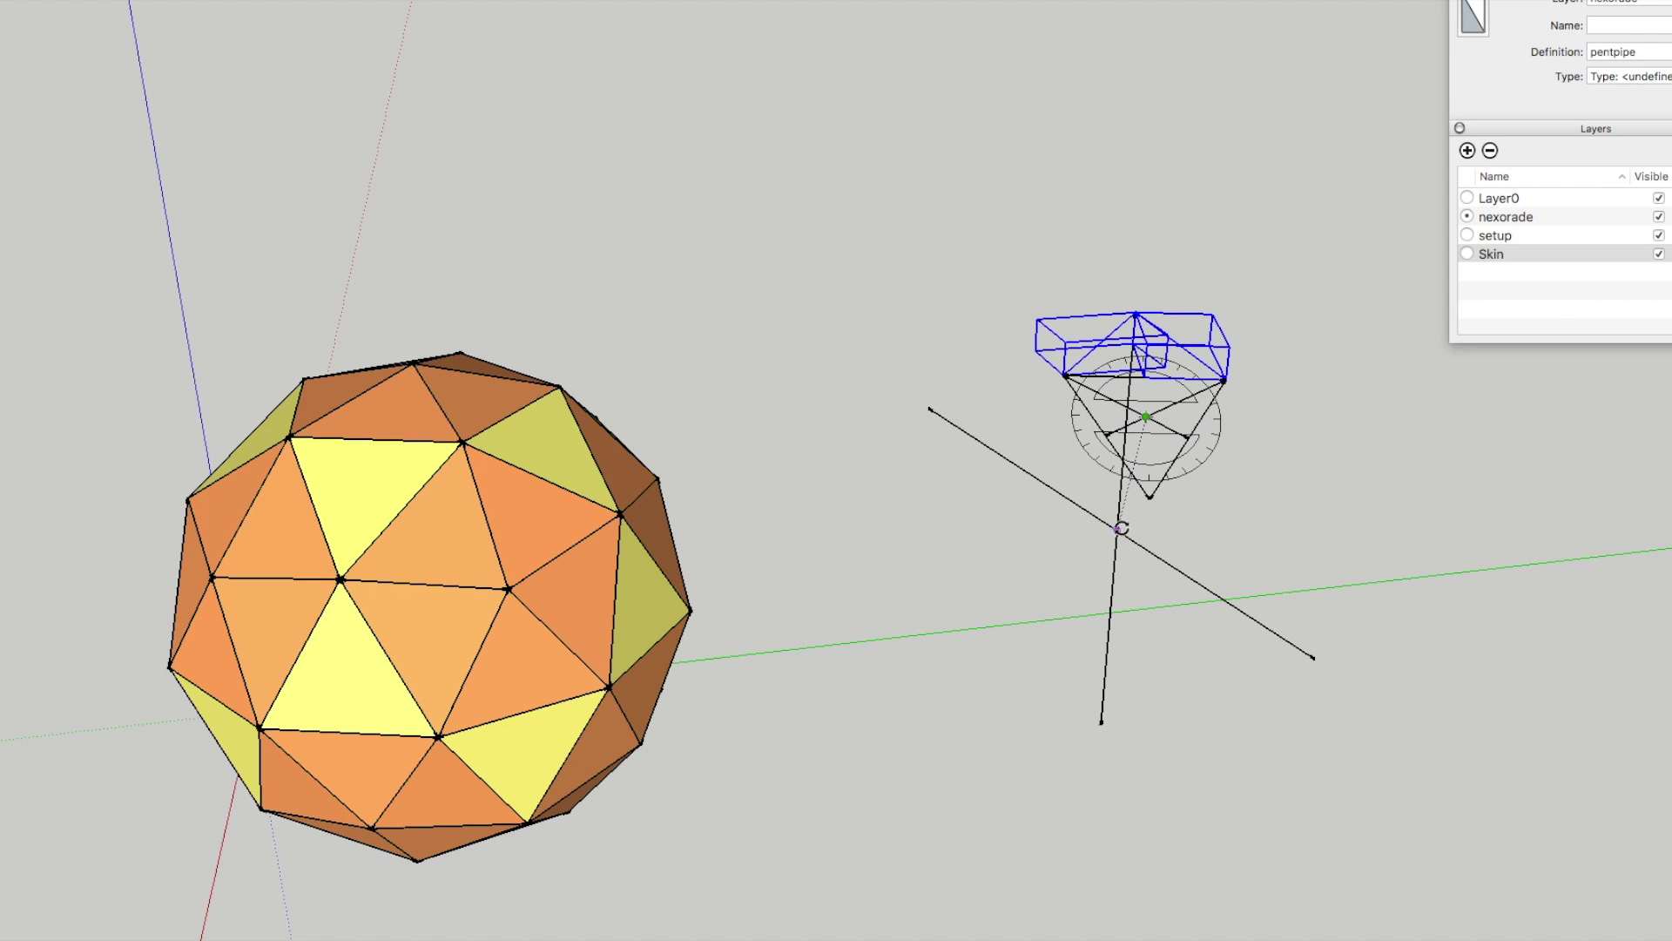
left_click(1120, 529)
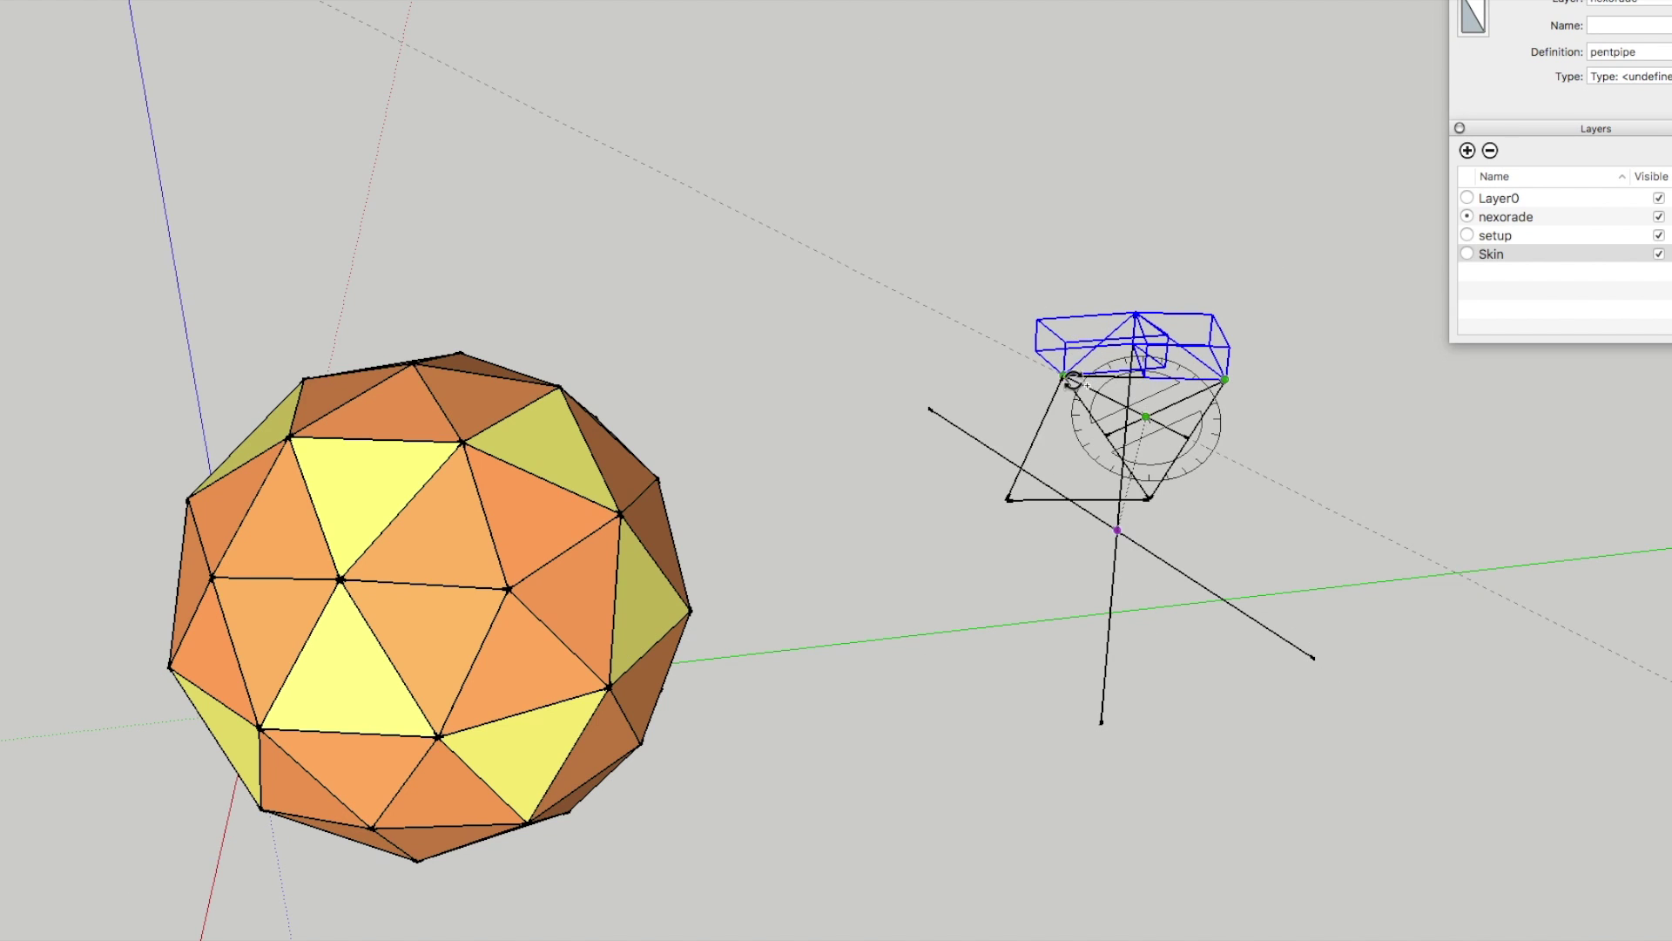
key("Escape")
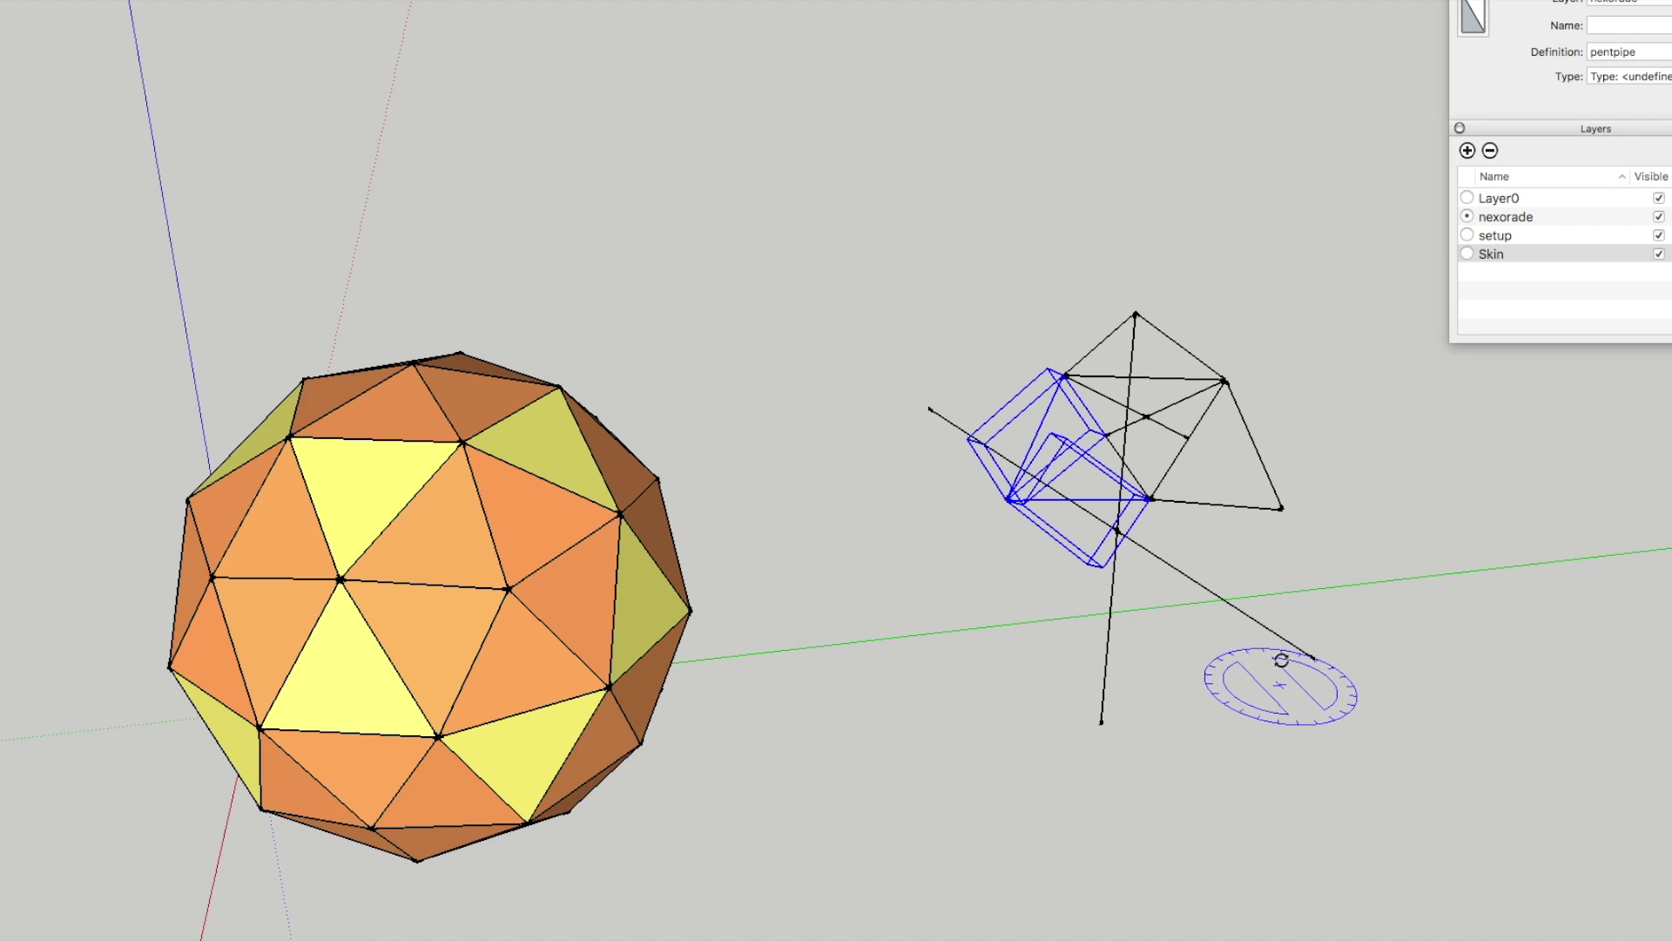
key("Escape")
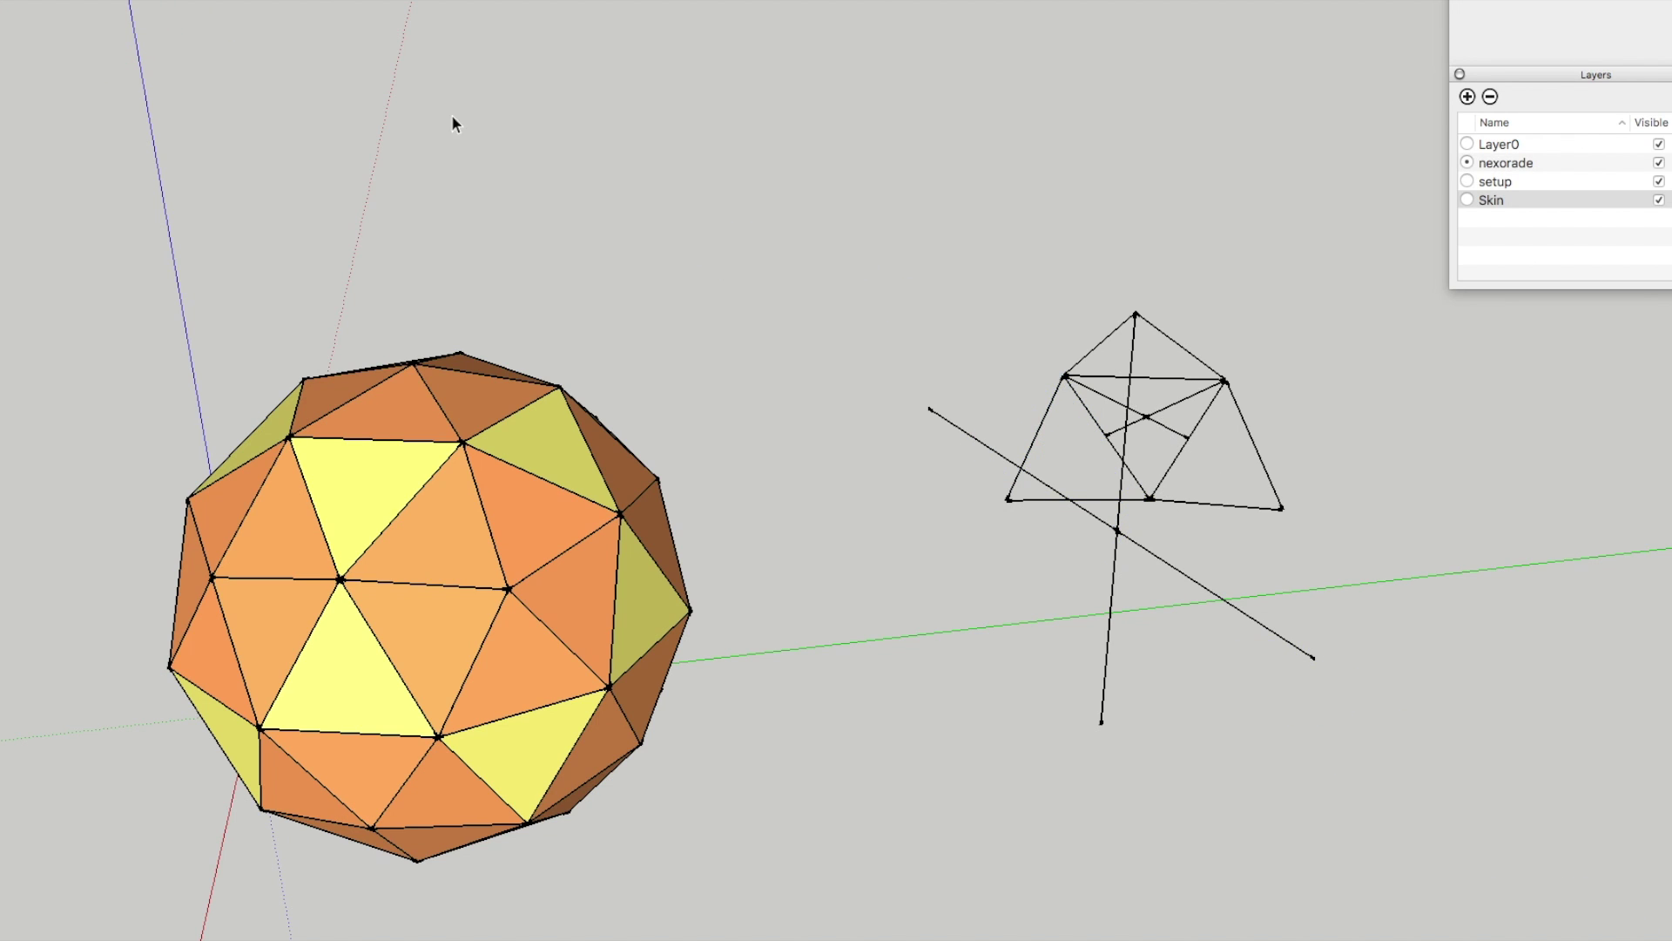
left_click(1152, 412)
key("Delete")
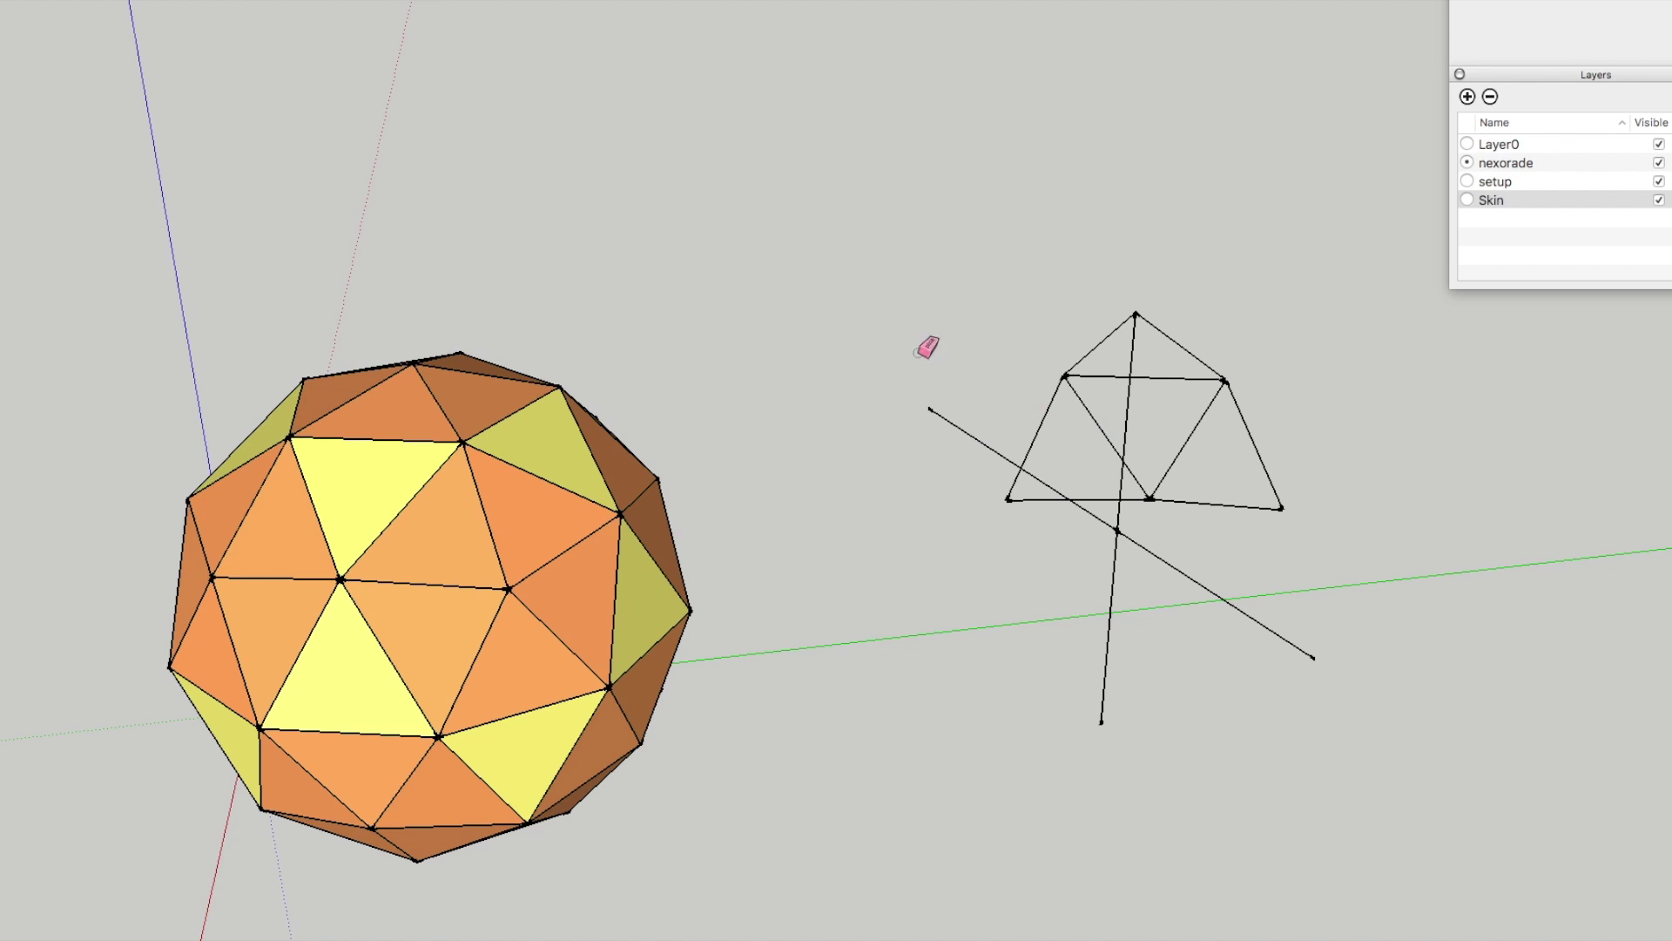
left_click(1100, 428)
key("Delete")
Step: Window-select the pipes around the sketch, leaving out two extra pipe boxes
left_click(1090, 420)
left_click(1317, 453)
left_click_drag(927, 284, 1347, 578)
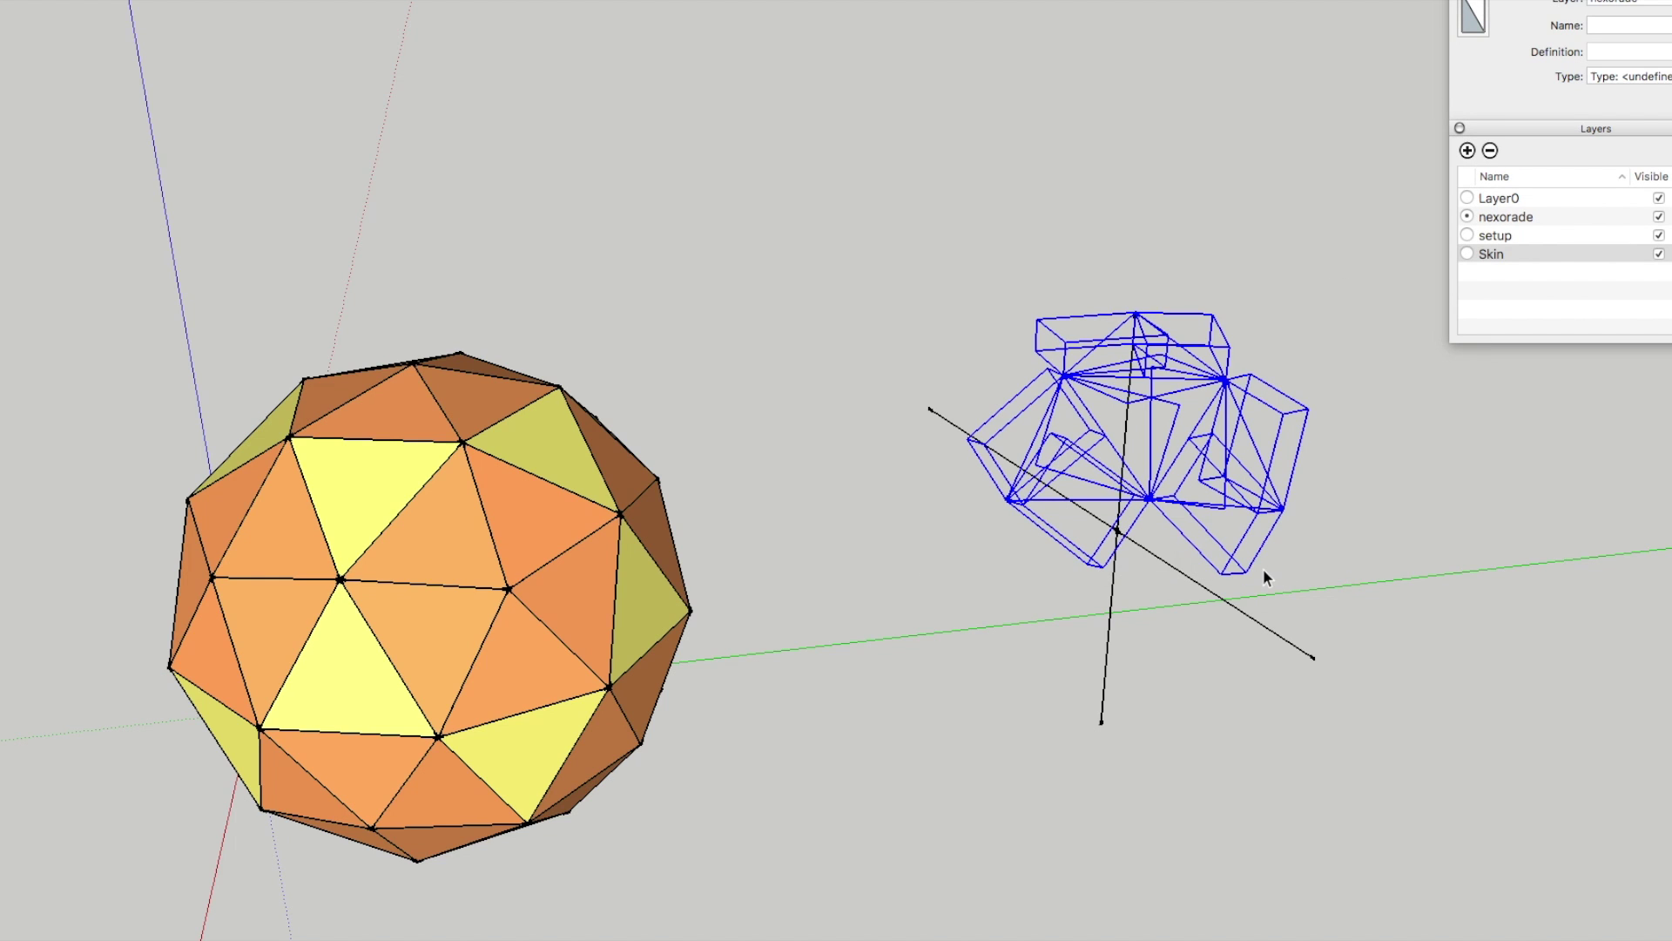
left_click(1226, 507, "shift")
left_click(1099, 501, "shift")
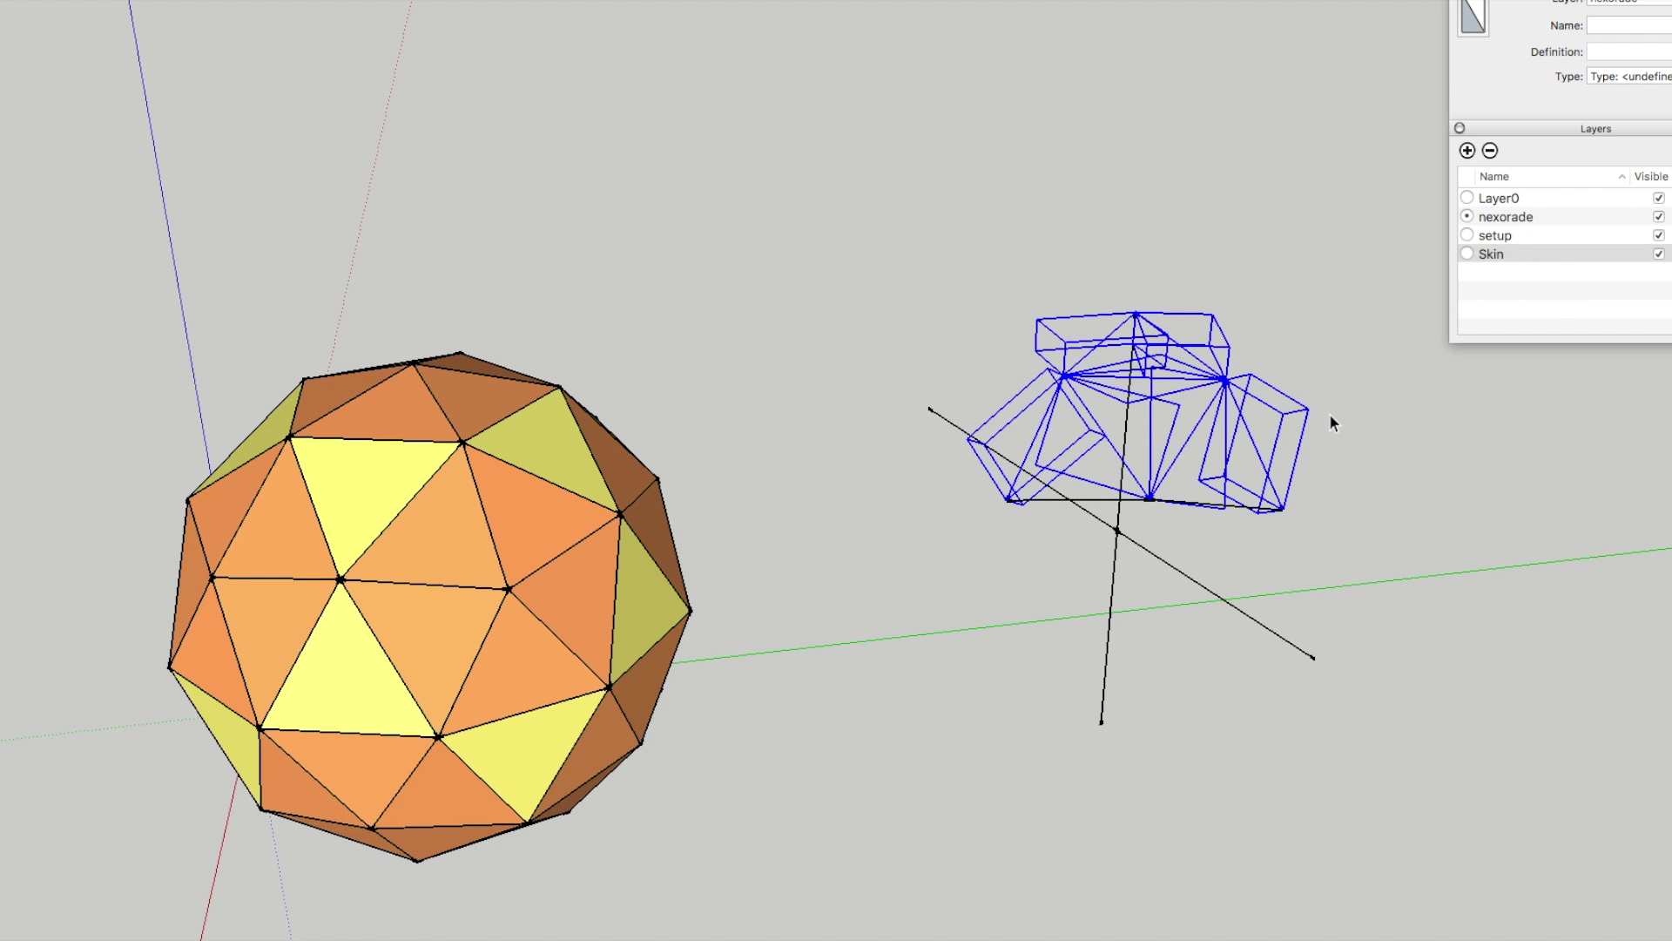
Step: Rotate-copy the selected pipe fan 180° about the bottom vertex to flip it below
scroll(1328, 426, "up", 3)
scroll(1304, 427, "up", 1)
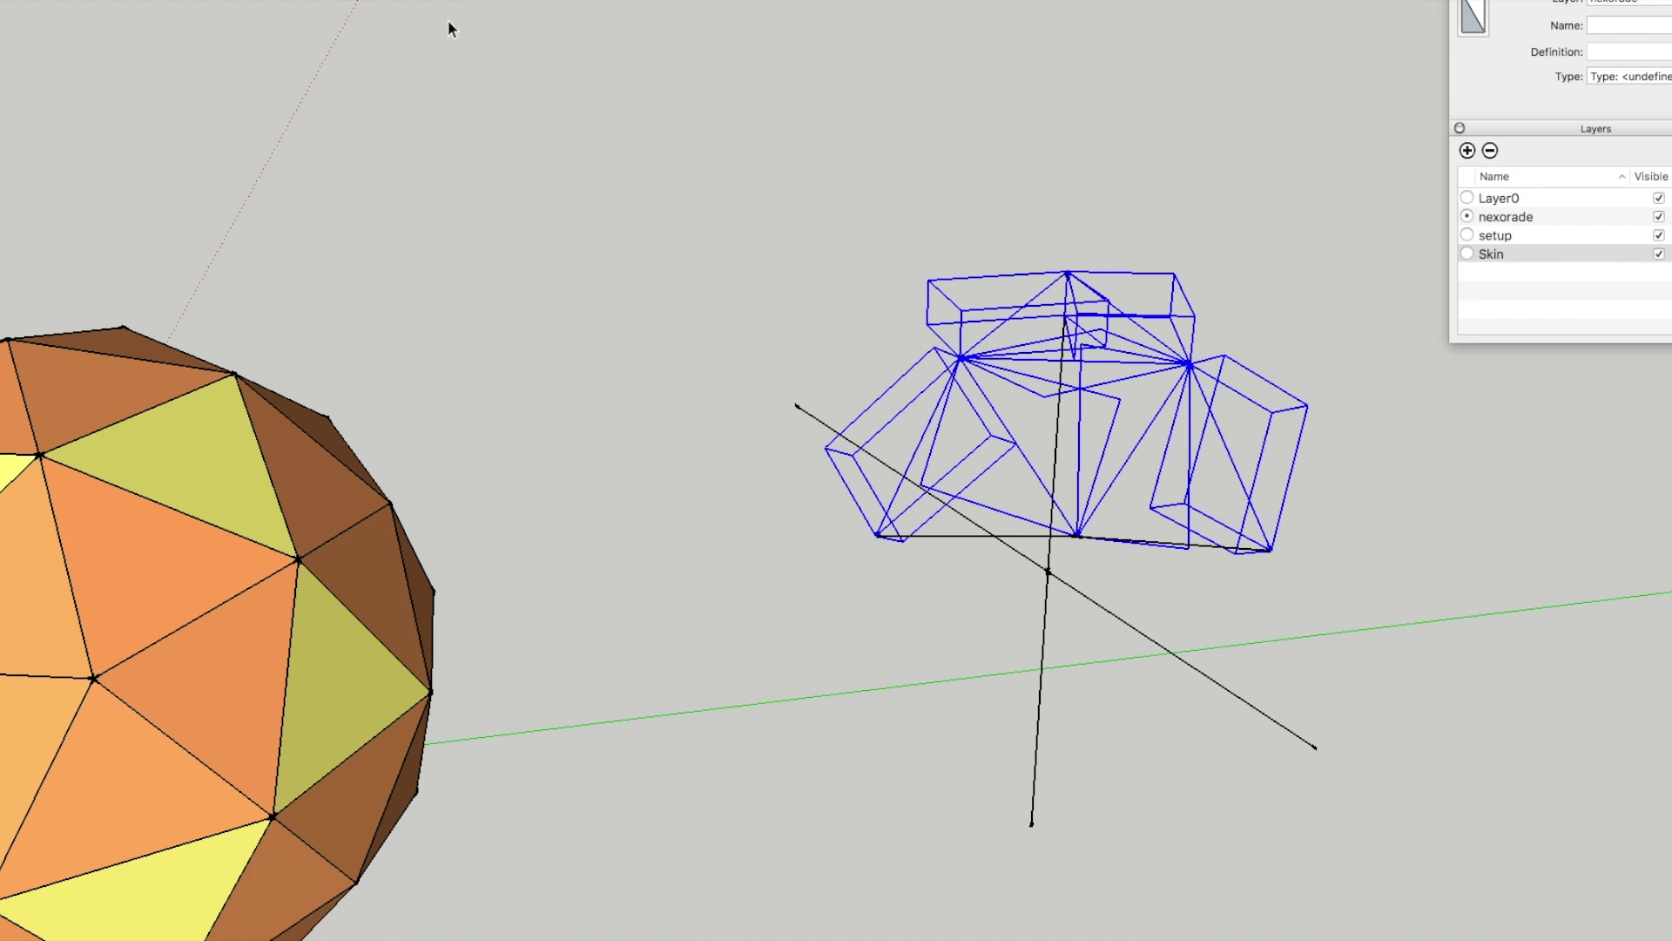
key("q")
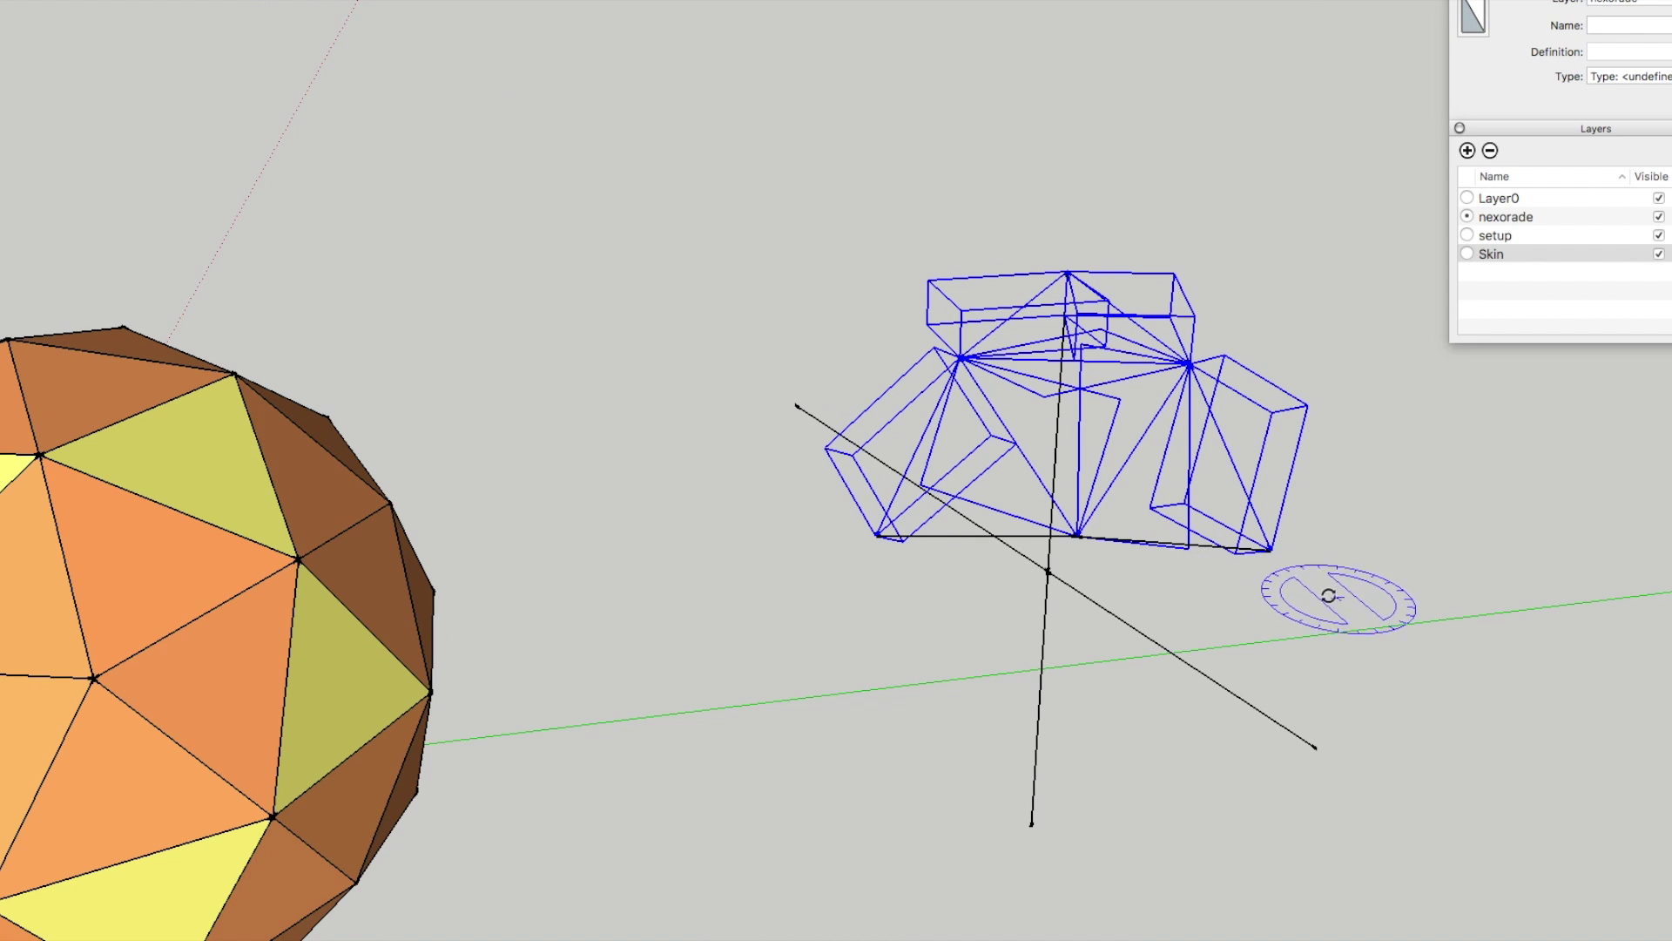
left_click(1077, 535)
left_click_drag(1058, 571, 1052, 573)
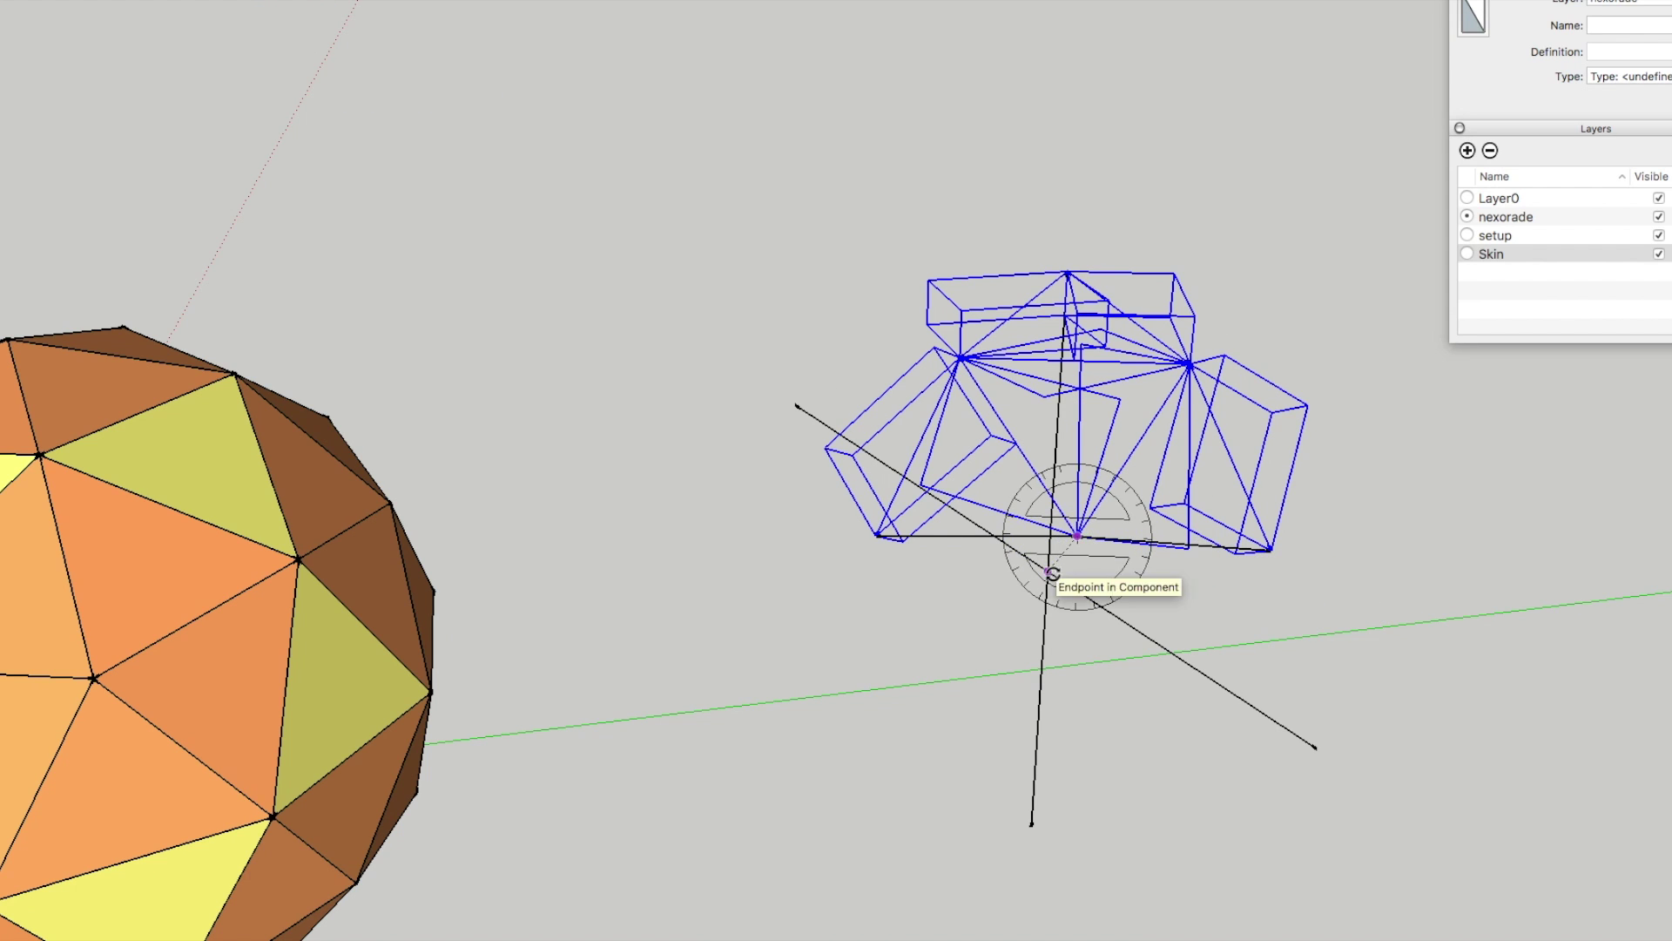
left_click(878, 536)
key("alt")
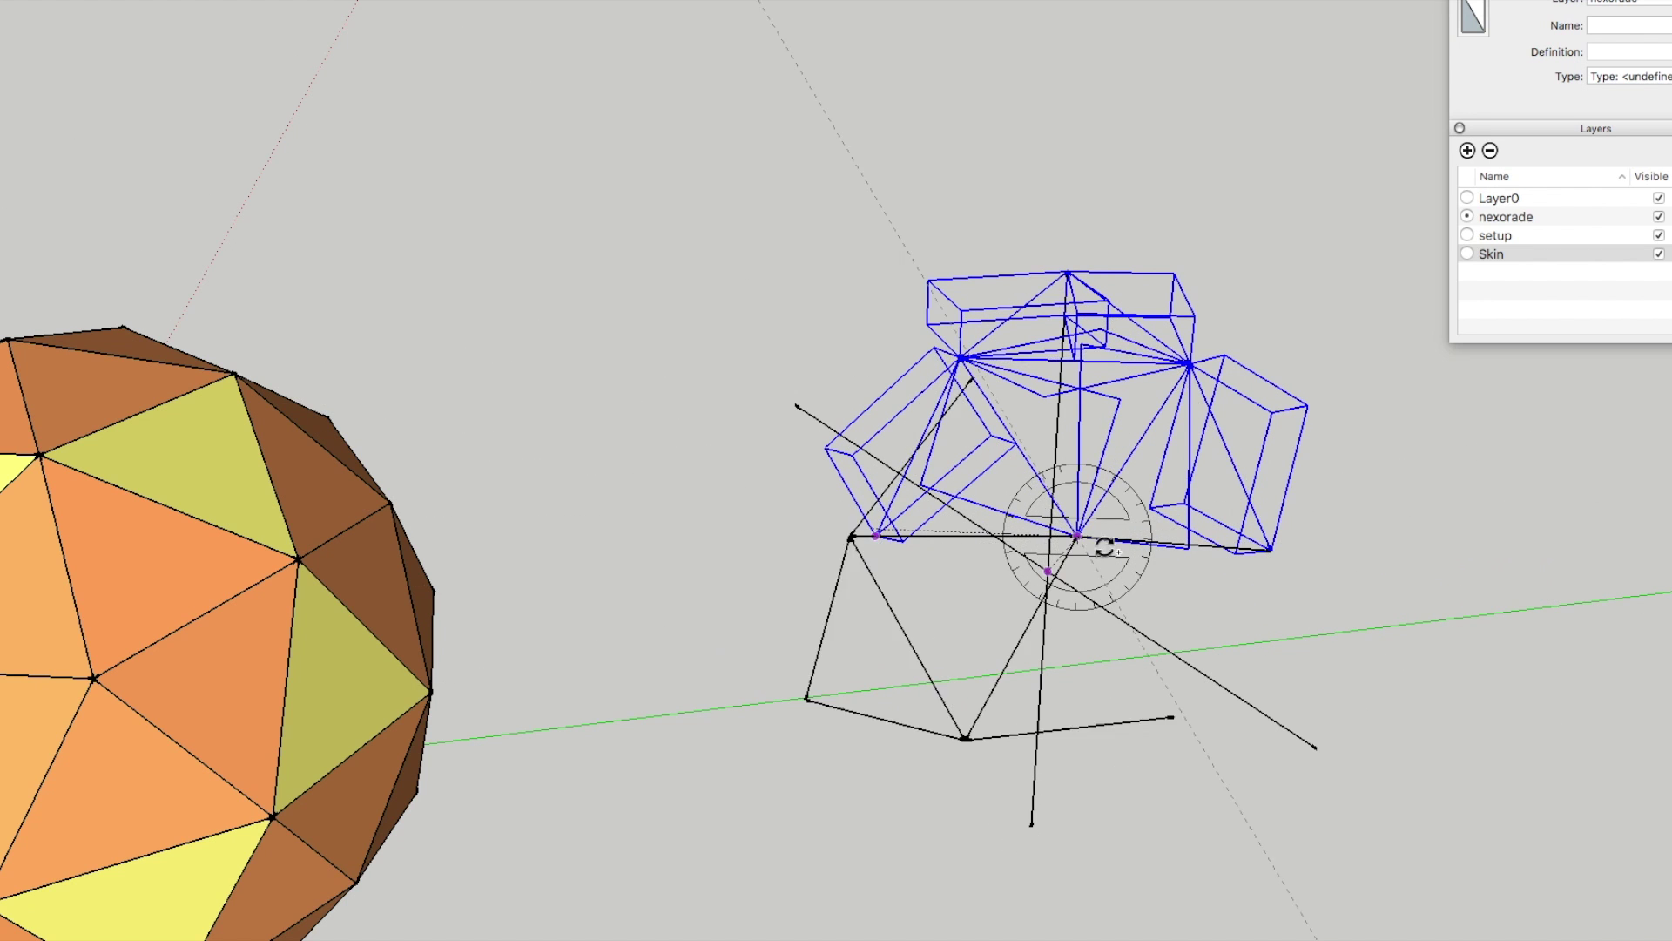
left_click(1264, 552)
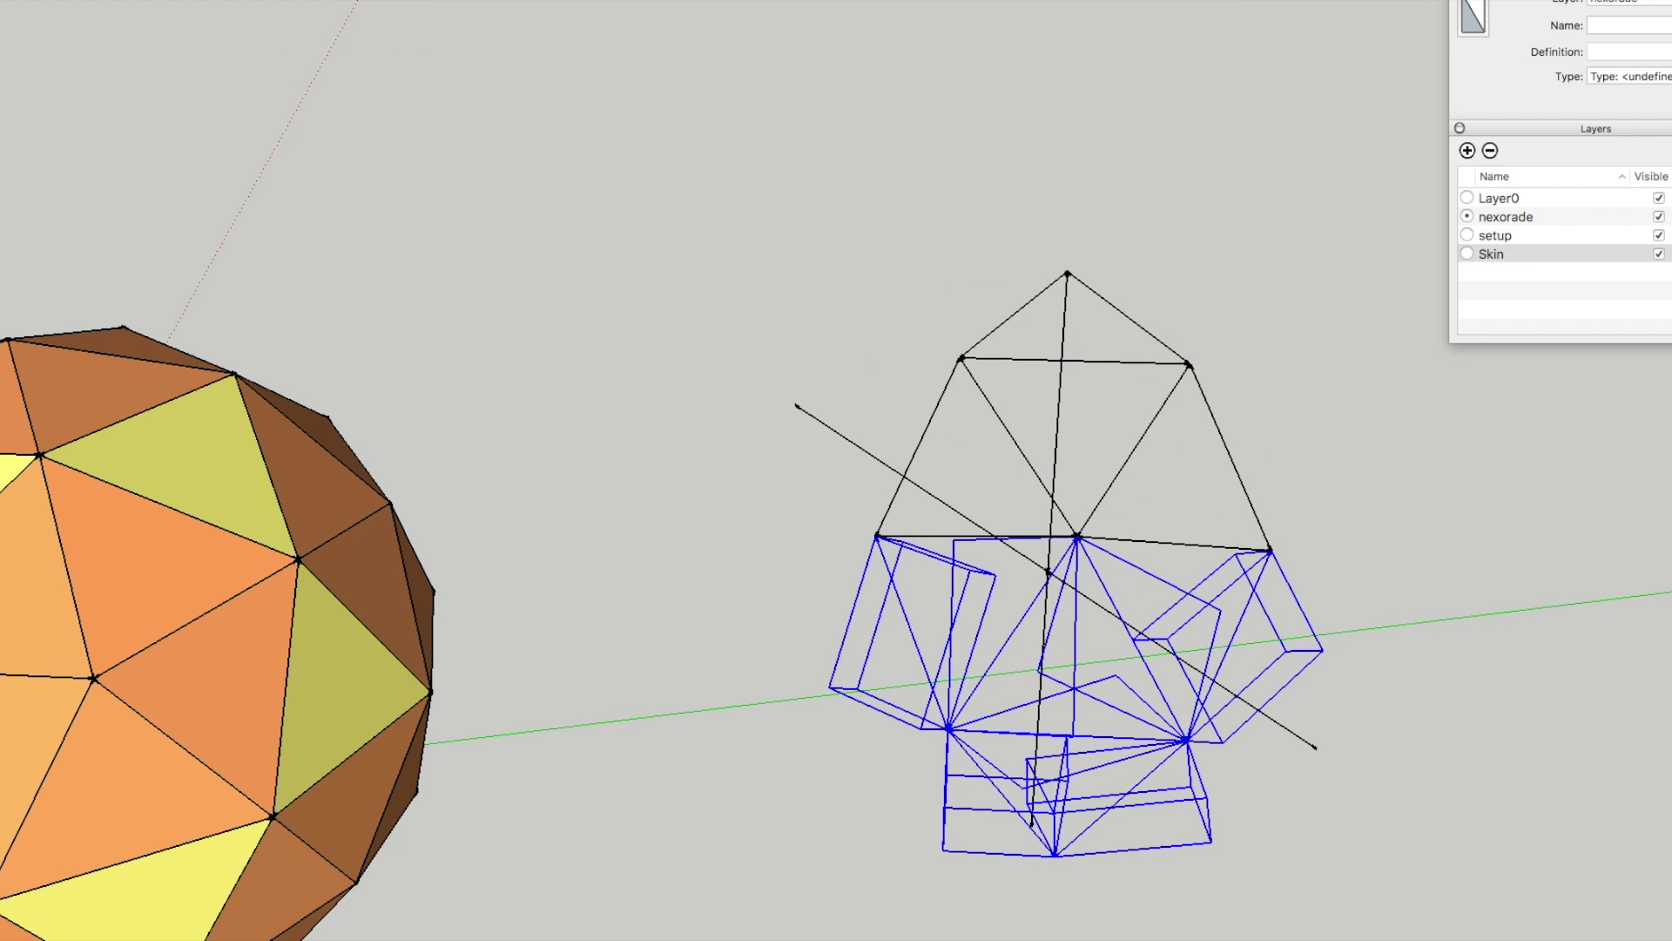
left_click(503, 252)
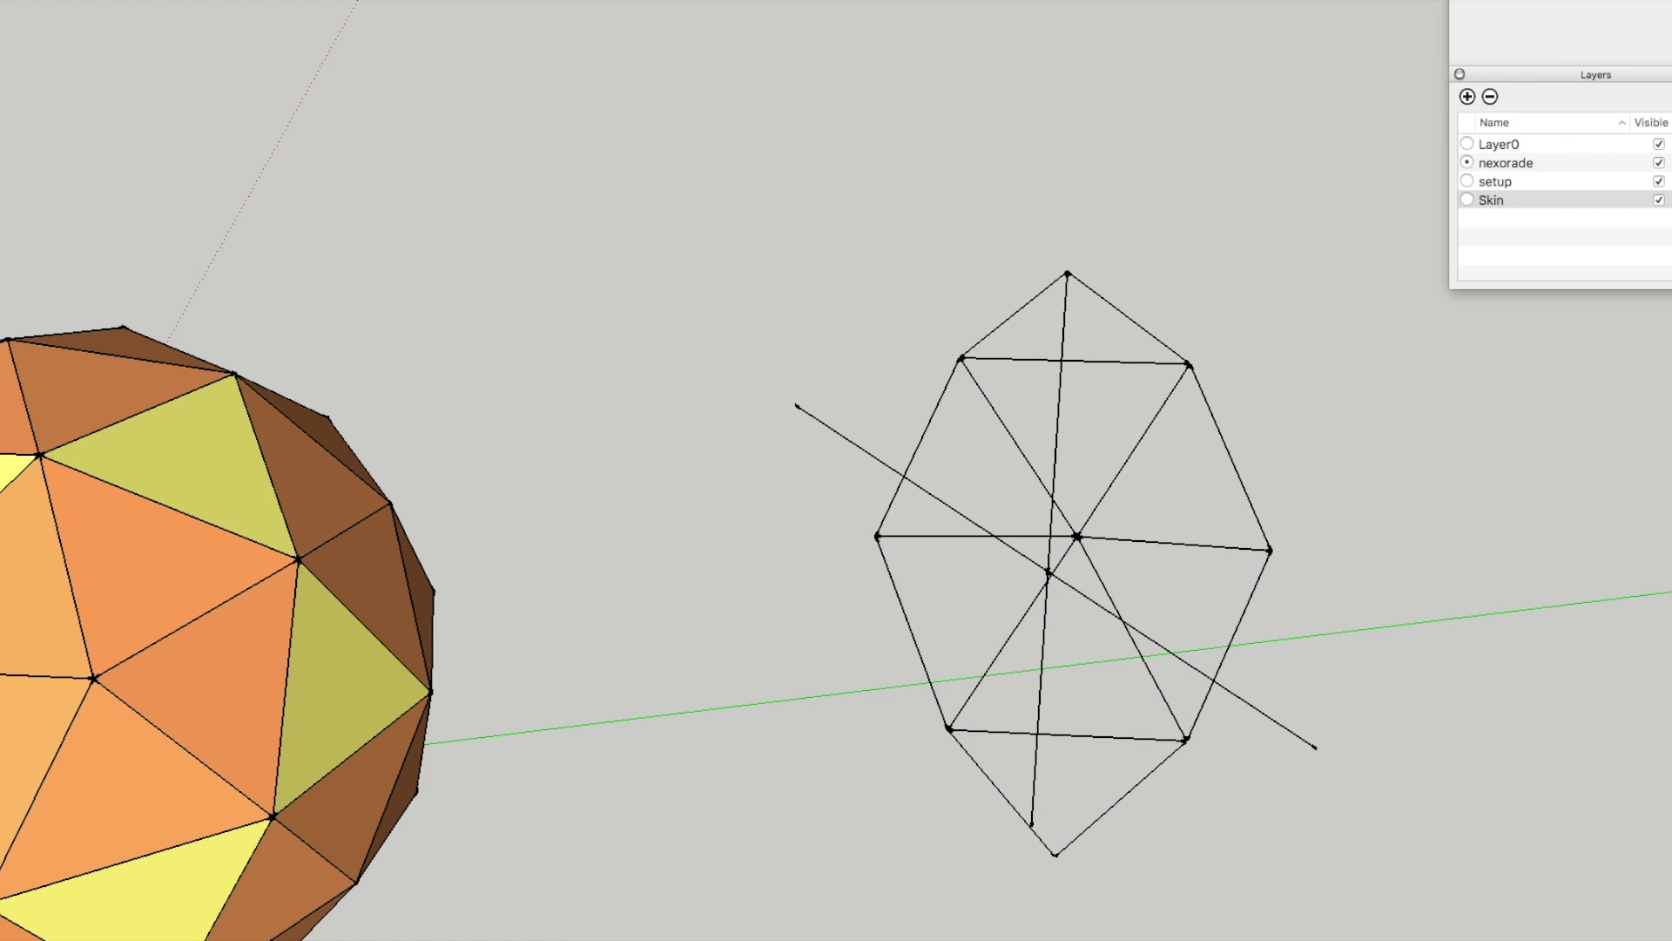
Step: Reselect the pipe pieces from a side view, excluding two pipe boxes, ready to rotate
middle_click_drag(956, 459, 992, 463)
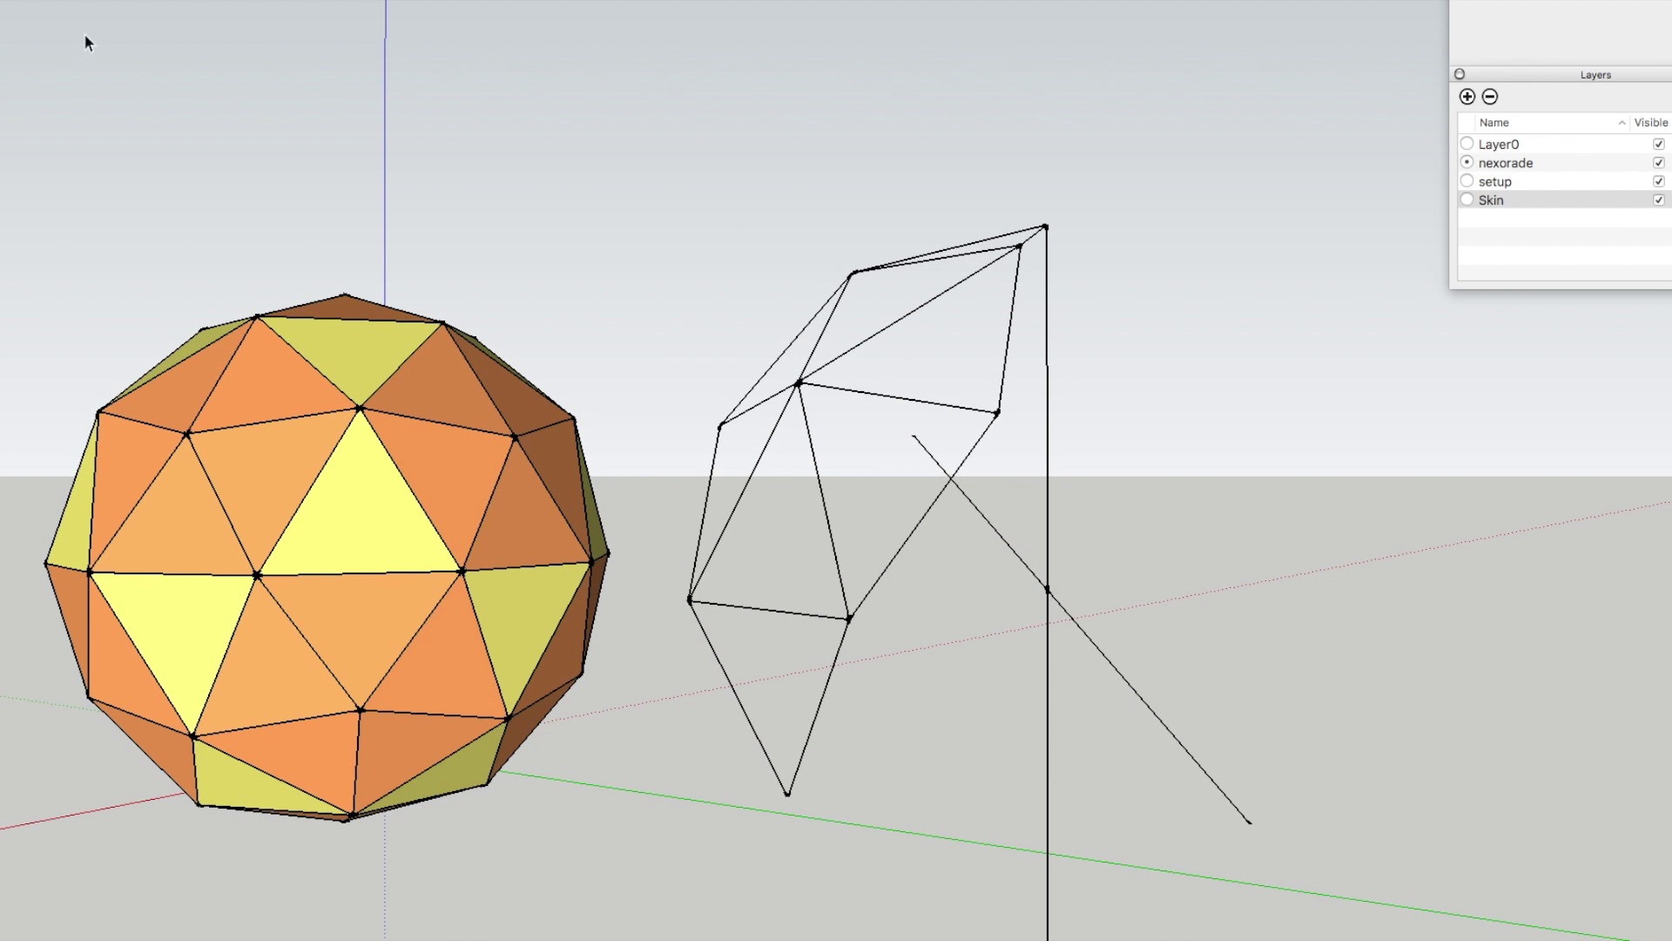
left_click_drag(616, 162, 1133, 819)
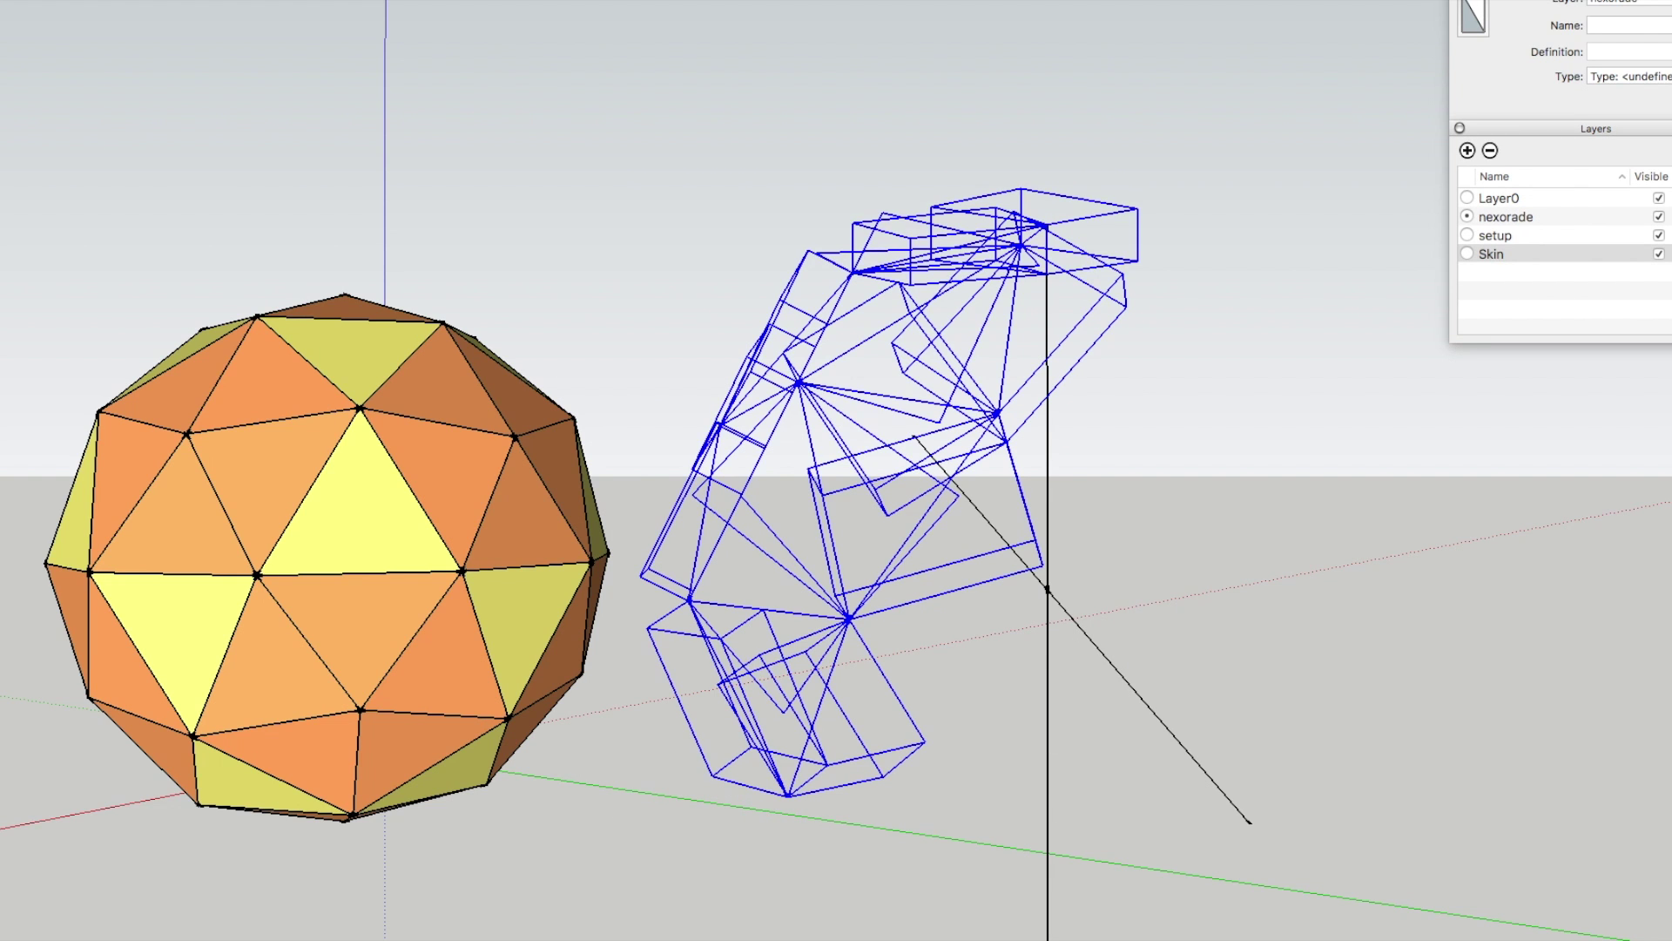
middle_click_drag(746, 299, 996, 290)
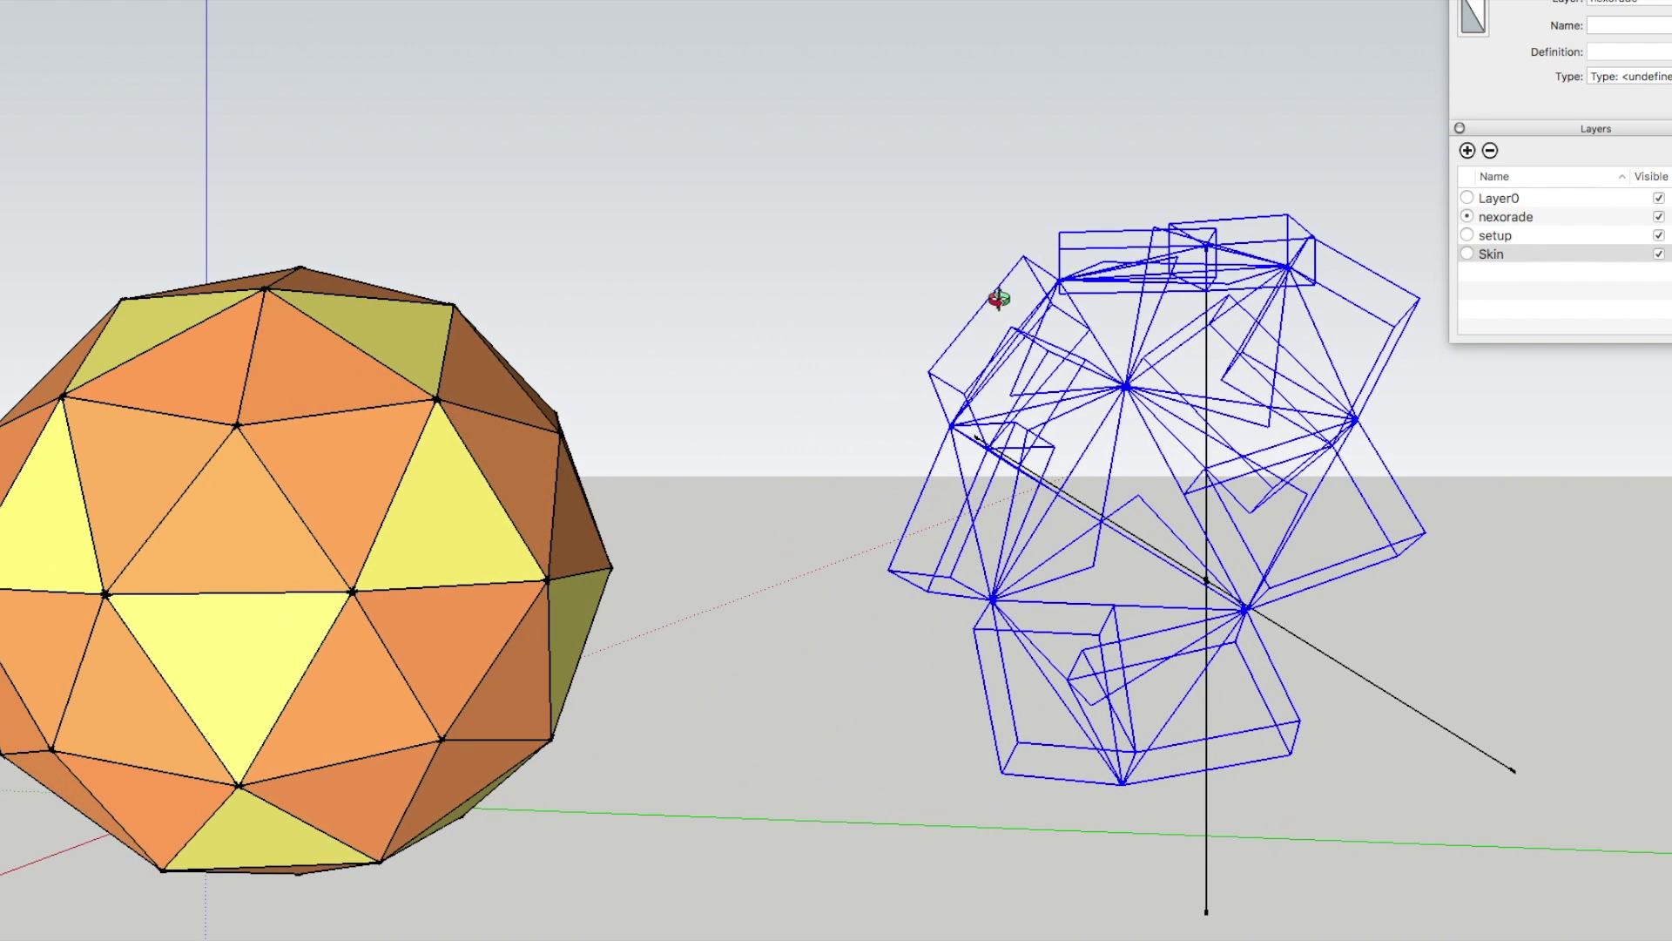
middle_click_drag(235, 82, 635, 212)
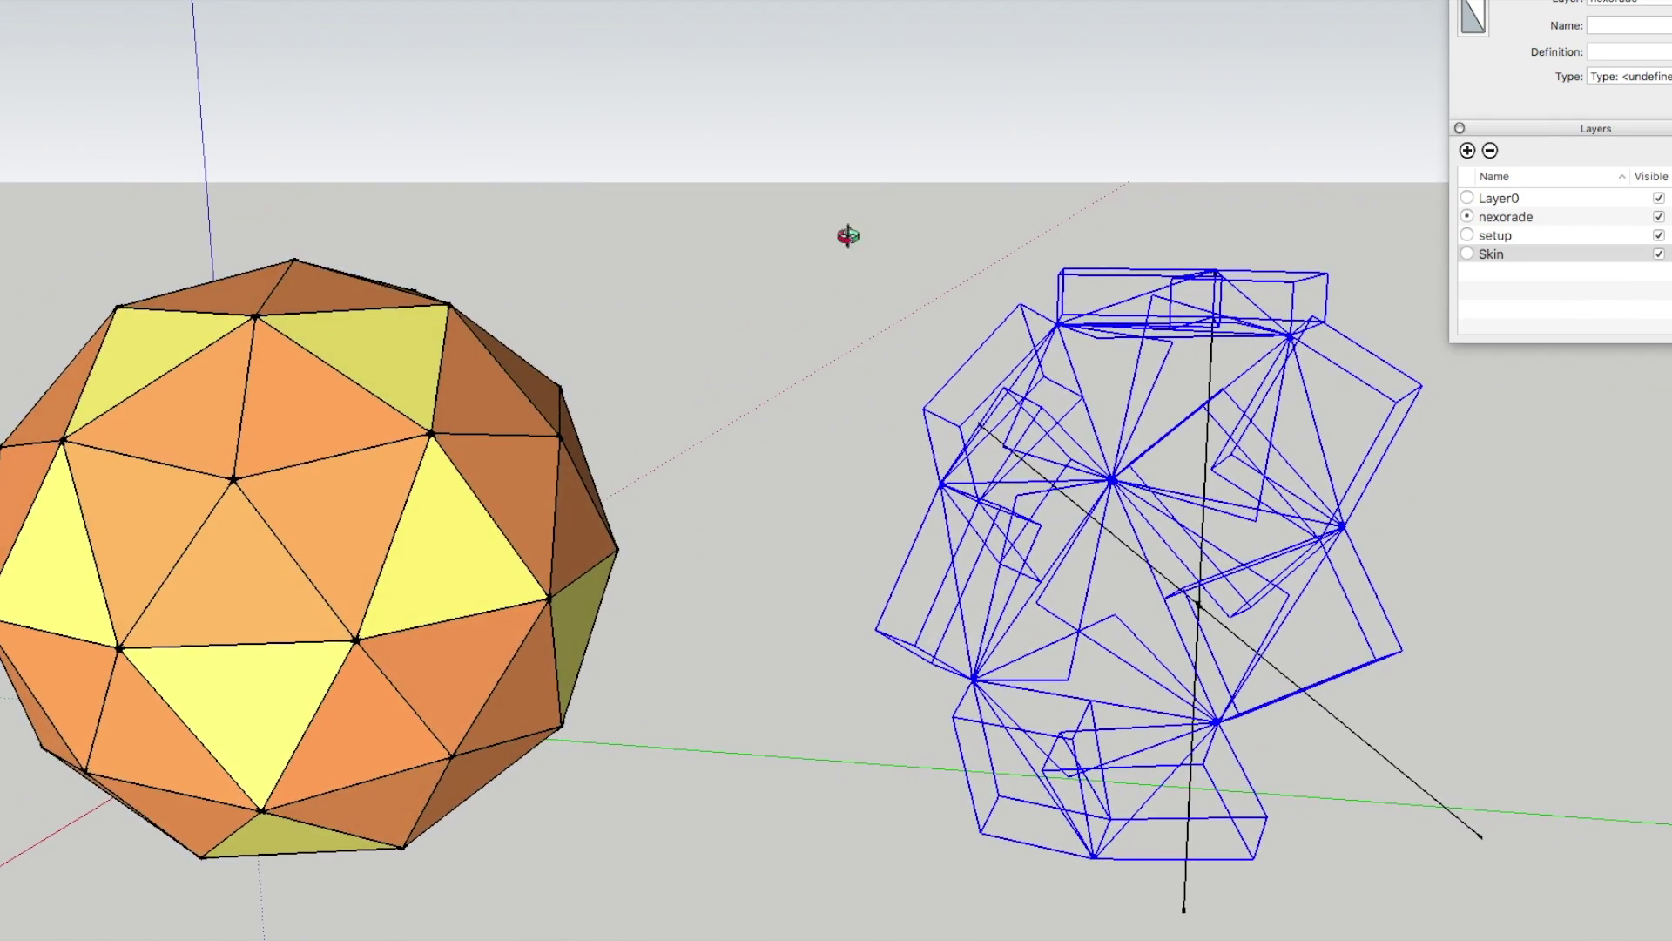
middle_click_drag(1097, 411, 1177, 581)
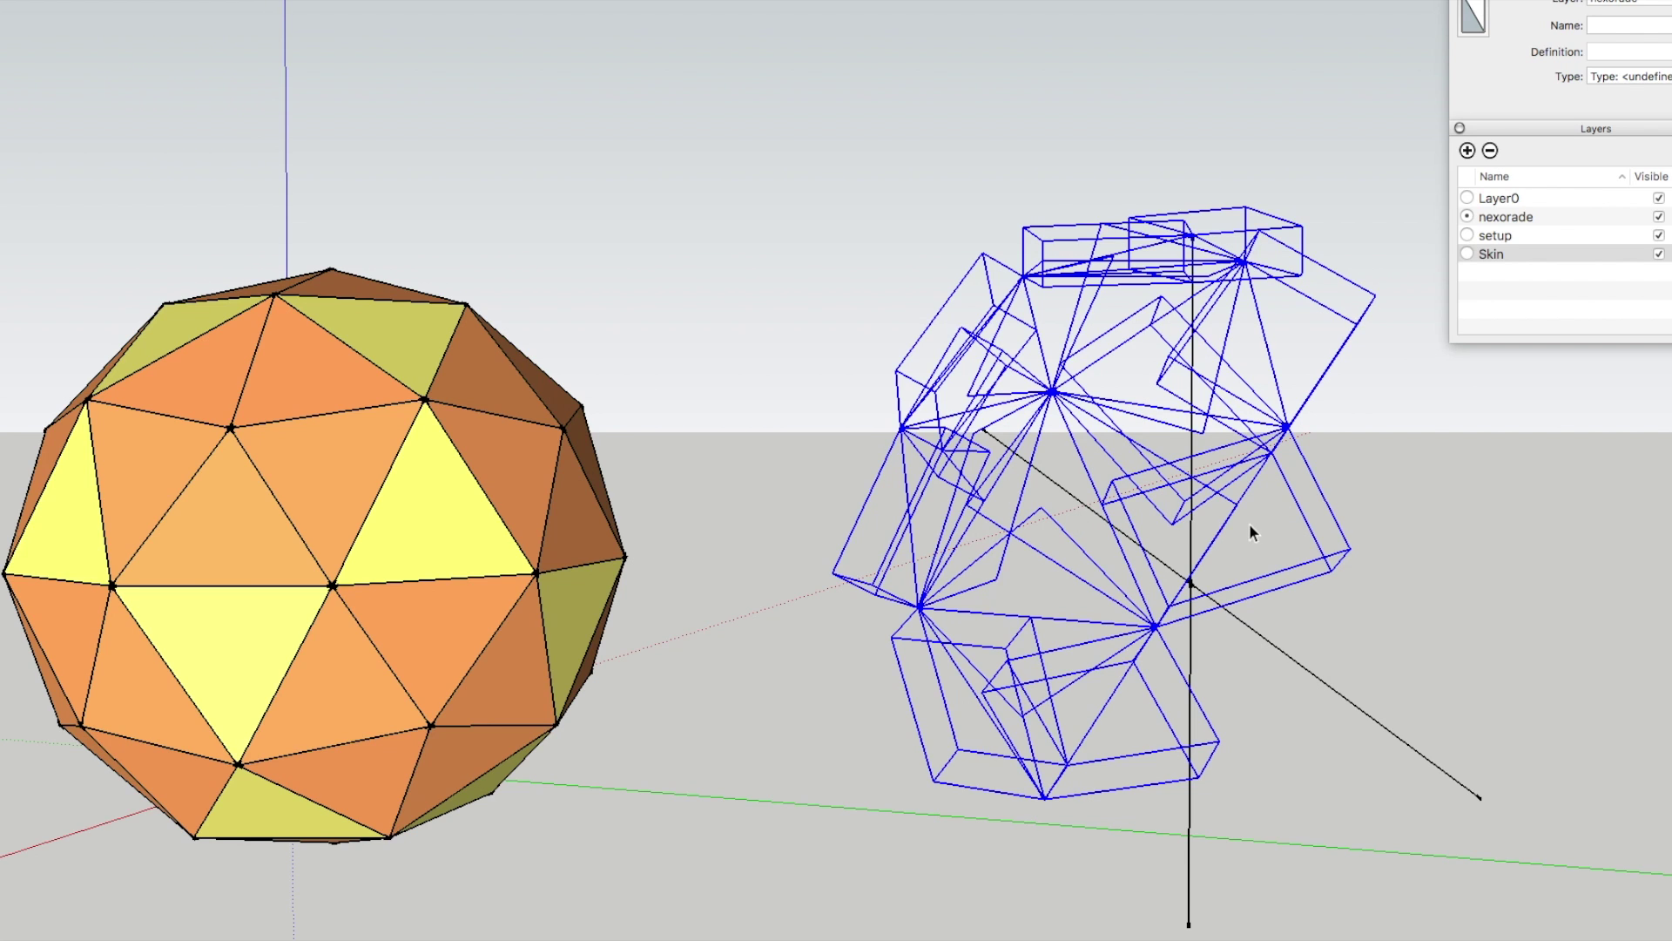
left_click(1228, 533, "shift")
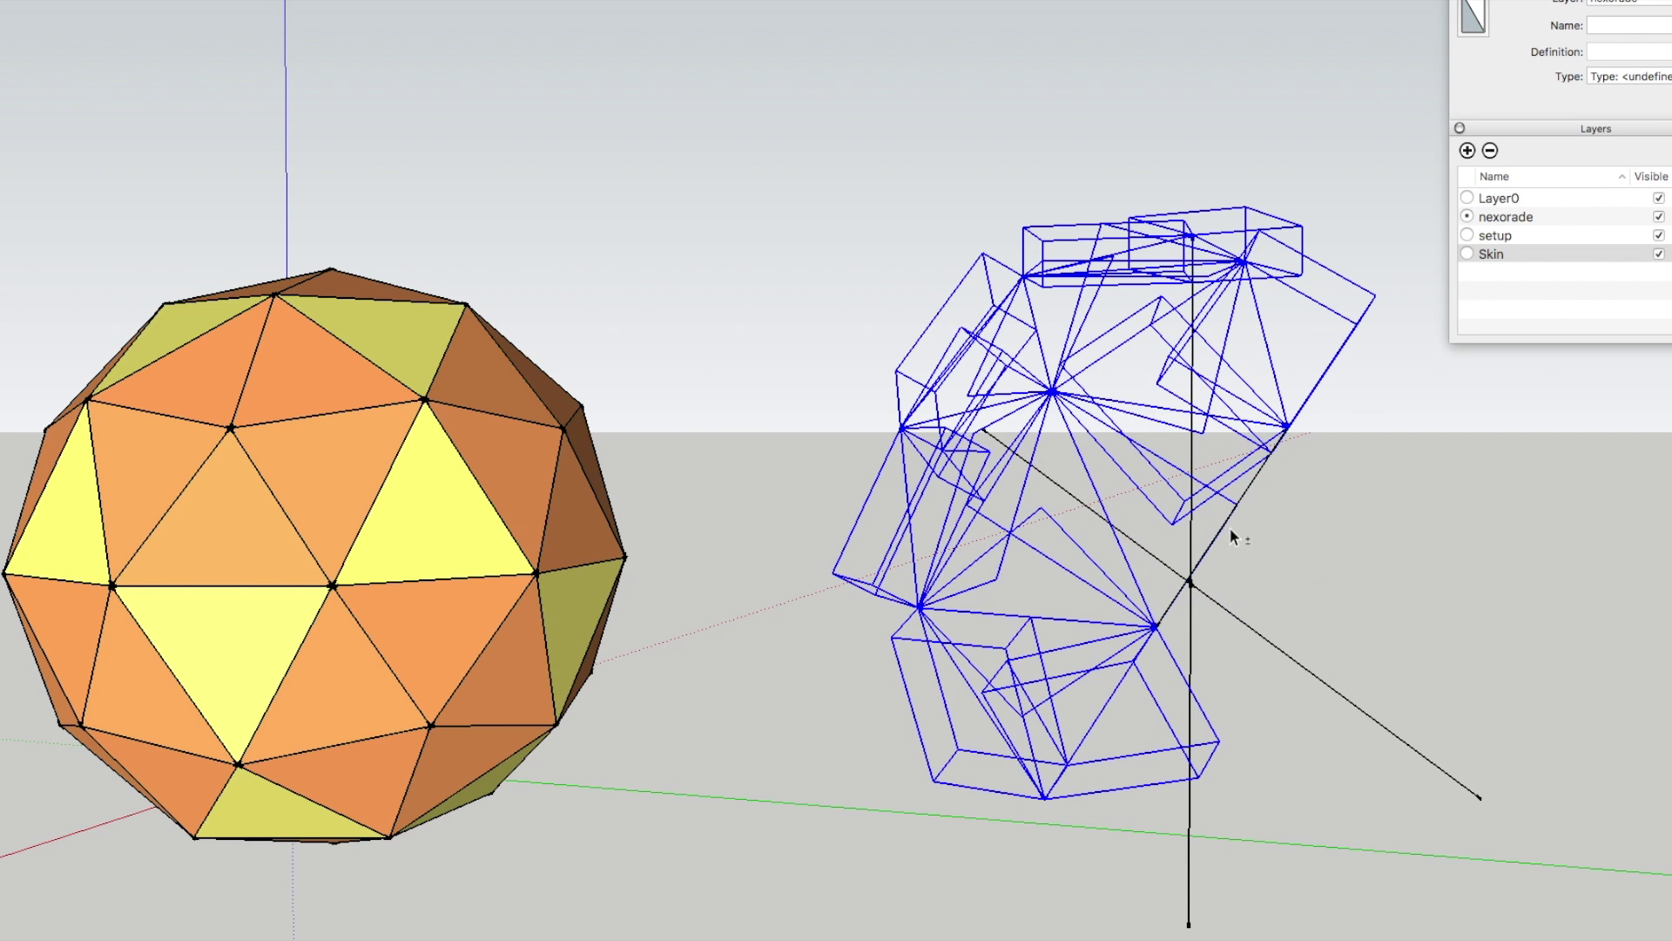
left_click(1148, 652, "shift")
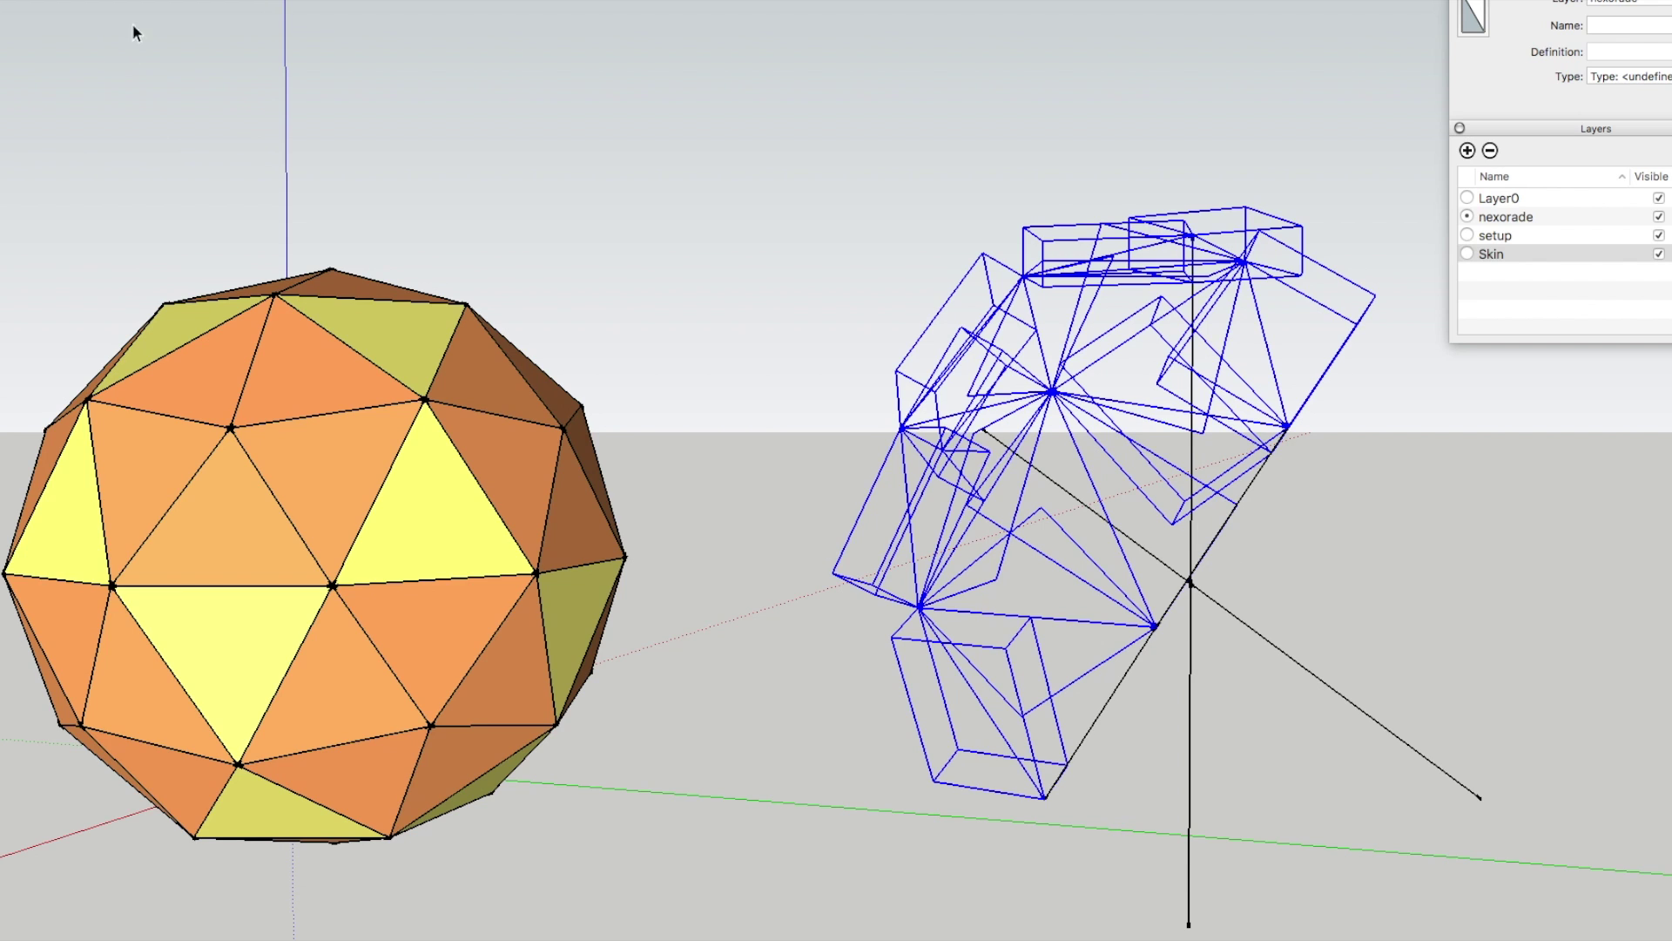
key("q")
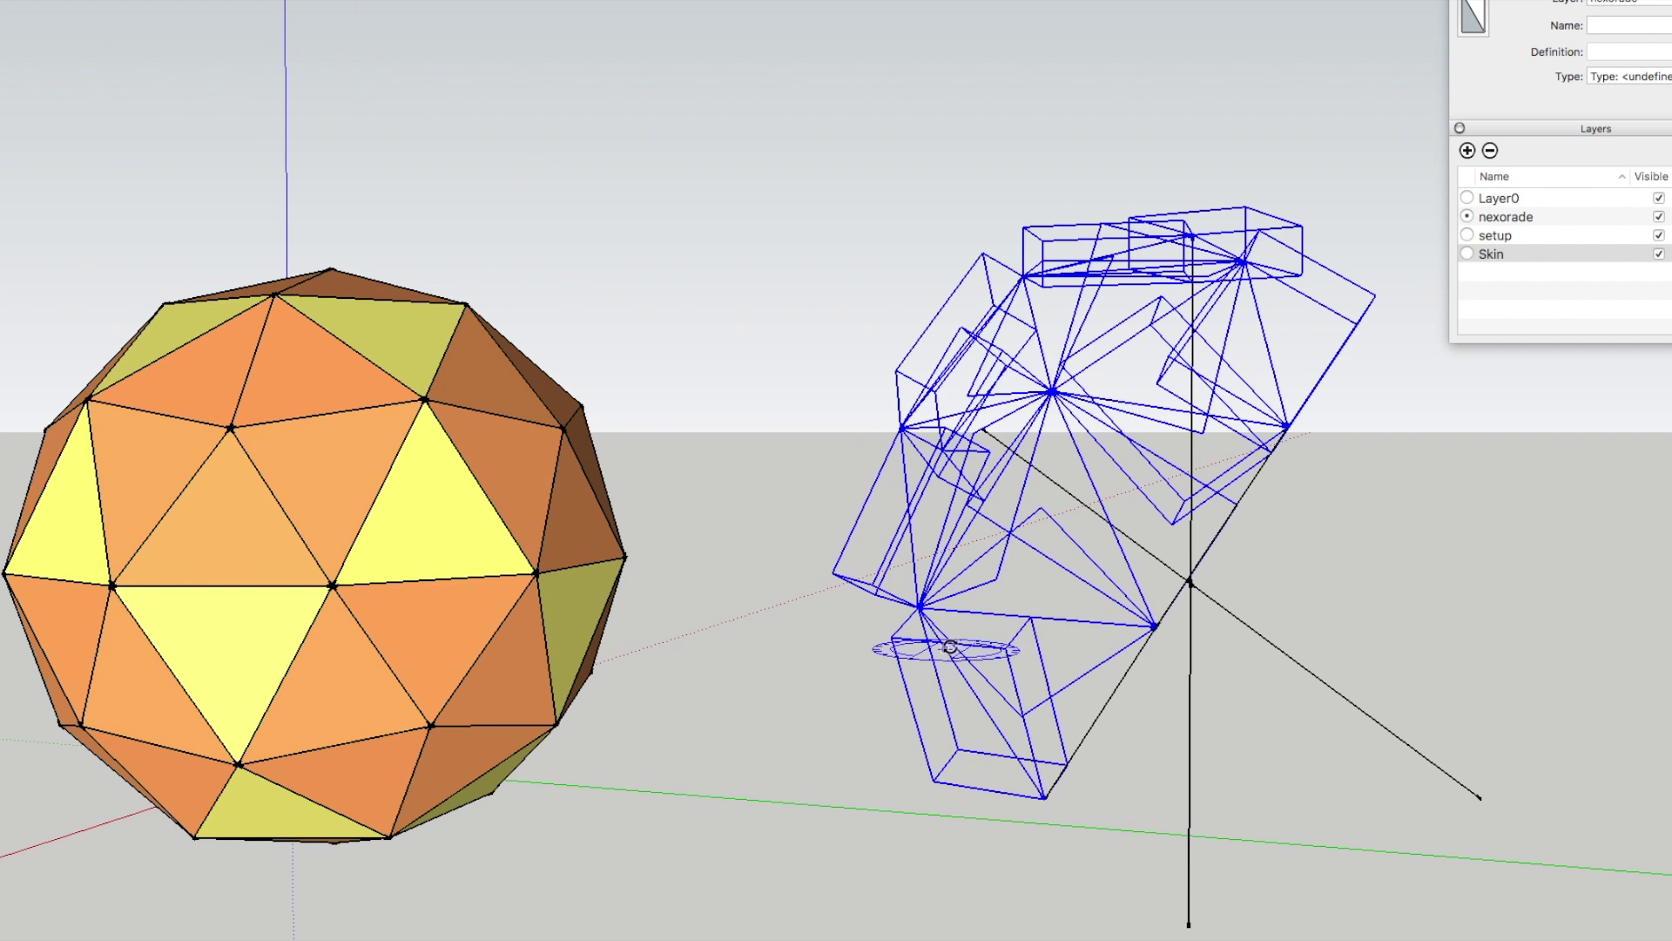
Step: Rotate-copy the pipe cluster about the inner vertex toward the lower-right of the sketch
left_click(1191, 584)
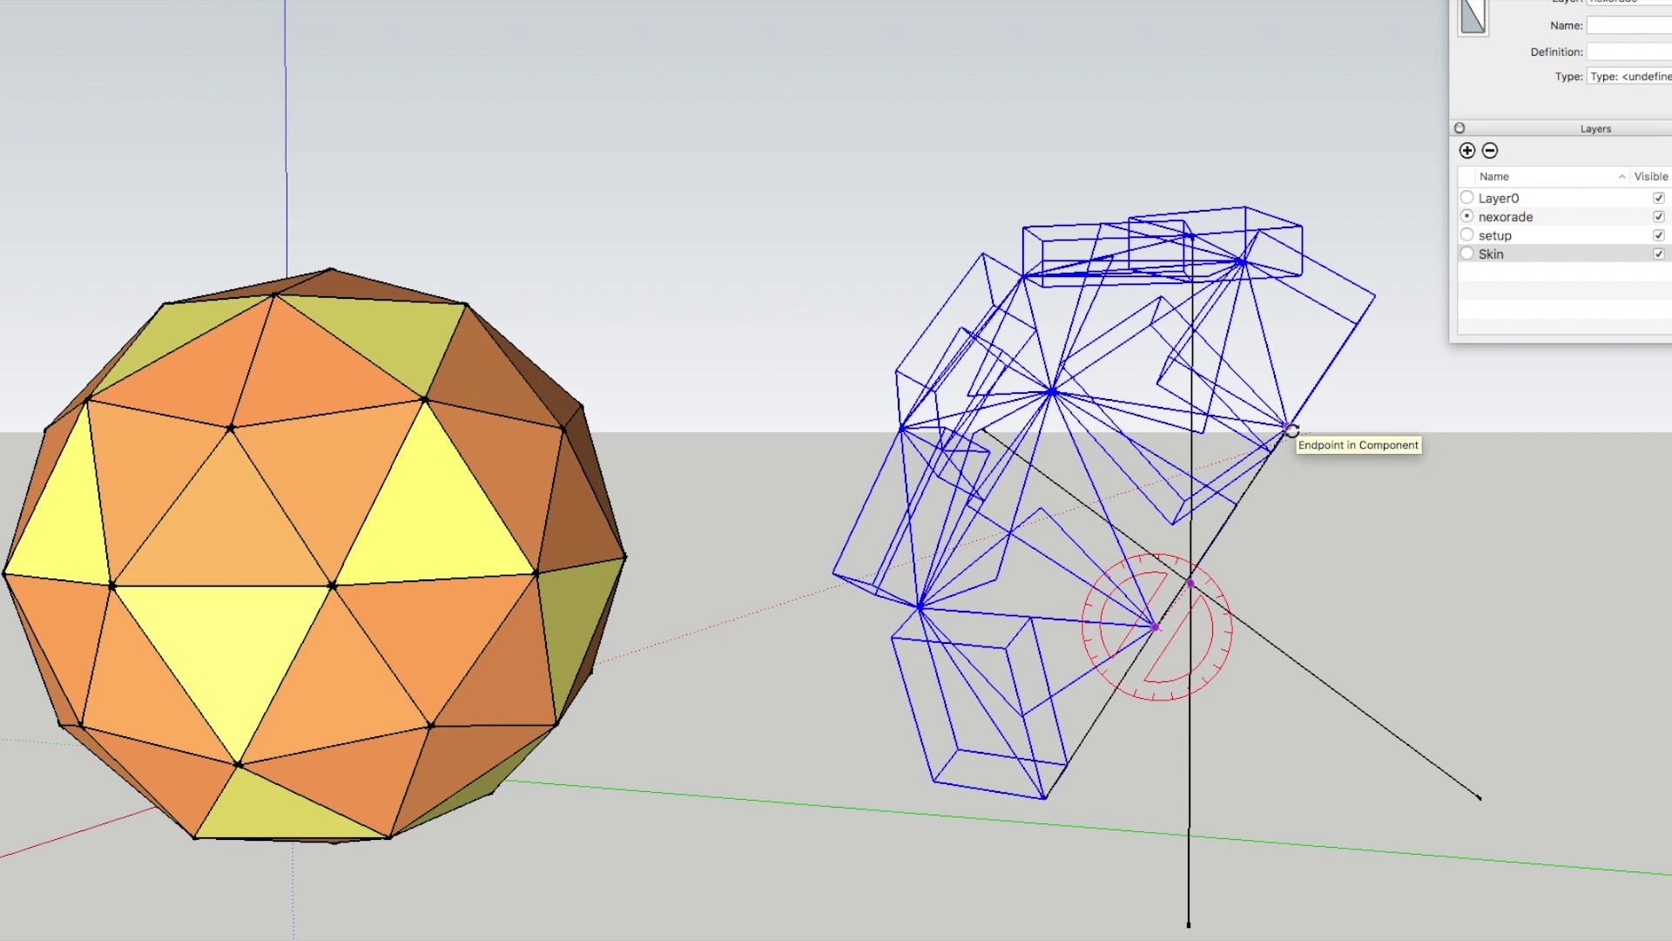
left_click(1289, 428)
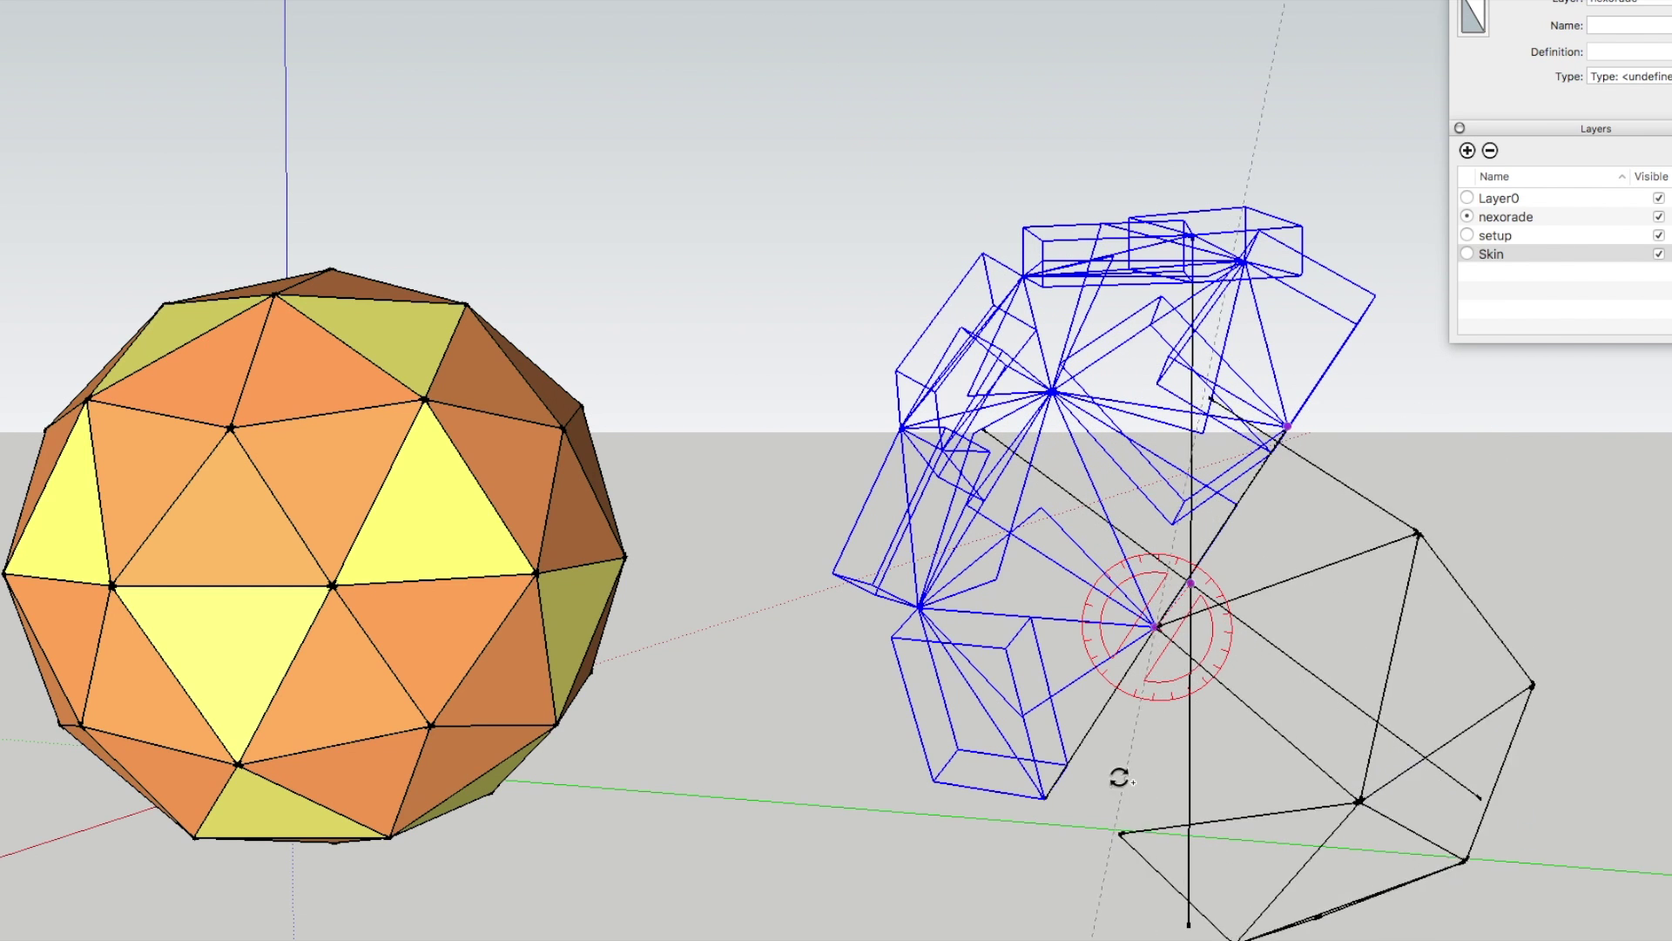
left_click(1061, 778)
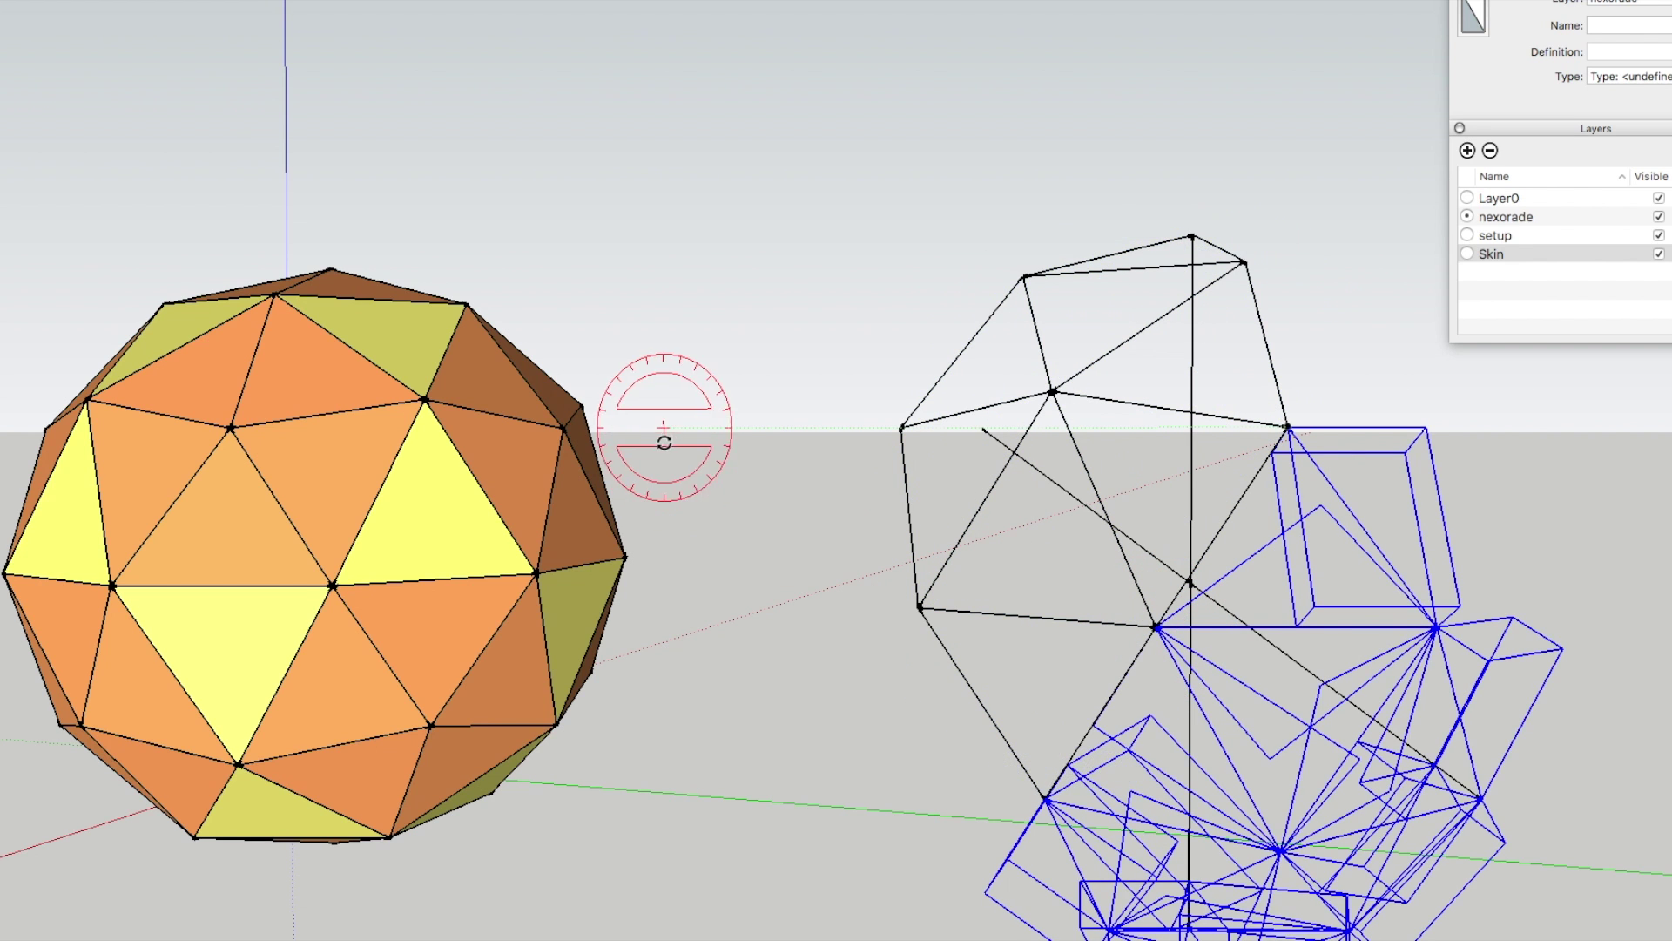
scroll(687, 449, "down", 1)
scroll(687, 448, "down", 2)
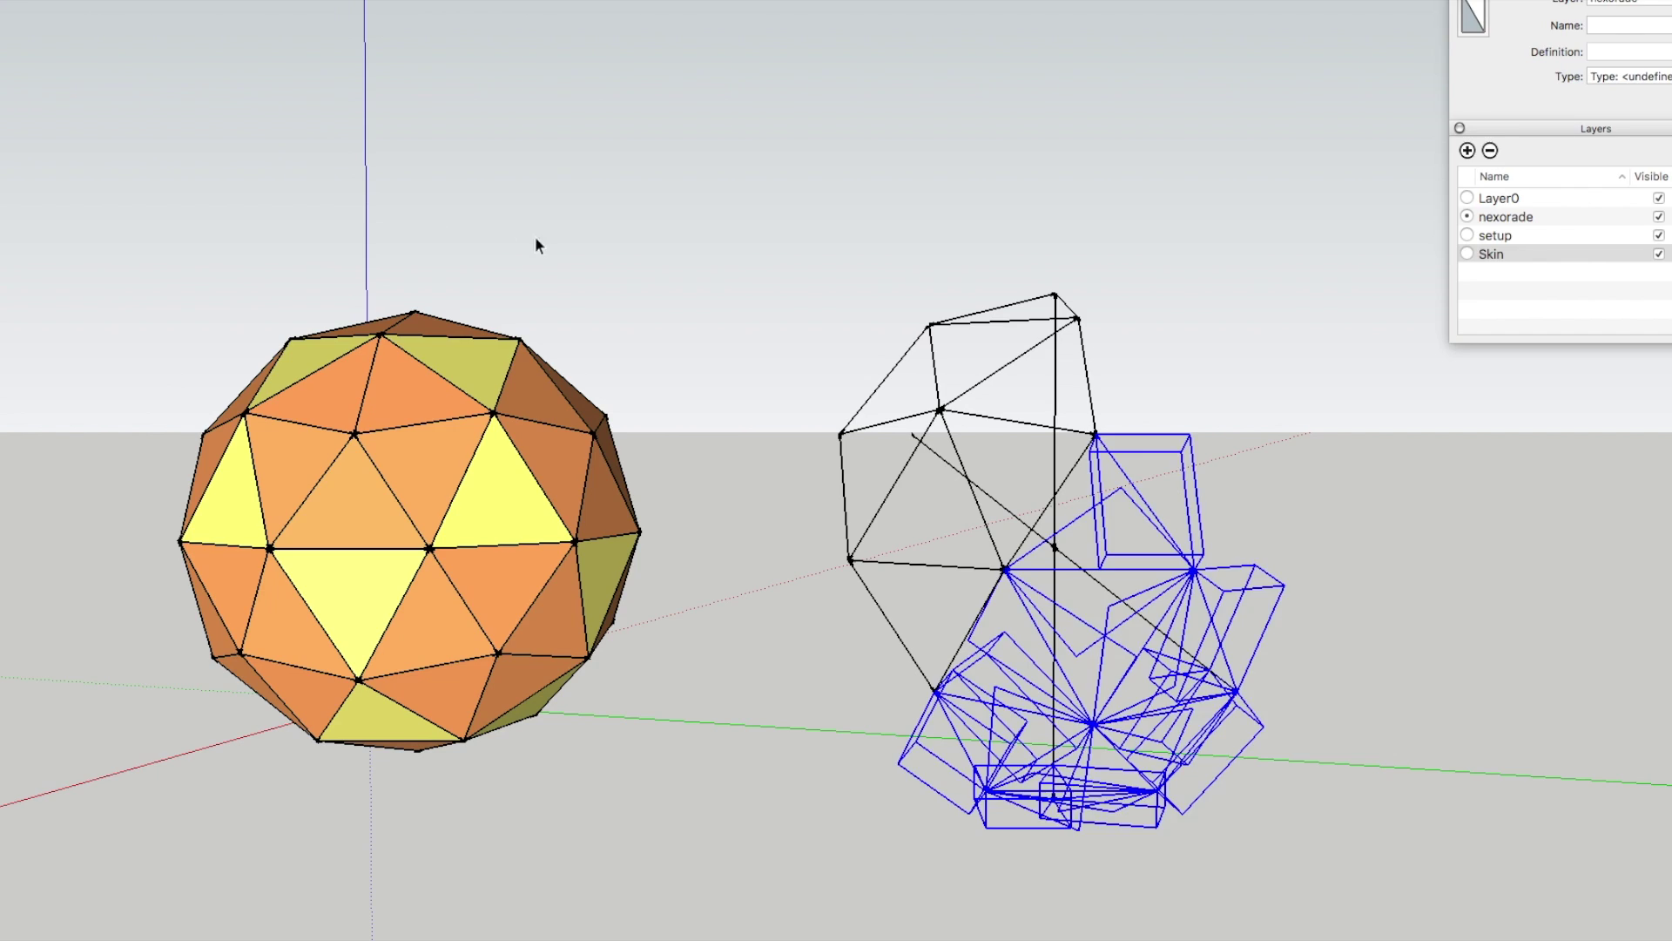
key("Delete")
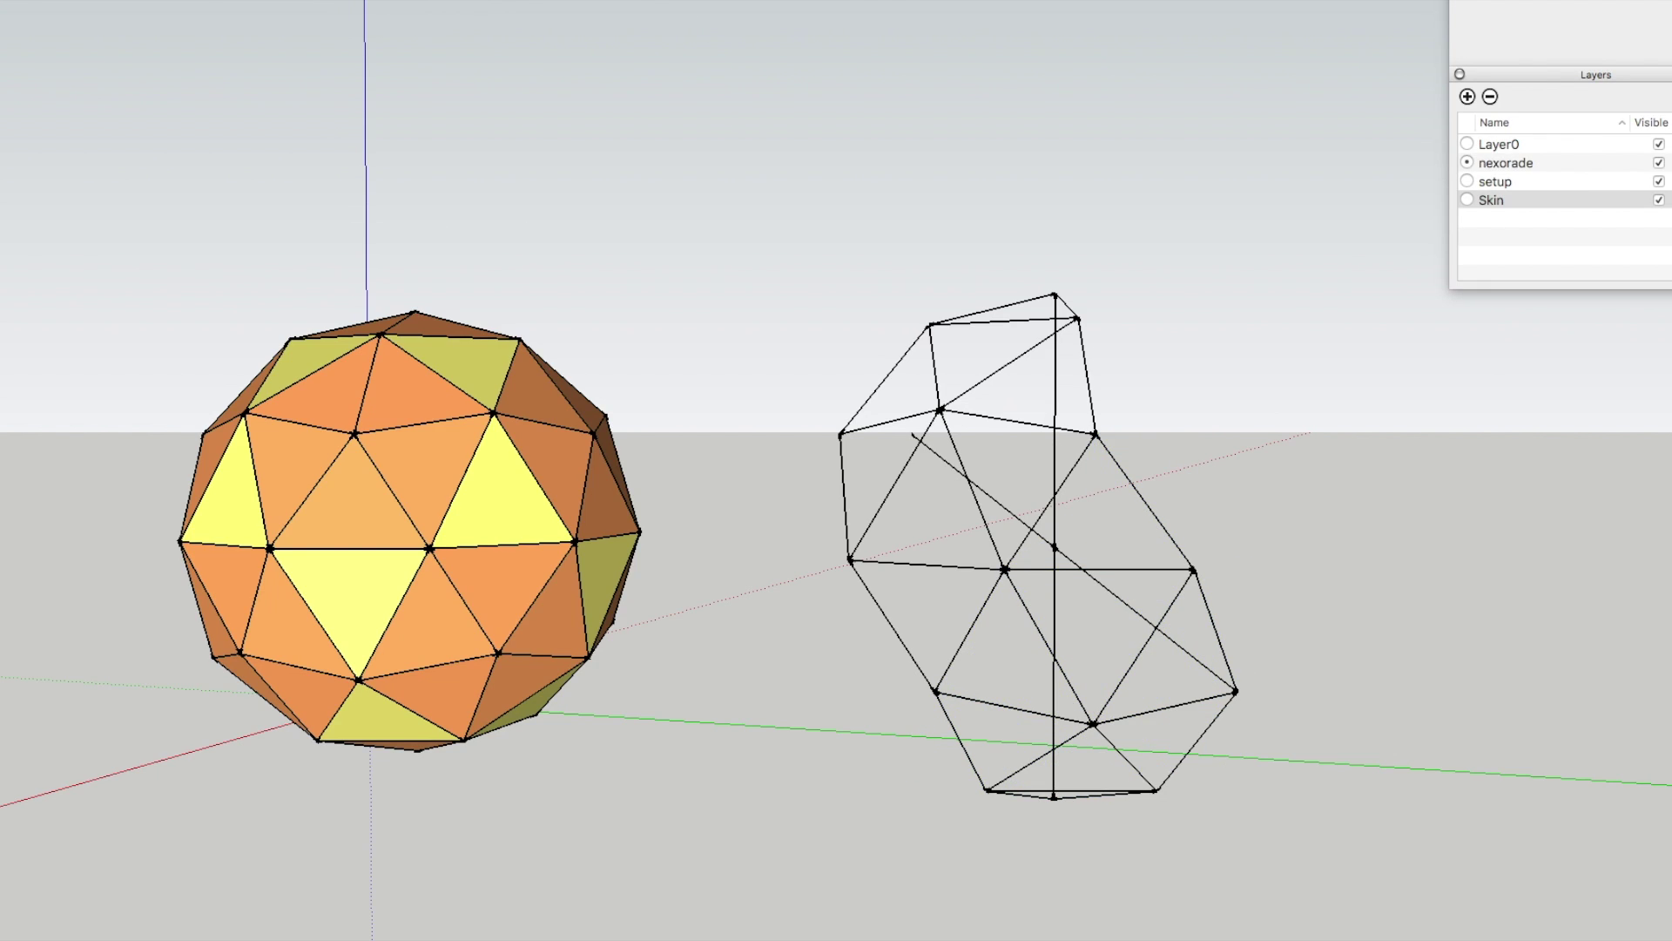
mouse_move(1187, 769)
middle_mouse_down()
mouse_move(800, 616)
mouse_move(888, 575)
mouse_move(1116, 627)
mouse_move(1295, 694)
mouse_move(1063, 687)
mouse_move(966, 709)
mouse_move(1113, 735)
mouse_move(1265, 724)
mouse_move(1086, 532)
middle_mouse_up()
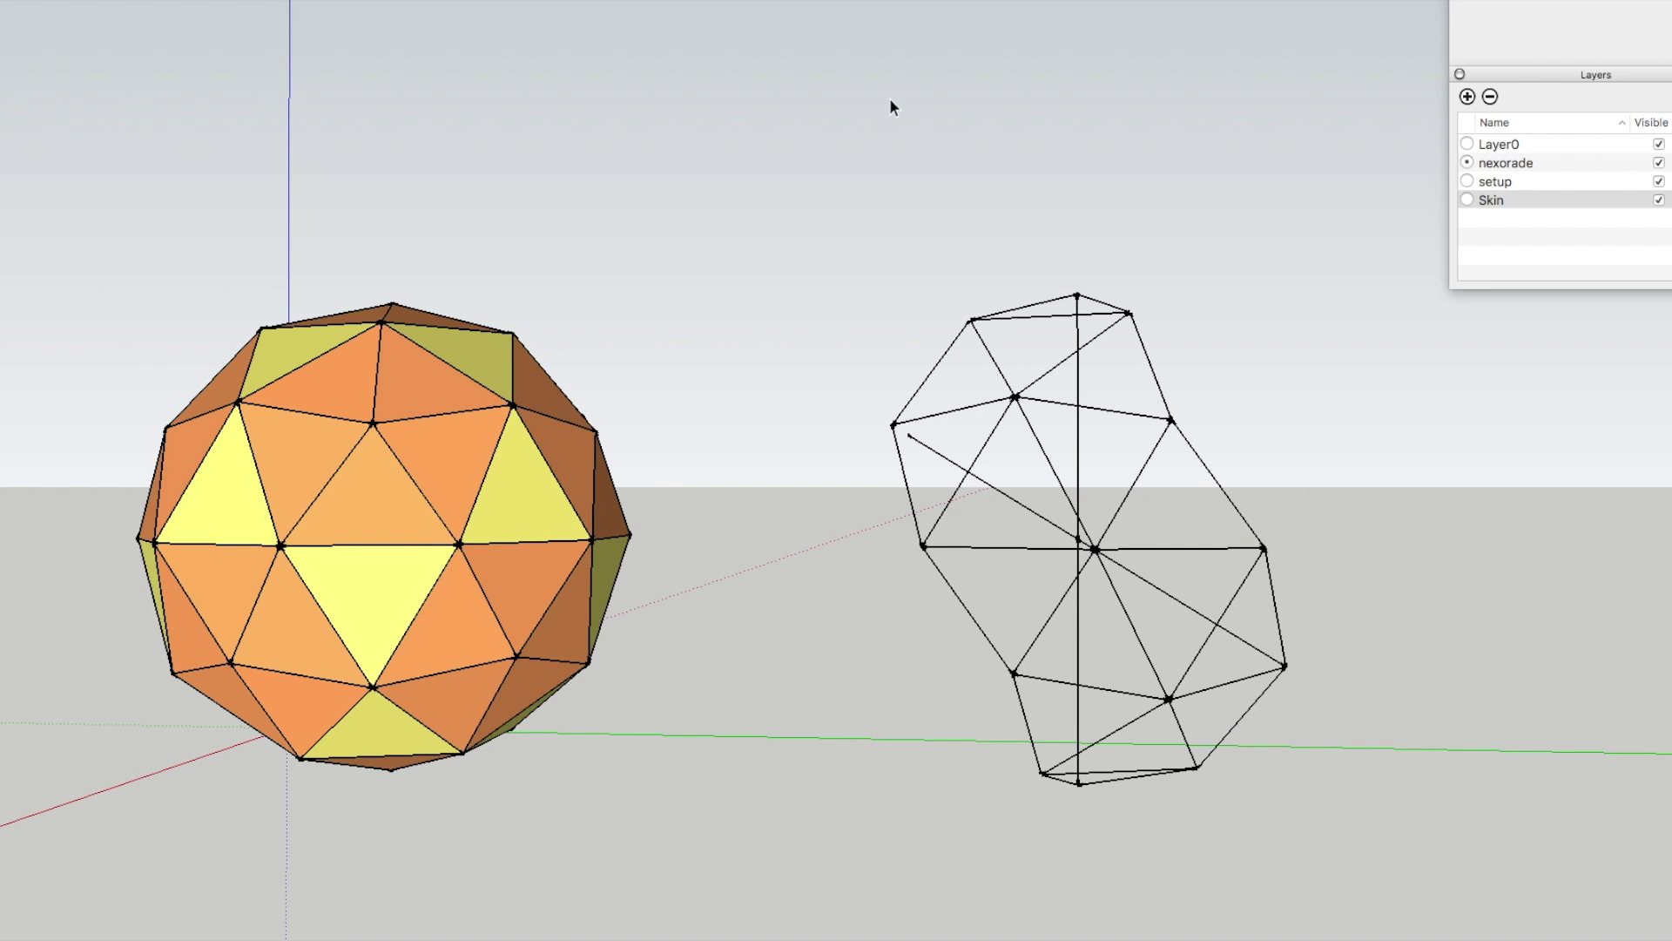
left_click_drag(852, 157, 1347, 870)
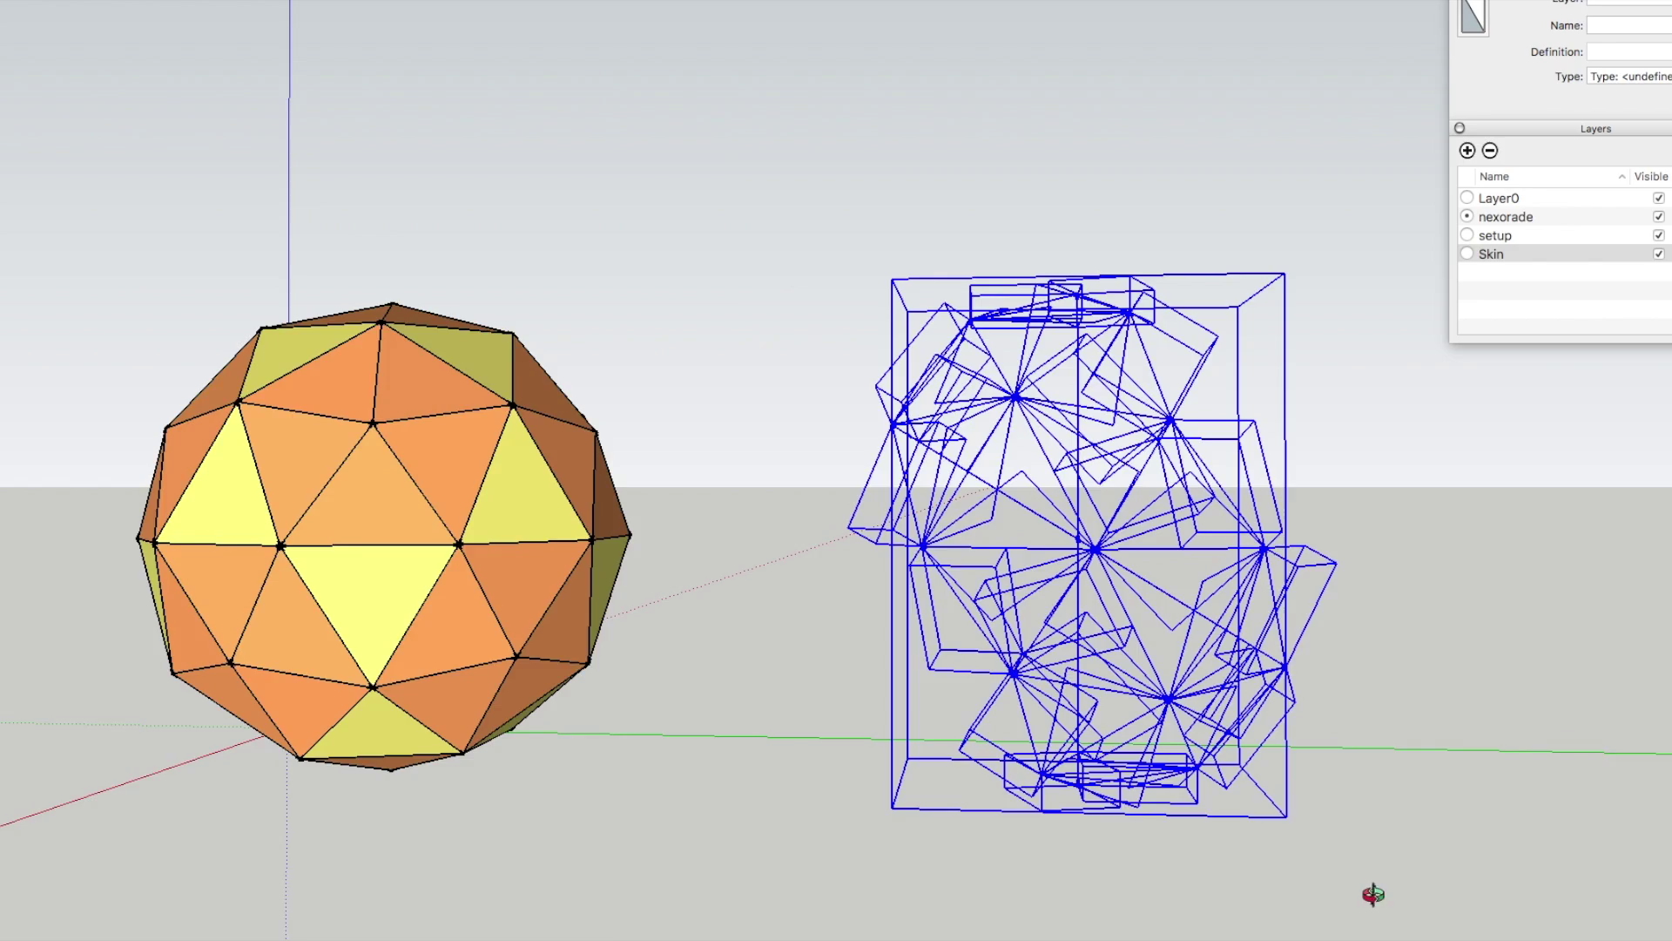
mouse_move(1272, 735)
middle_mouse_down()
mouse_move(545, 683)
mouse_move(421, 702)
mouse_move(430, 713)
mouse_move(127, 709)
mouse_move(175, 717)
middle_mouse_up()
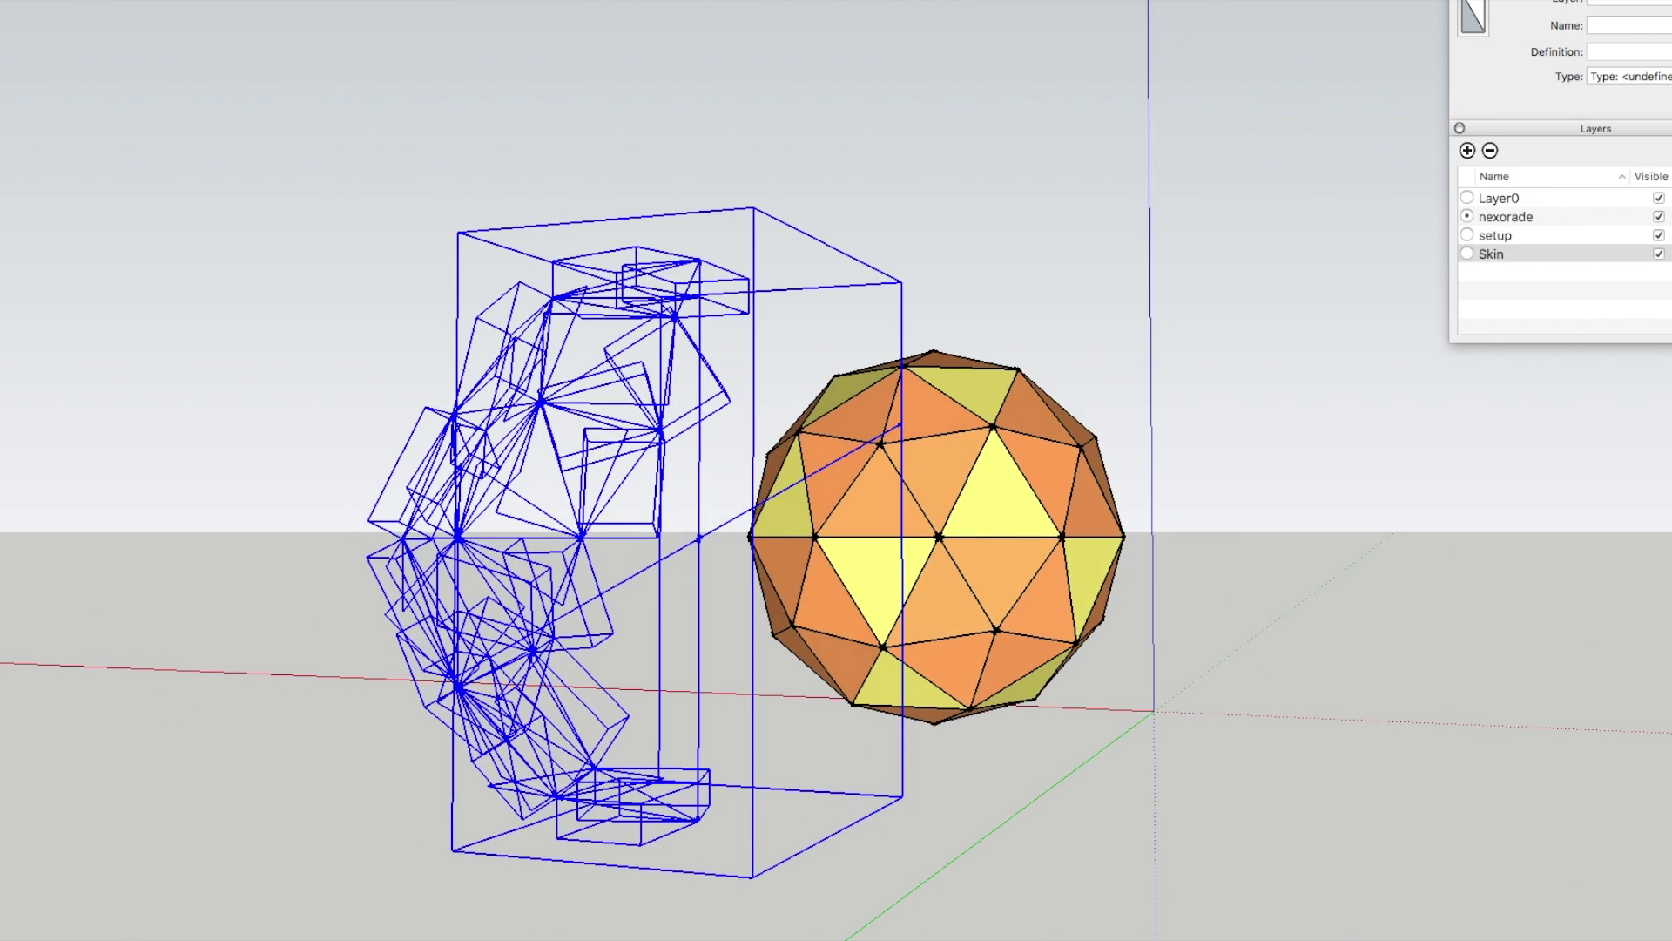
left_click(714, 544)
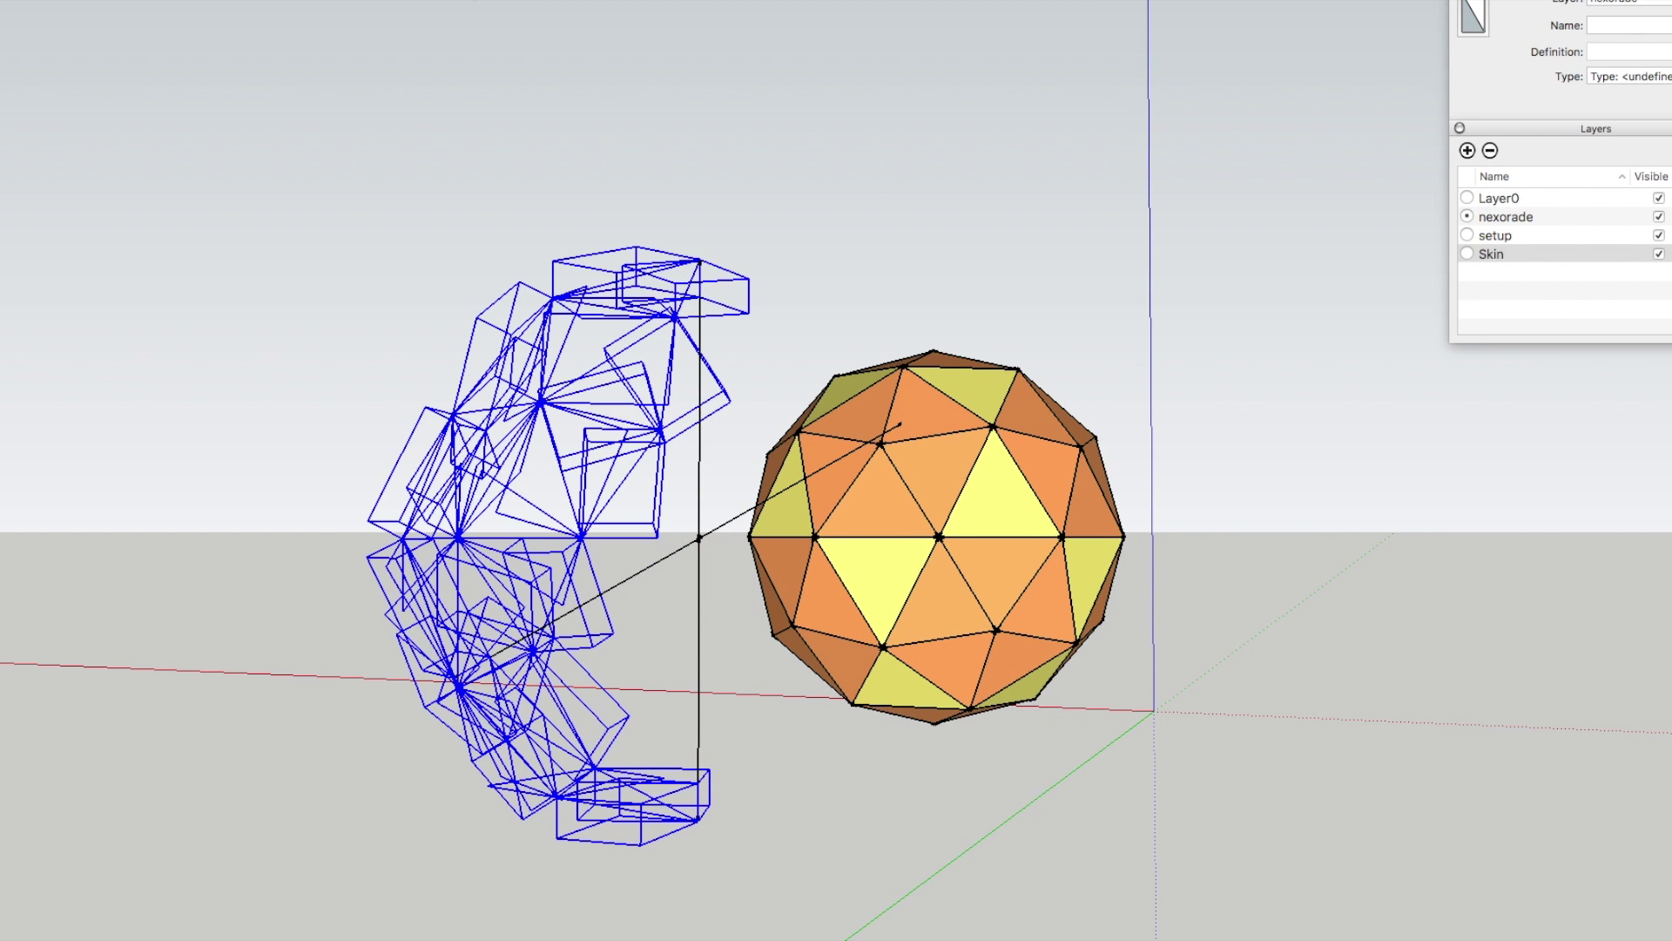
mouse_move(695, 189)
middle_mouse_down()
mouse_move(567, 291)
mouse_move(1515, 366)
mouse_move(1481, 383)
middle_mouse_up()
middle_click_drag(1109, 505, 1343, 609)
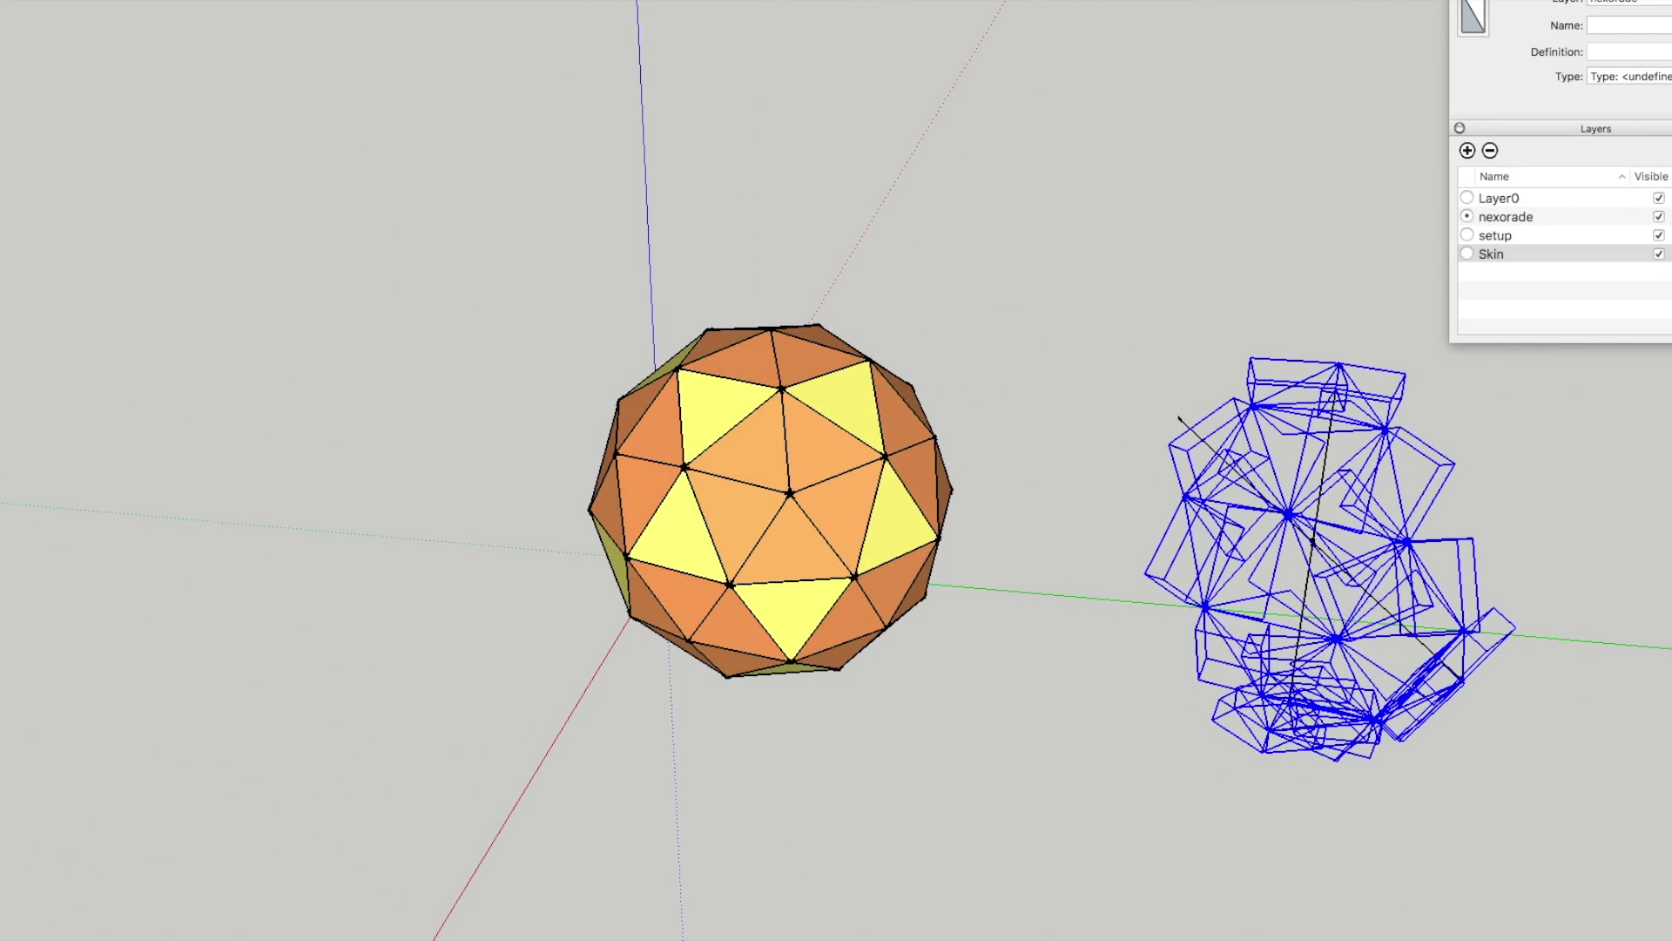
Step: Rotate the blue strut geometry from the vertex into place over the black wire sphere
key("q")
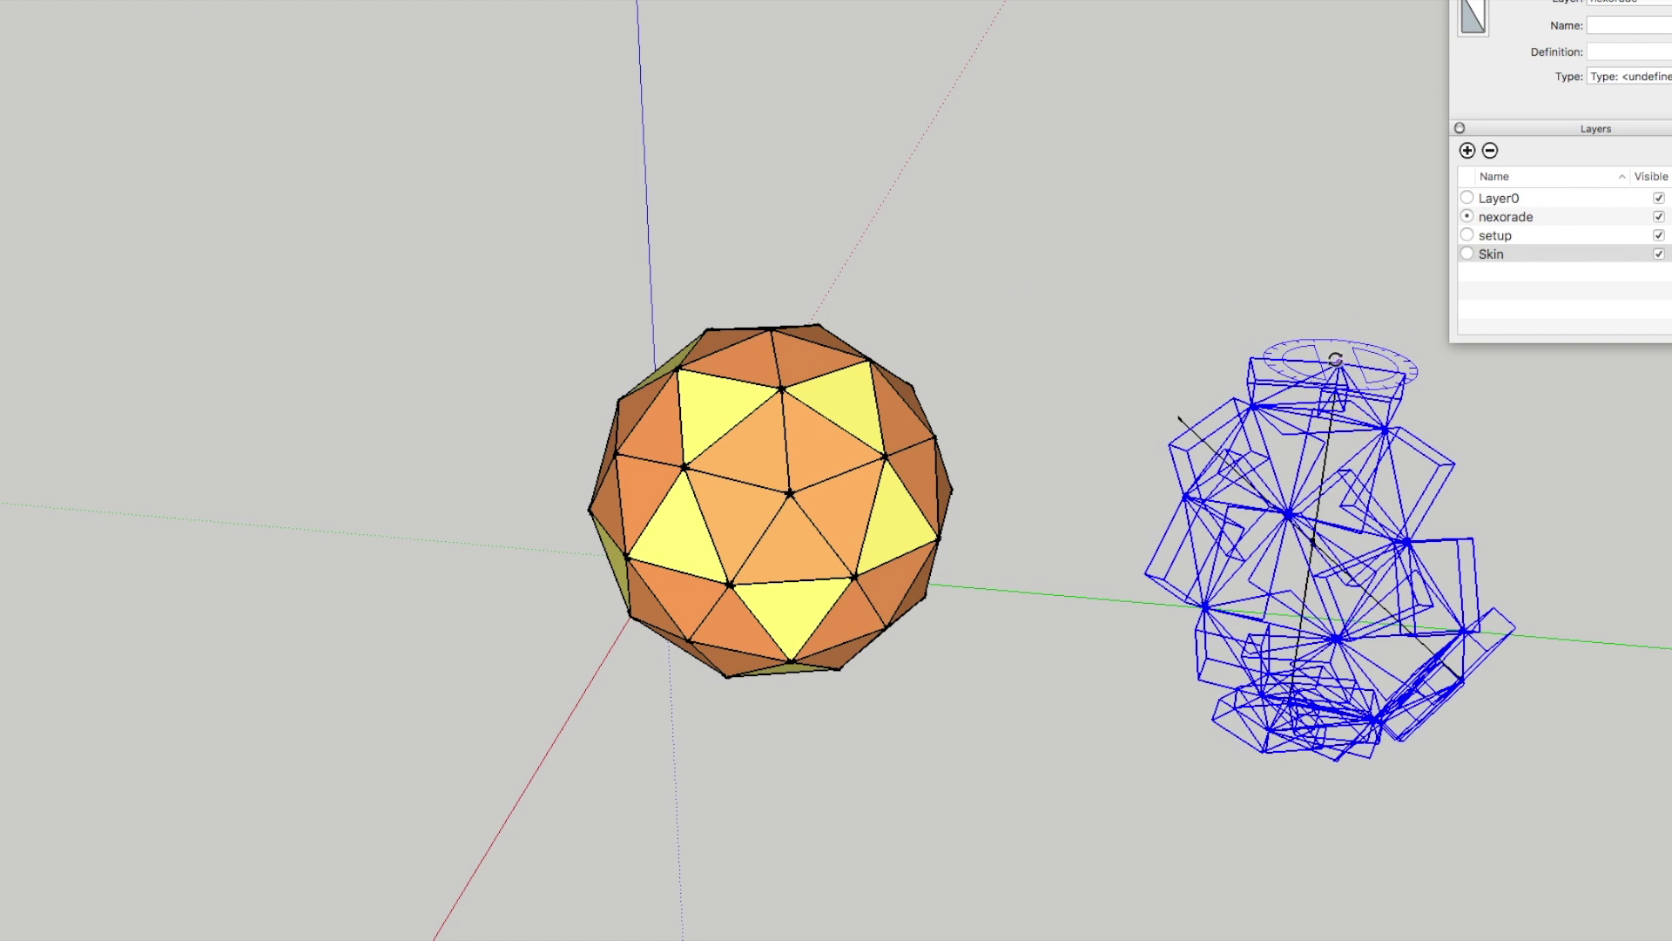
scroll(1276, 400, "up", 5)
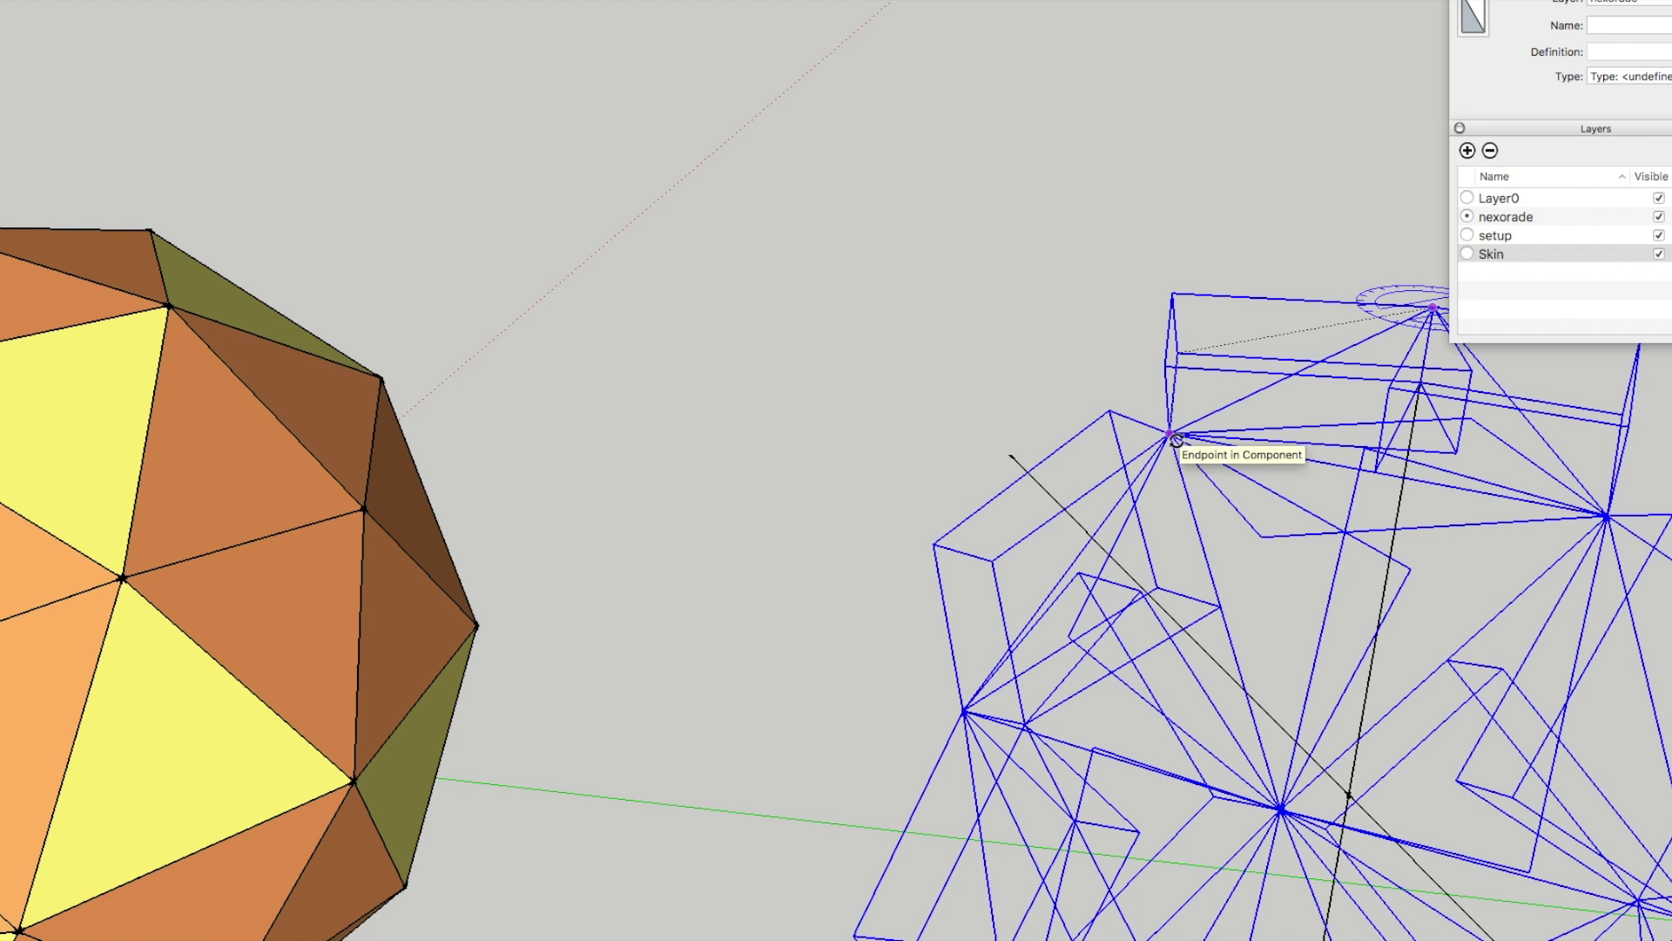
left_click(1171, 435)
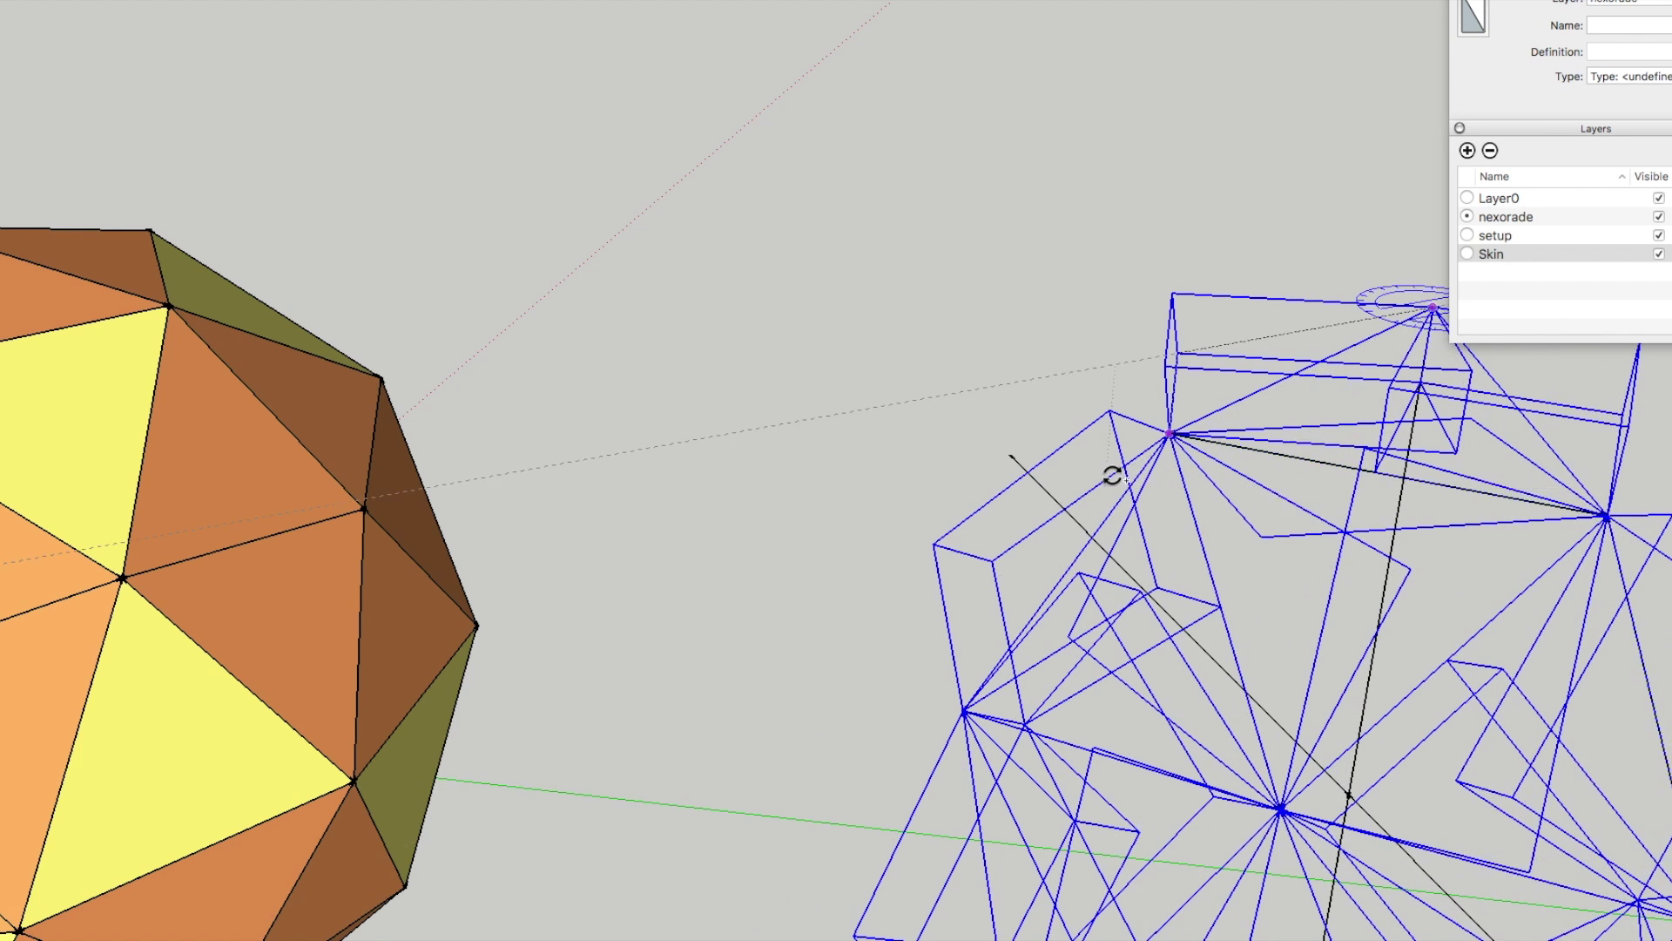
scroll(1109, 473, "down", 5)
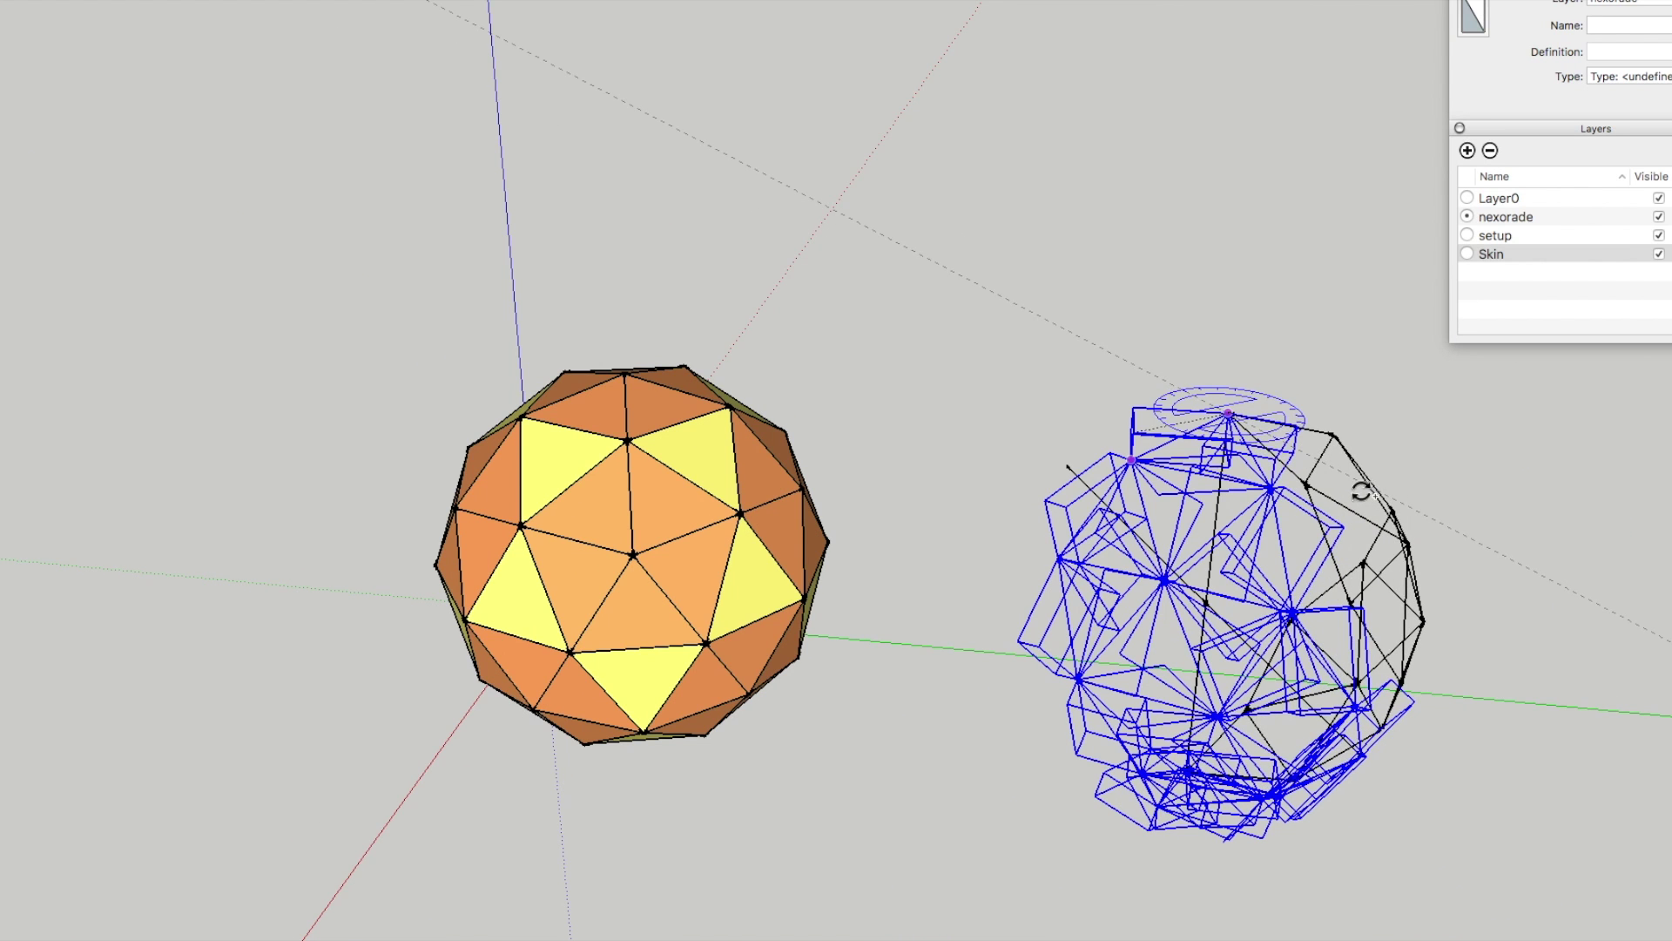
left_click(1309, 518)
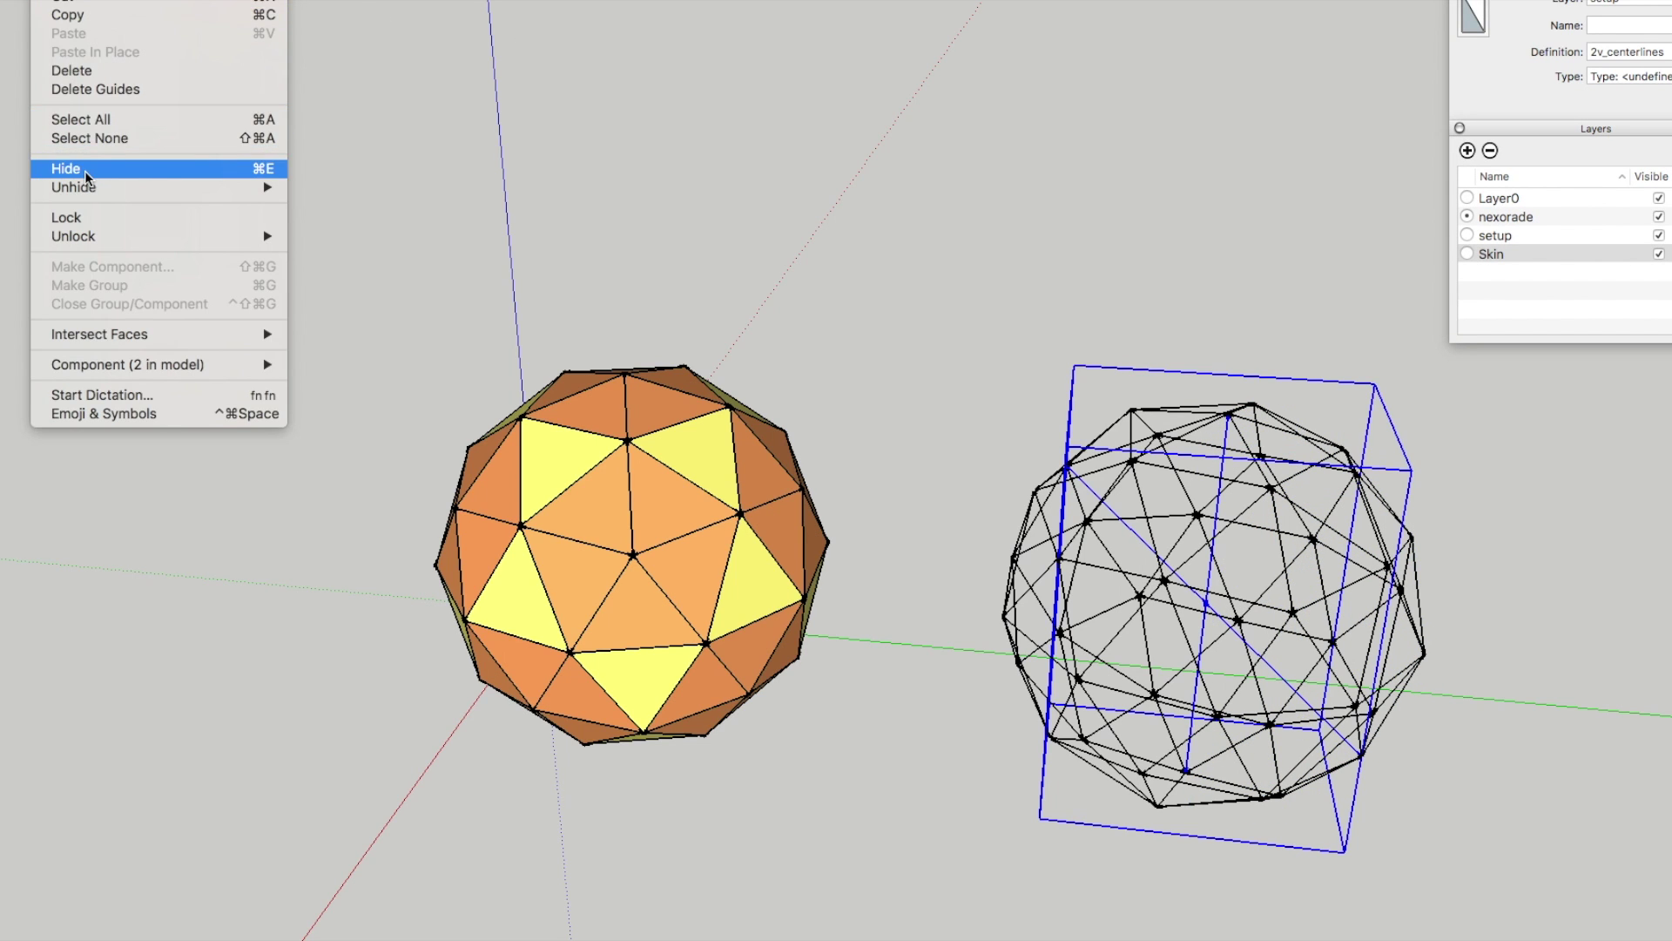
Step: Hide the 2v_centerlines component and view both spheres from a low side angle
left_click(86, 170)
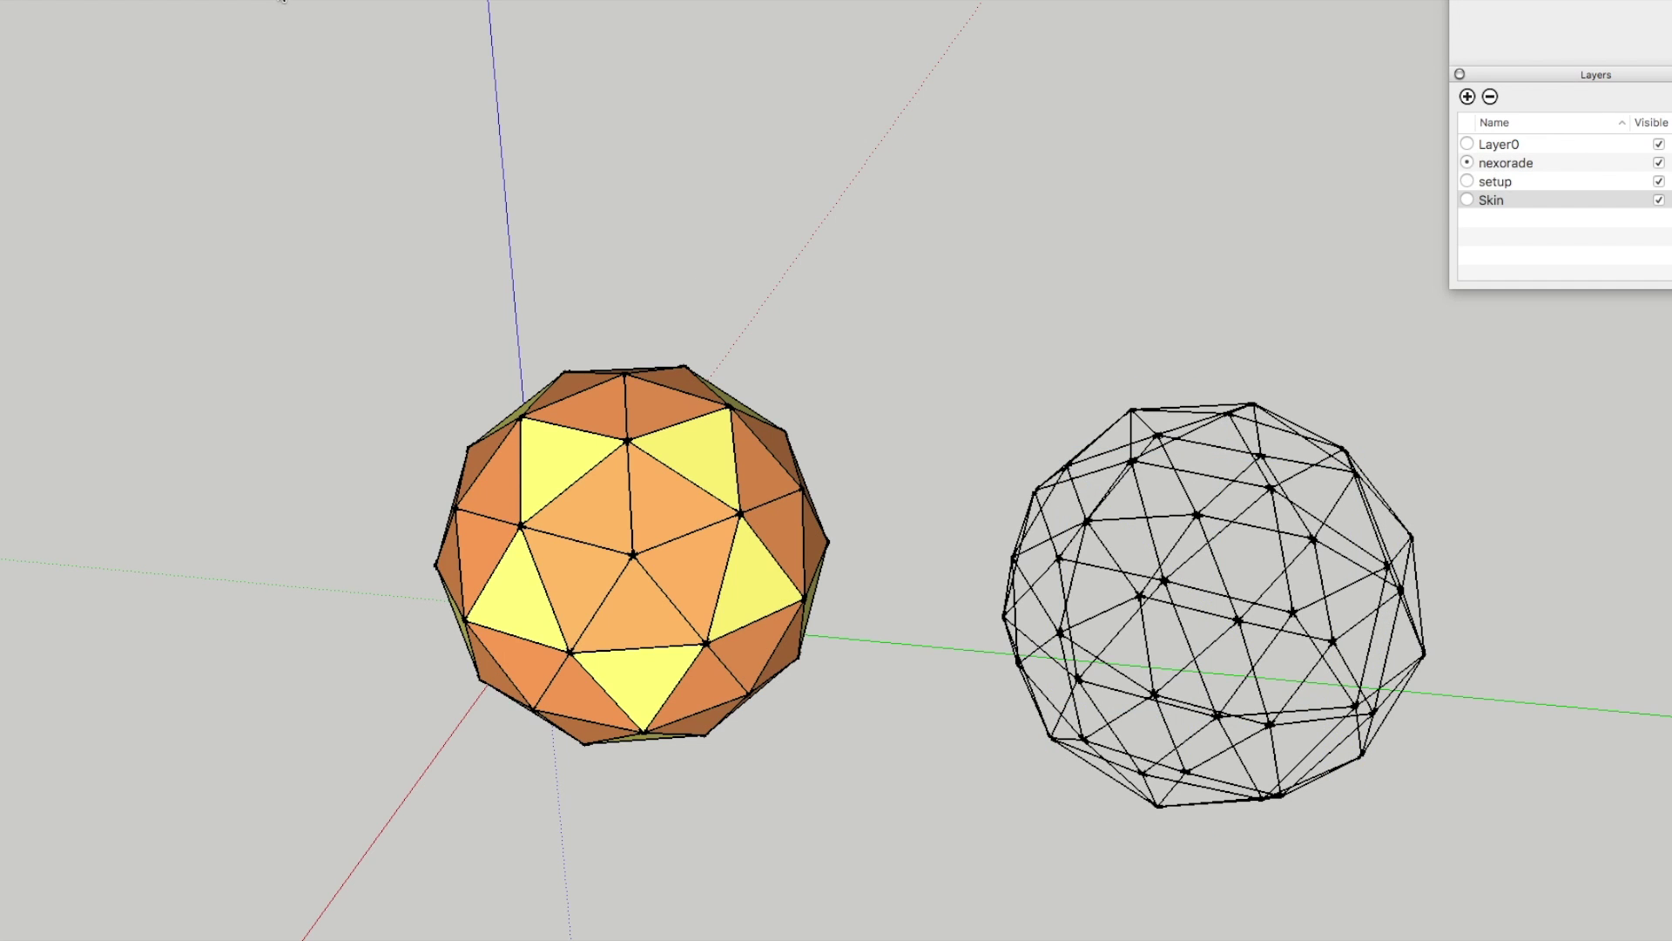
left_click_drag(1269, 523, 1239, 559)
scroll(1236, 558, "up", 3)
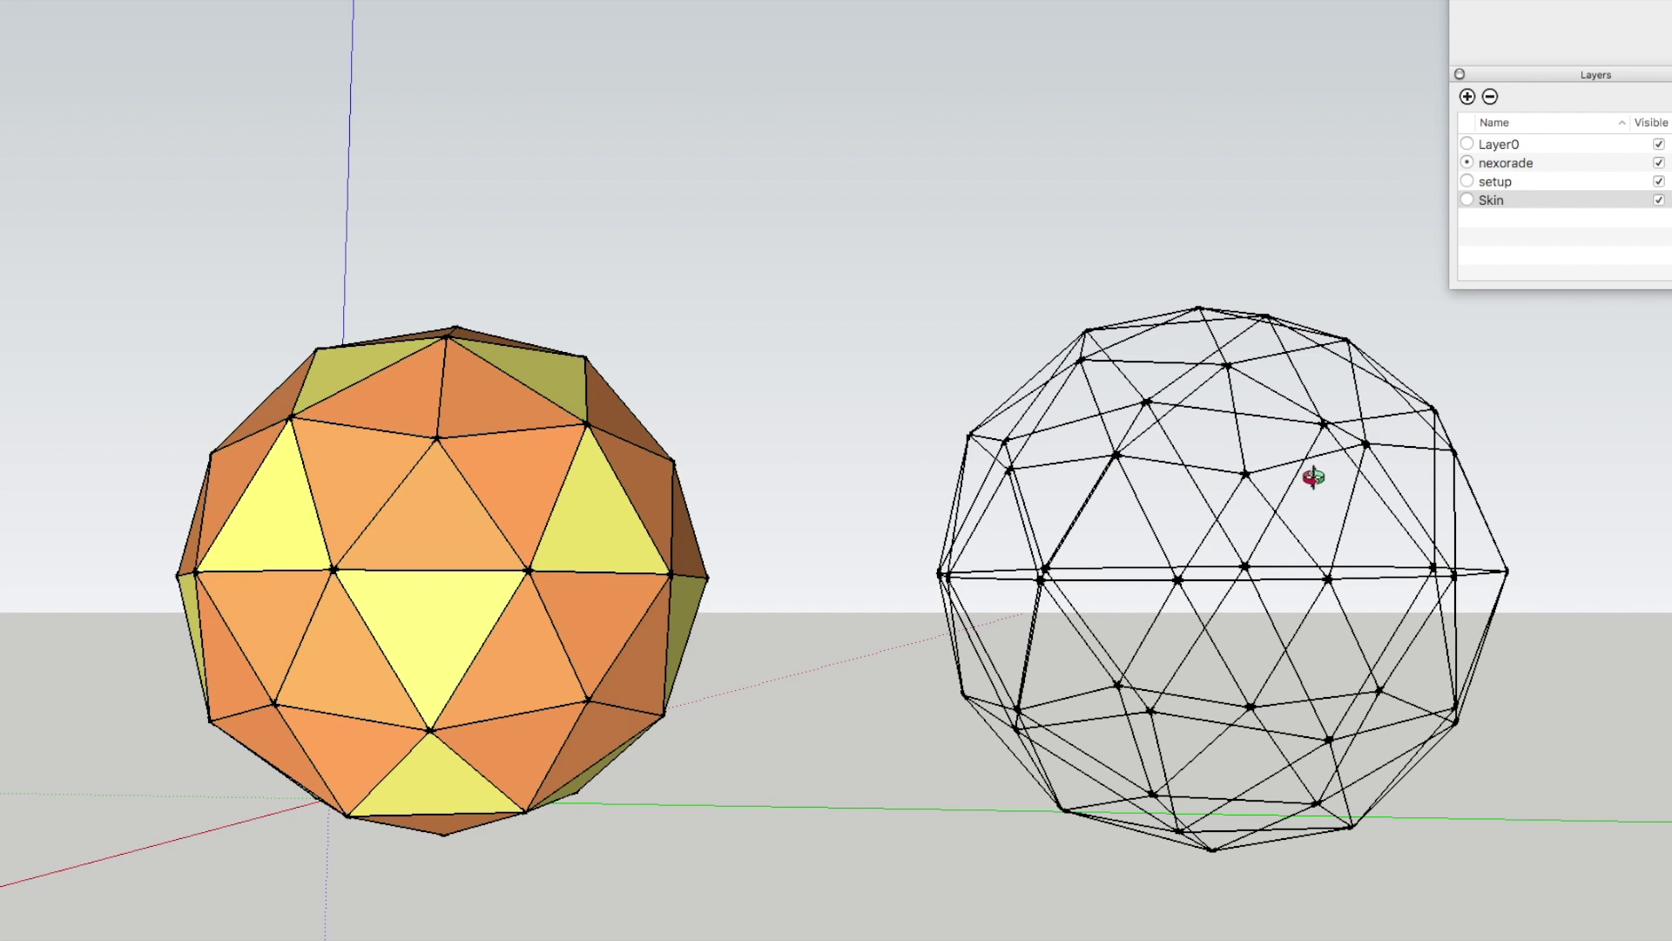
left_click_drag(1262, 509, 1213, 541)
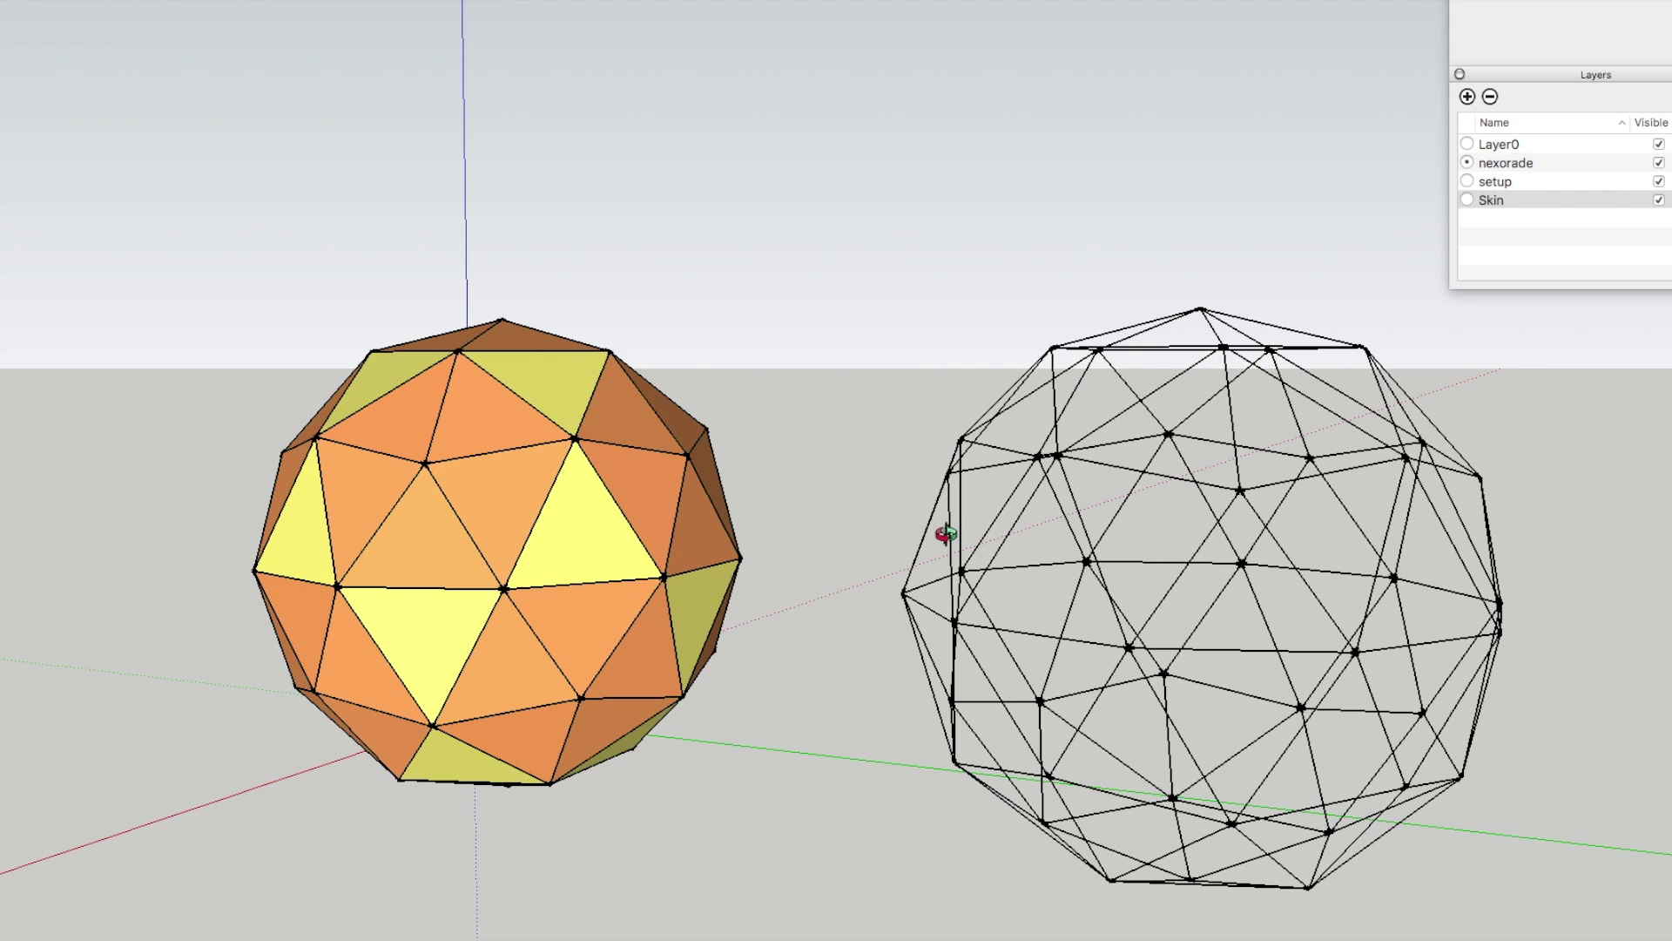
left_click_drag(1154, 677, 1349, 567)
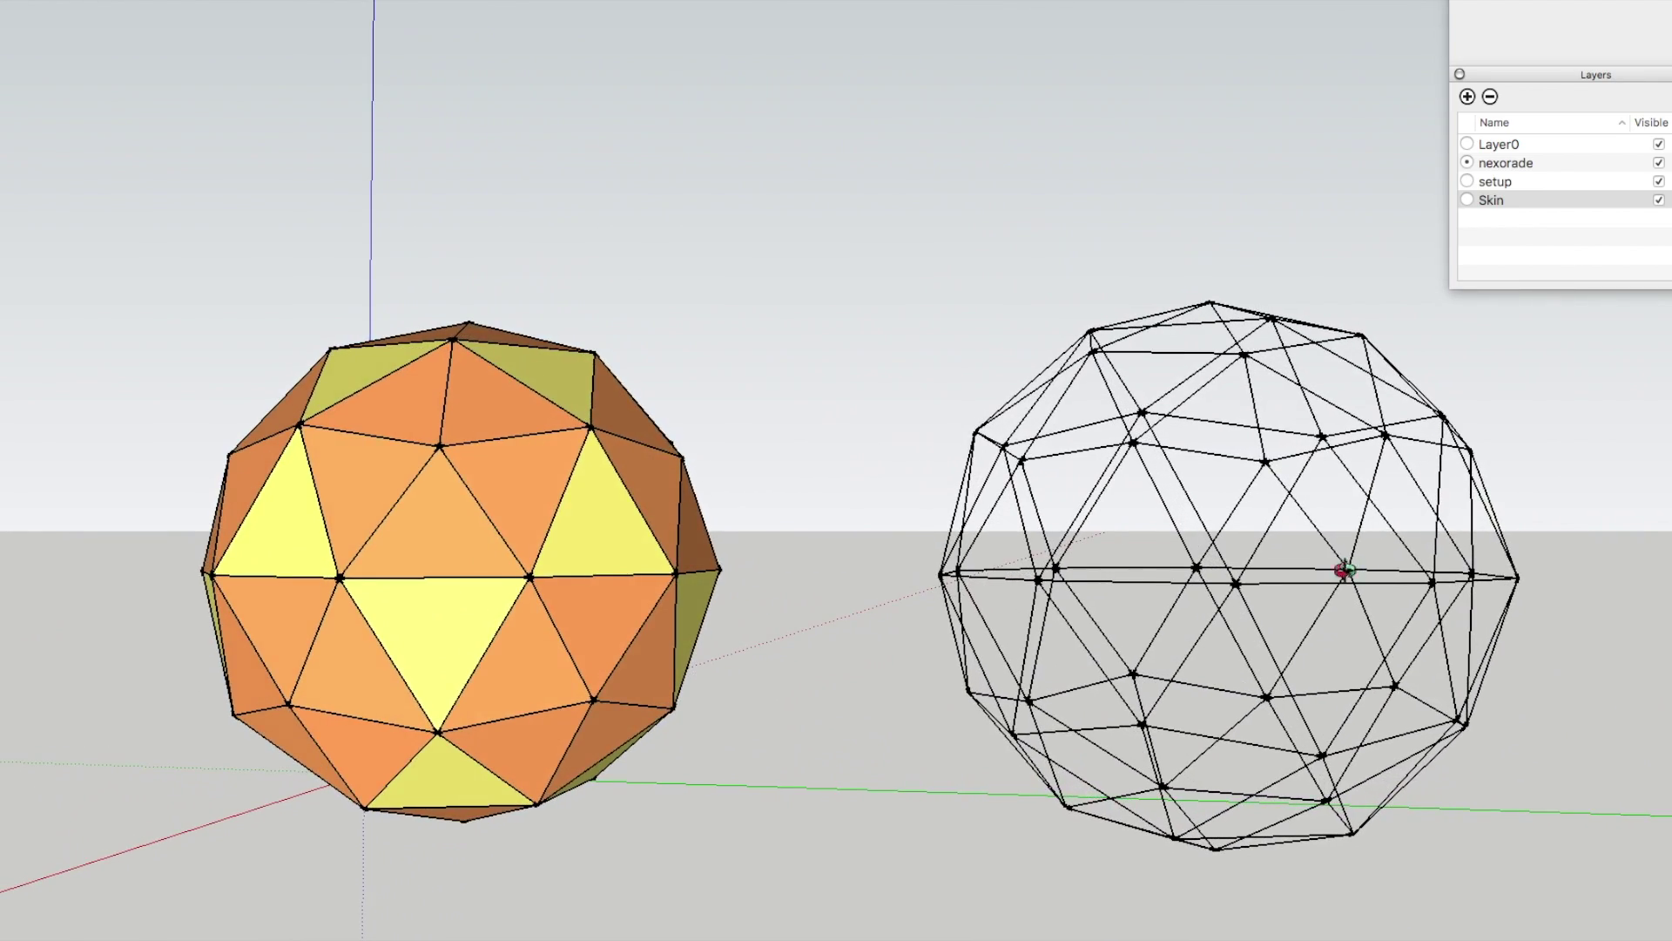
scroll(1162, 597, "down", 3)
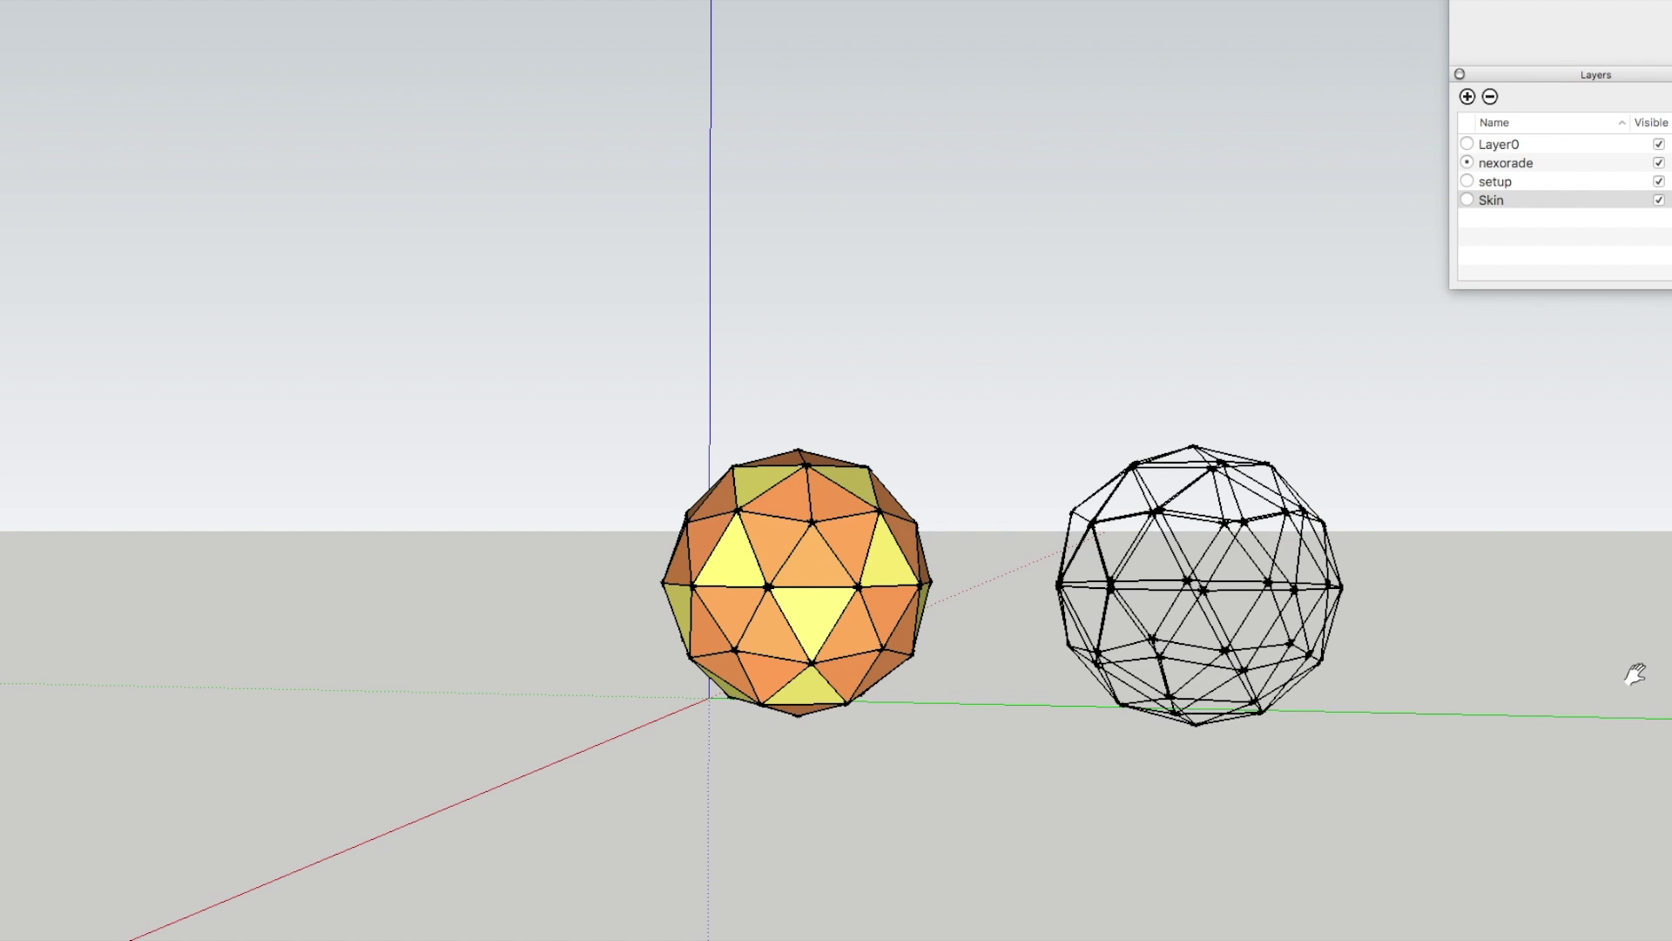
Step: Pan and tilt the view to look down on the two standalone vertical lines
left_click_drag(1533, 601, 766, 560)
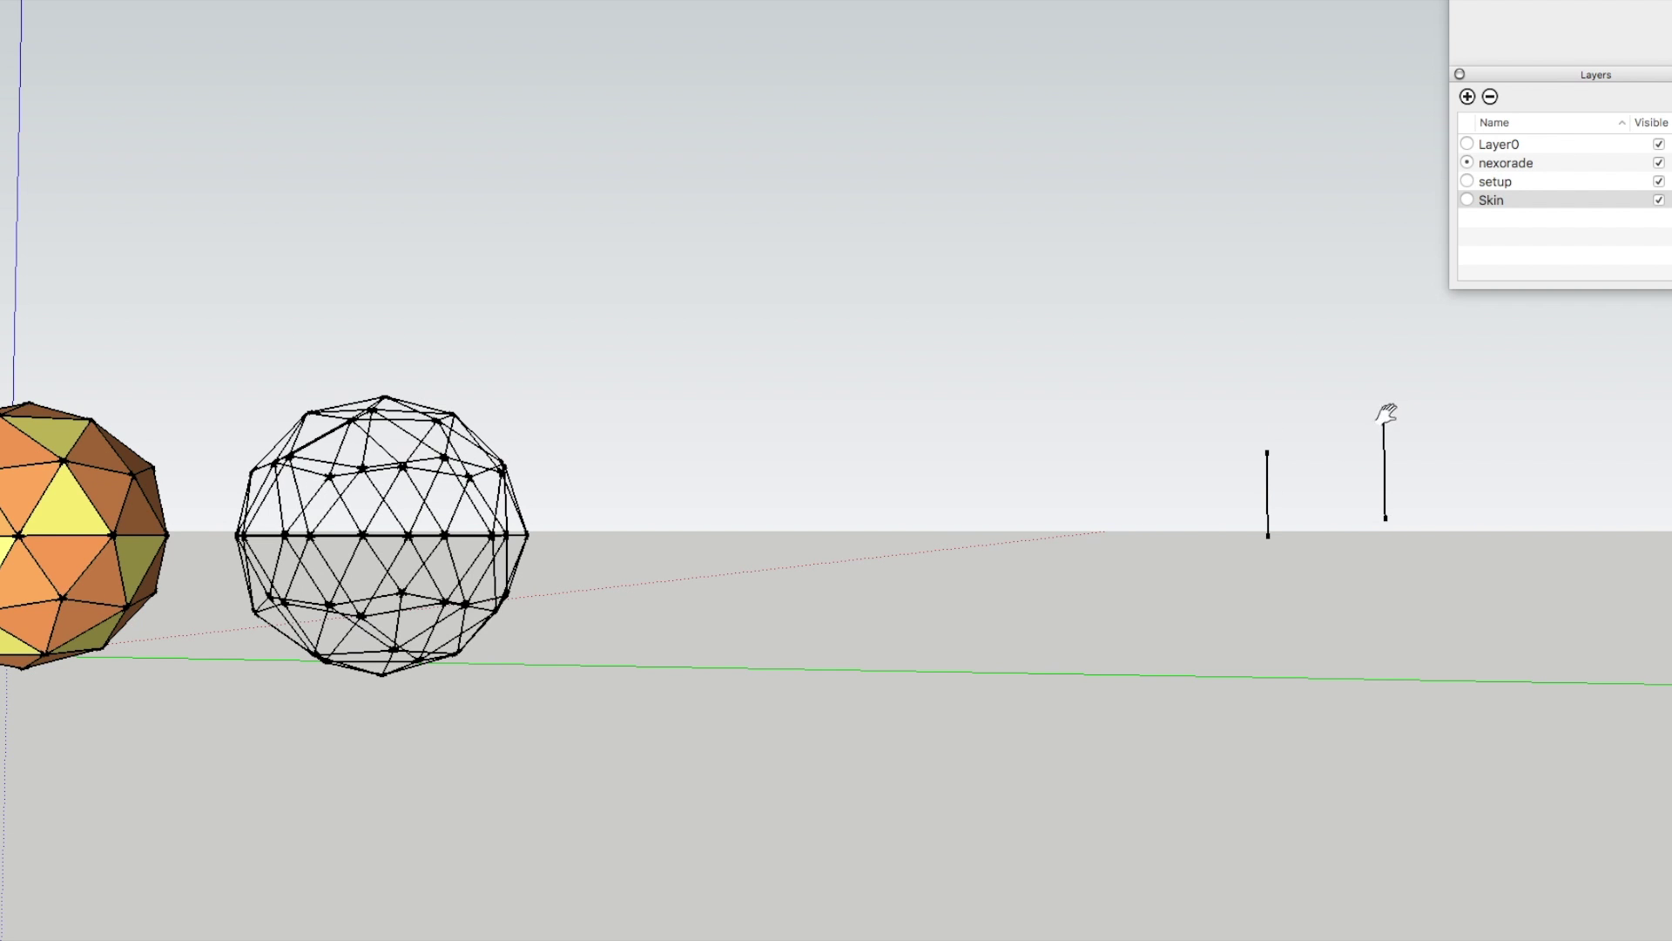
left_click_drag(1419, 586, 1375, 598)
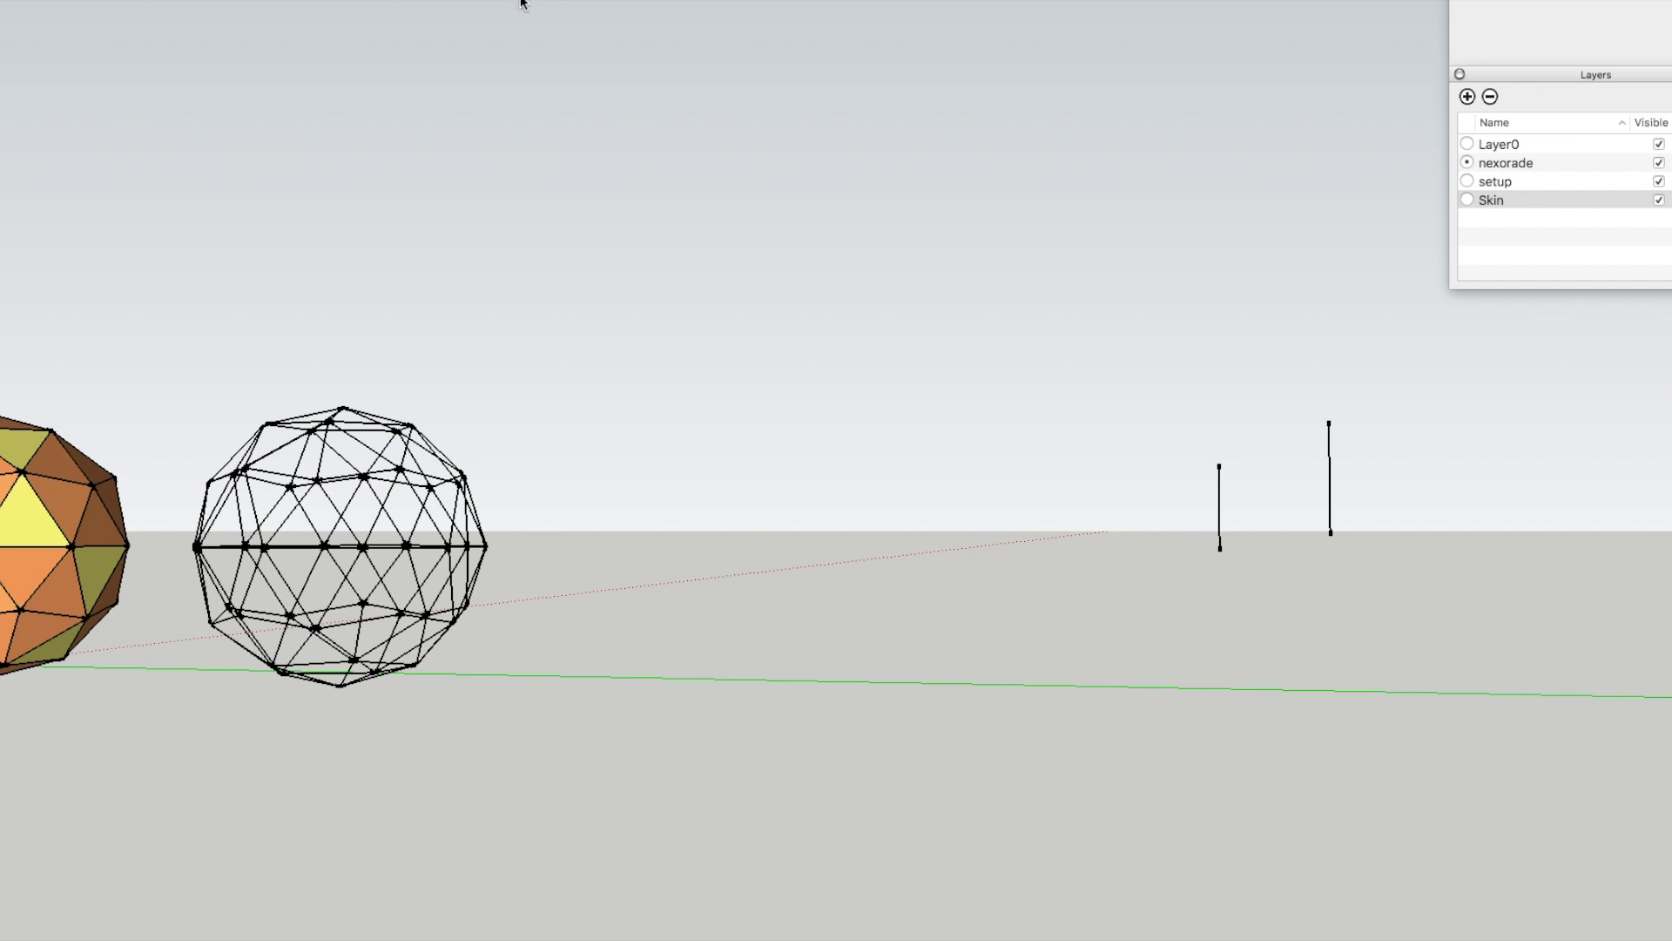
middle_click_drag(1298, 471, 1430, 627)
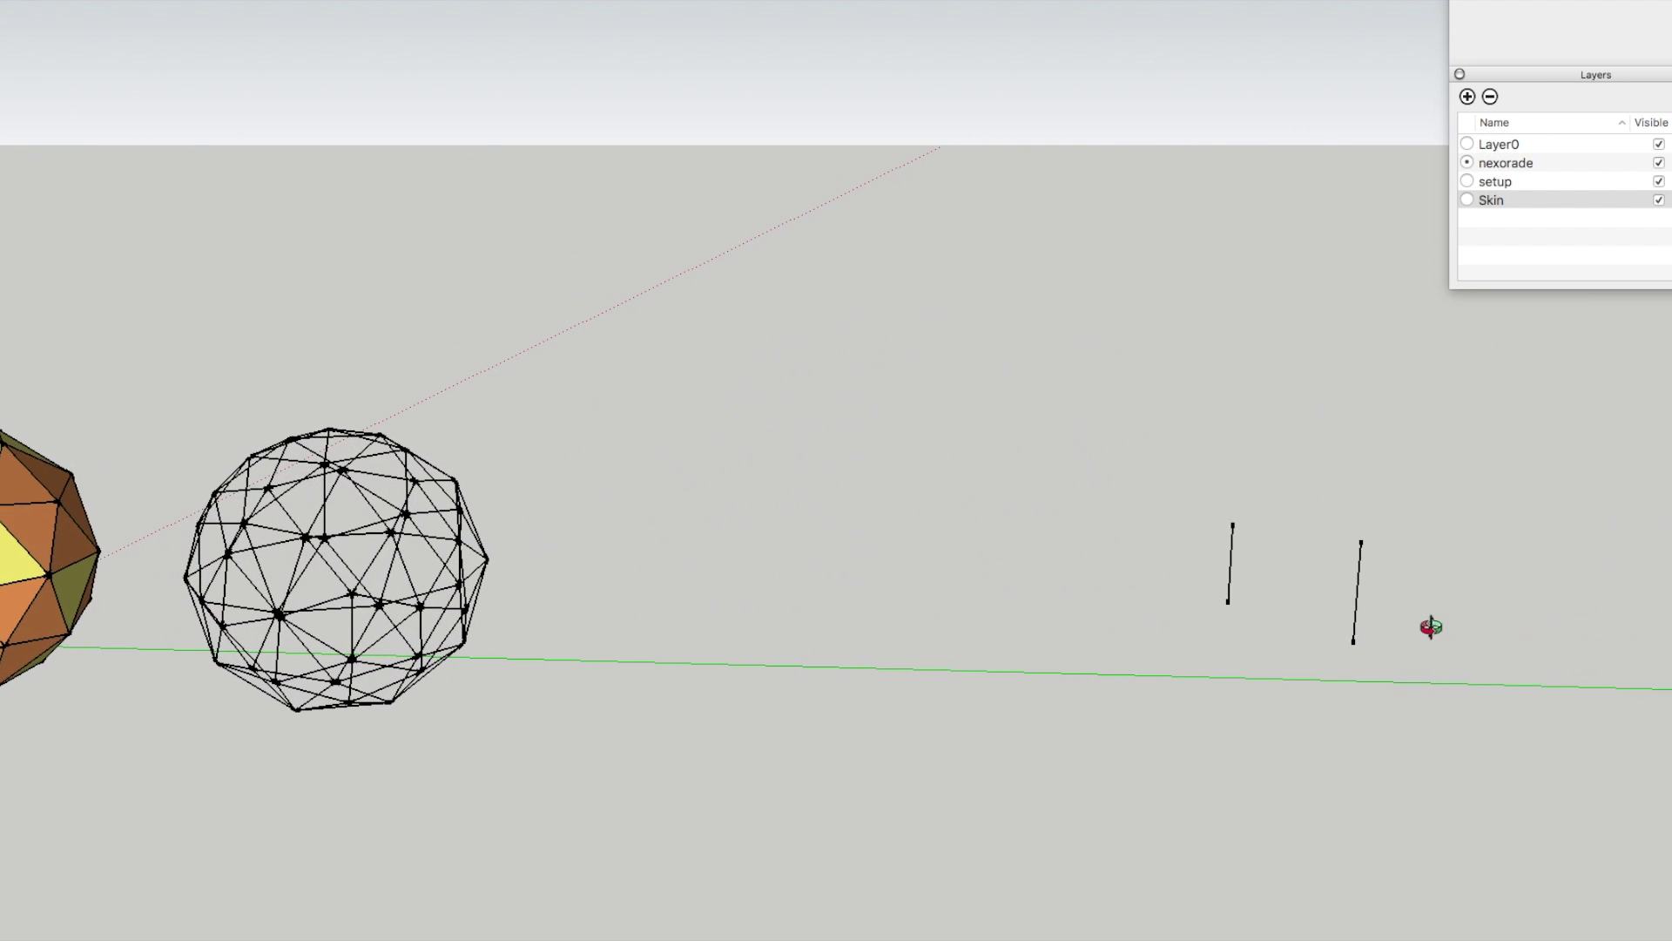
scroll(1450, 616, "up", 2)
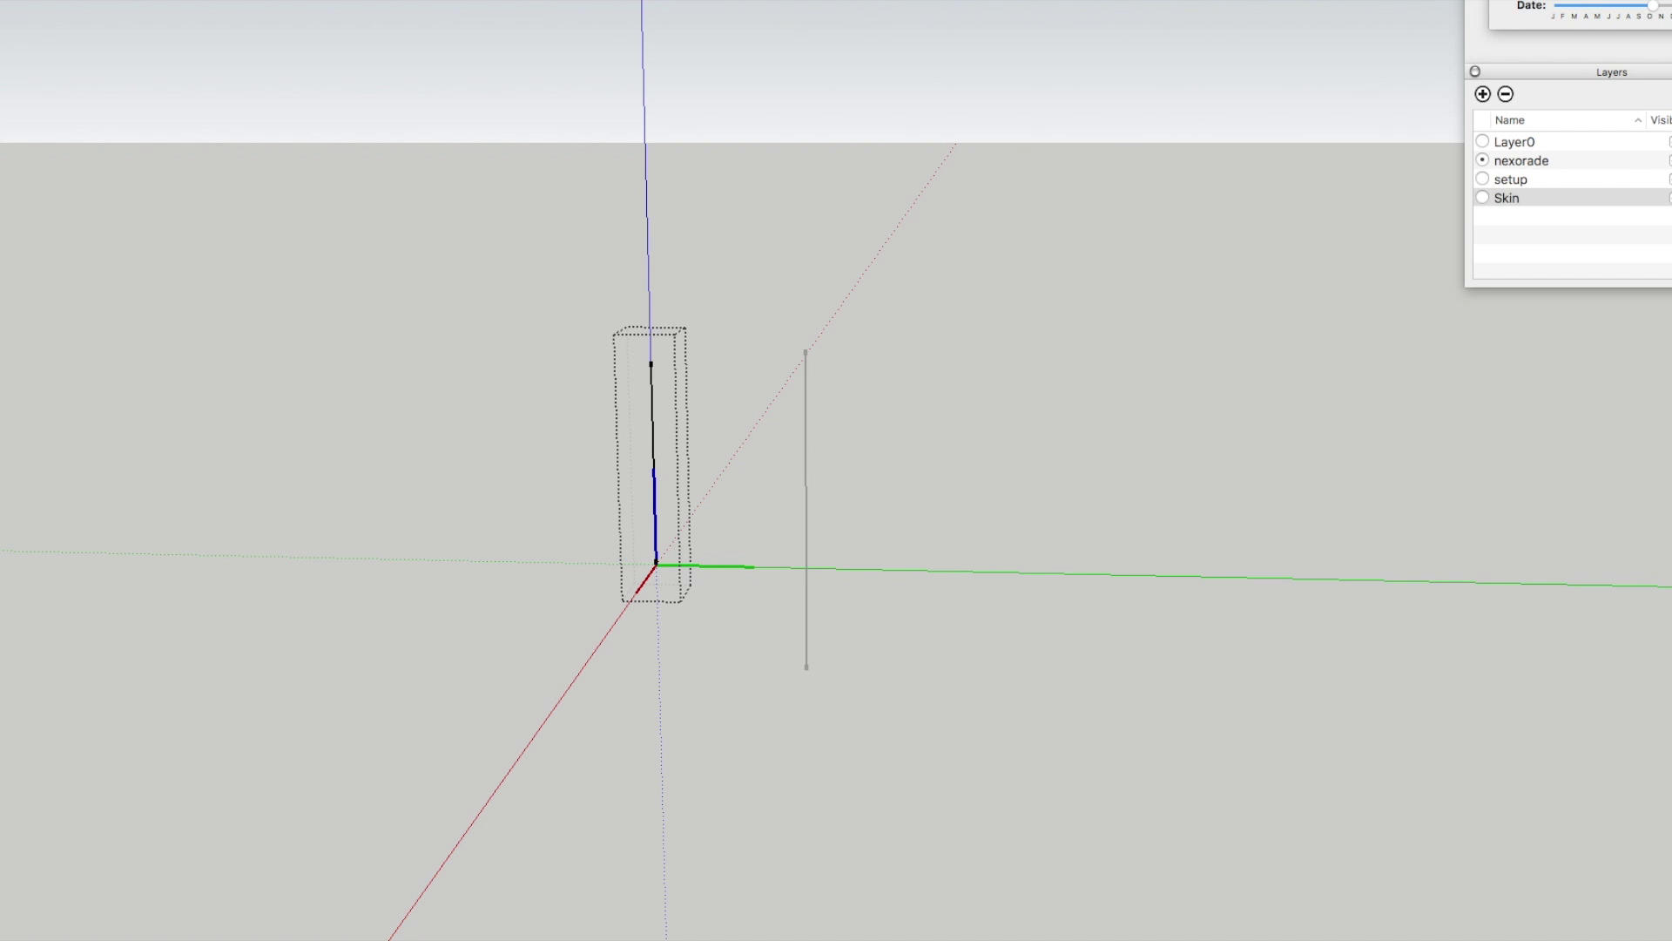
Step: Finish the circle atop the first line and extrude it into a thin pipe of the line's length
left_click(688, 366)
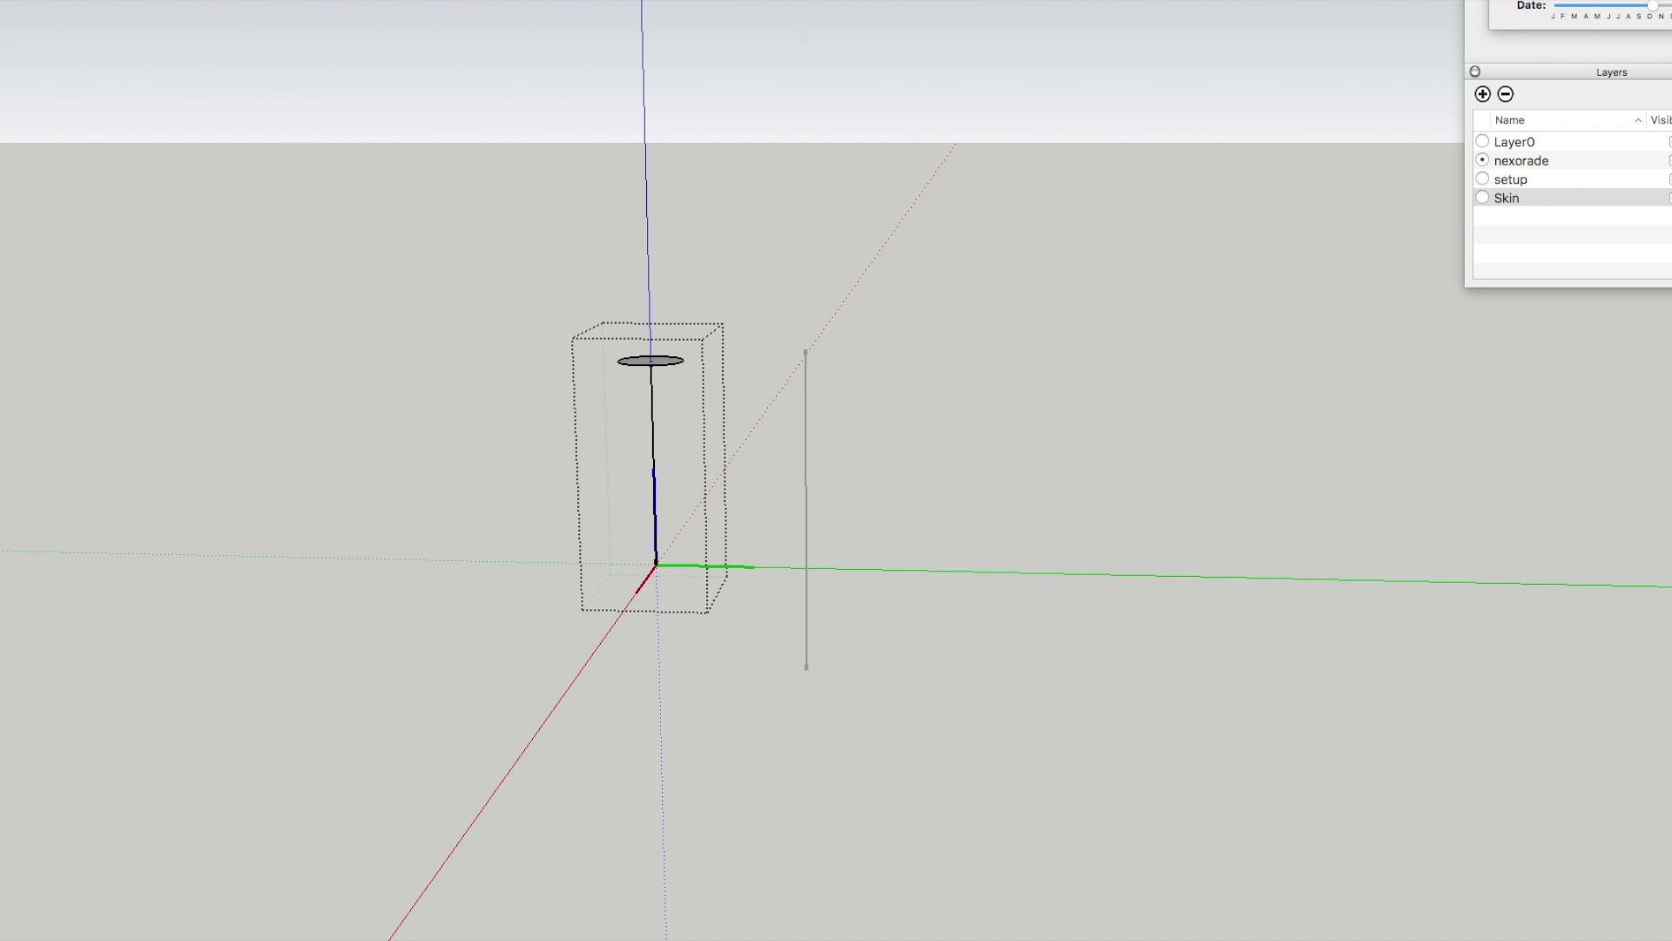
key("super+z")
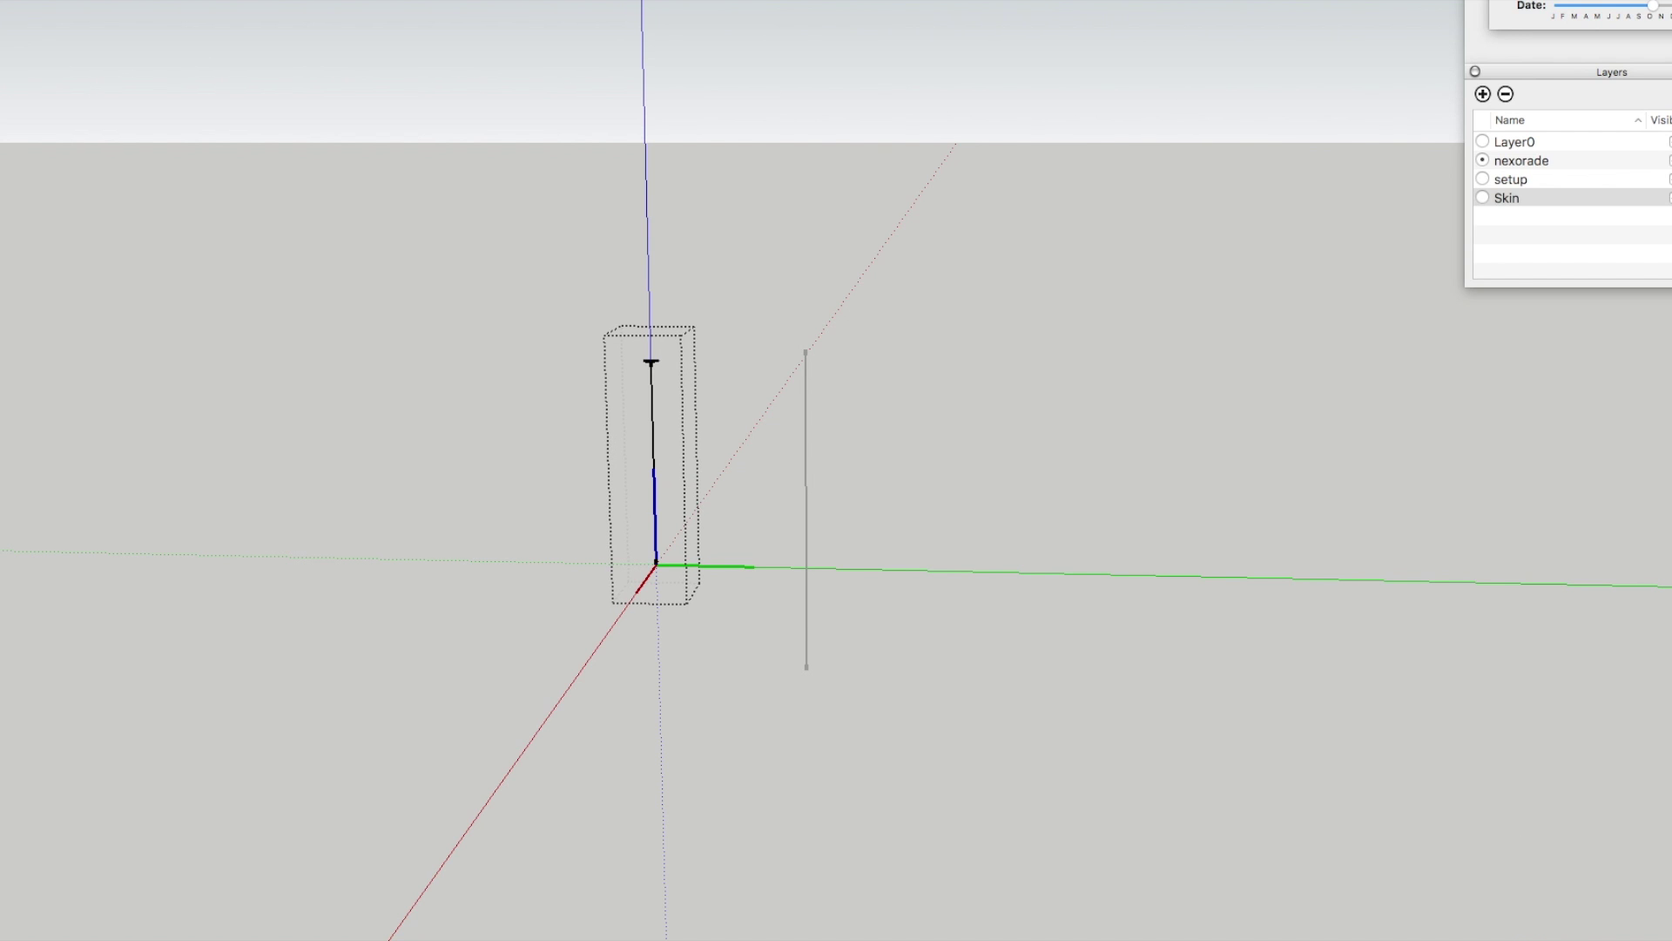
key("super+shift+z")
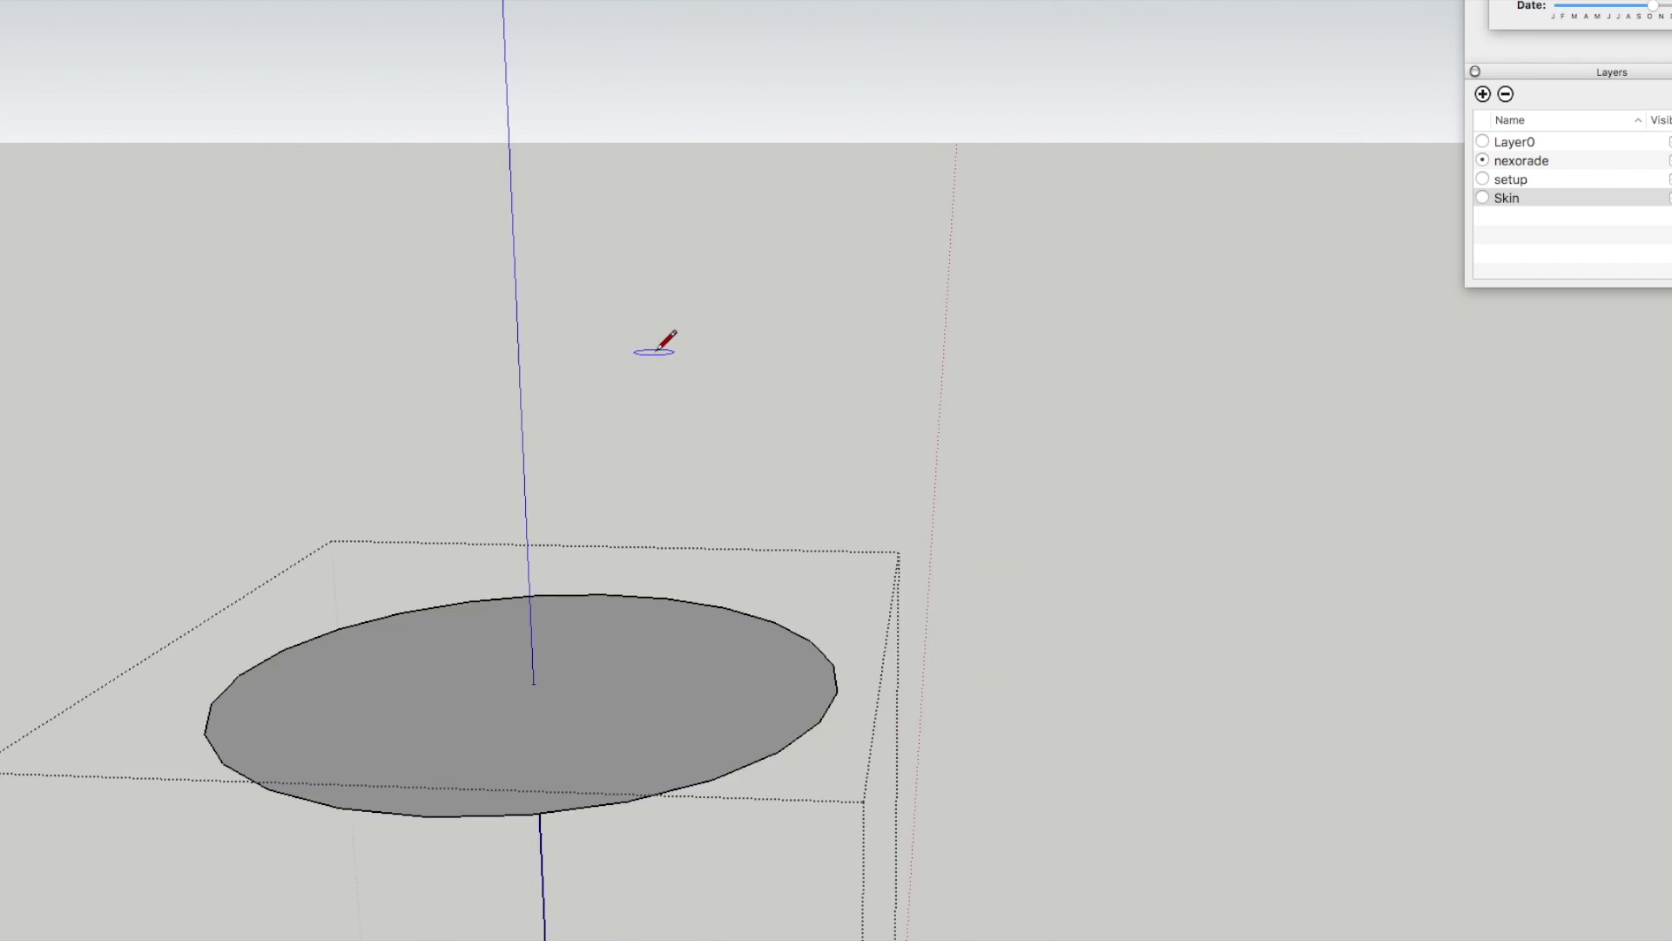
scroll(651, 503, "down", 6)
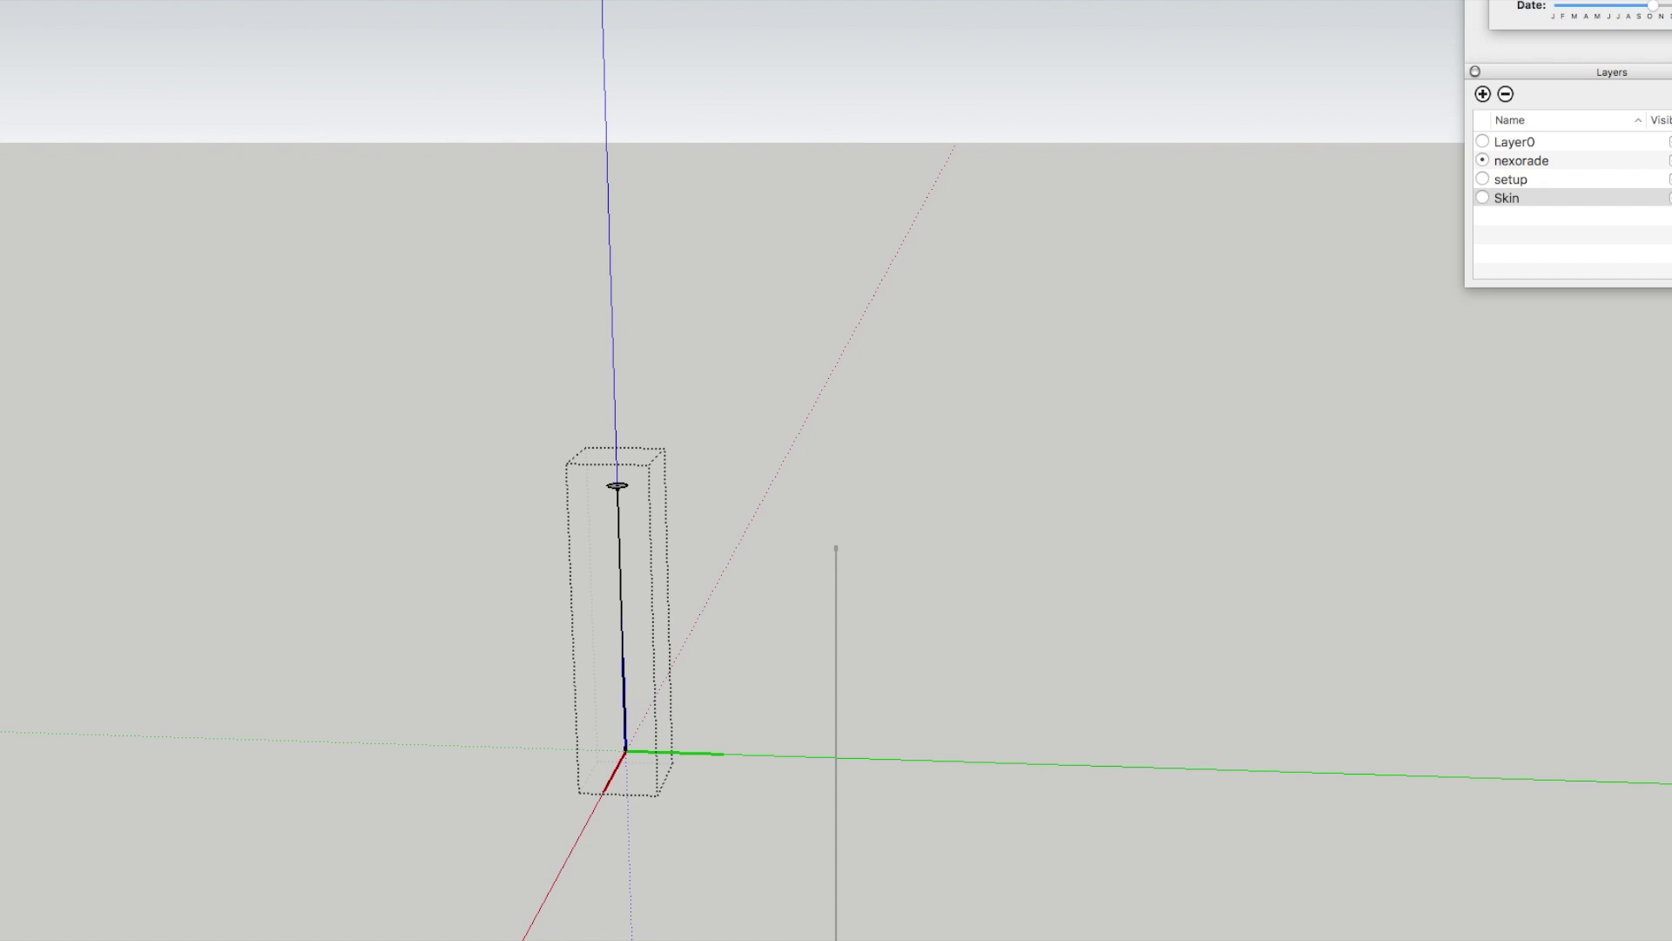
middle_click_drag(812, 465, 705, 597)
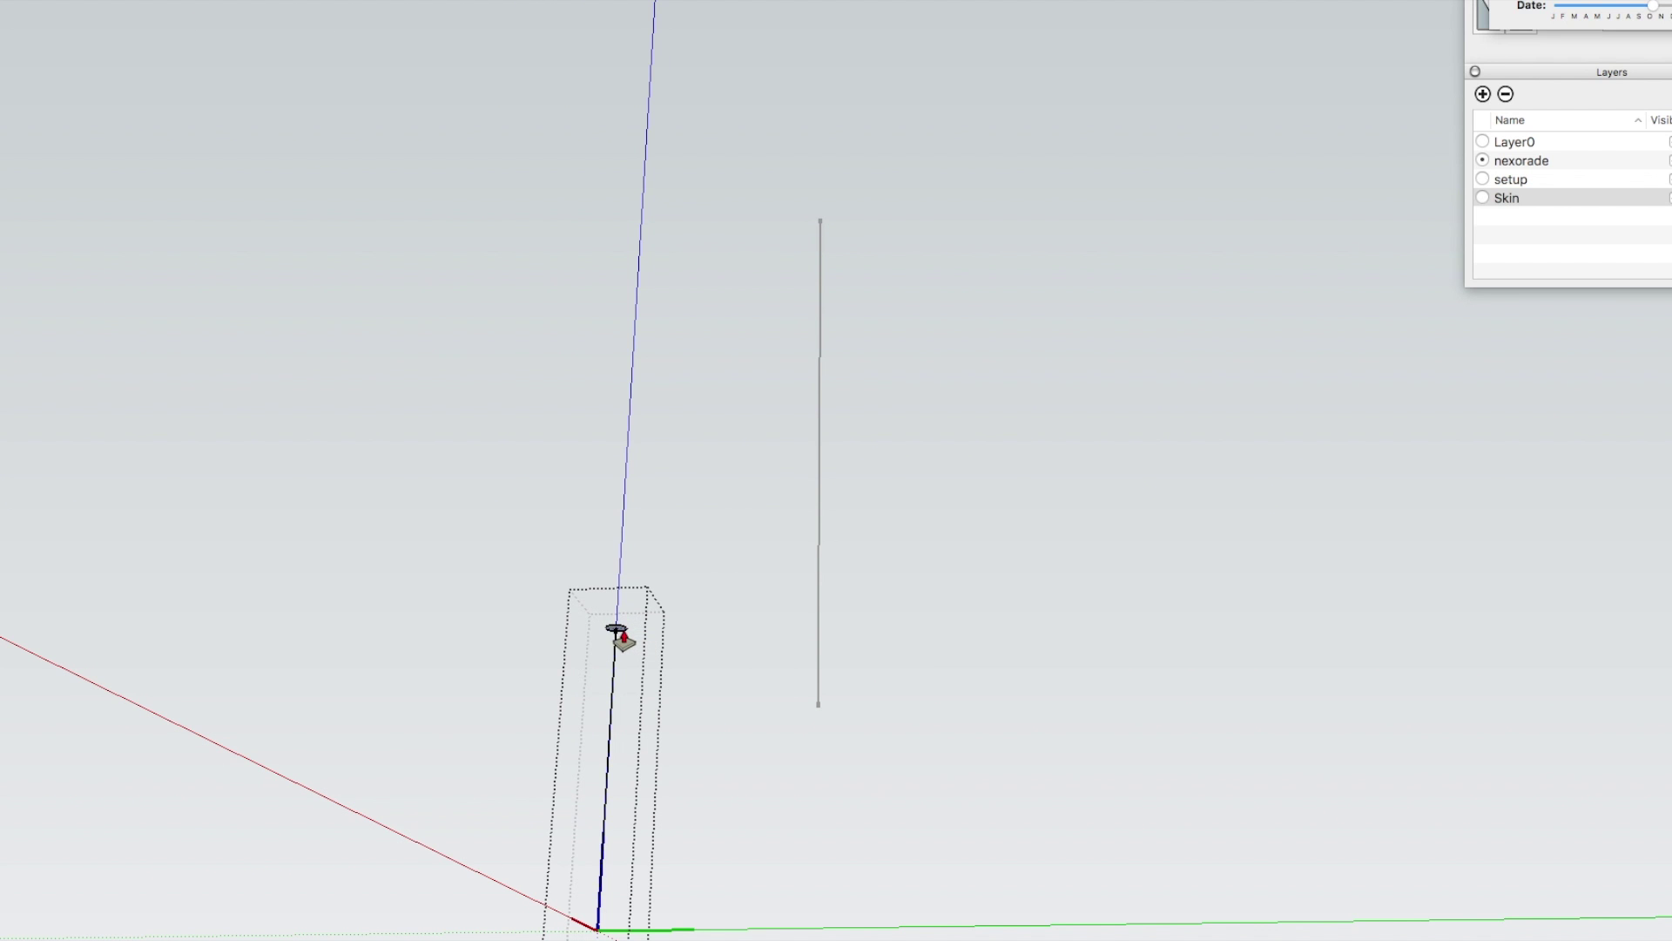
scroll(617, 642, "down", 2)
scroll(622, 661, "down", 3)
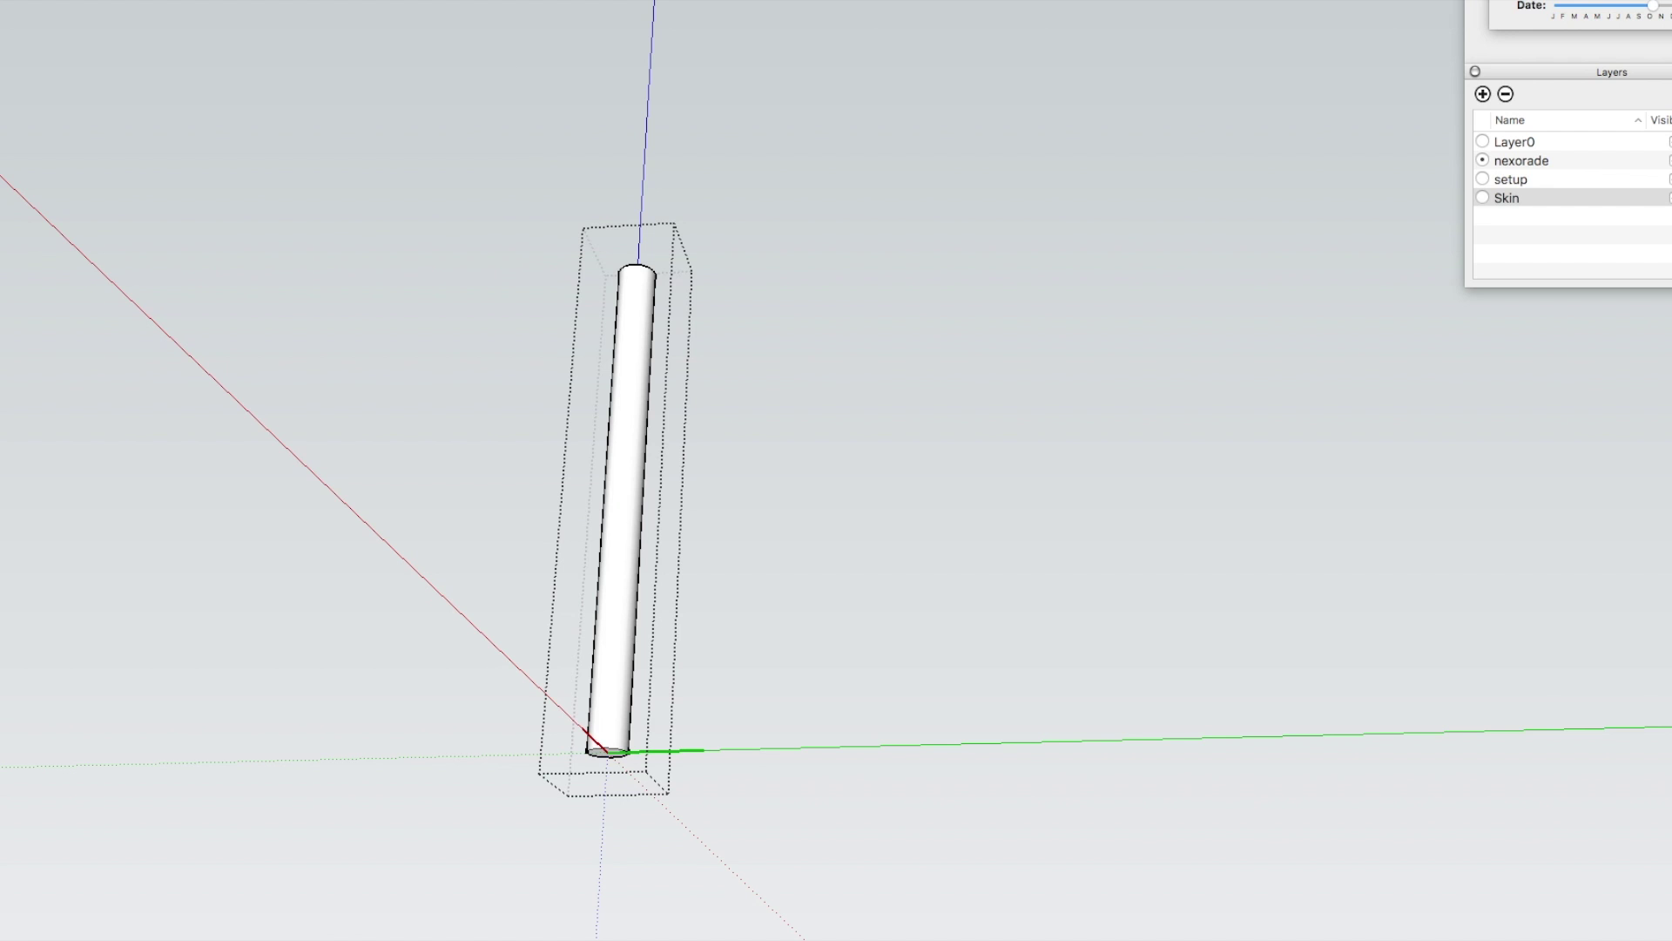
middle_click_drag(480, 2, 749, 409)
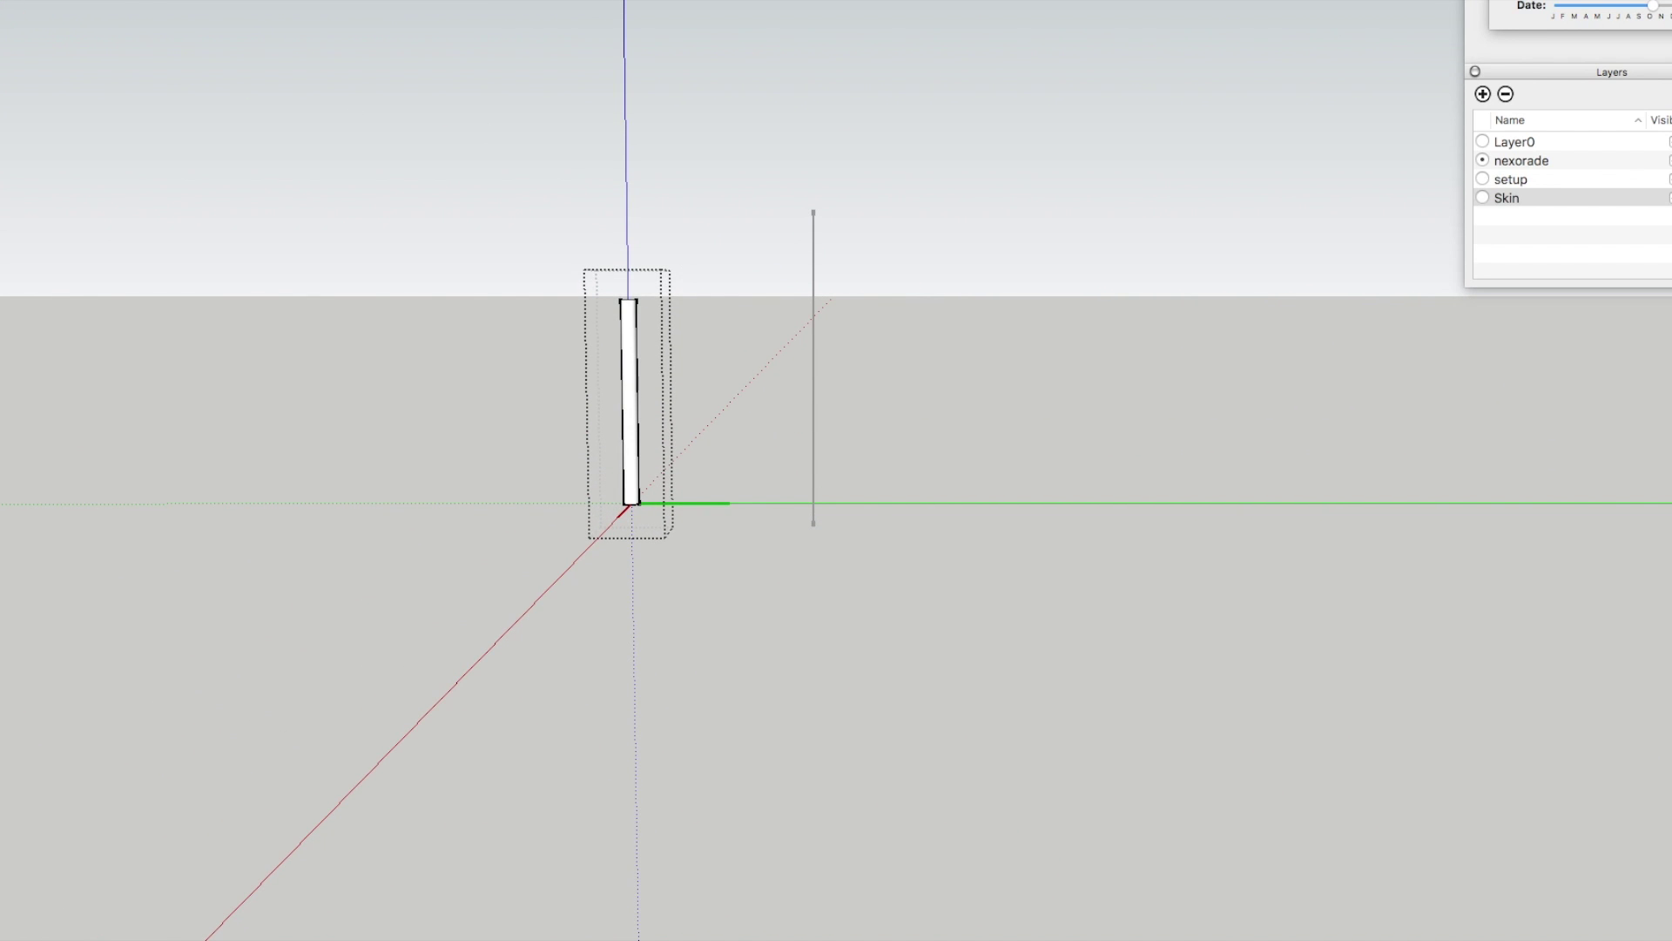
key("Escape")
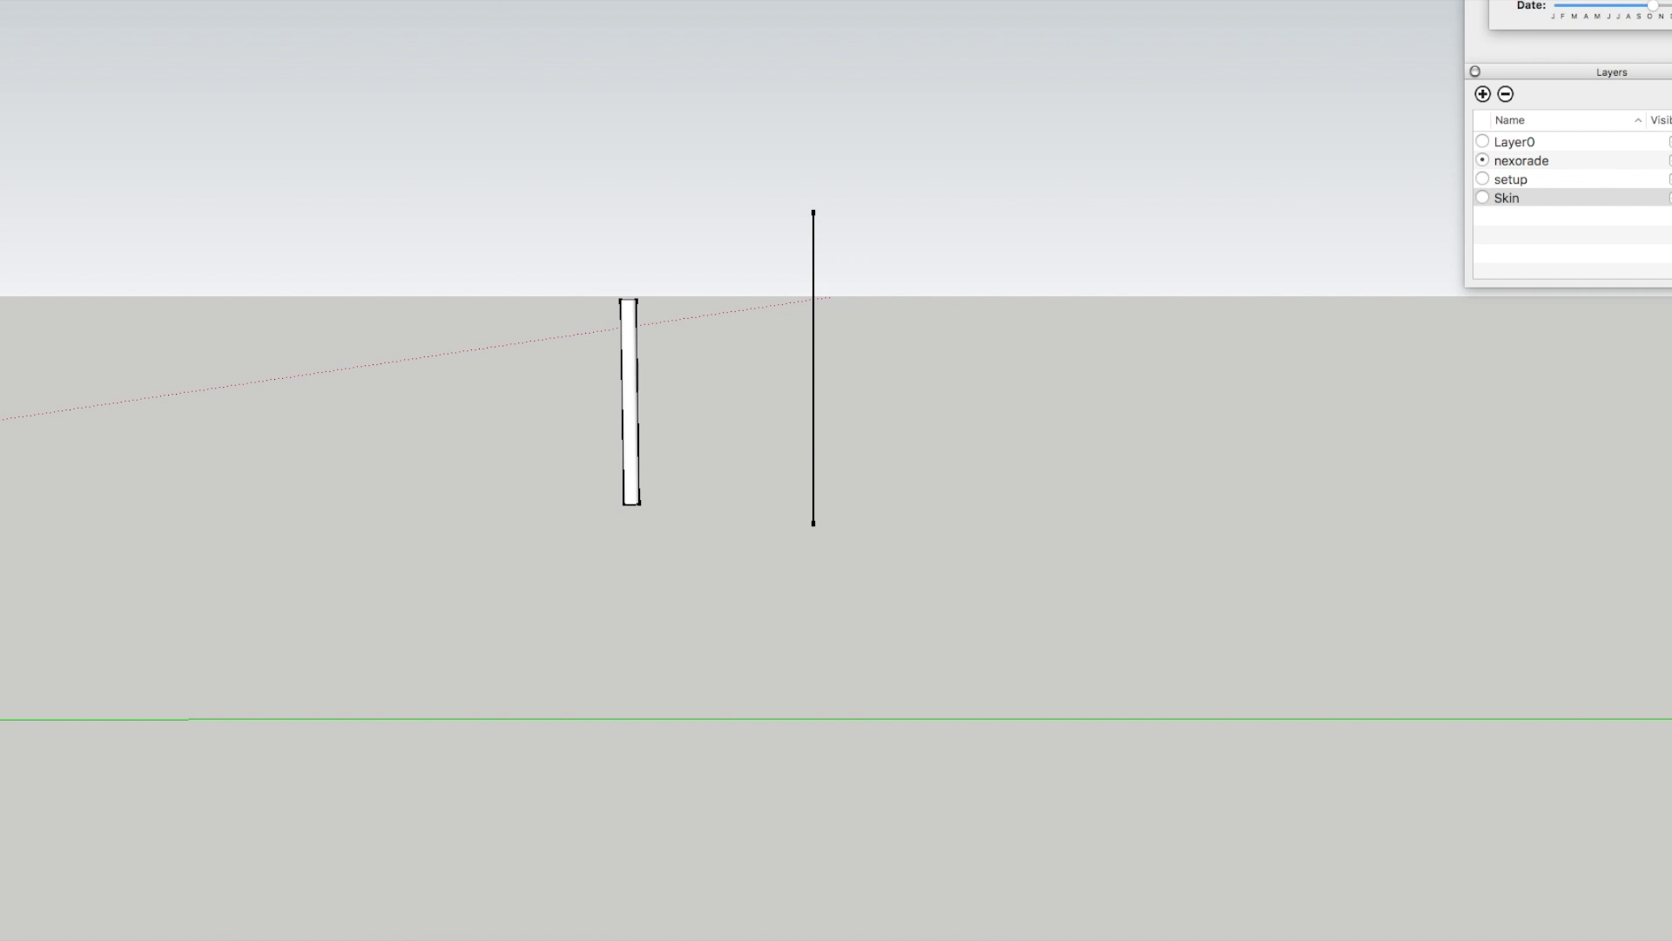
middle_click_drag(784, 320, 842, 373)
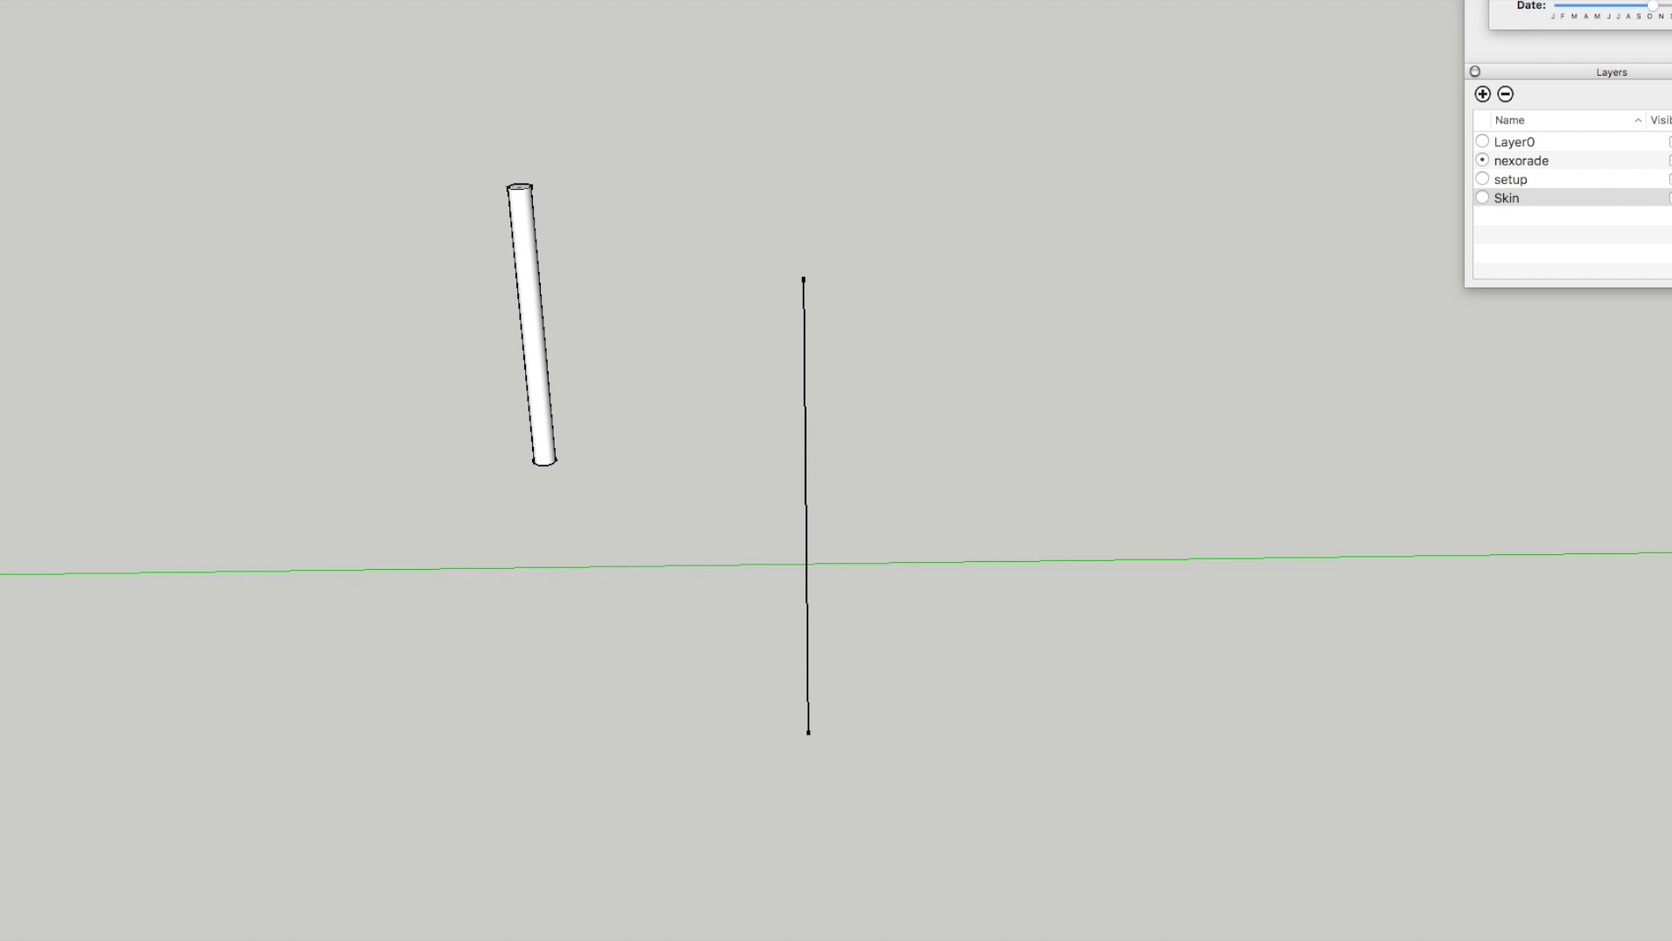
Step: Draw a smaller circle atop the second line and push it down into a matching pipe
left_click(805, 303)
double_click(803, 303)
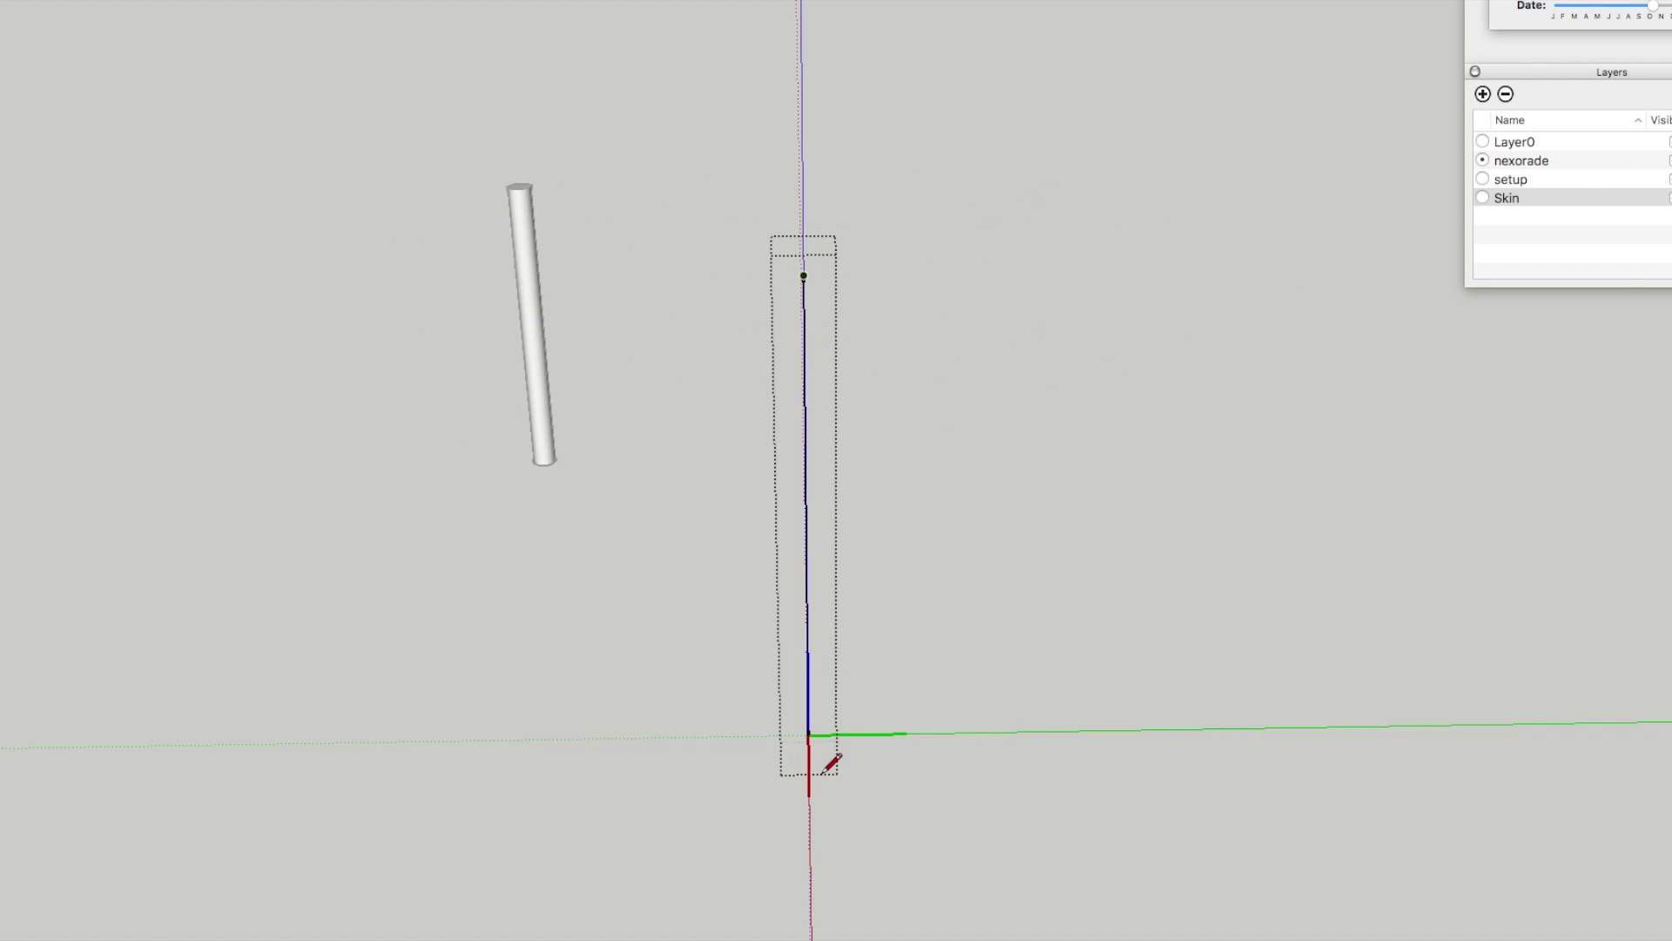
left_click(803, 275)
left_click(843, 281)
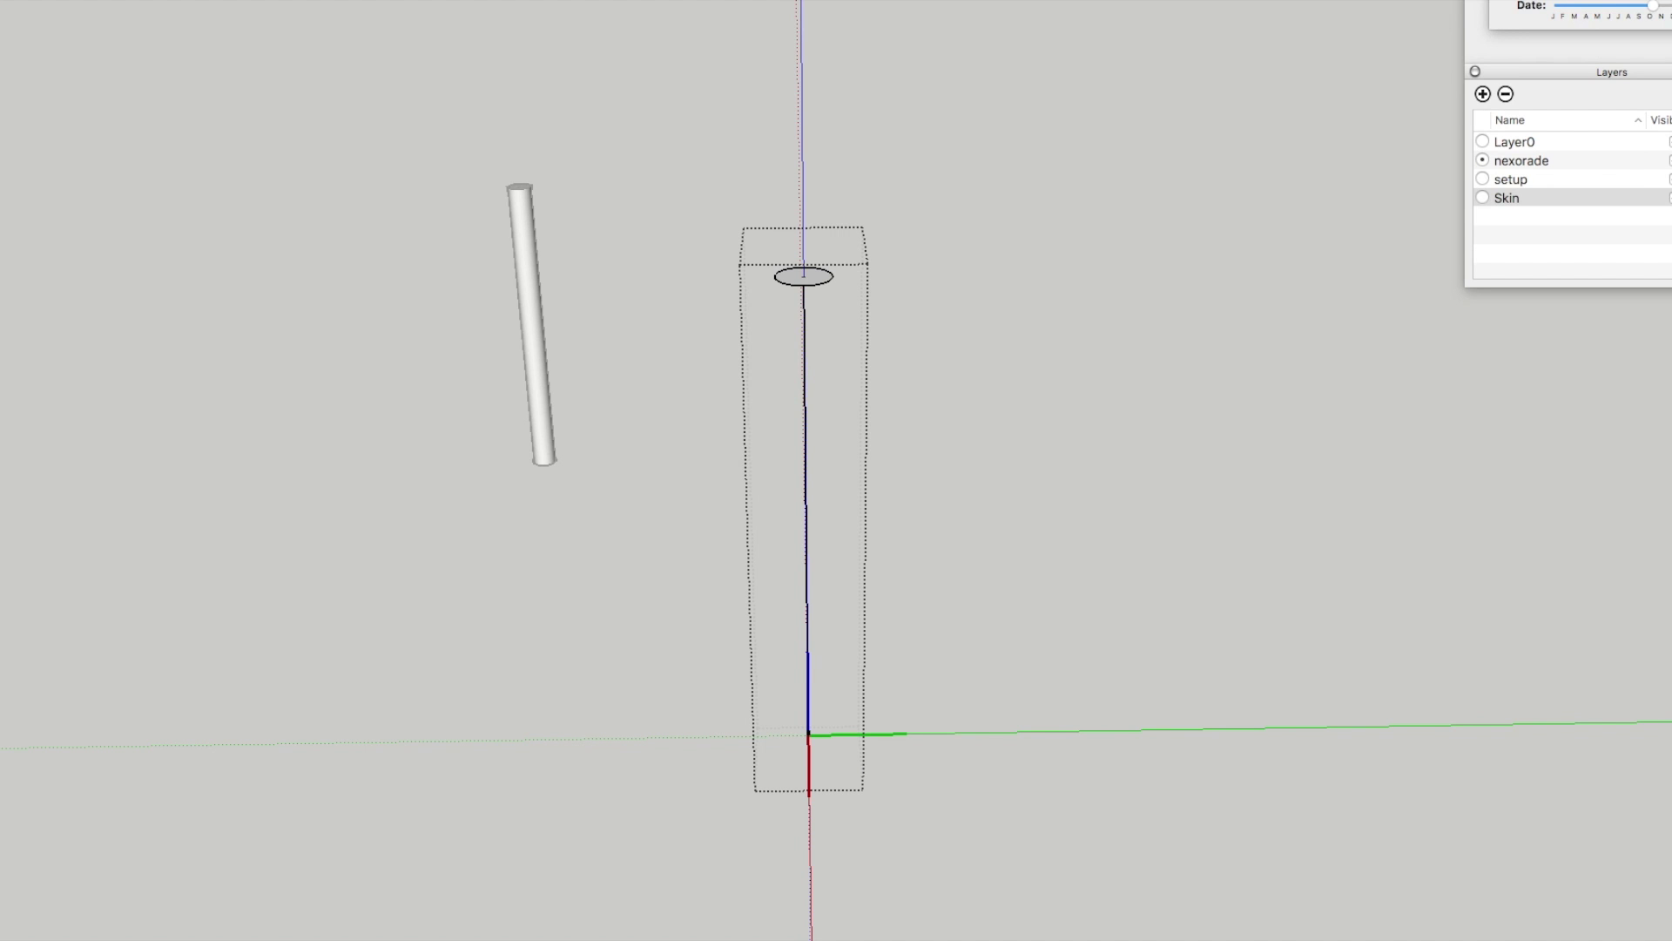
key("Return")
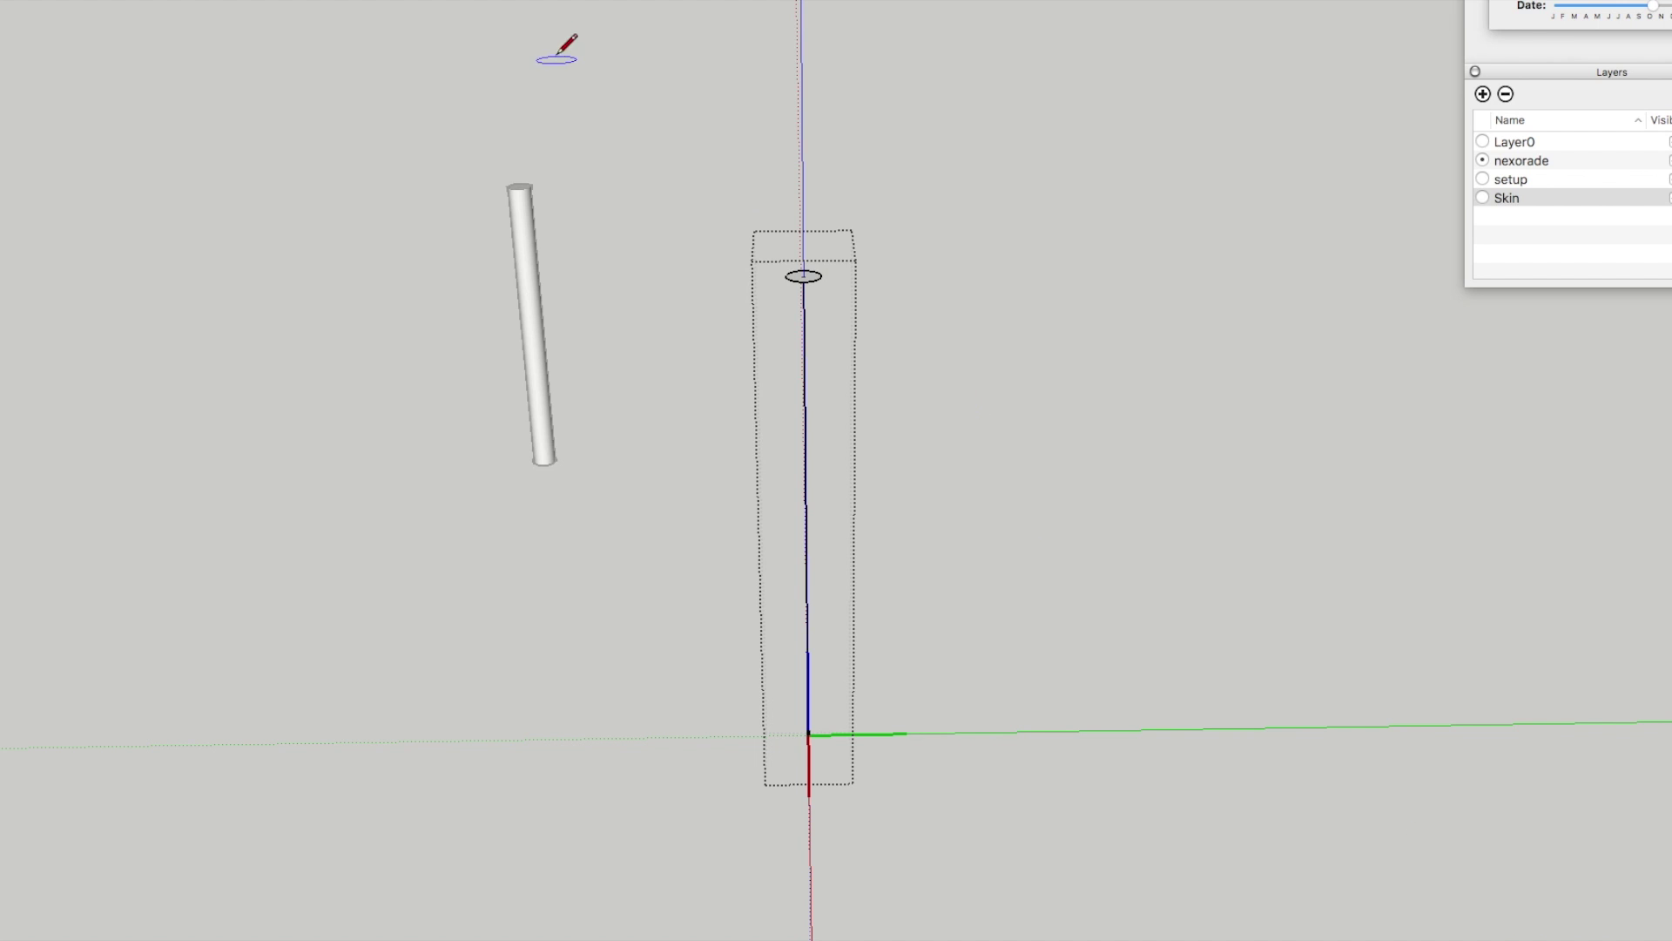
left_click_drag(886, 655, 877, 328)
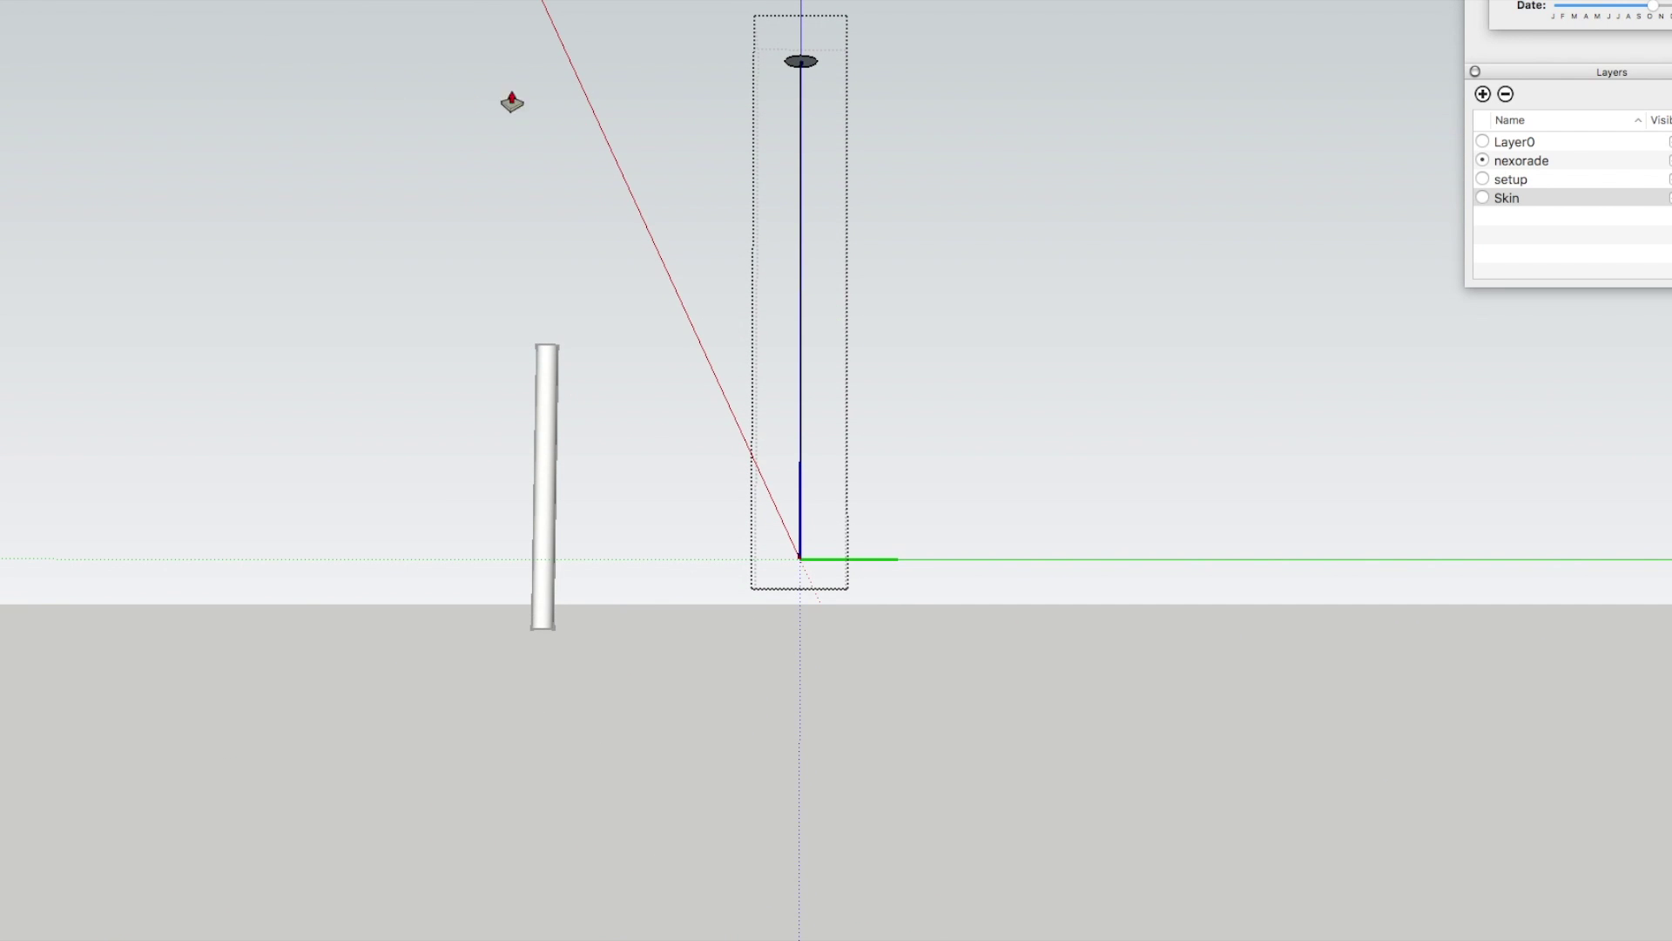
left_click_drag(811, 69, 794, 566)
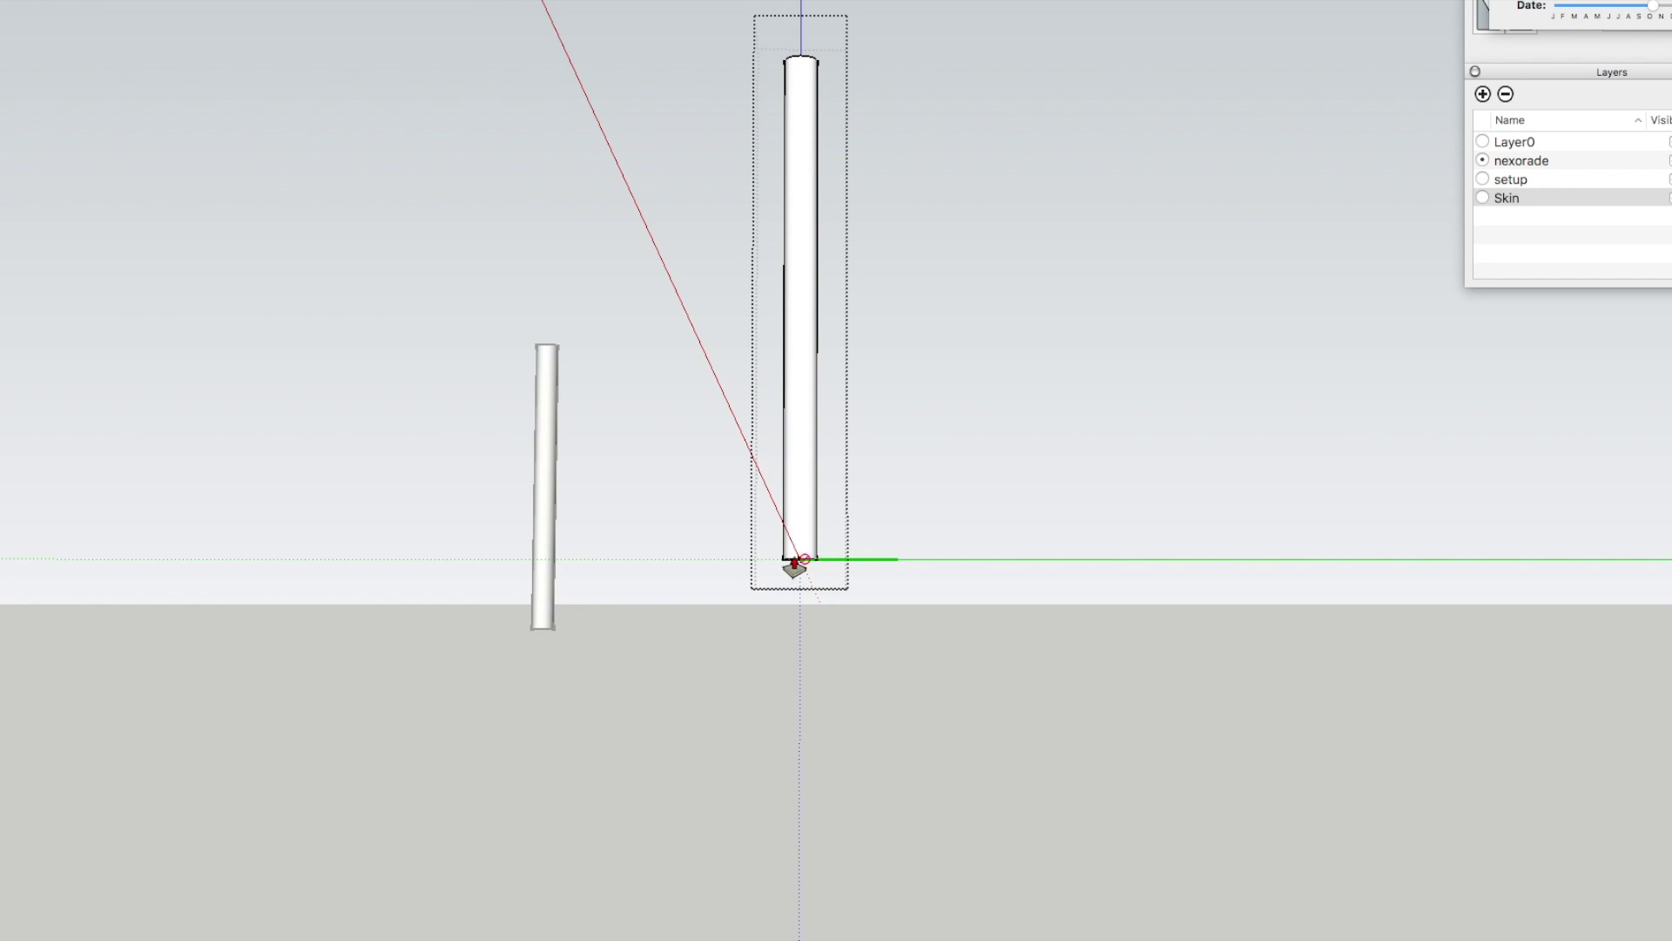
scroll(796, 609, "down", 3)
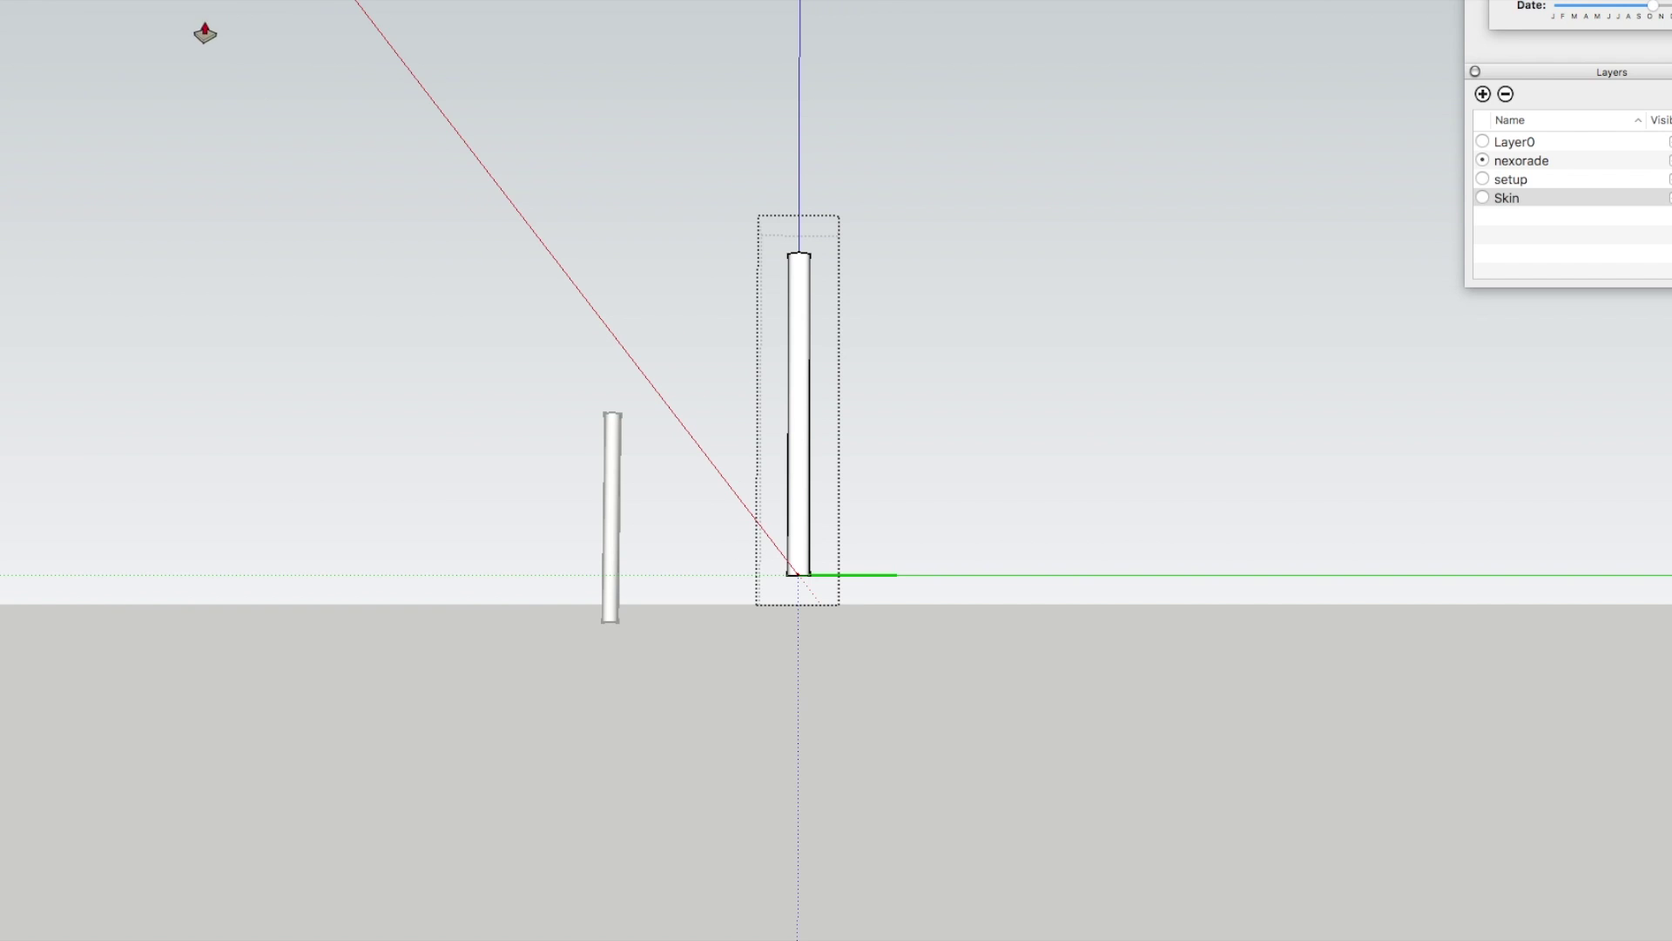
left_click(349, 189)
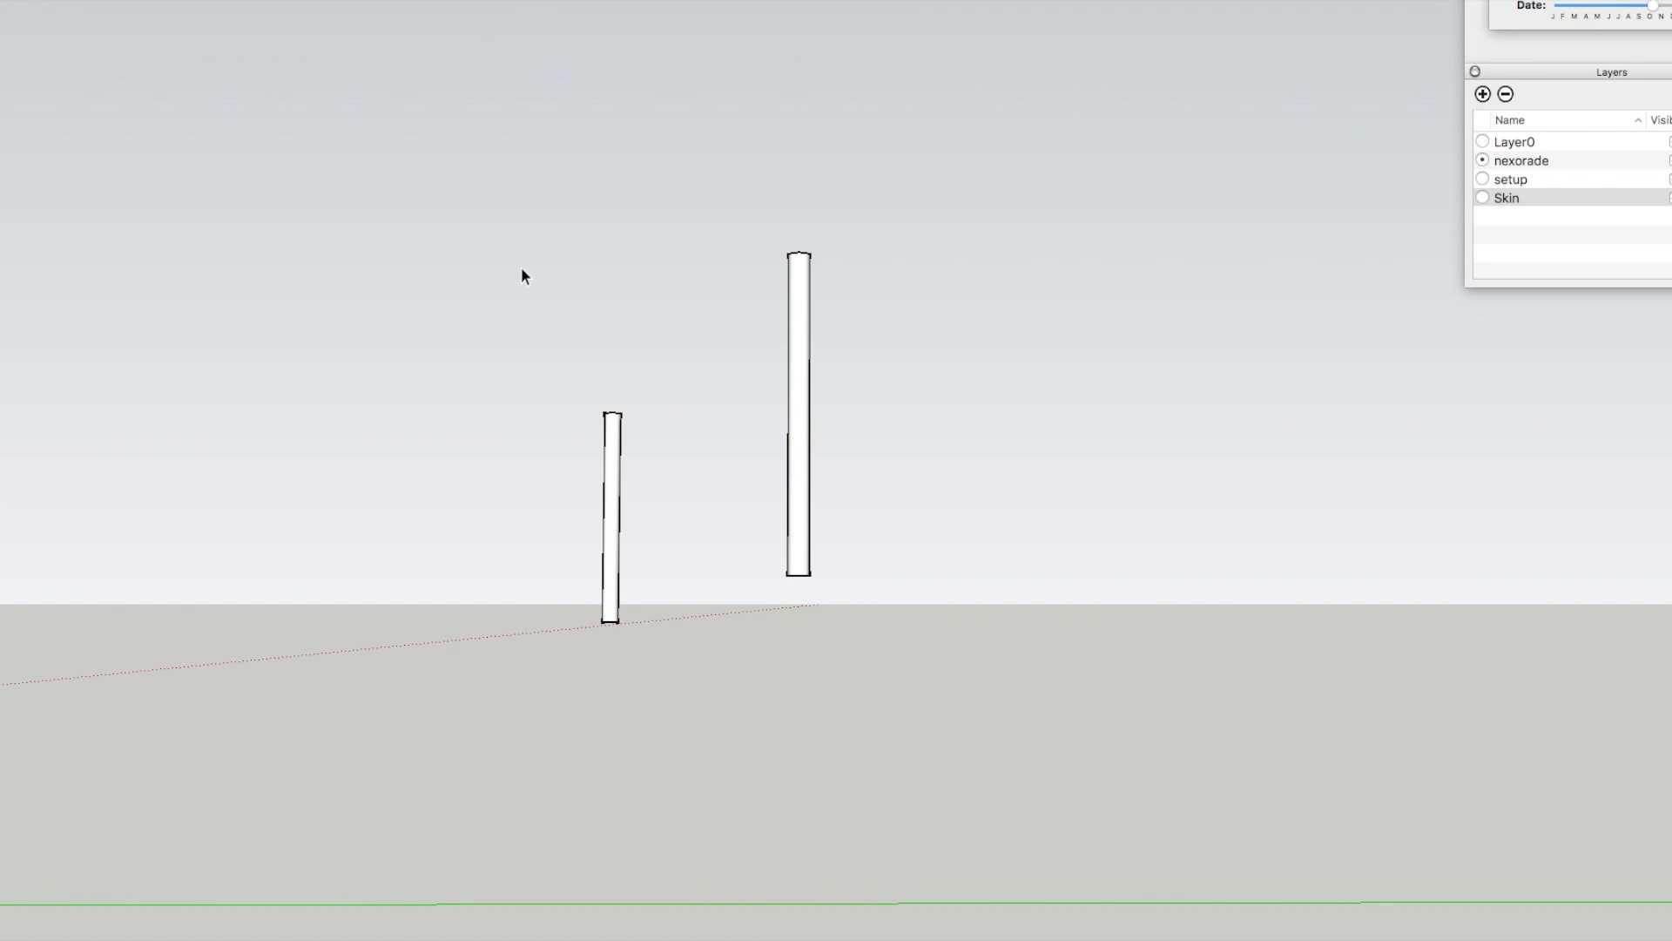
Step: Orbit and zoom around the white strut sphere and the geodesic sphere from several angles
middle_click_drag(418, 250, 906, 474, "shift")
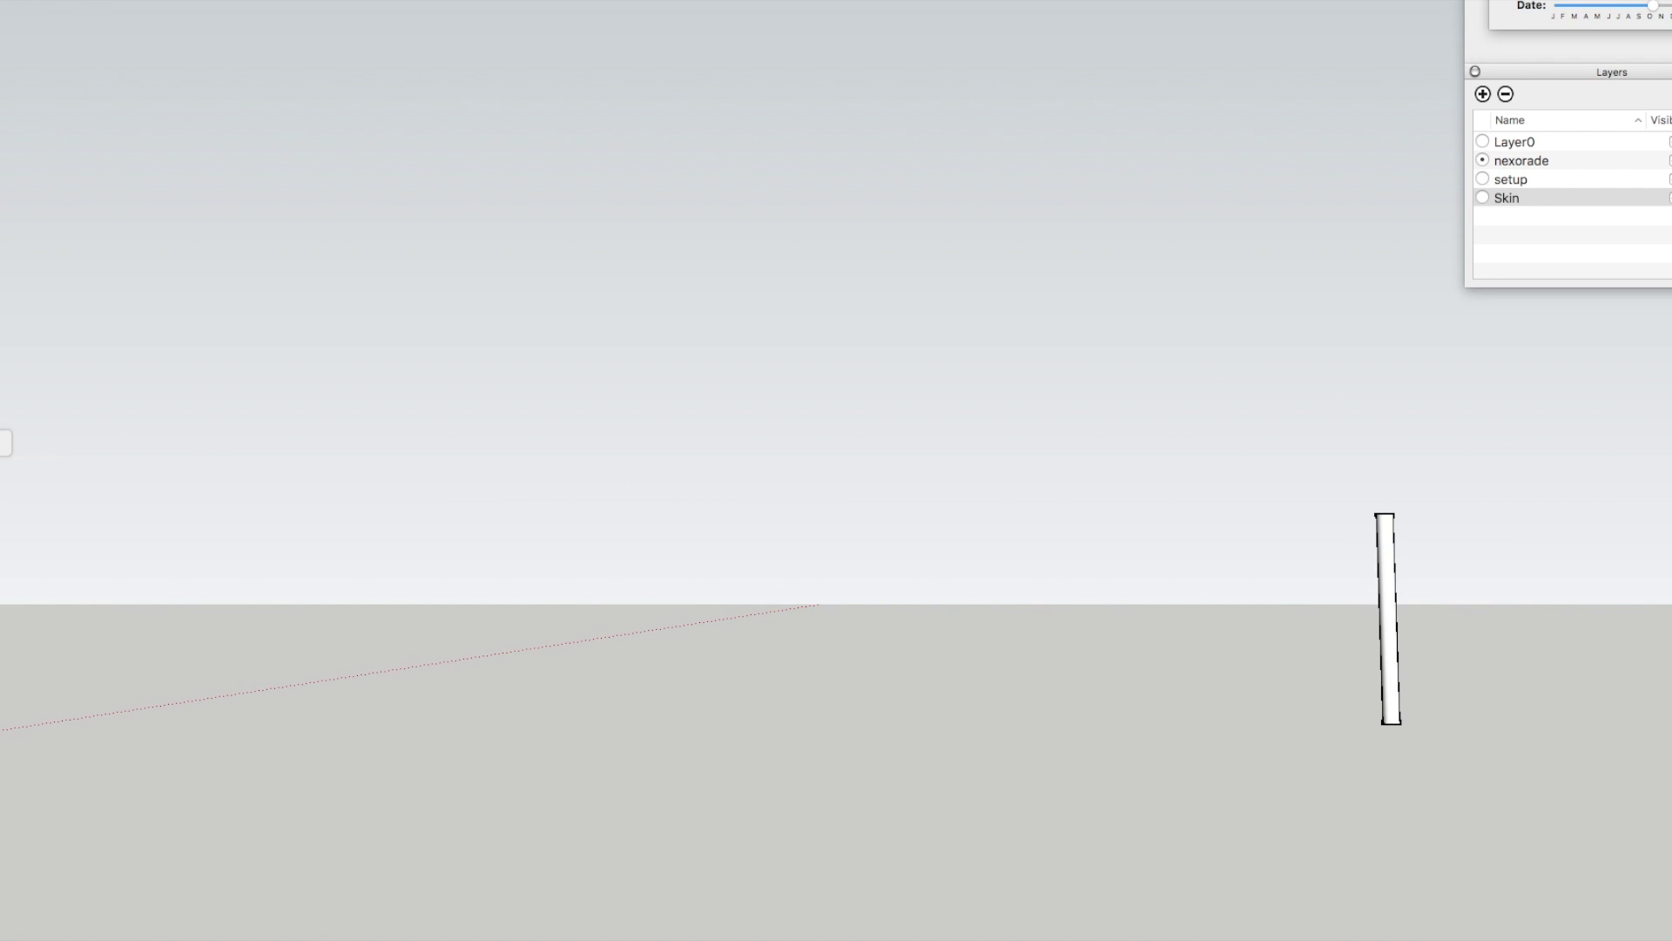
middle_click_drag(191, 478, 1002, 470, "shift")
middle_click_drag(202, 528, 852, 374, "shift")
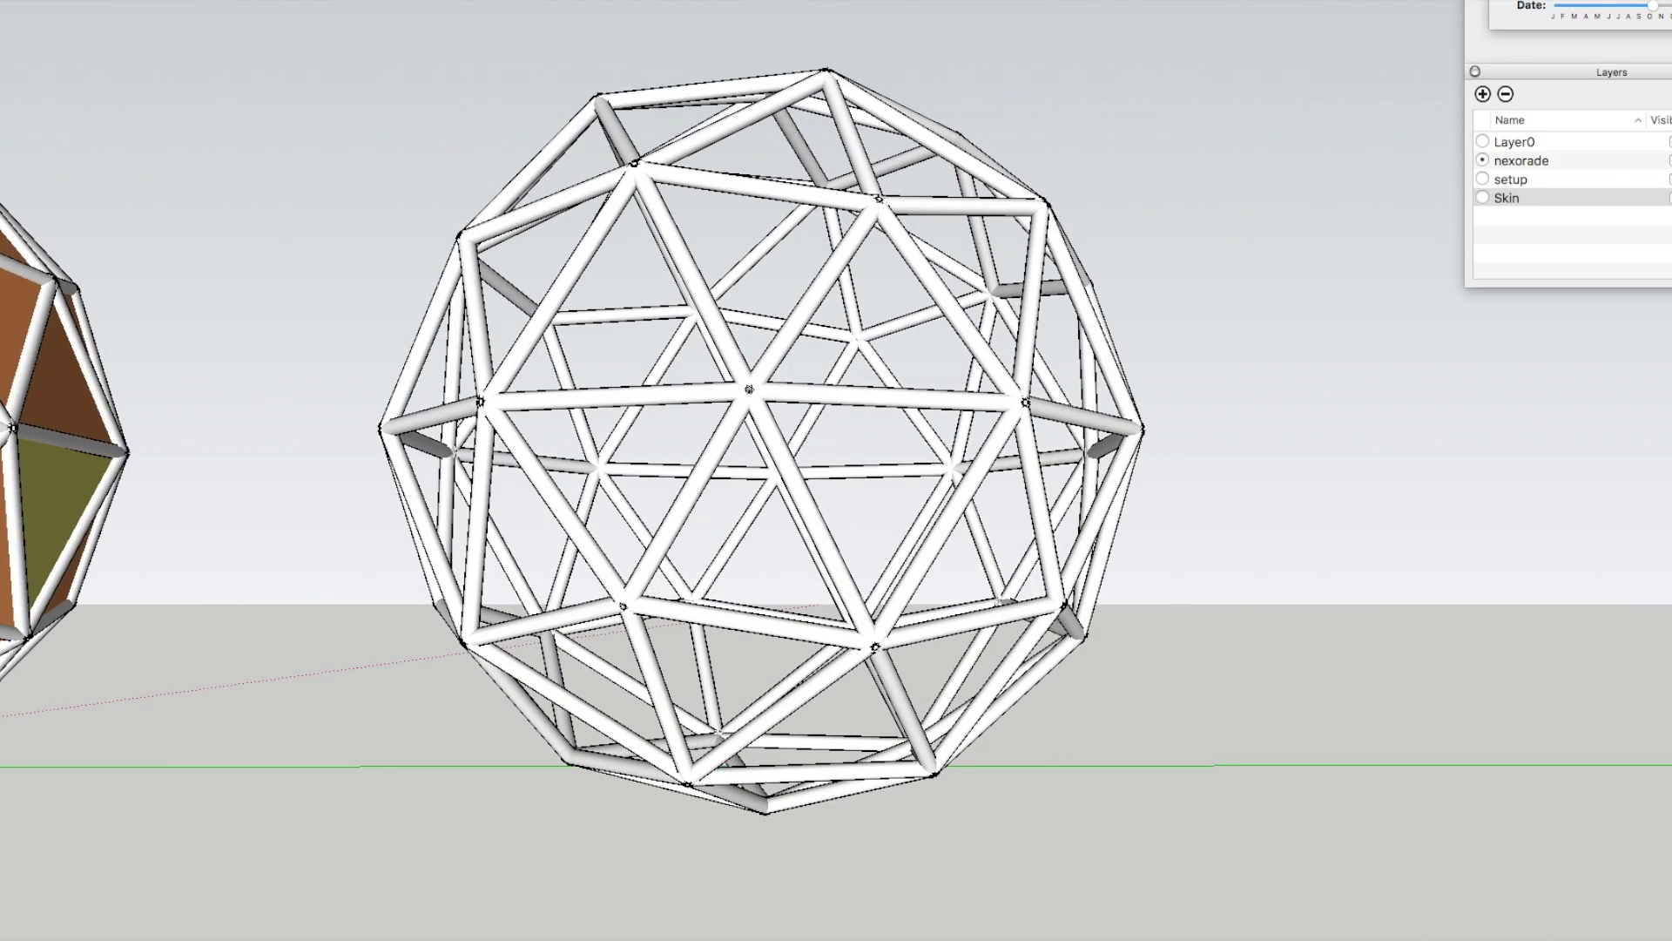
middle_click_drag(655, 166, 802, 434)
scroll(802, 434, "down", 3)
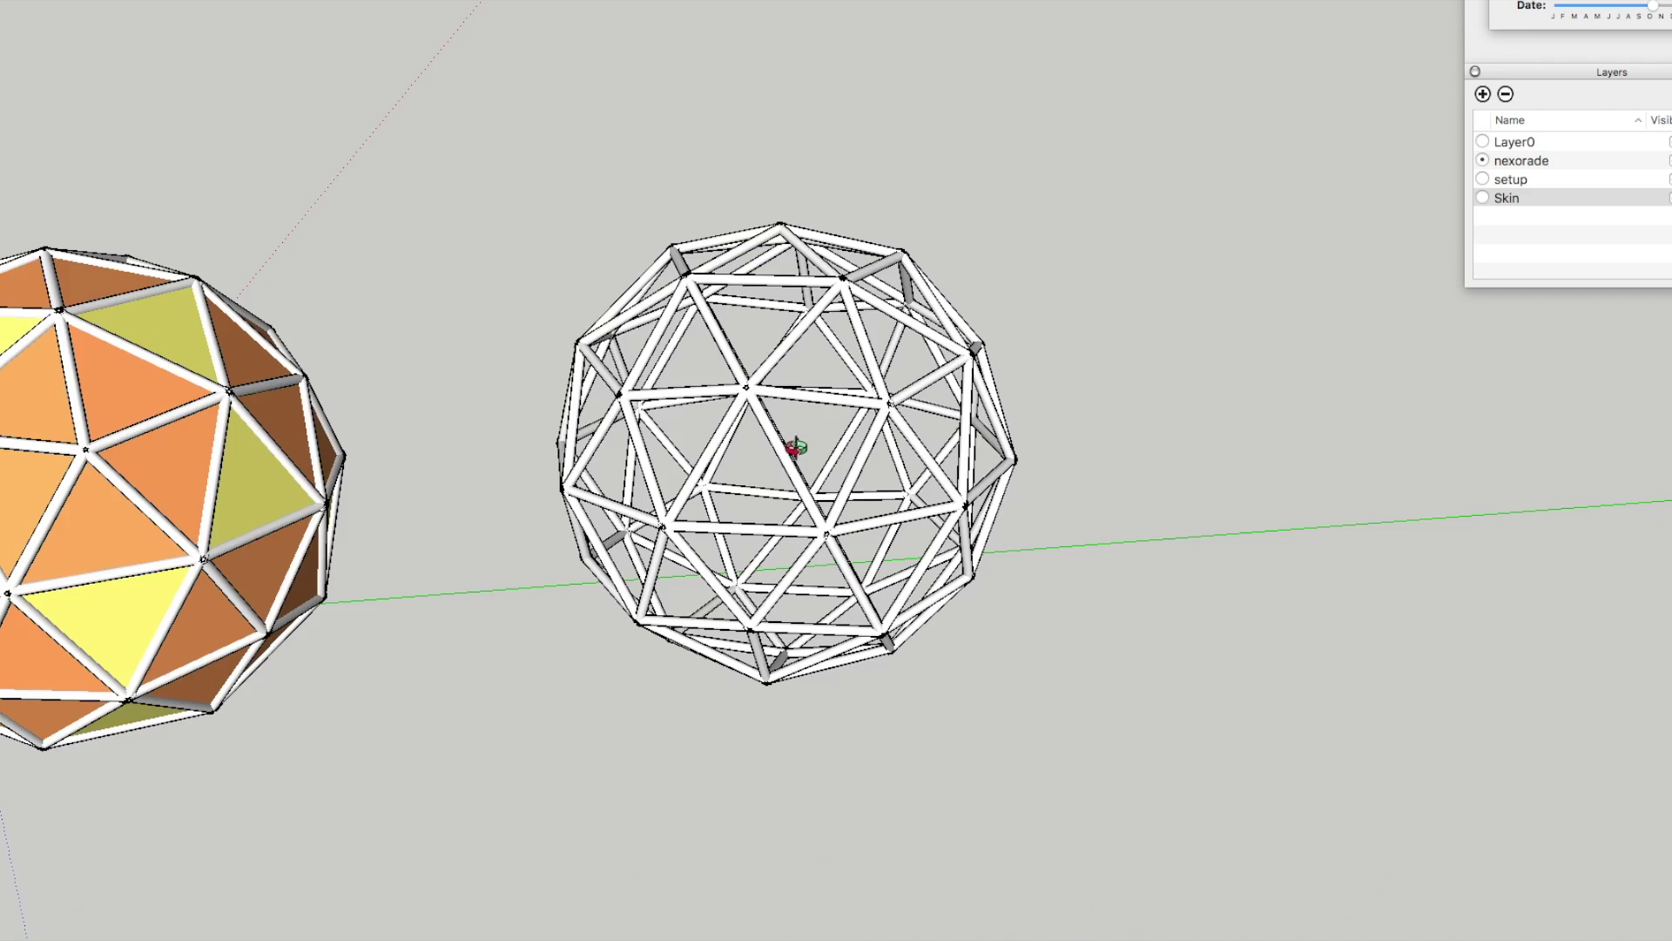
scroll(795, 445, "up", 5)
middle_click_drag(906, 440, 805, 384)
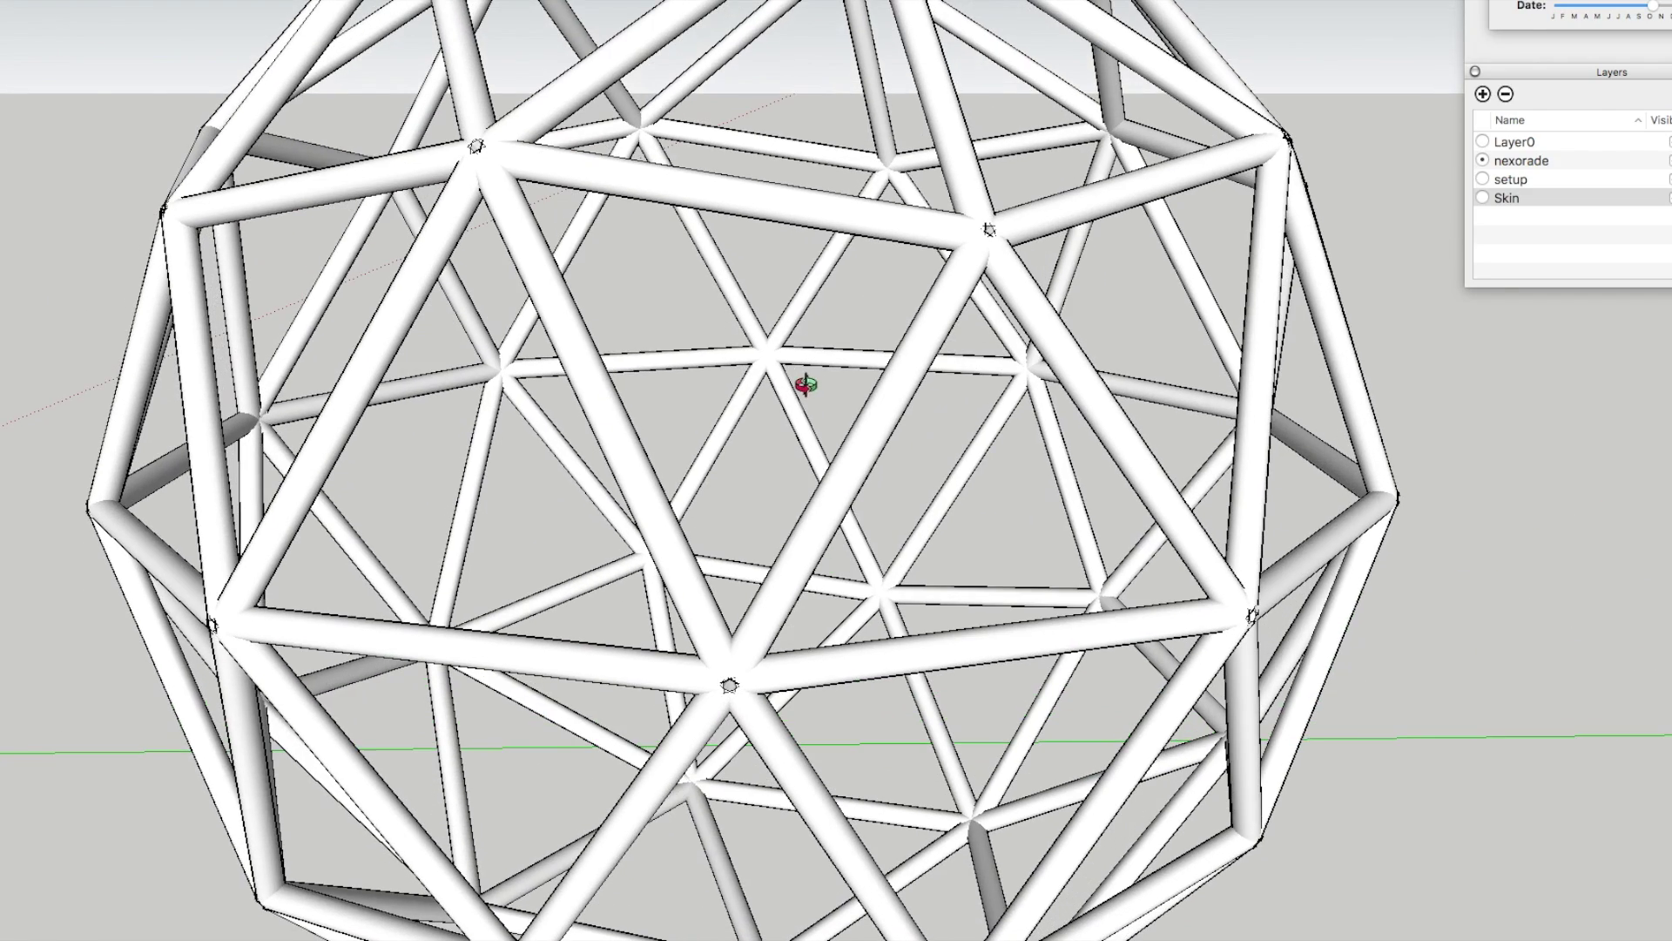
scroll(836, 422, "down", 3)
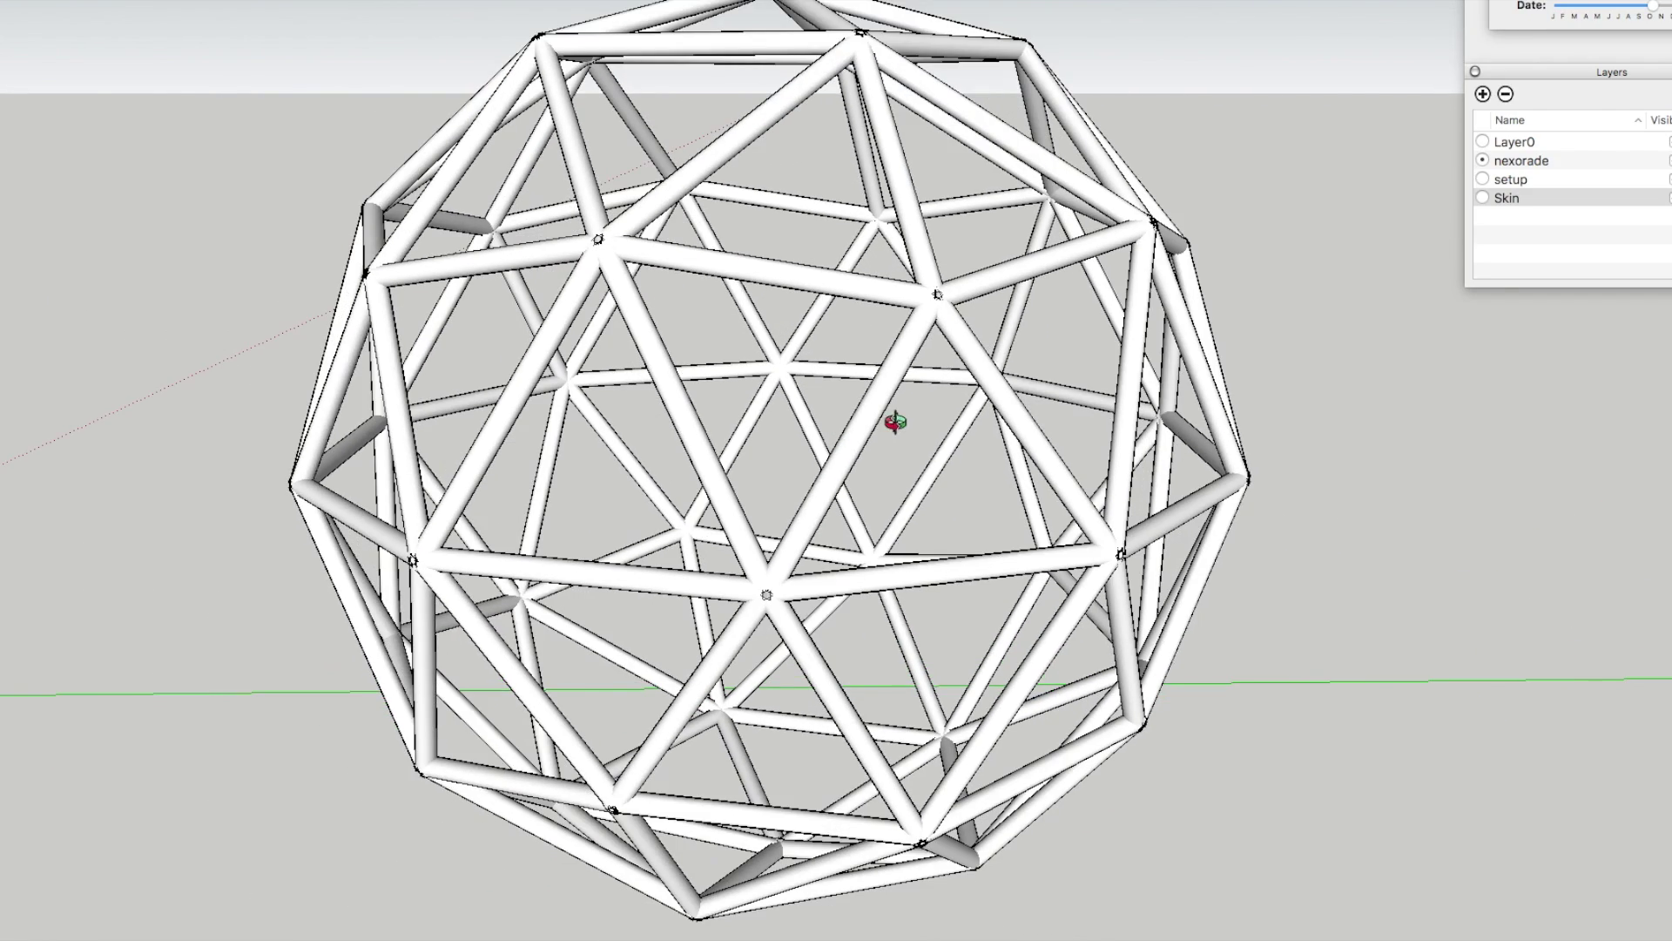
scroll(784, 420, "down", 5)
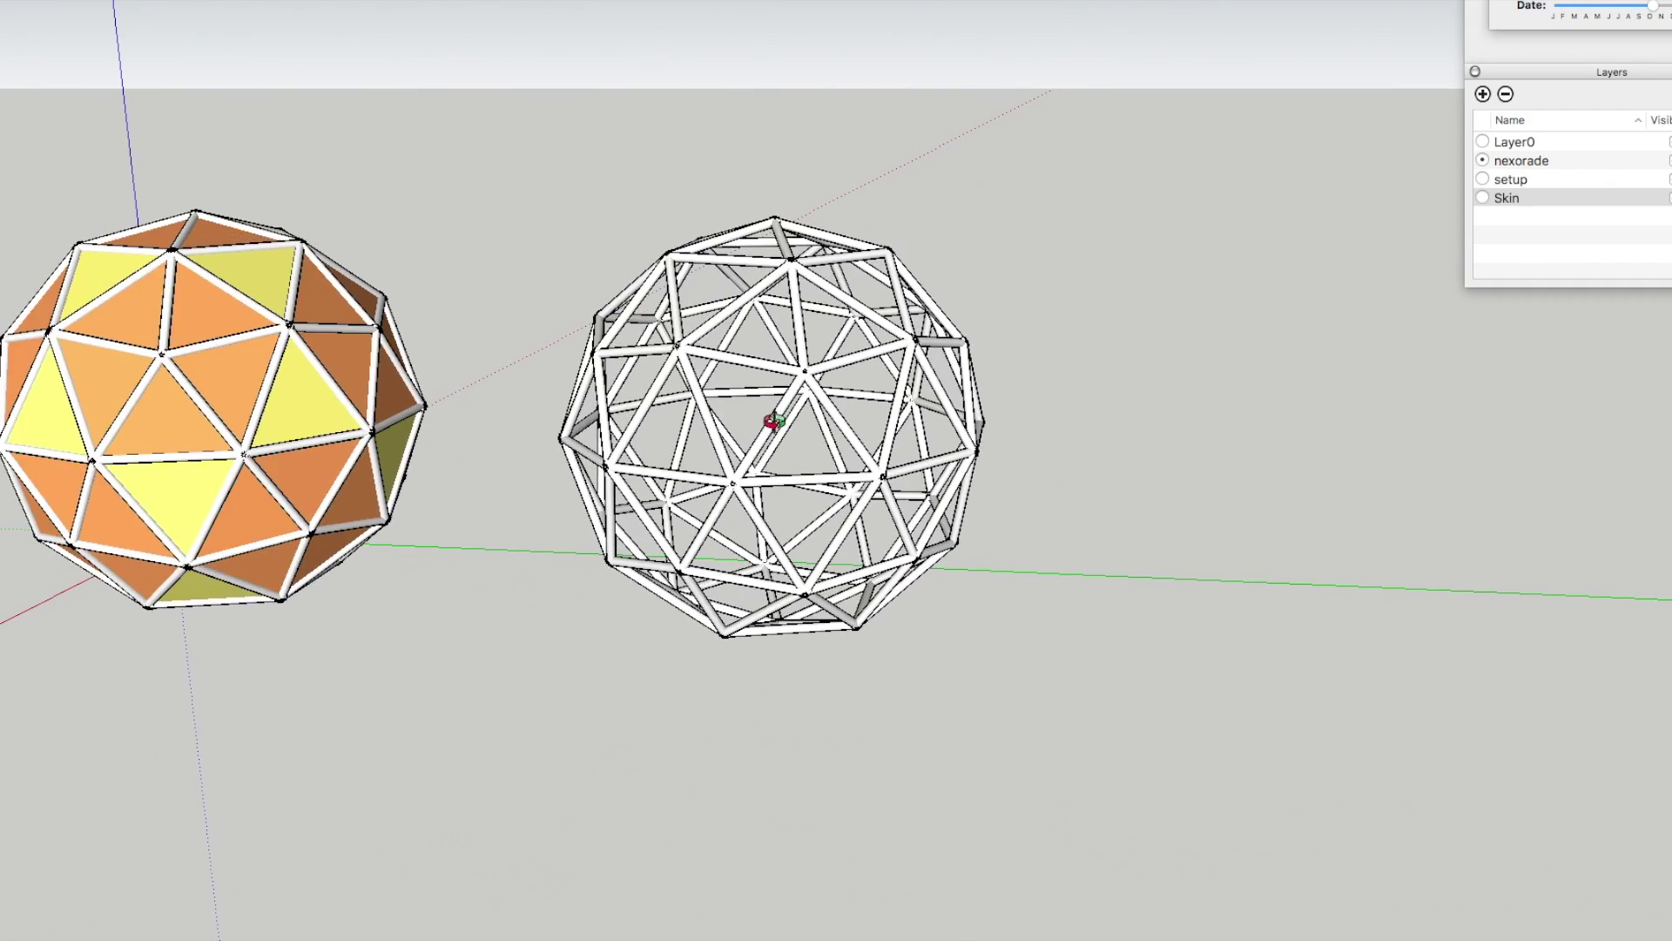
middle_click_drag(773, 422, 958, 387)
mouse_move(825, 478)
middle_mouse_down()
mouse_move(851, 455)
mouse_move(896, 455)
mouse_move(819, 466)
middle_mouse_up()
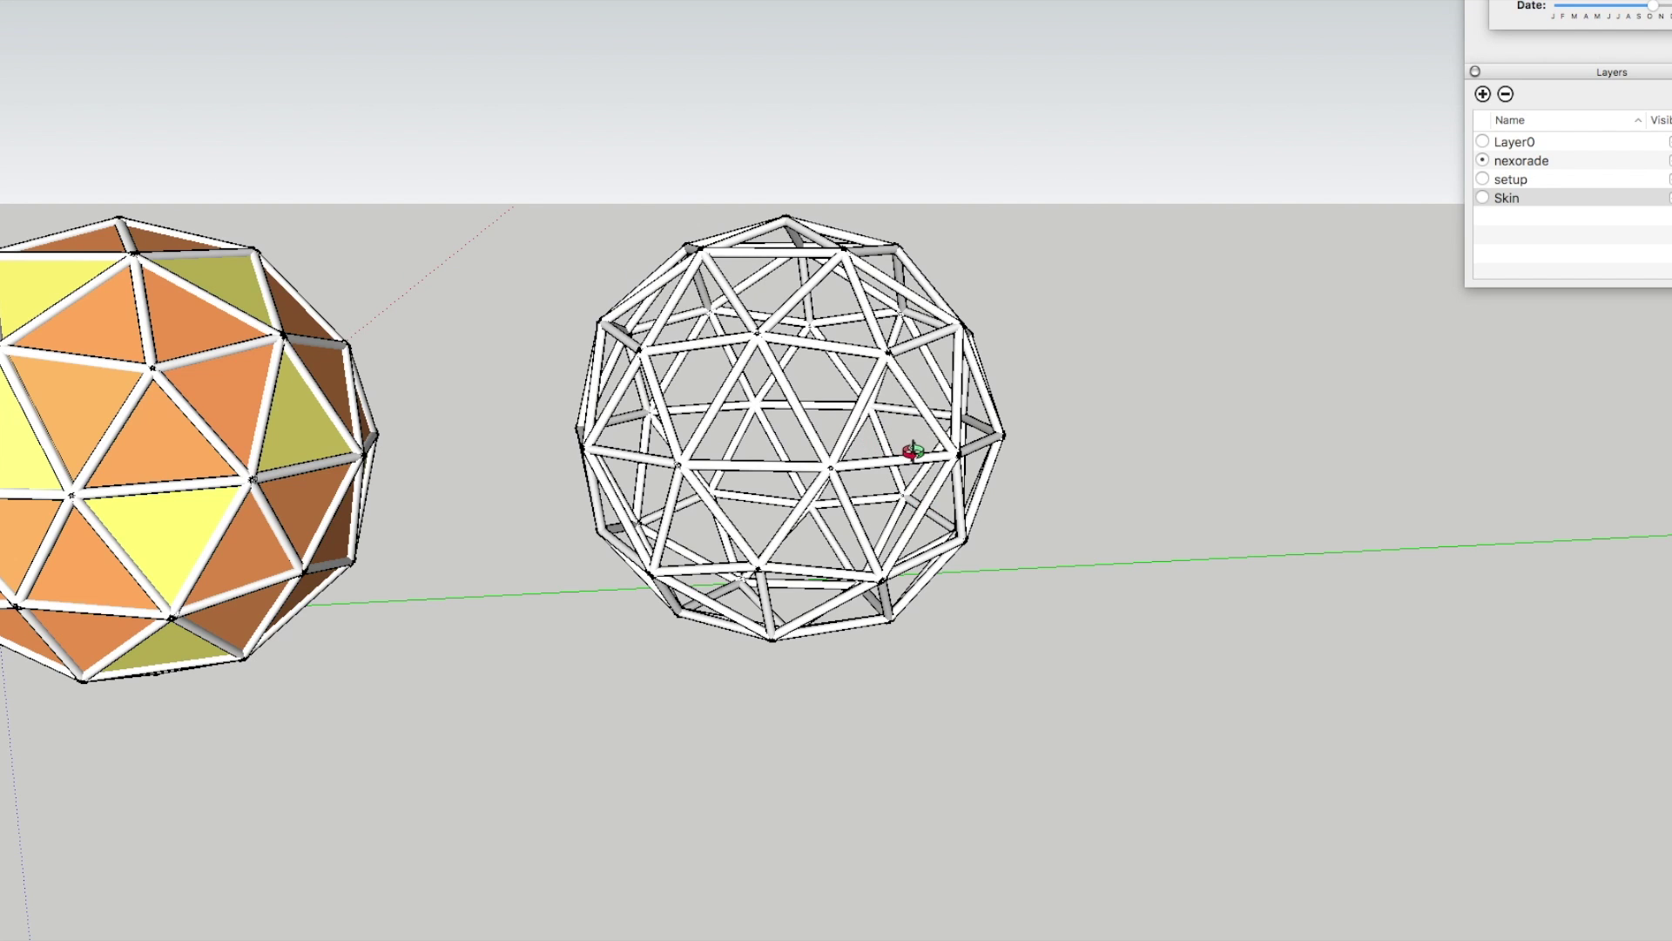
mouse_move(840, 459)
left_mouse_down()
mouse_move(973, 440)
mouse_move(860, 443)
left_mouse_up()
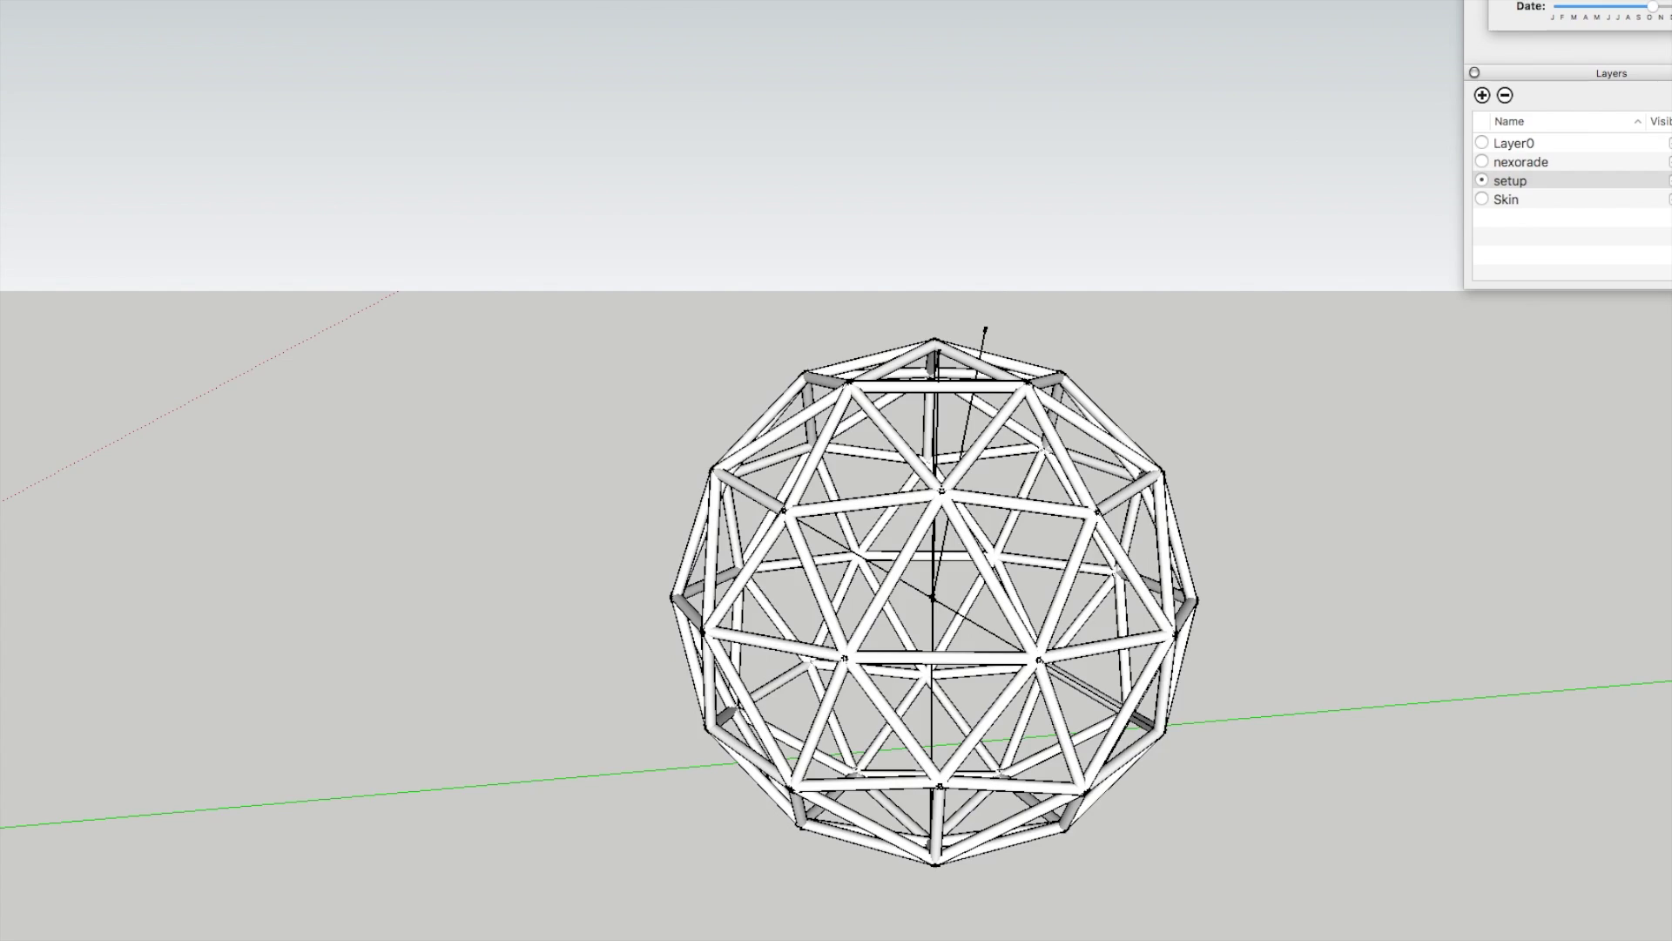
left_click_drag(892, 586, 1094, 624)
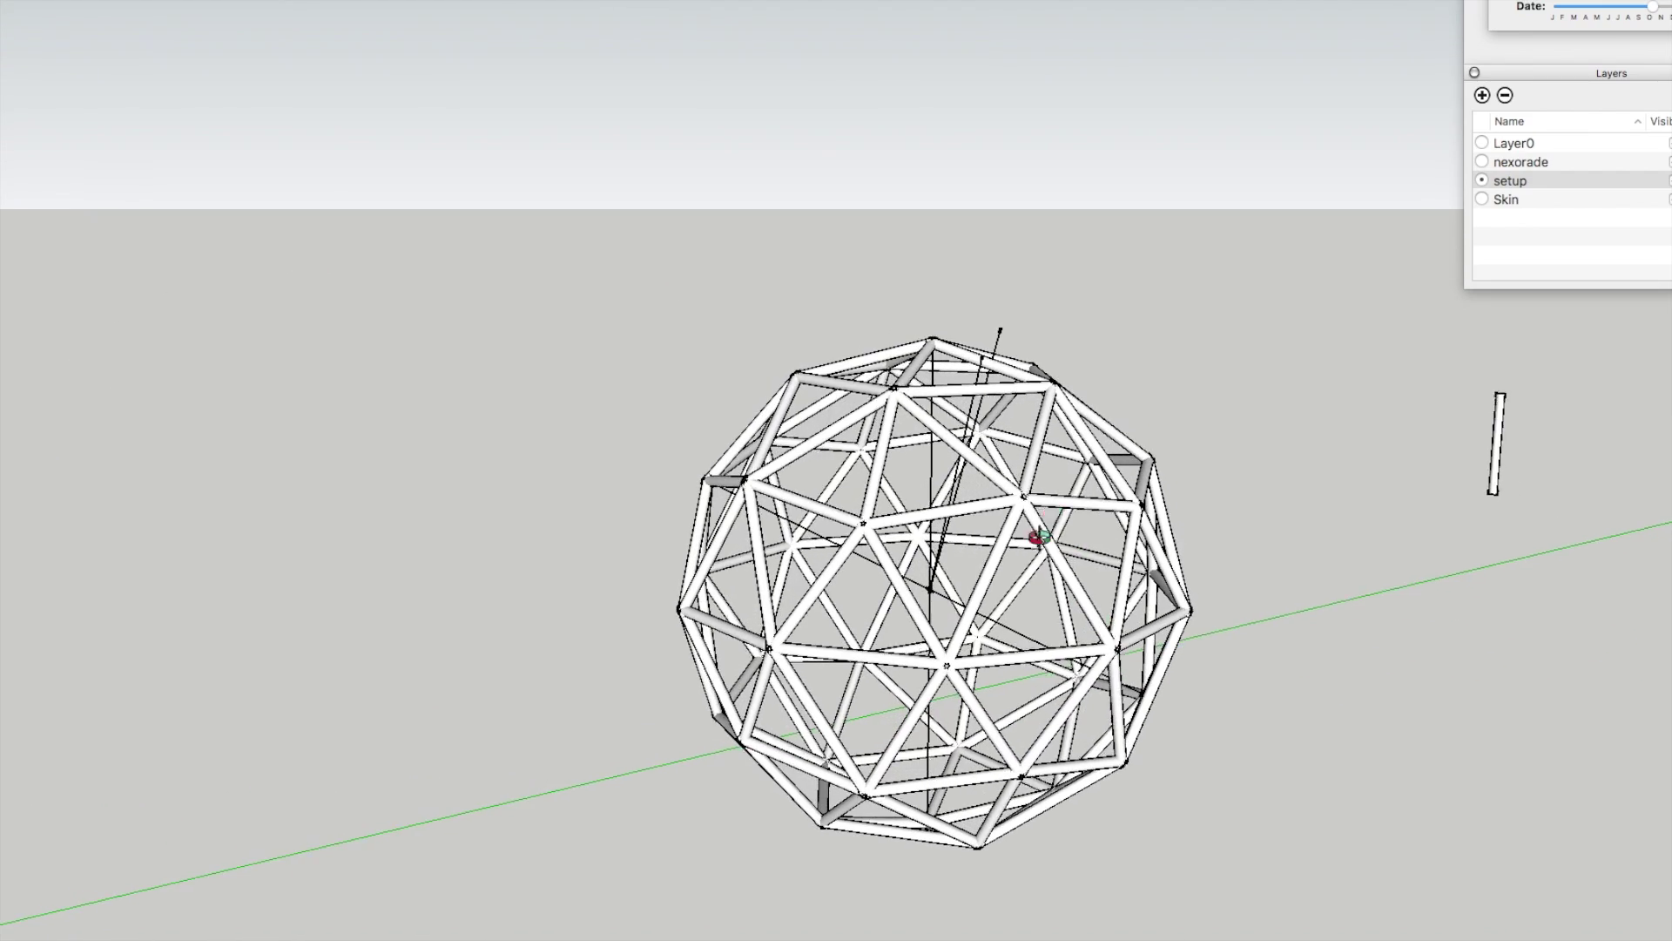
left_click_drag(1049, 515, 1015, 568)
scroll(1002, 402, "up", 6)
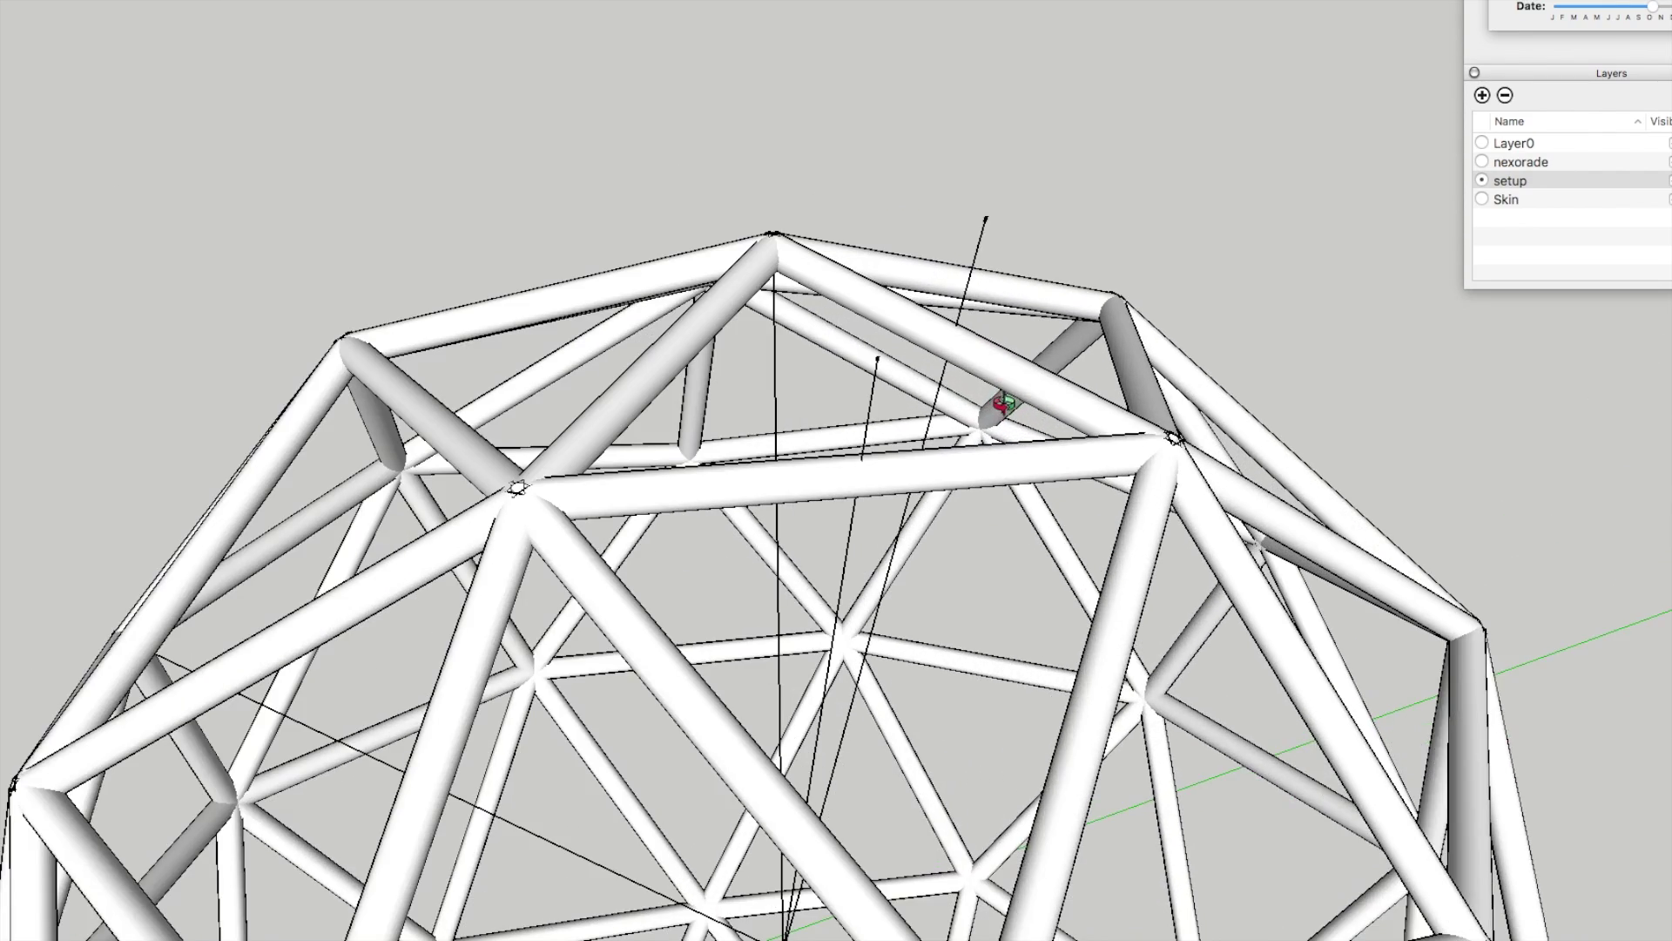
left_click_drag(1024, 467, 981, 485)
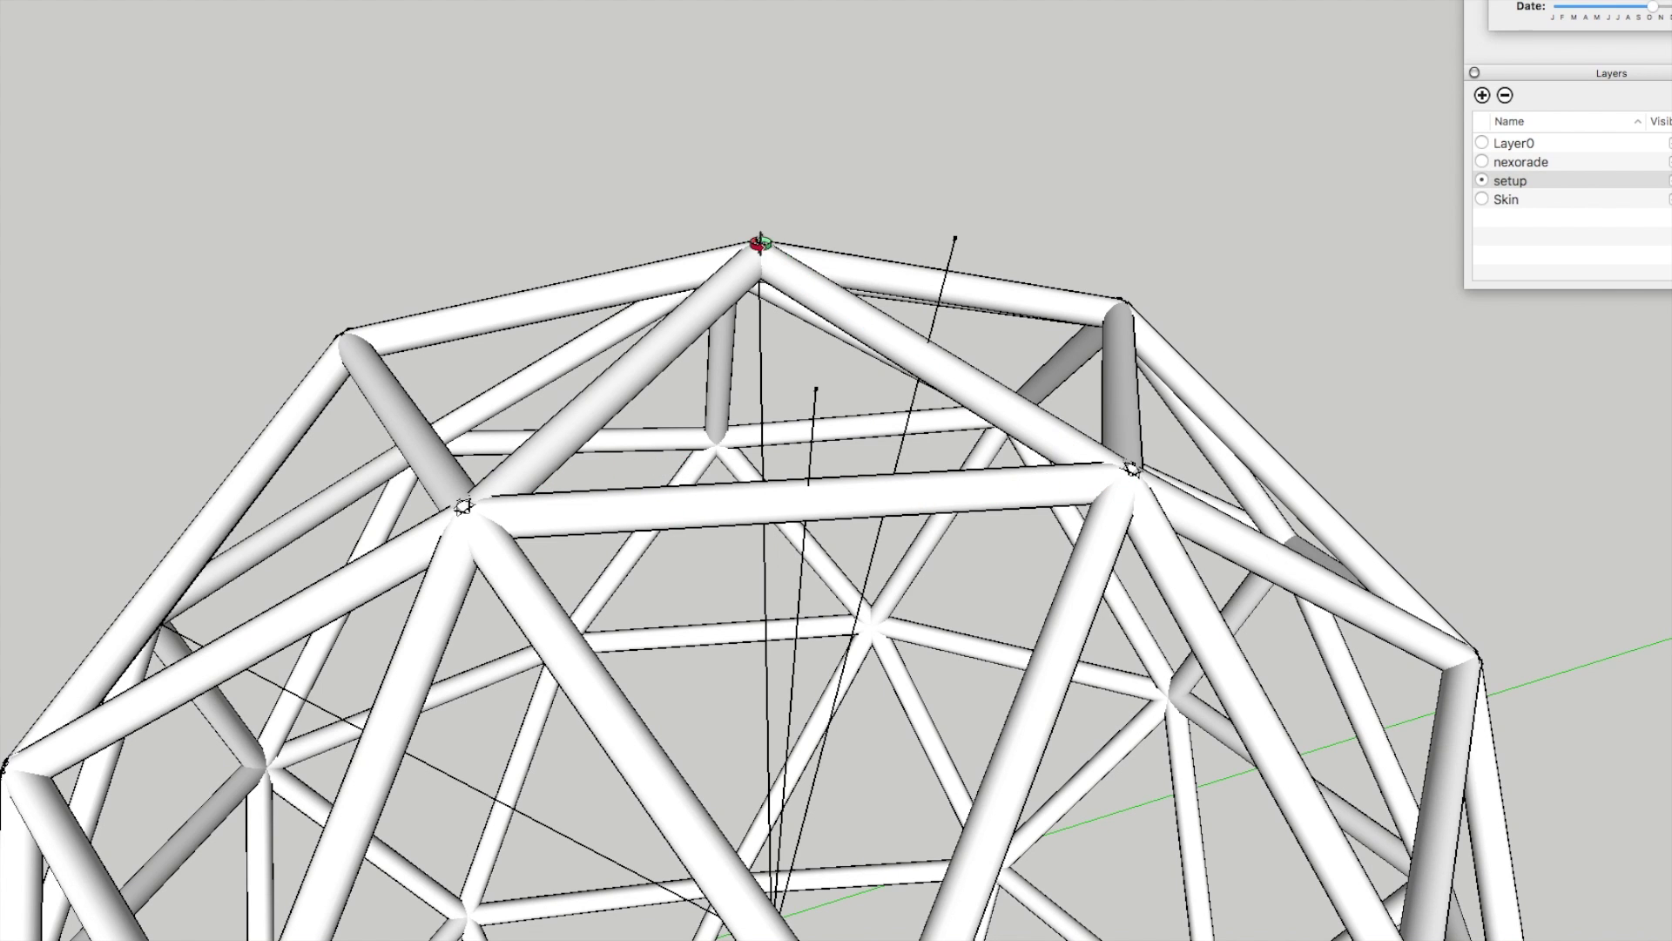
left_click_drag(959, 485, 1015, 422)
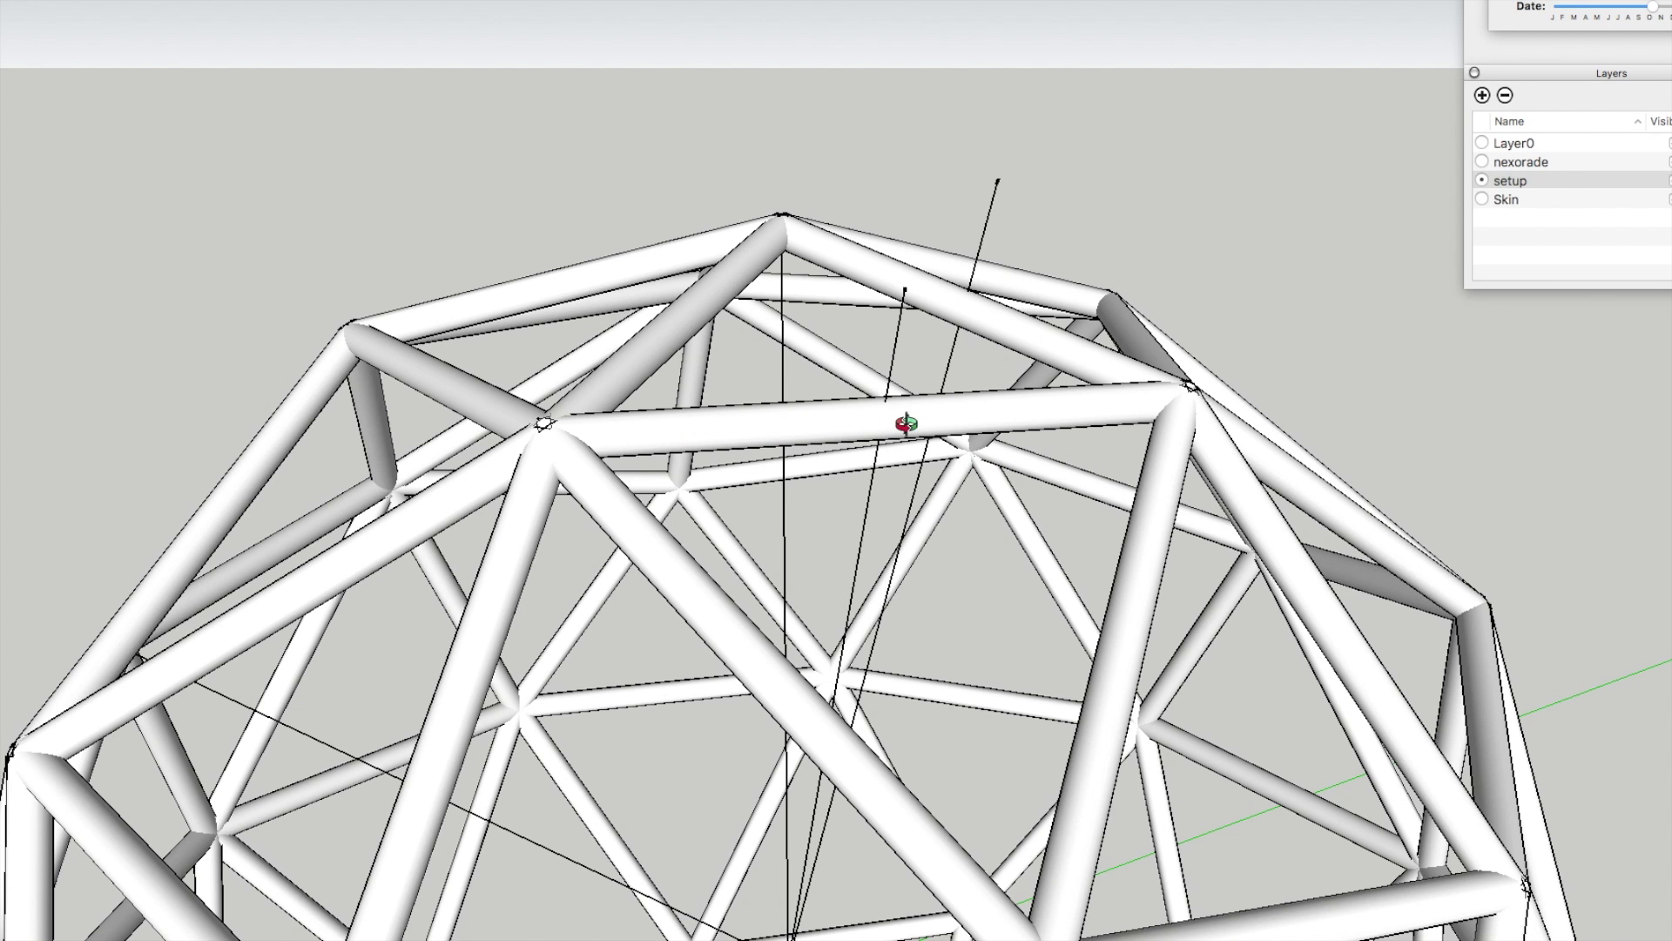
left_click_drag(908, 424, 1037, 459)
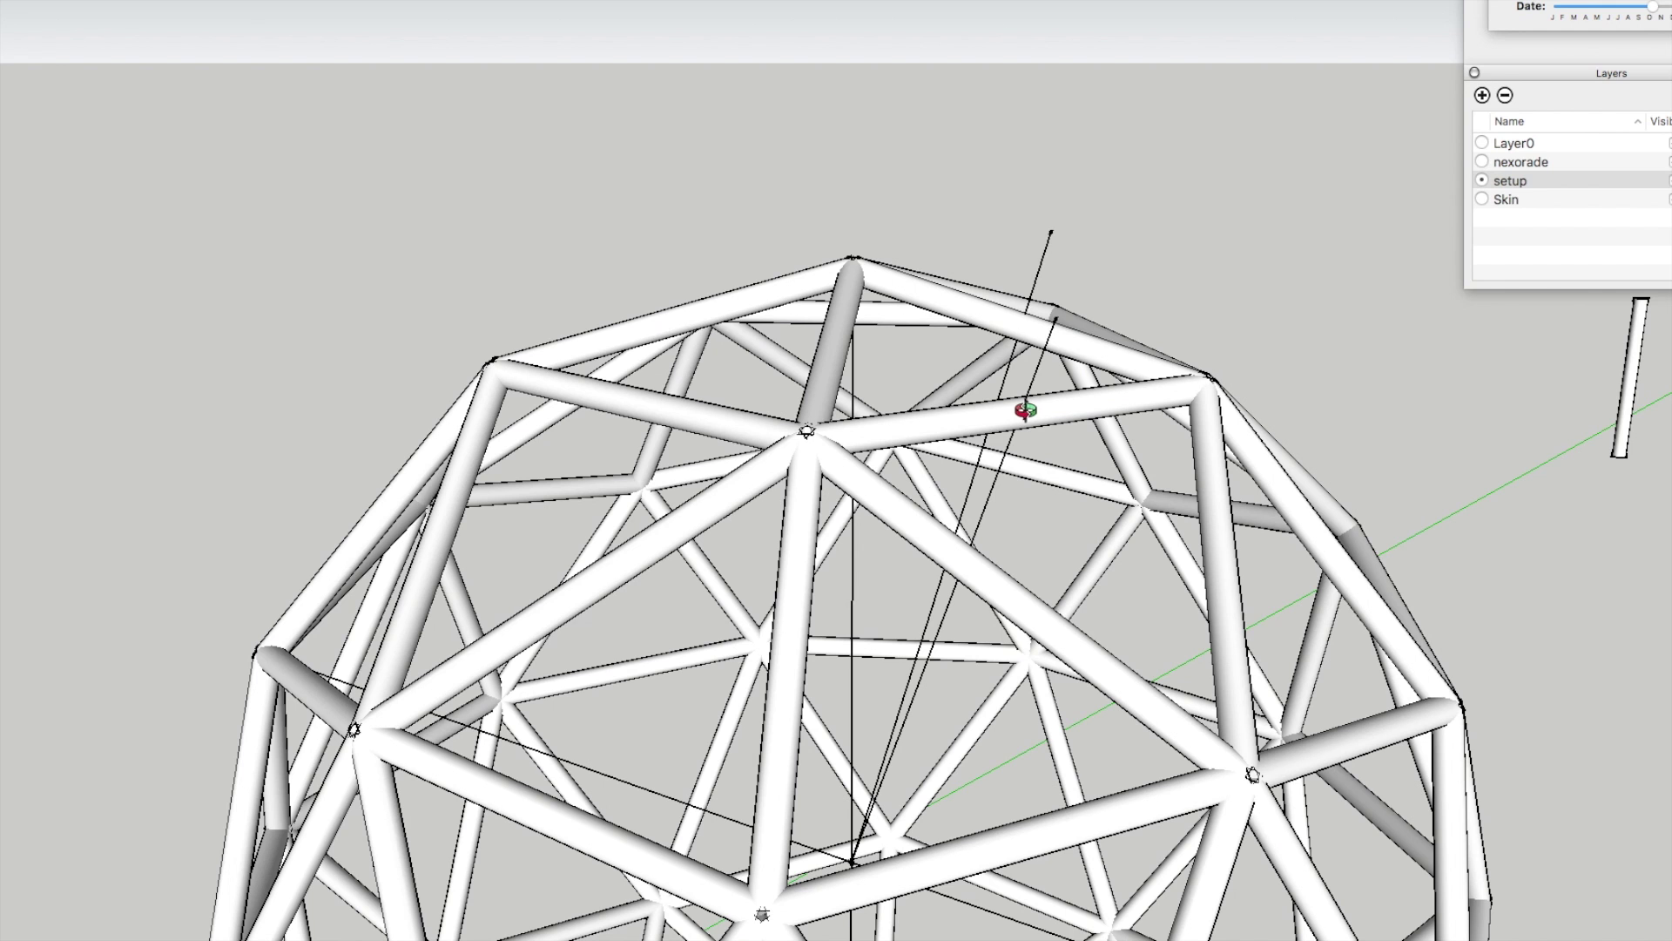
left_click_drag(1150, 419, 1064, 474)
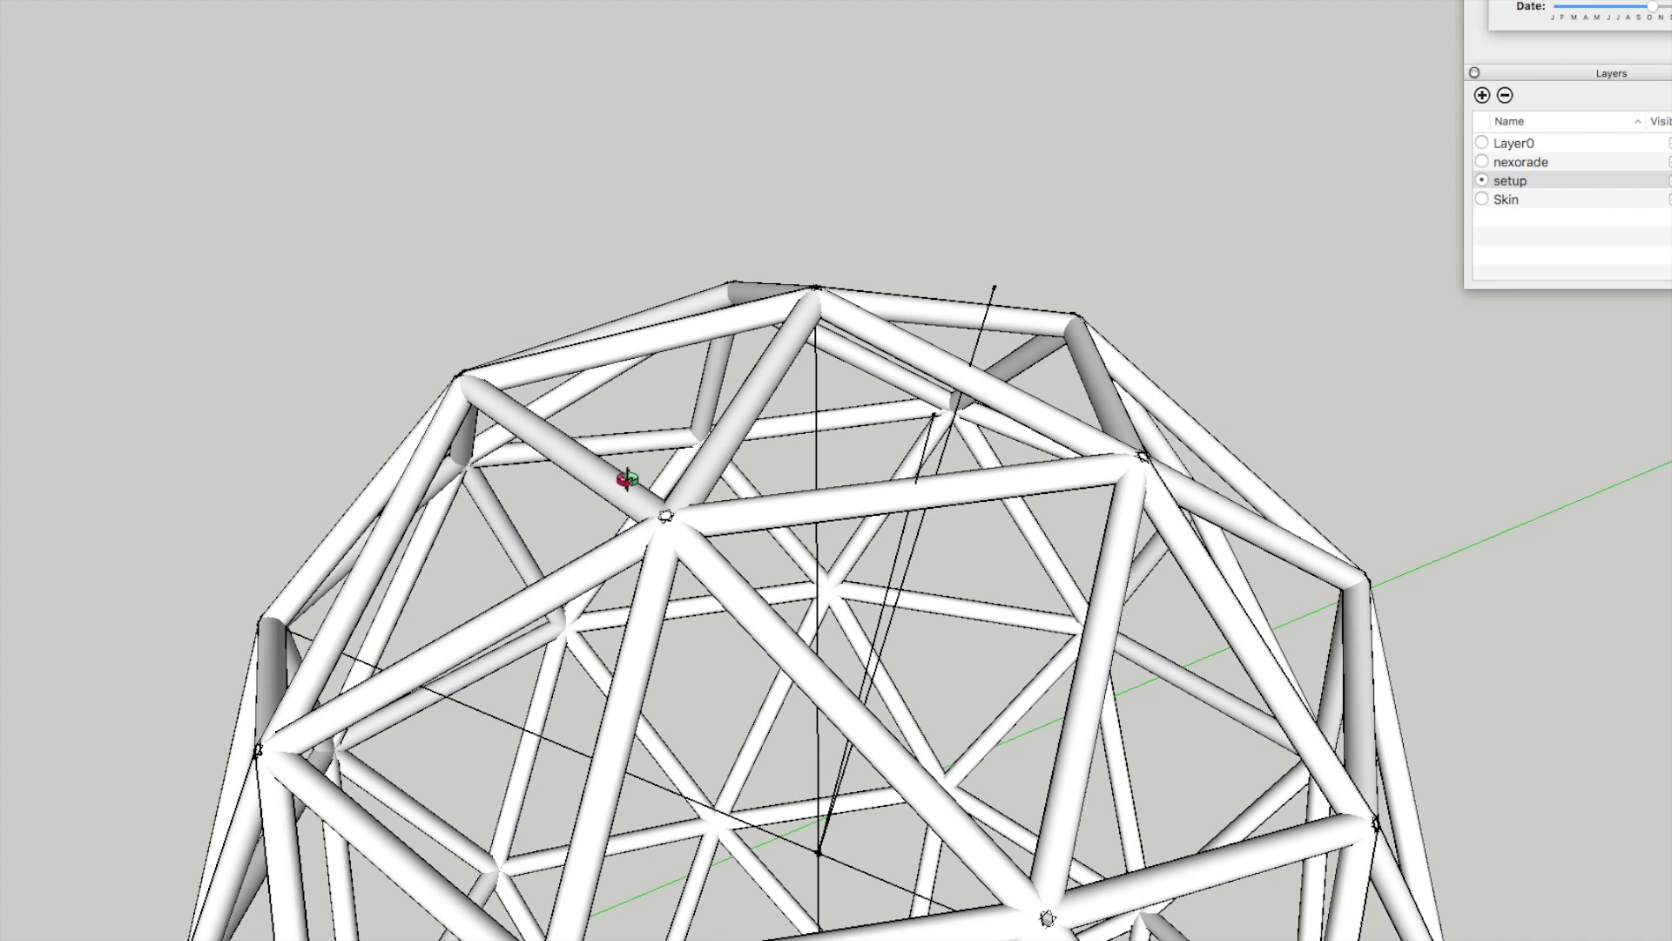
scroll(533, 445, "down", 5)
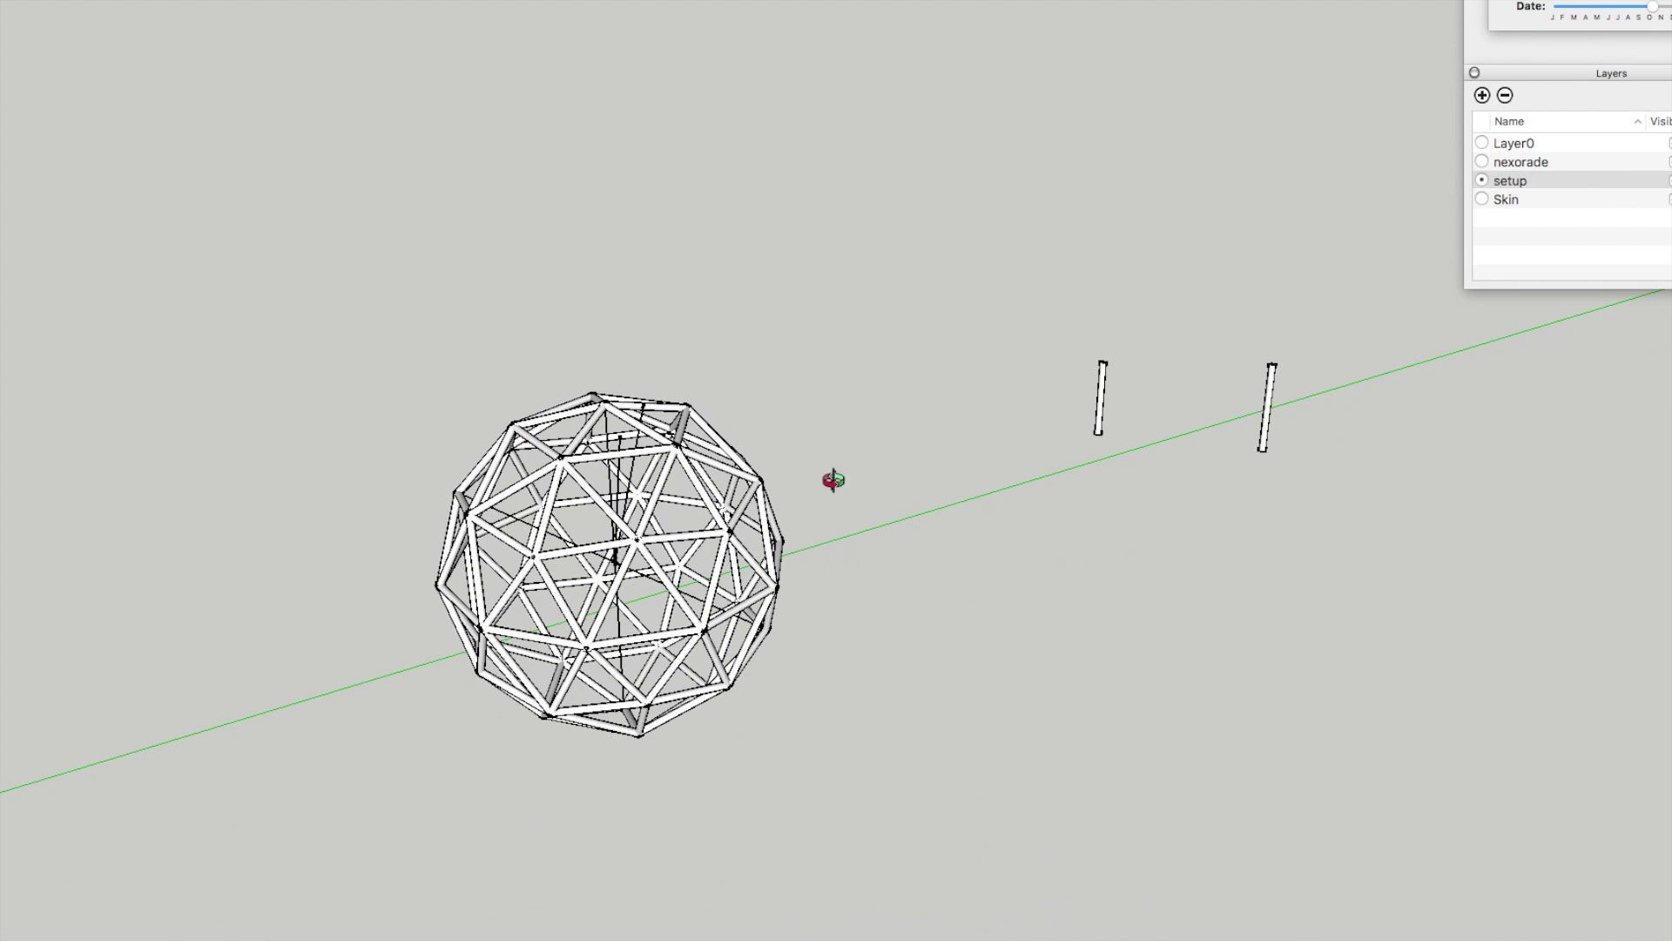
Step: Raise the top face of the left post to lengthen it upward
scroll(1241, 400, "up", 3)
scroll(1132, 388, "down", 1)
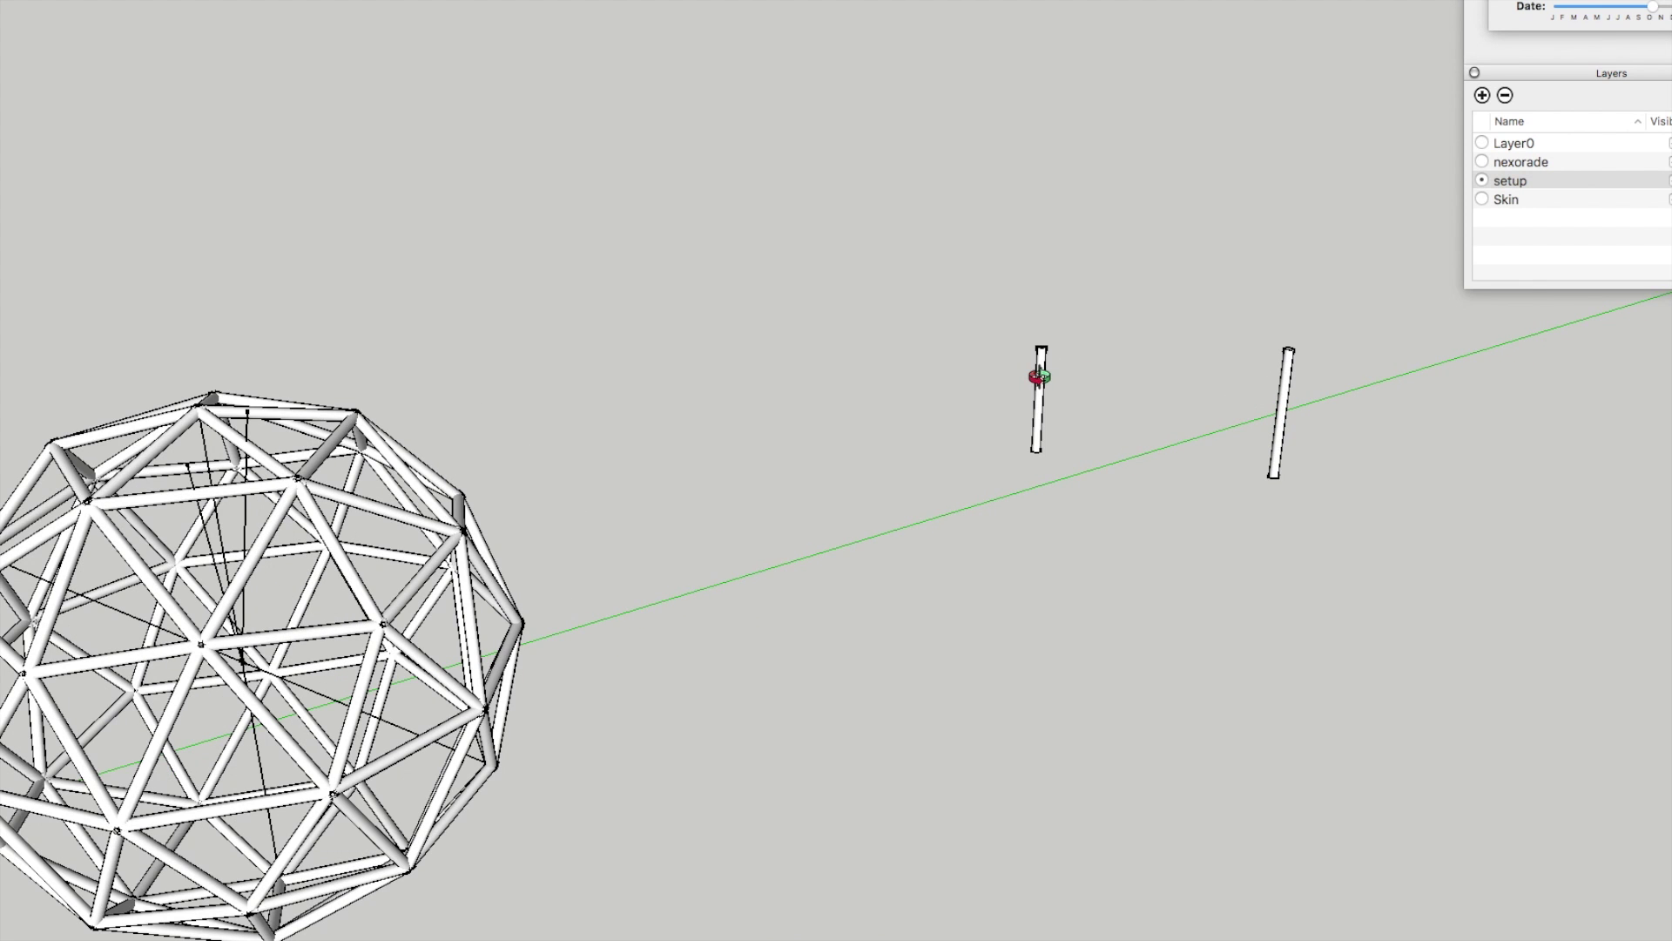
scroll(1037, 373, "up", 4)
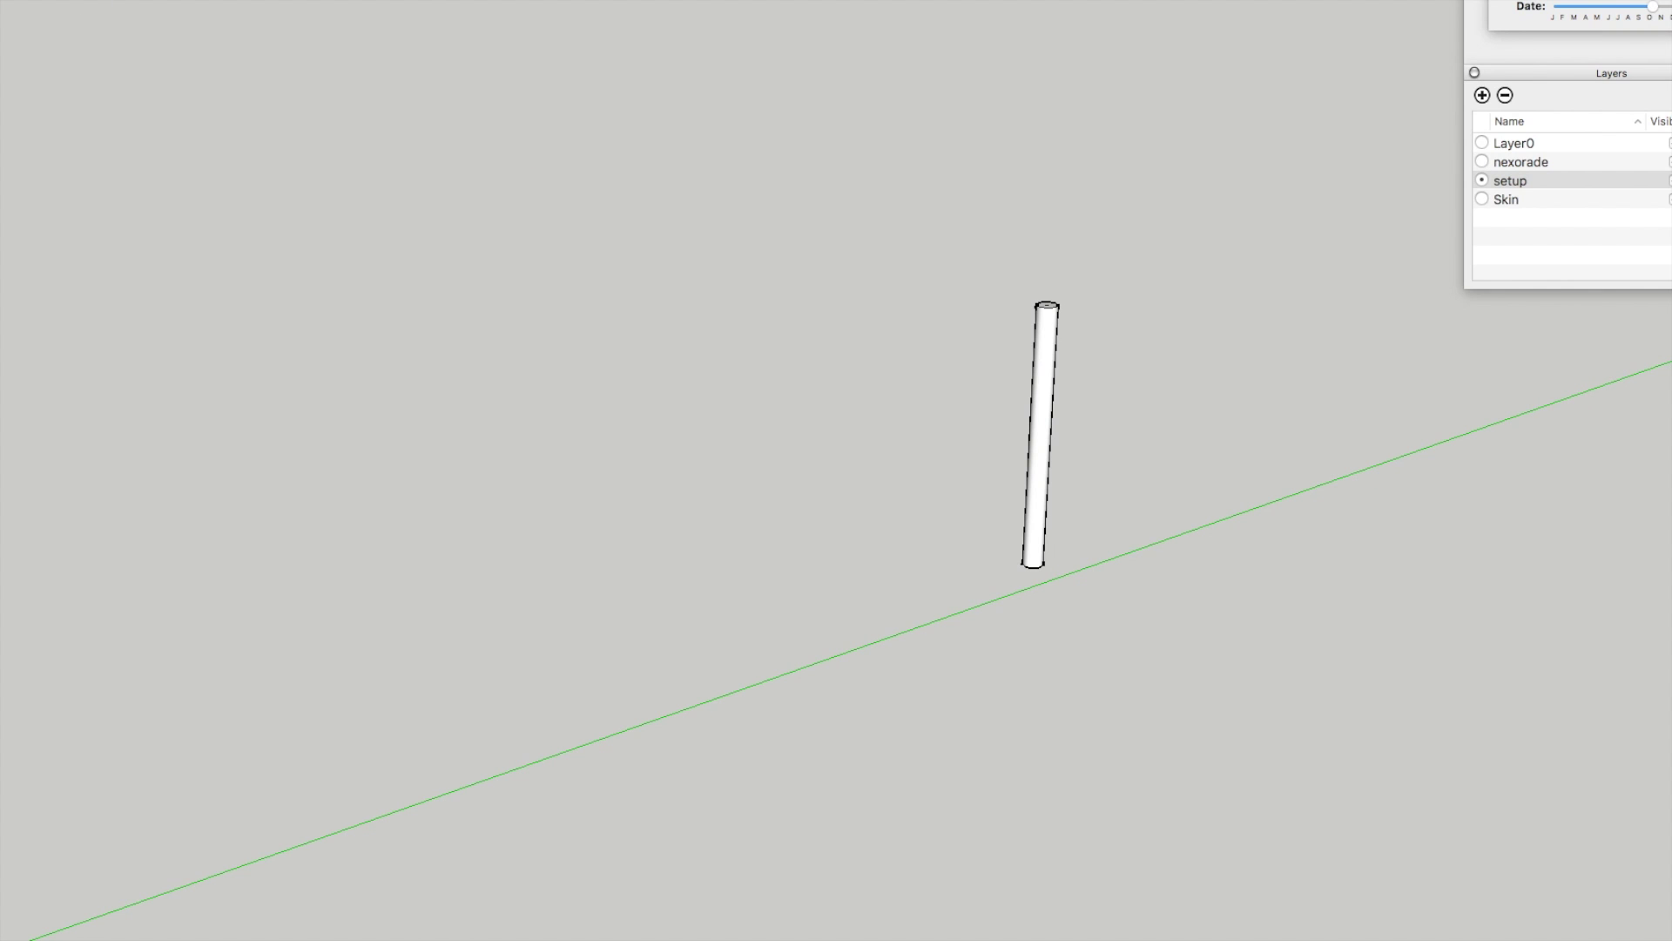
double_click(1050, 369)
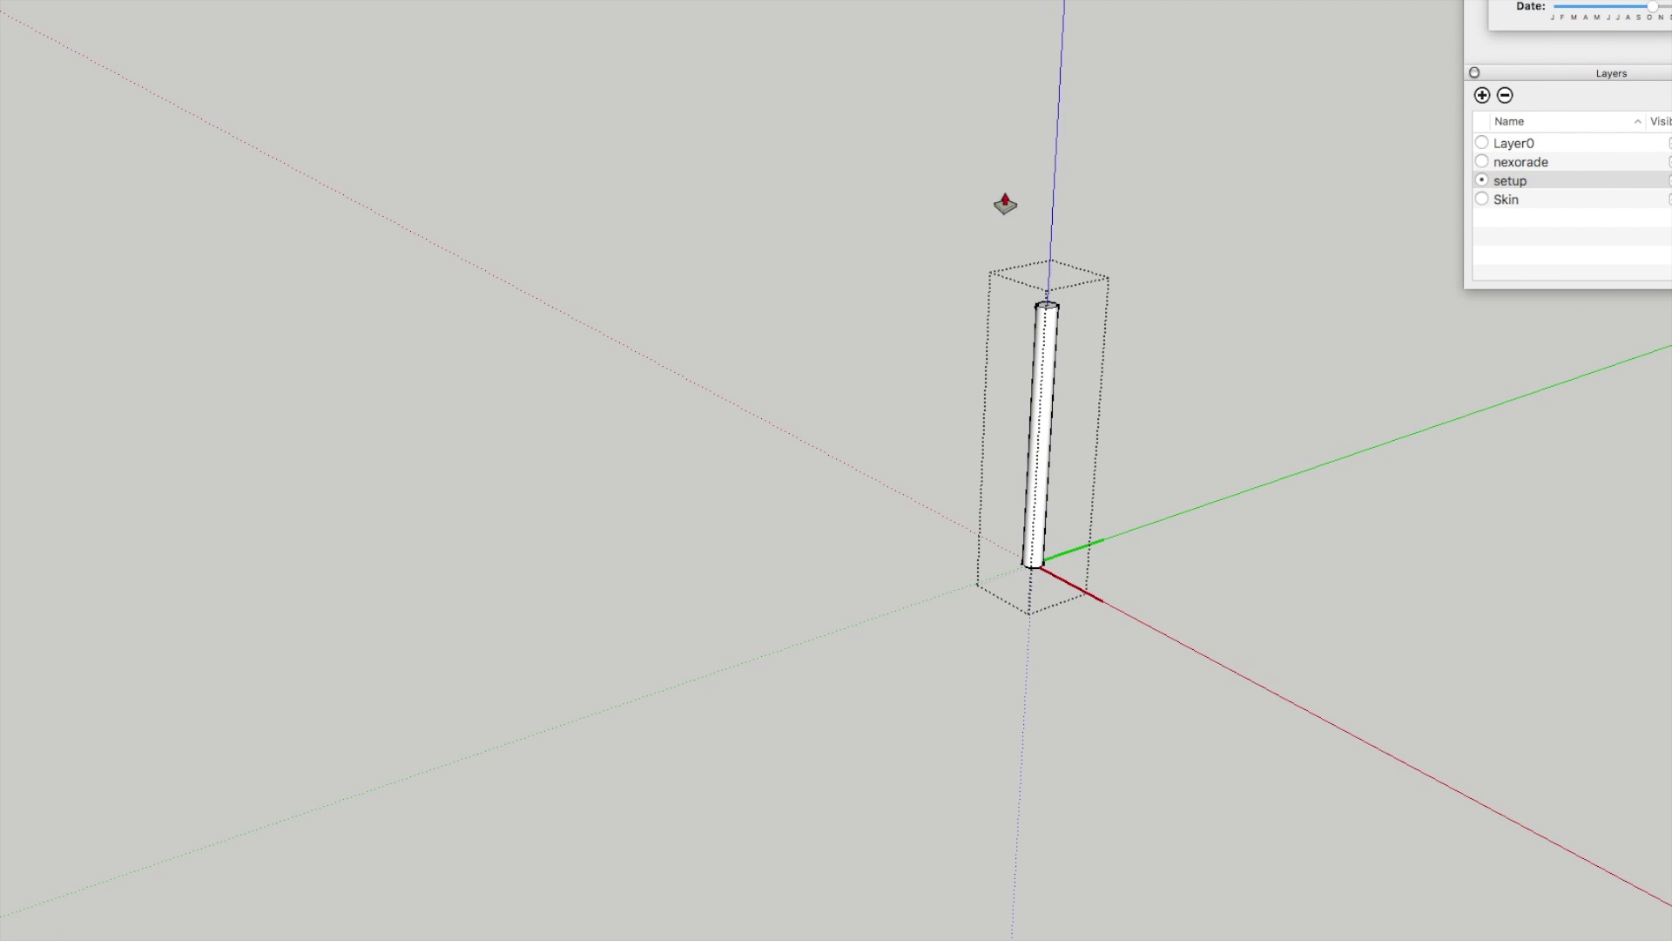
scroll(1054, 311, "up", 1)
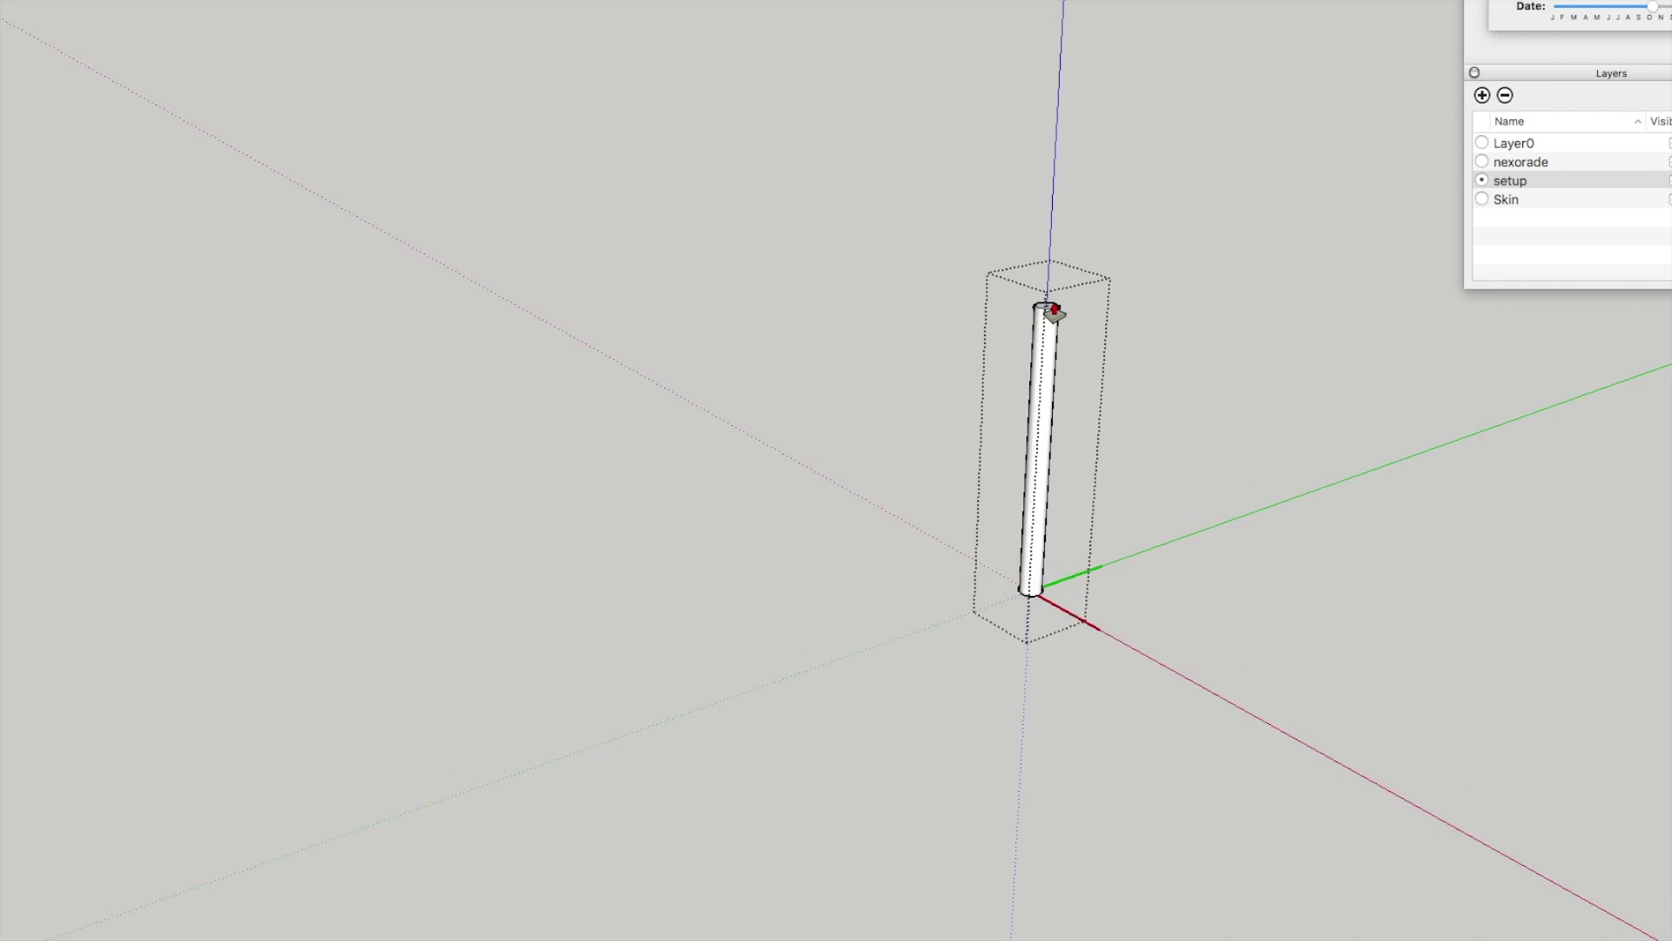
scroll(1054, 312, "up", 1)
scroll(1043, 313, "up", 2)
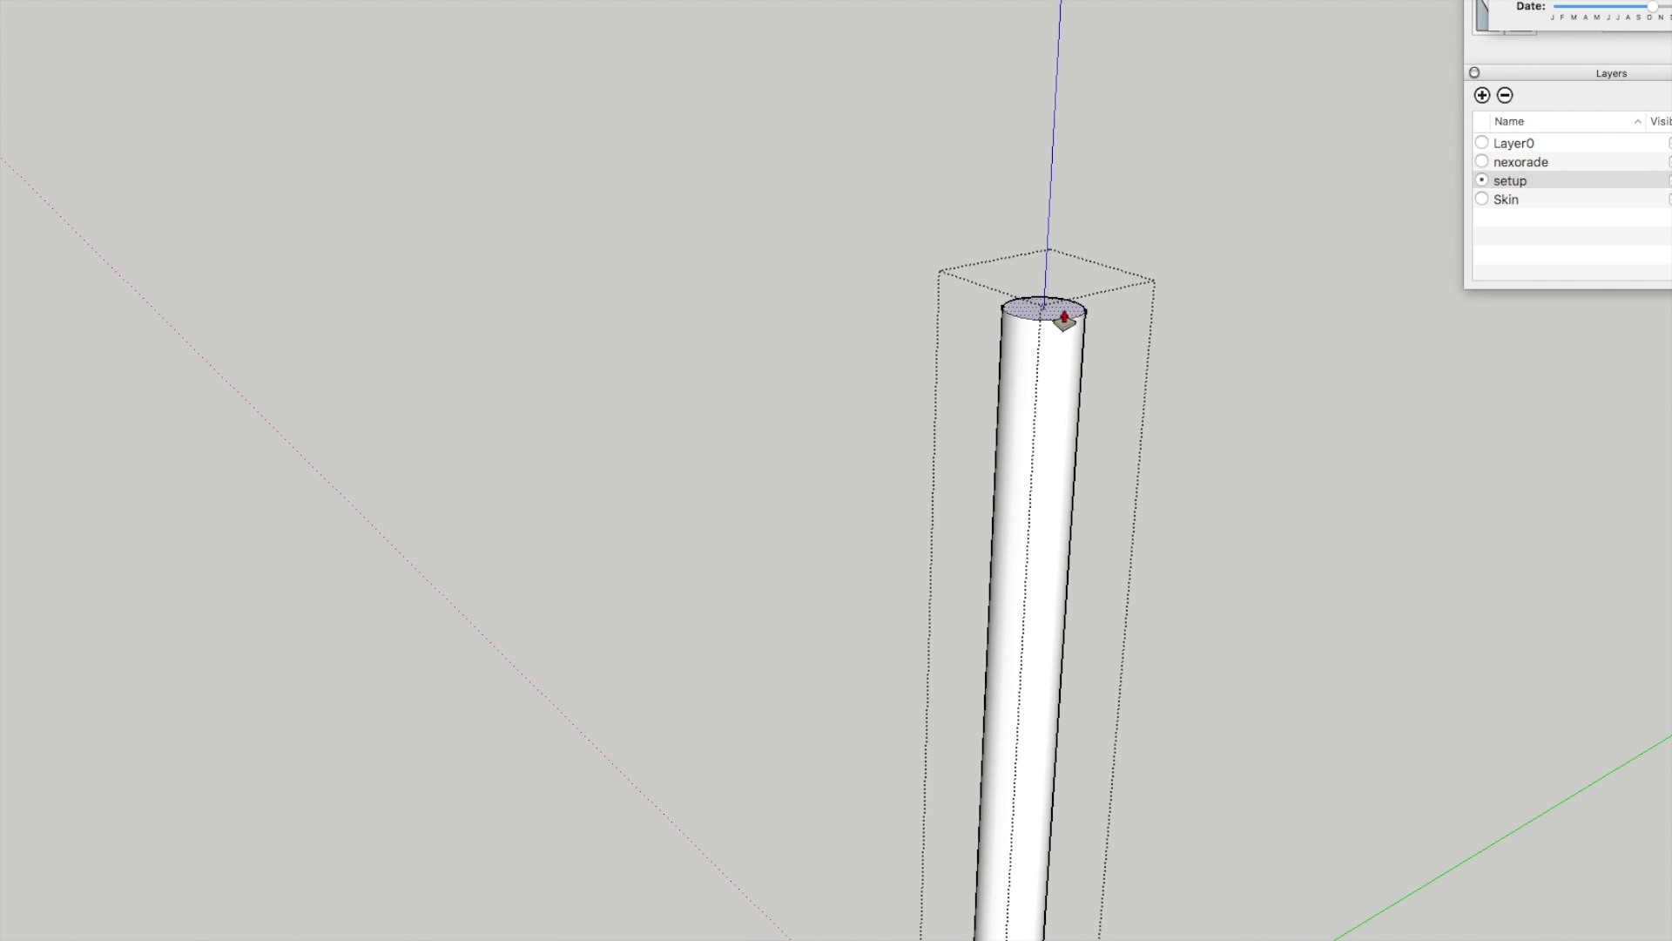
left_click(1064, 319)
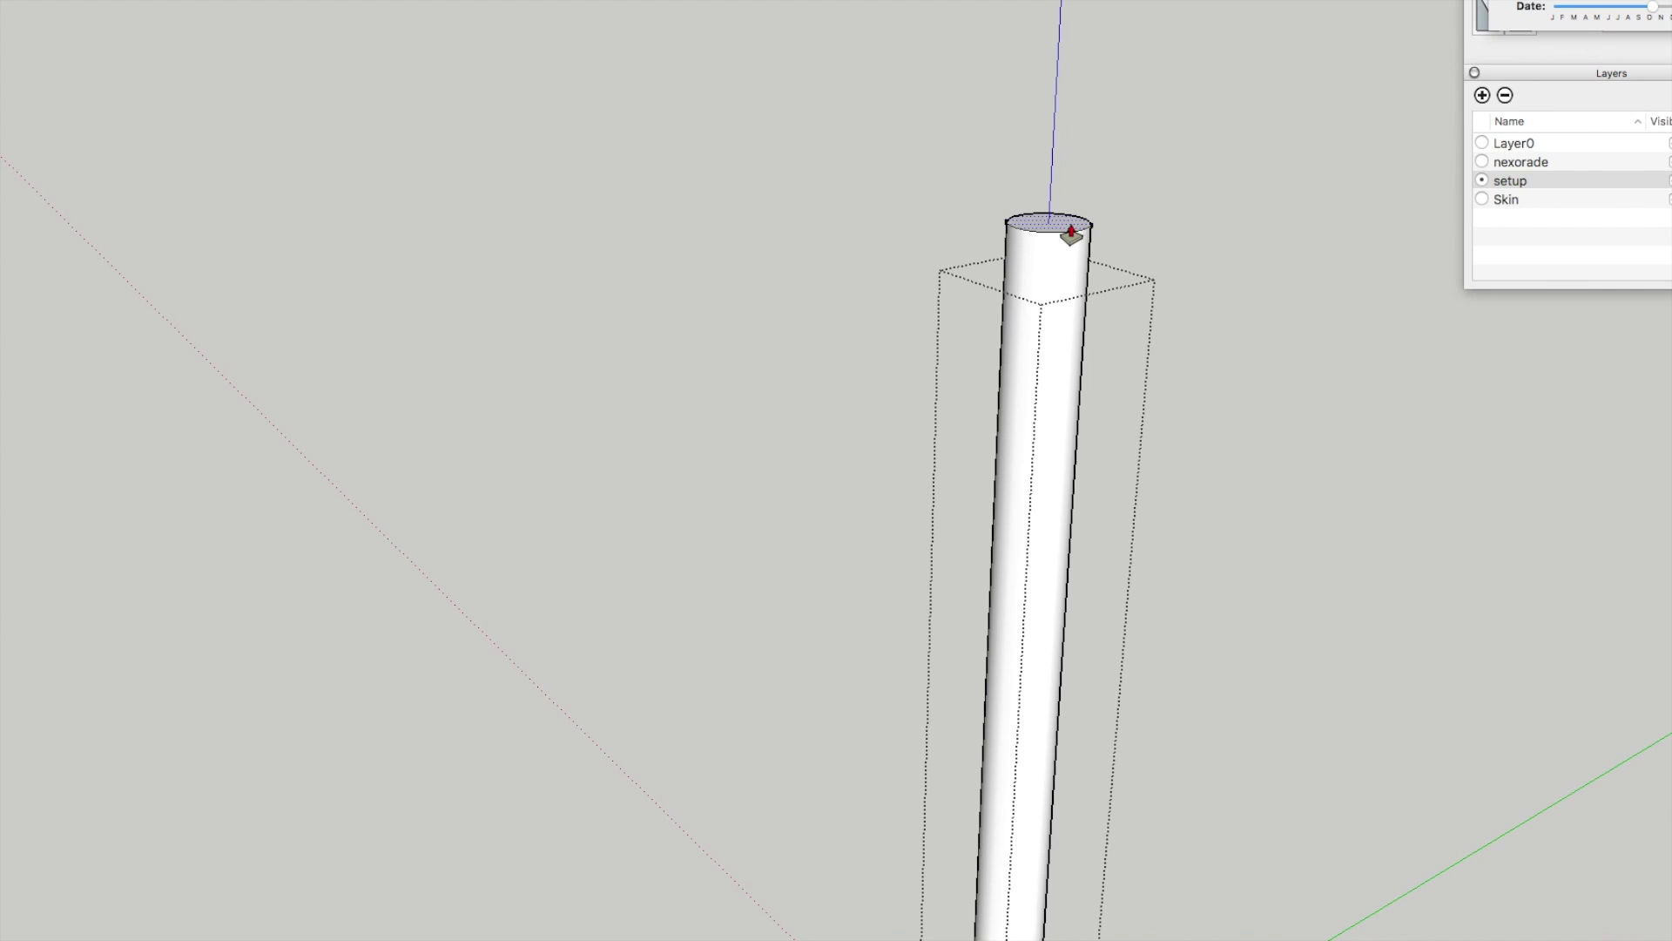
left_click(1068, 75)
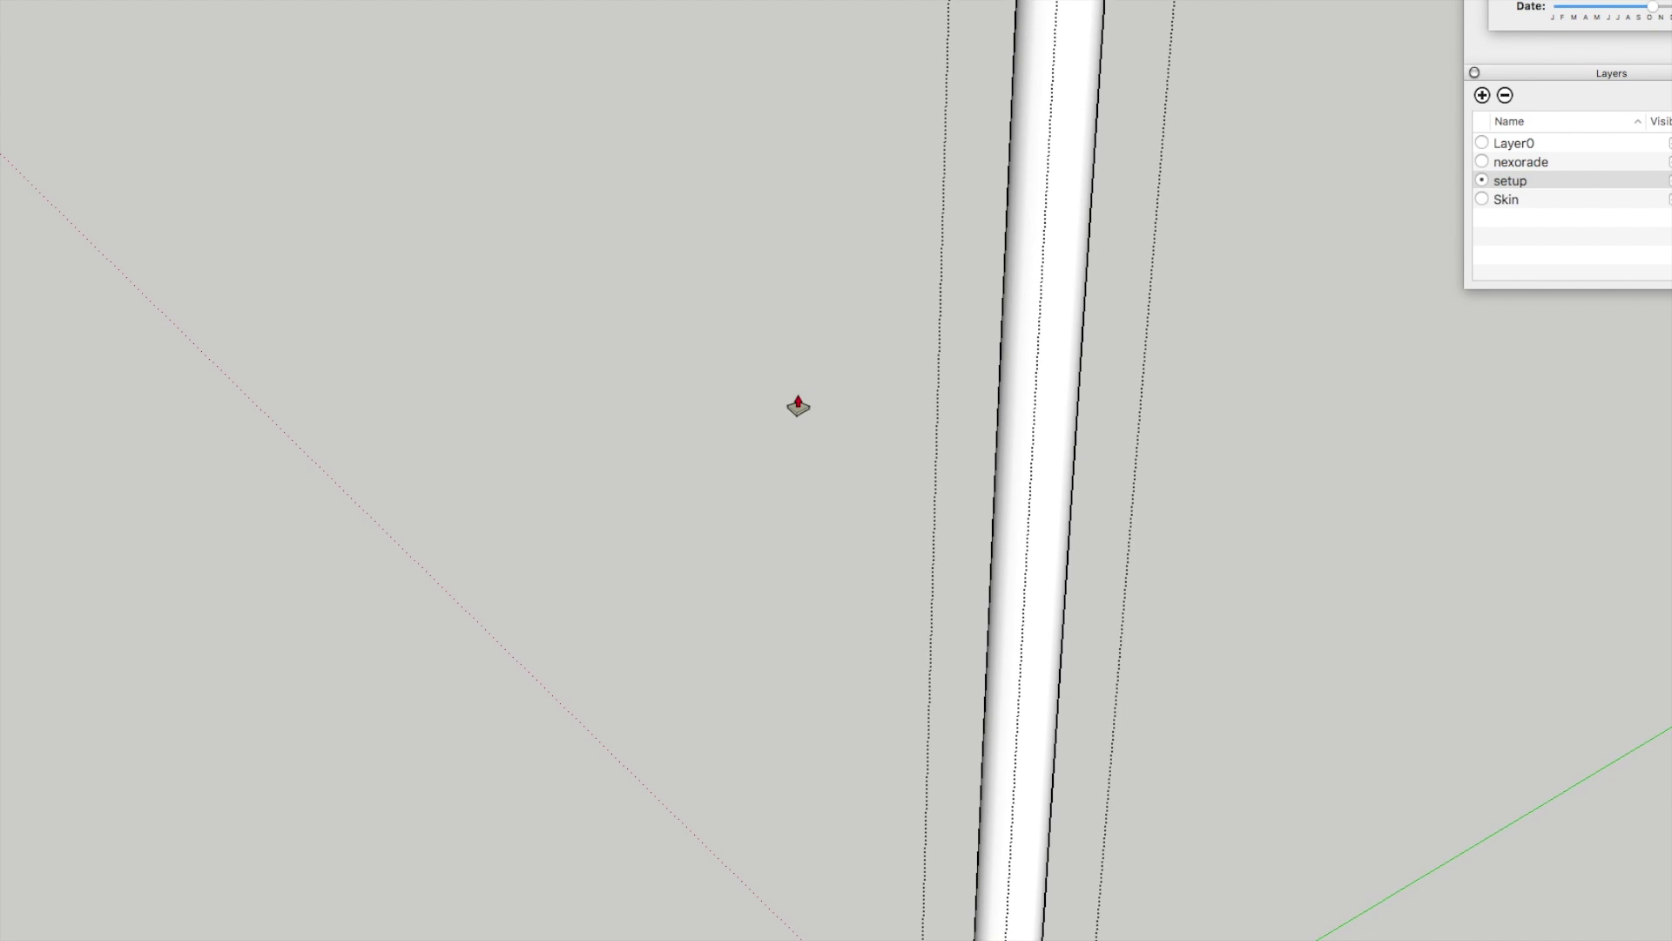
Step: Push the left post's bottom face down below the ground plane
scroll(1056, 455, "down", 5)
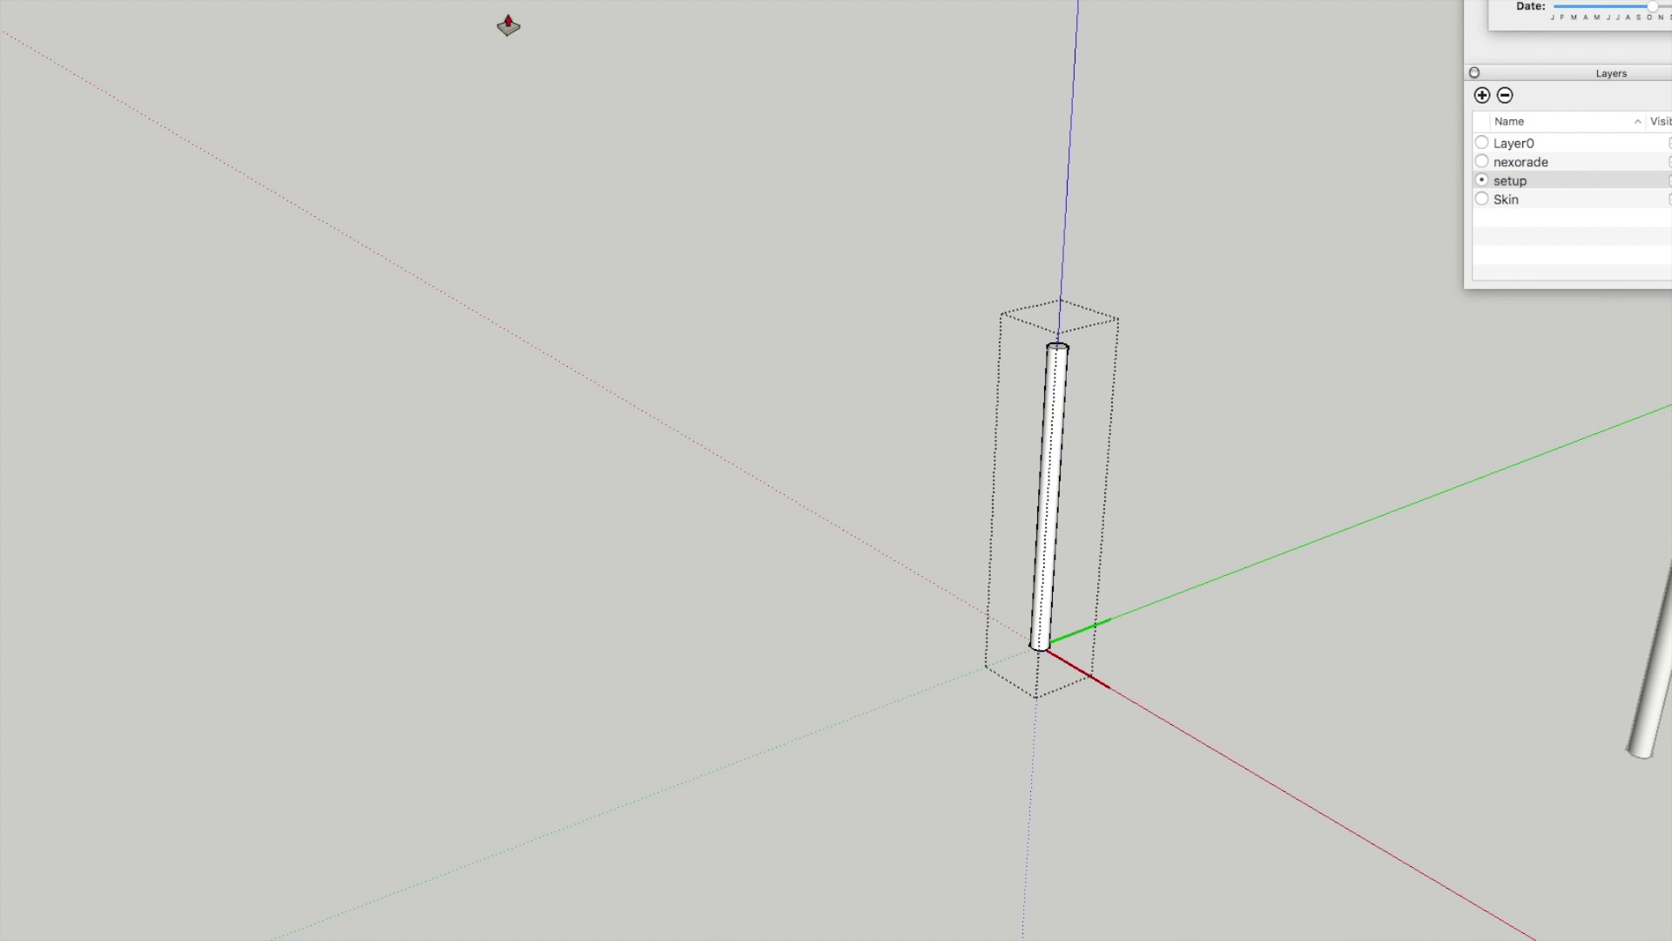
middle_click_drag(1194, 781, 1204, 822)
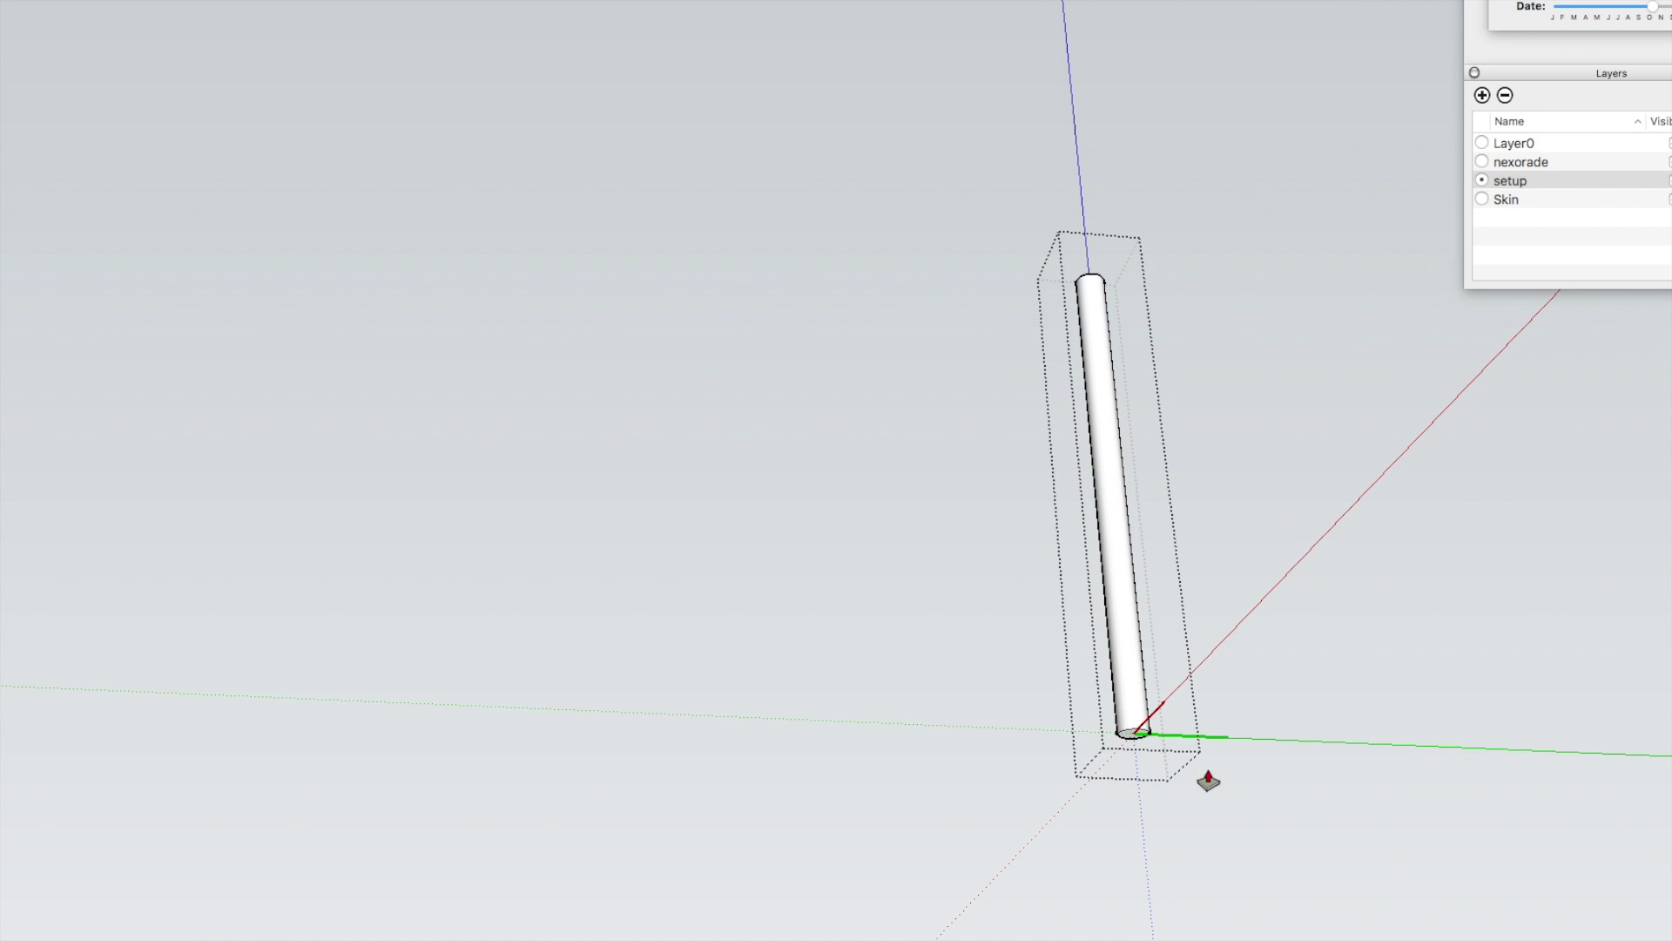
left_click_drag(1127, 740, 1149, 862)
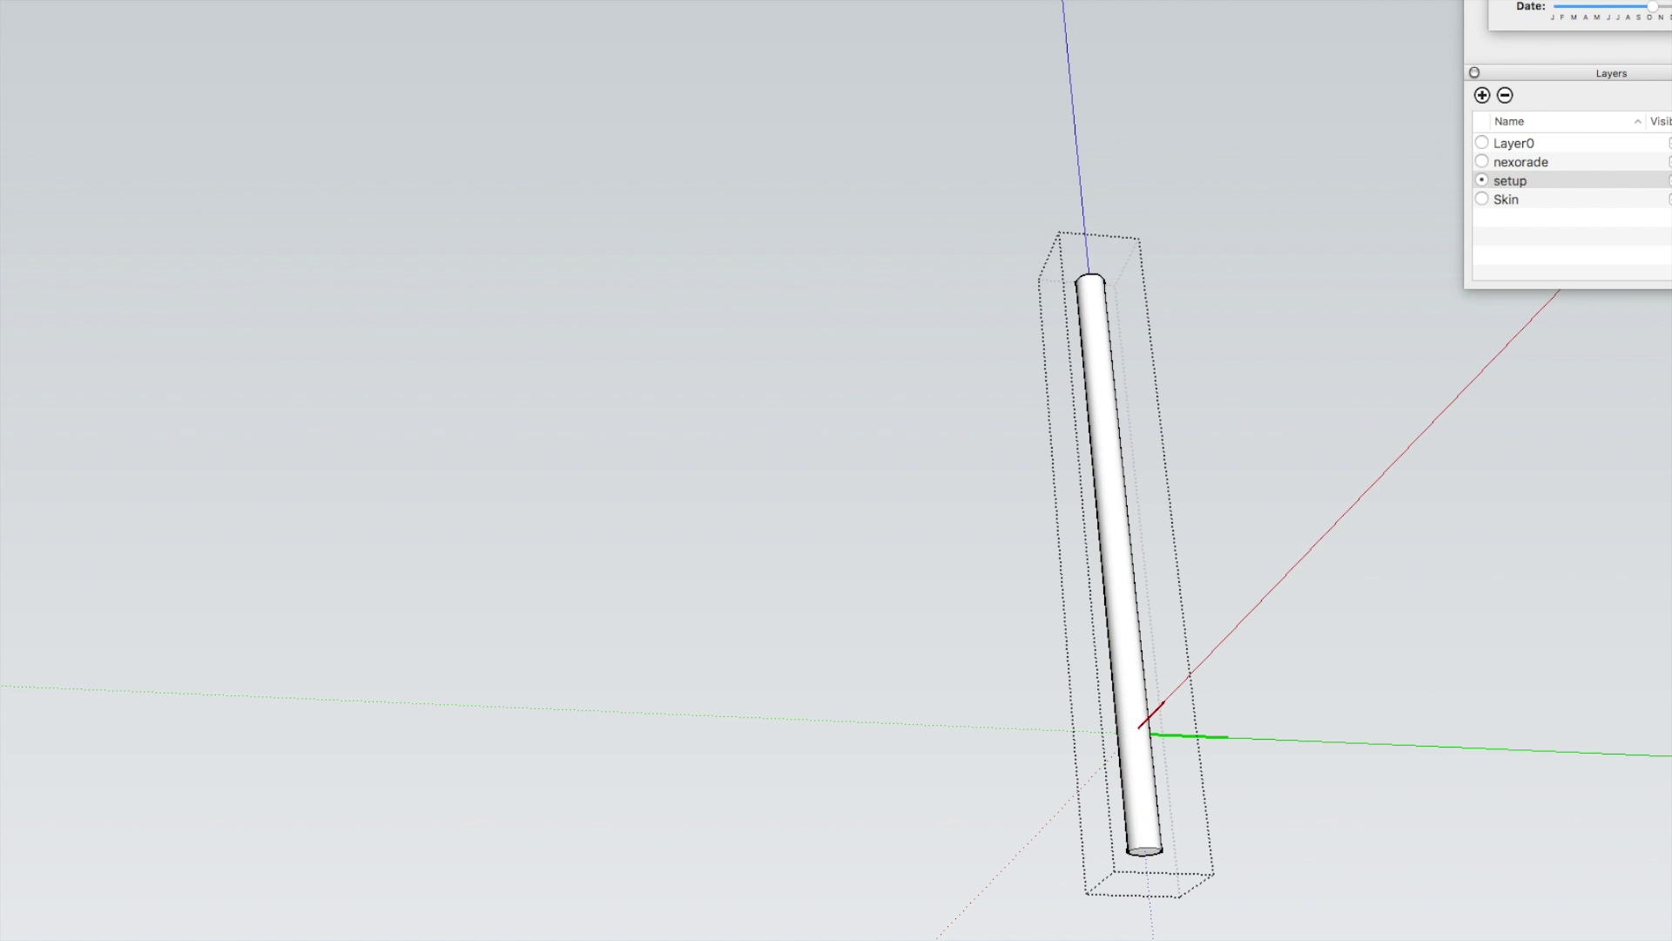
scroll(583, 506, "down", 3)
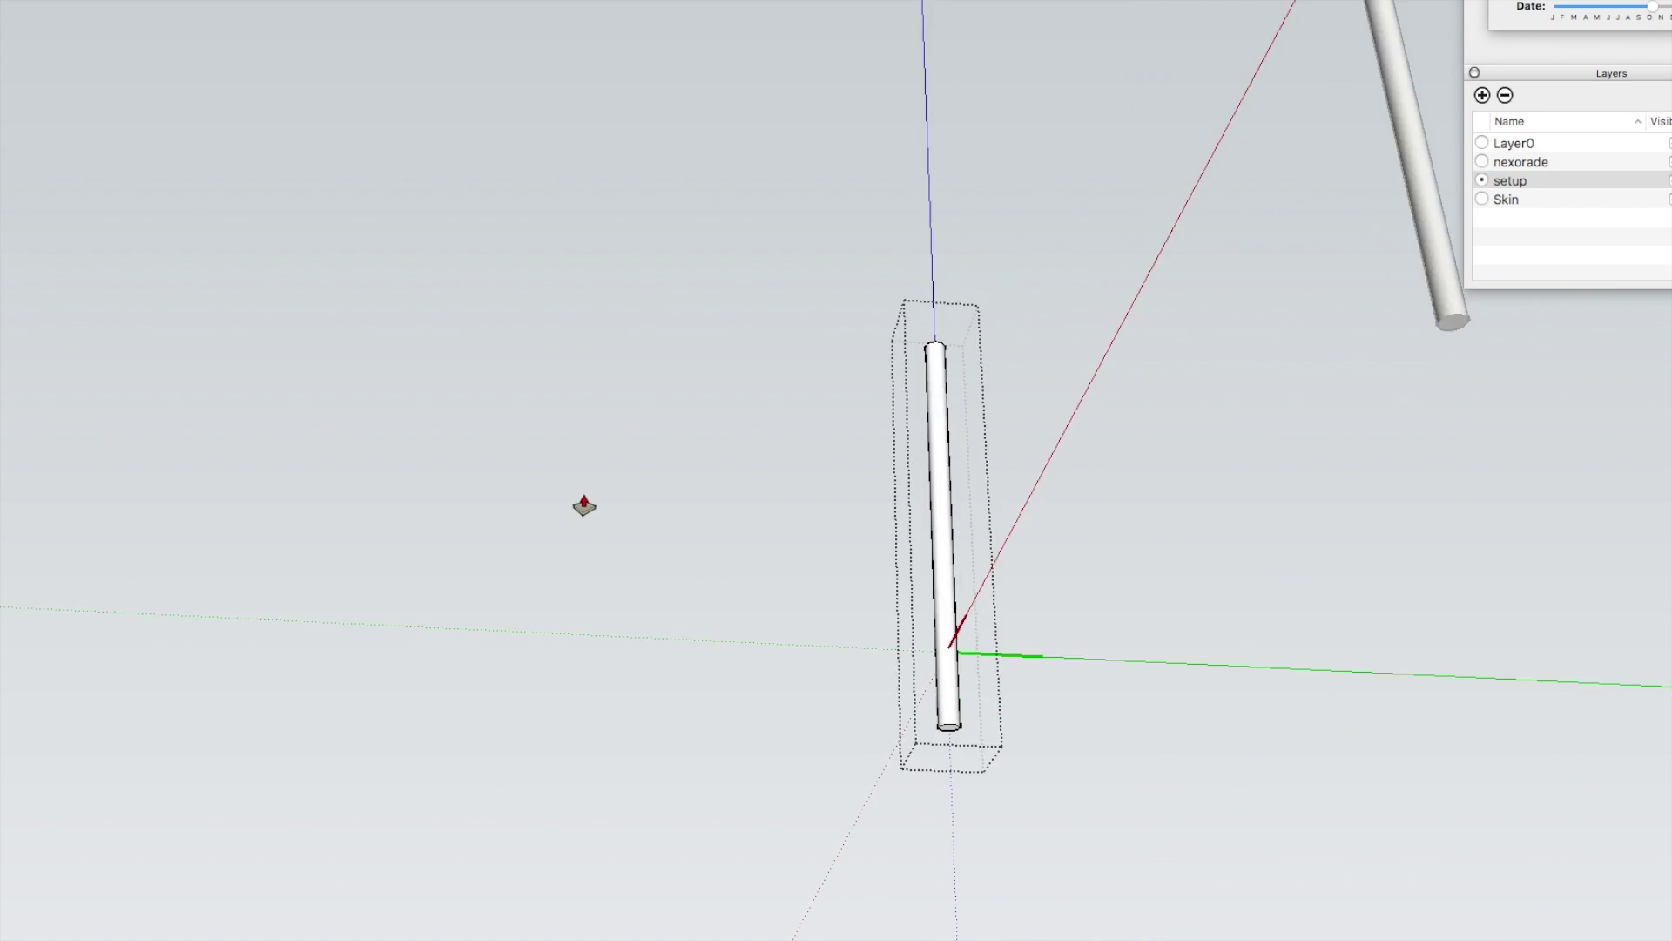
scroll(583, 506, "down", 1)
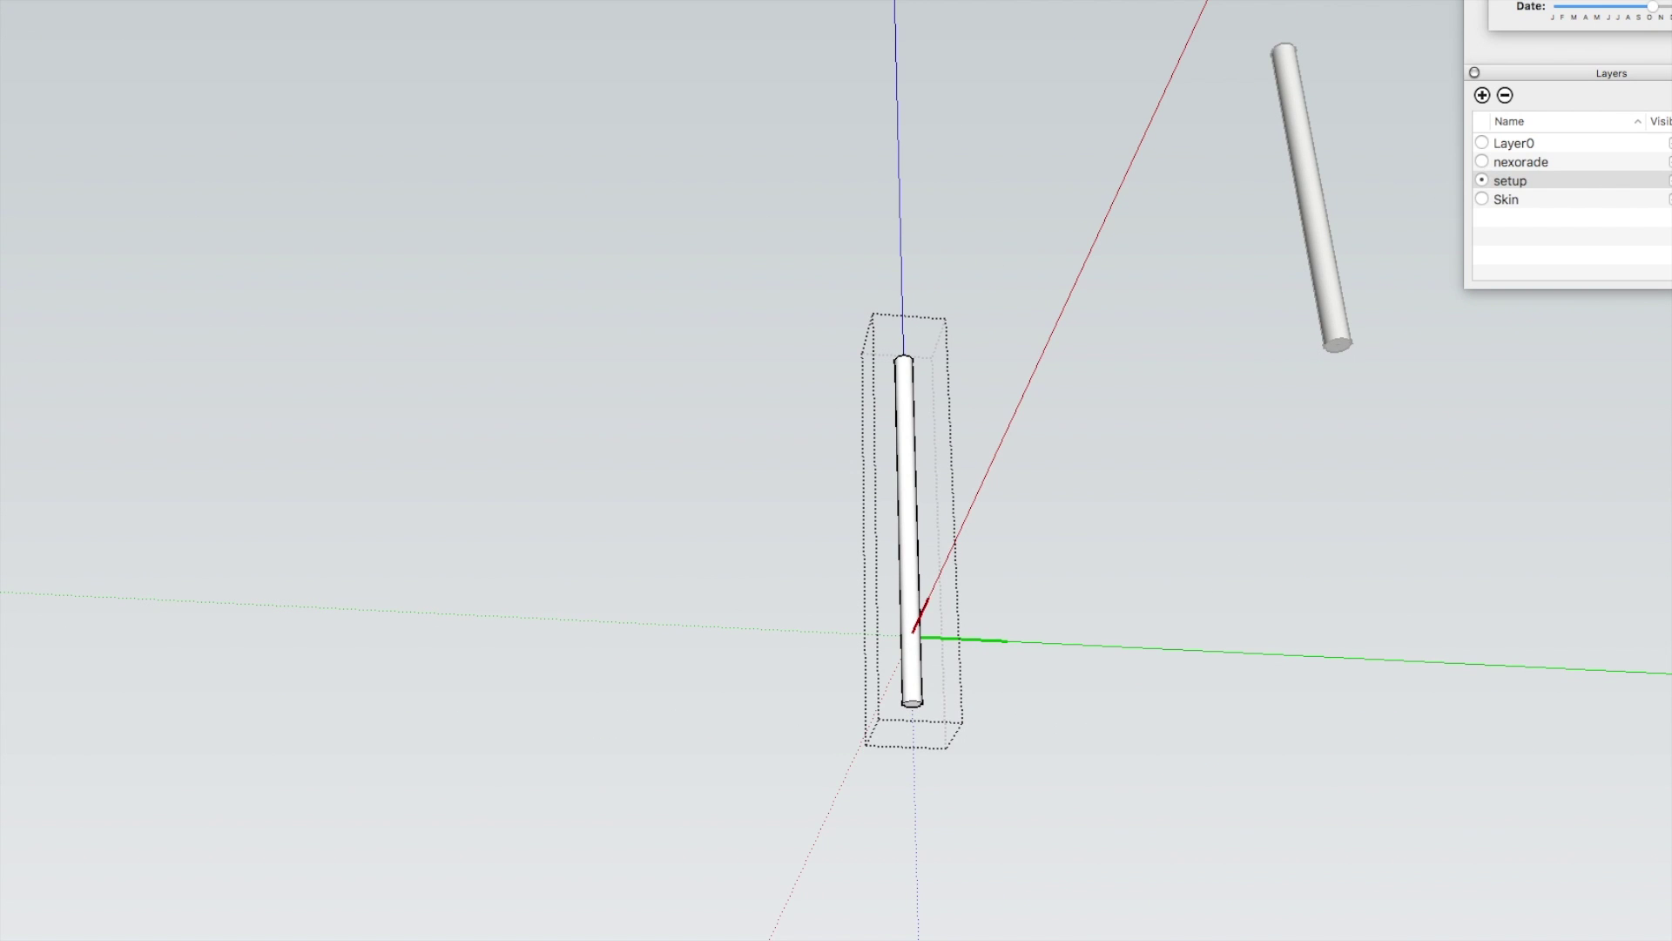
Step: Extend the right post's bottom end downward, then view the posts from lower and farther out
left_click(1309, 127)
double_click(1306, 134)
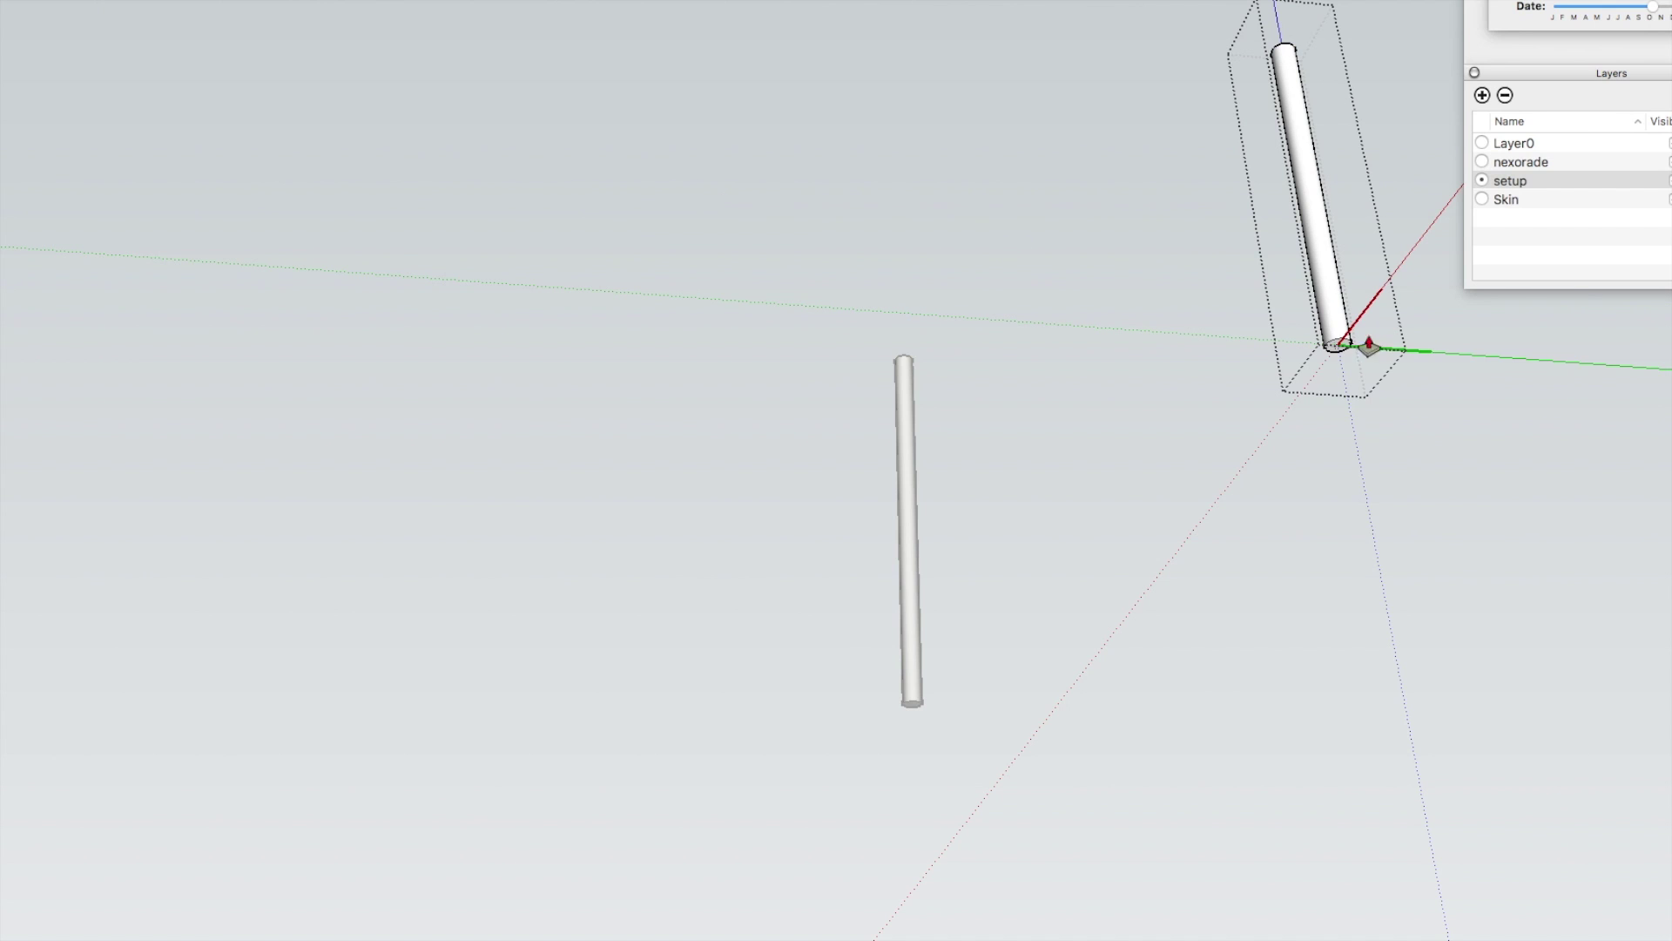
left_click_drag(1337, 349, 1354, 431)
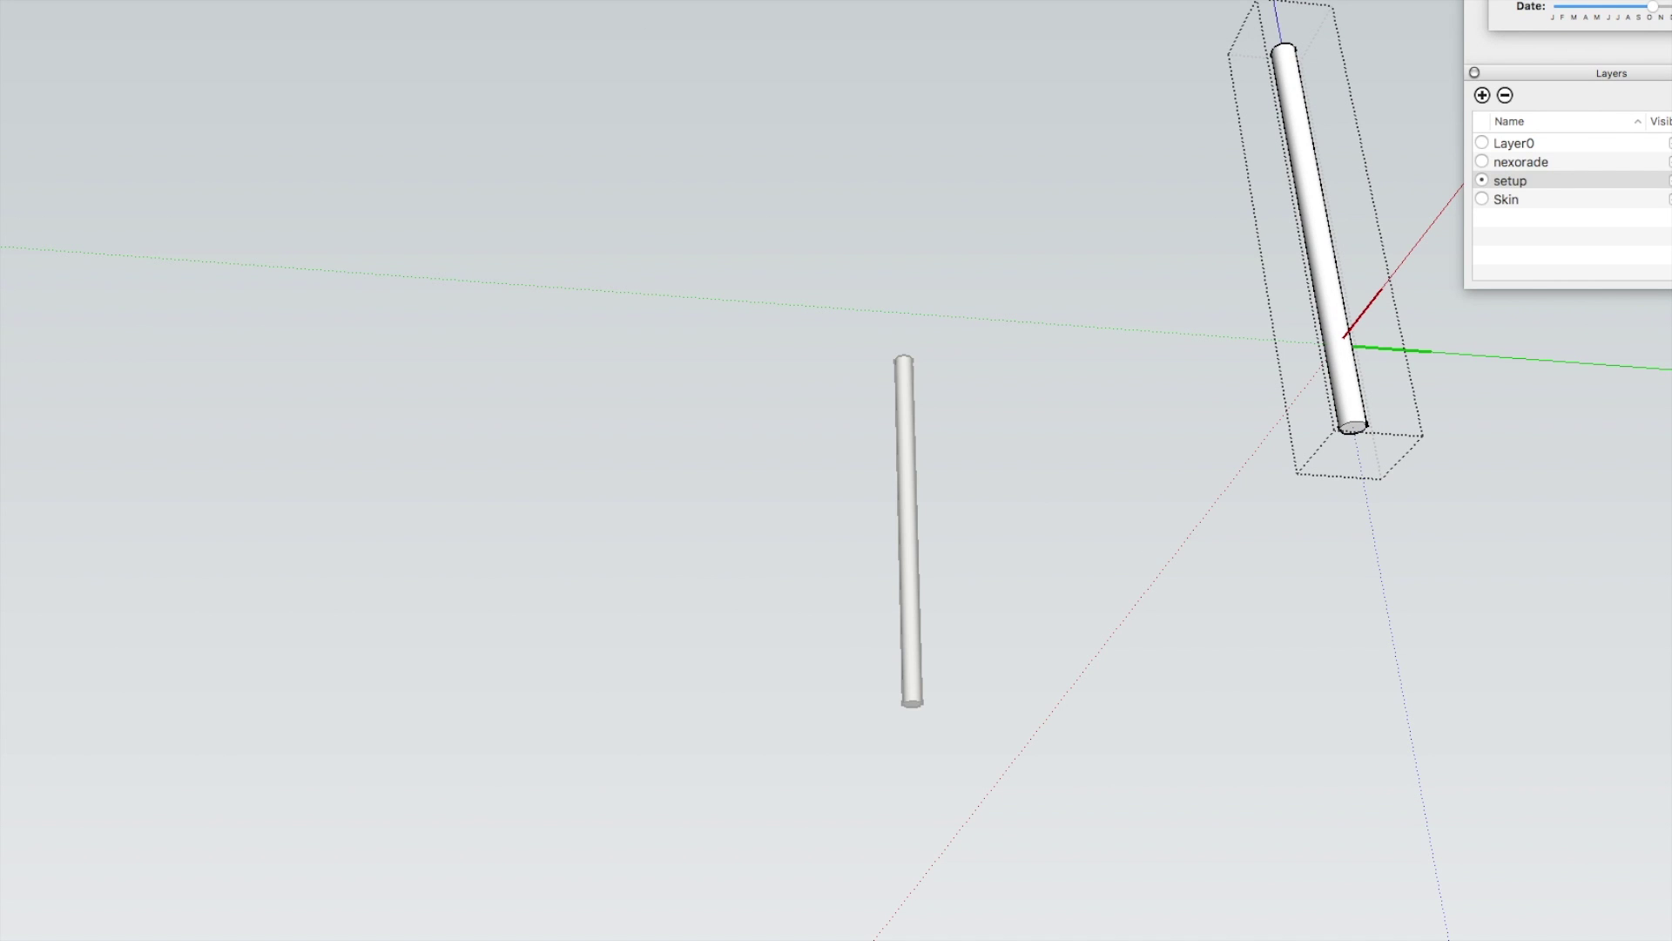
middle_click_drag(1276, 180, 1246, 343)
scroll(1251, 349, "up", 5)
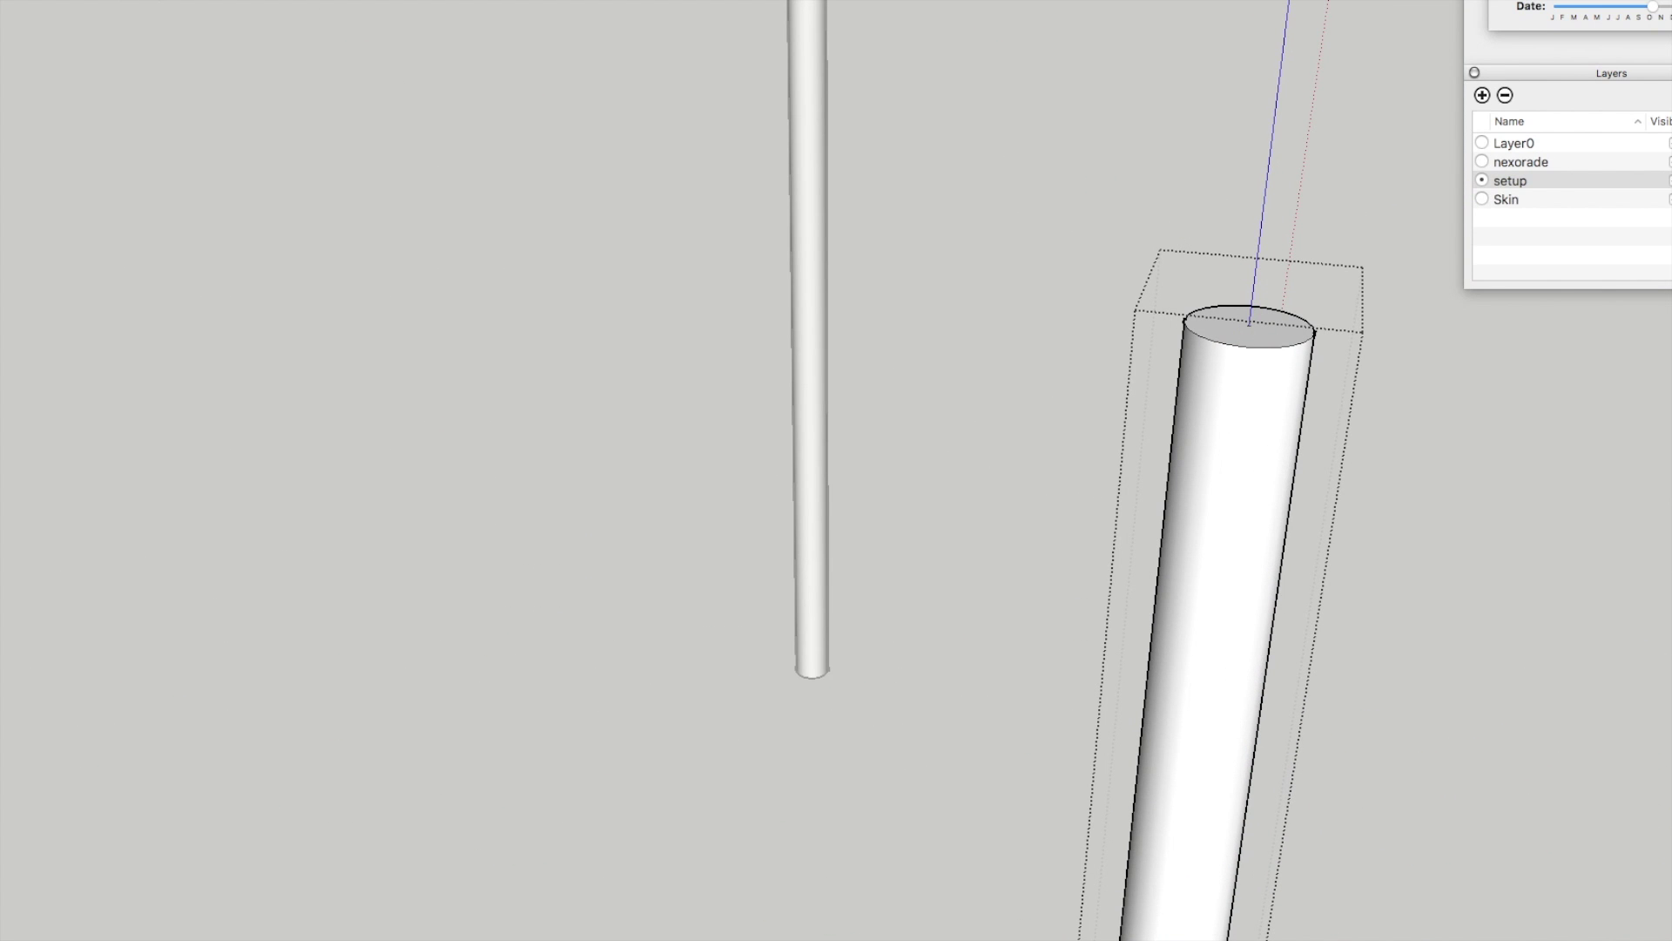
scroll(1282, 294, "down", 5)
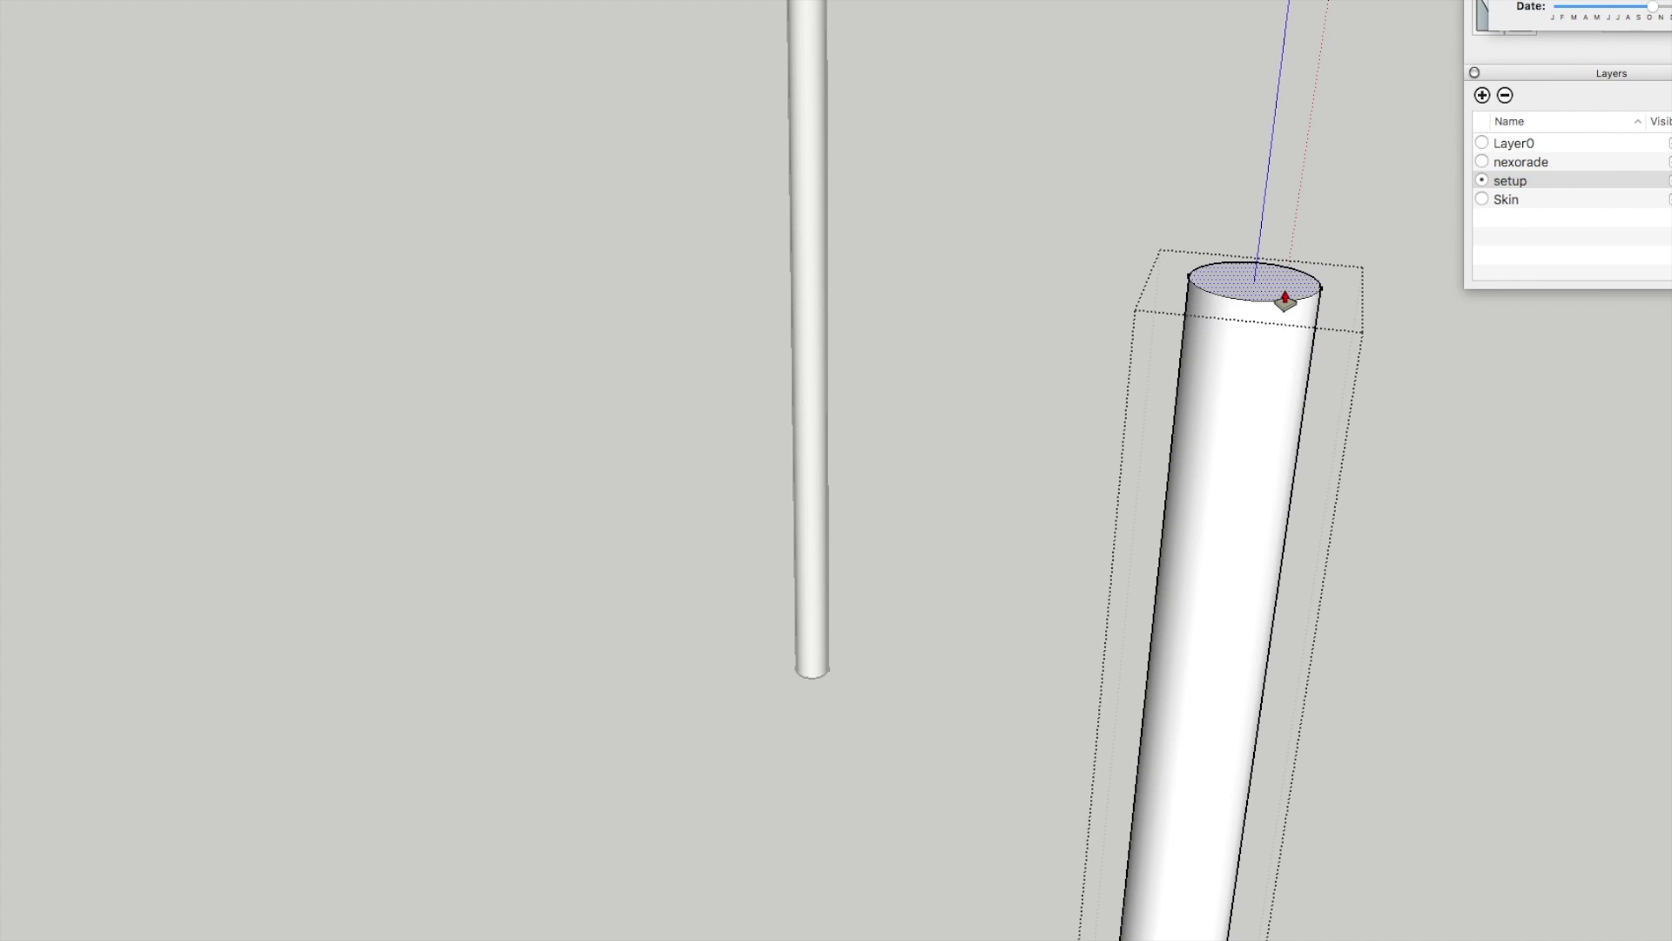
scroll(1285, 299, "down", 4)
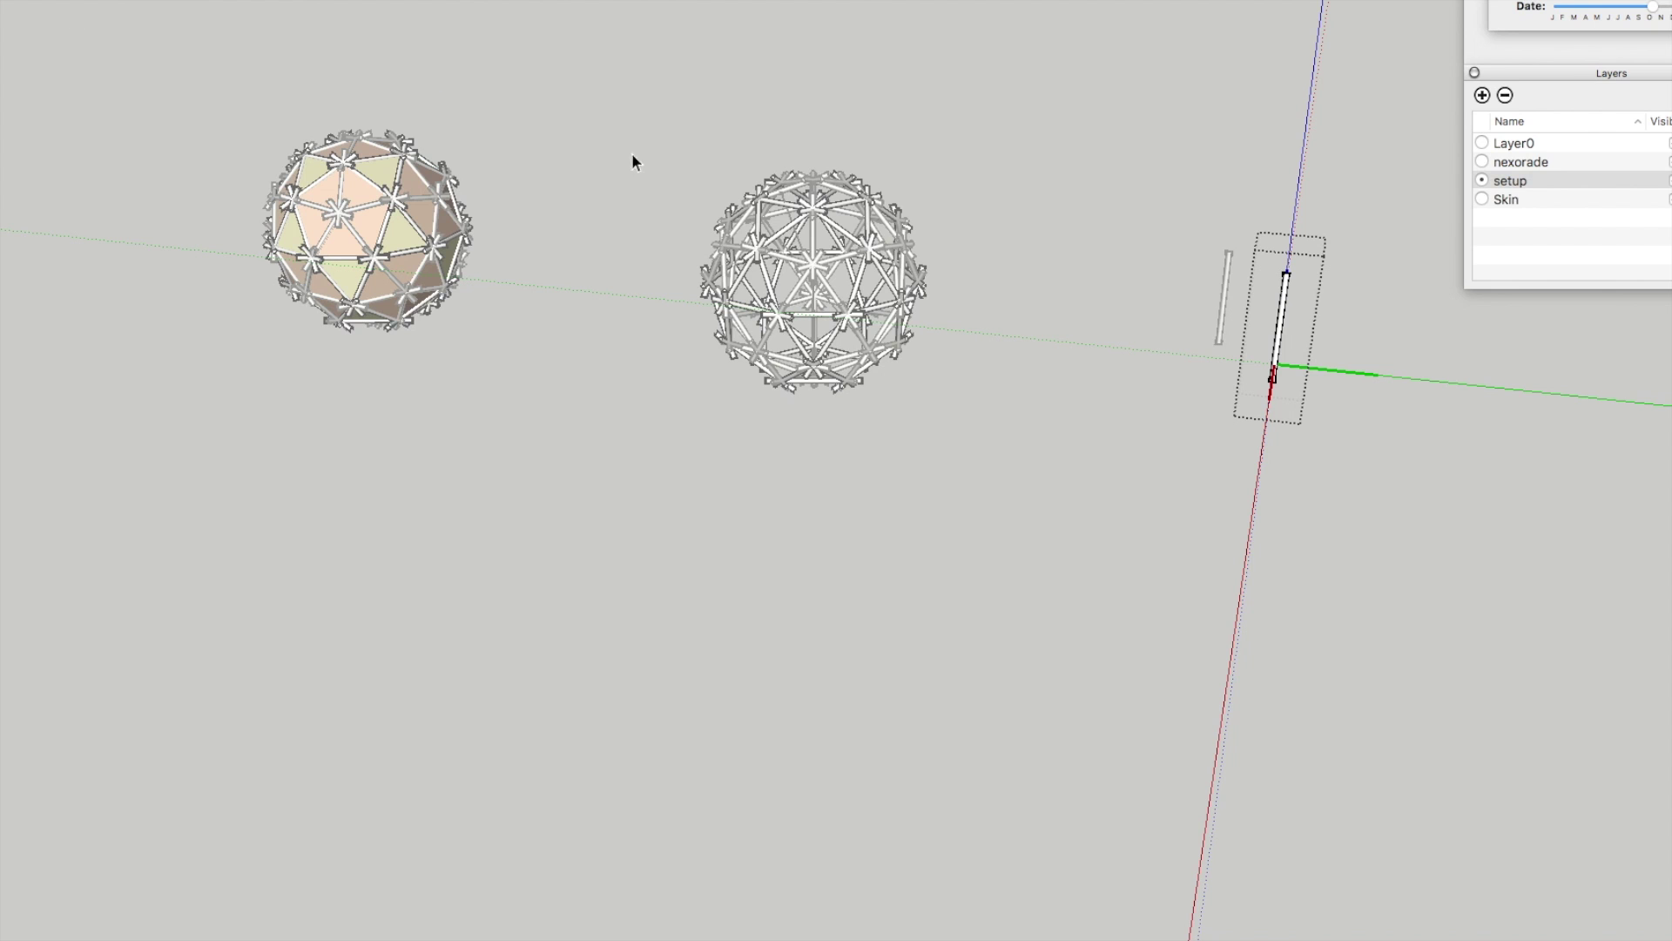
Step: Orbit to view the pipe sphere from above and select one Equalpipe component
scroll(762, 345, "up", 8)
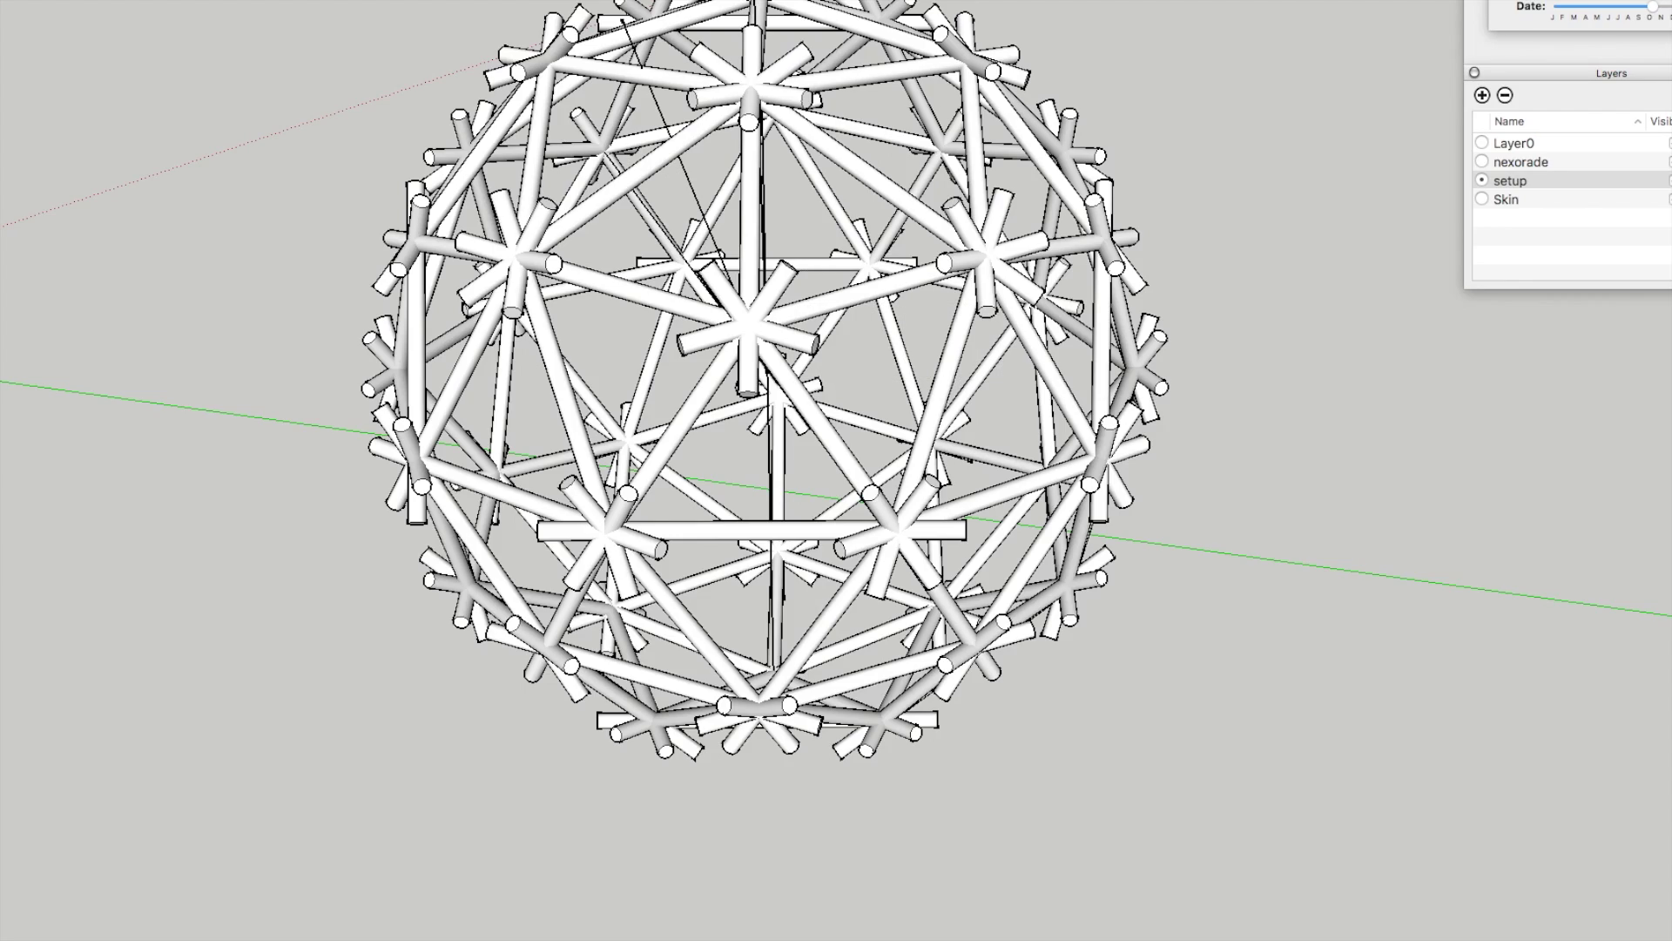
mouse_move(729, 282)
middle_mouse_down()
mouse_move(989, 328)
mouse_move(918, 254)
mouse_move(897, 305)
mouse_move(1017, 314)
mouse_move(1142, 354)
middle_mouse_up()
middle_click_drag(1057, 272, 1025, 384)
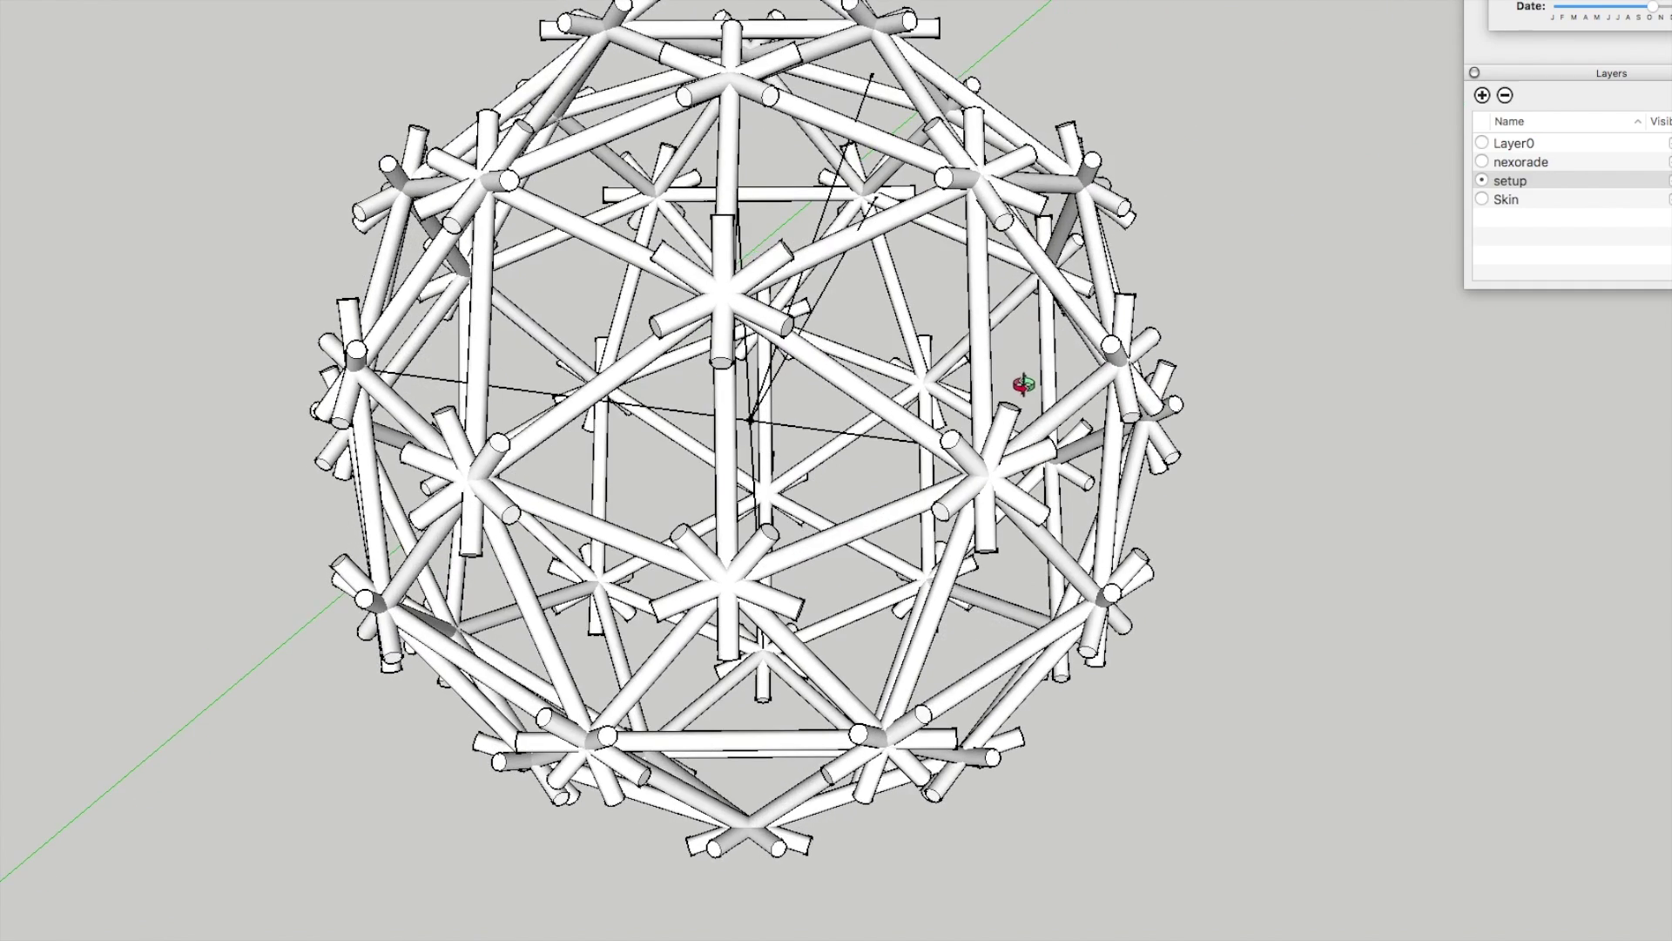
scroll(963, 642, "down", 3)
scroll(896, 233, "up", 3)
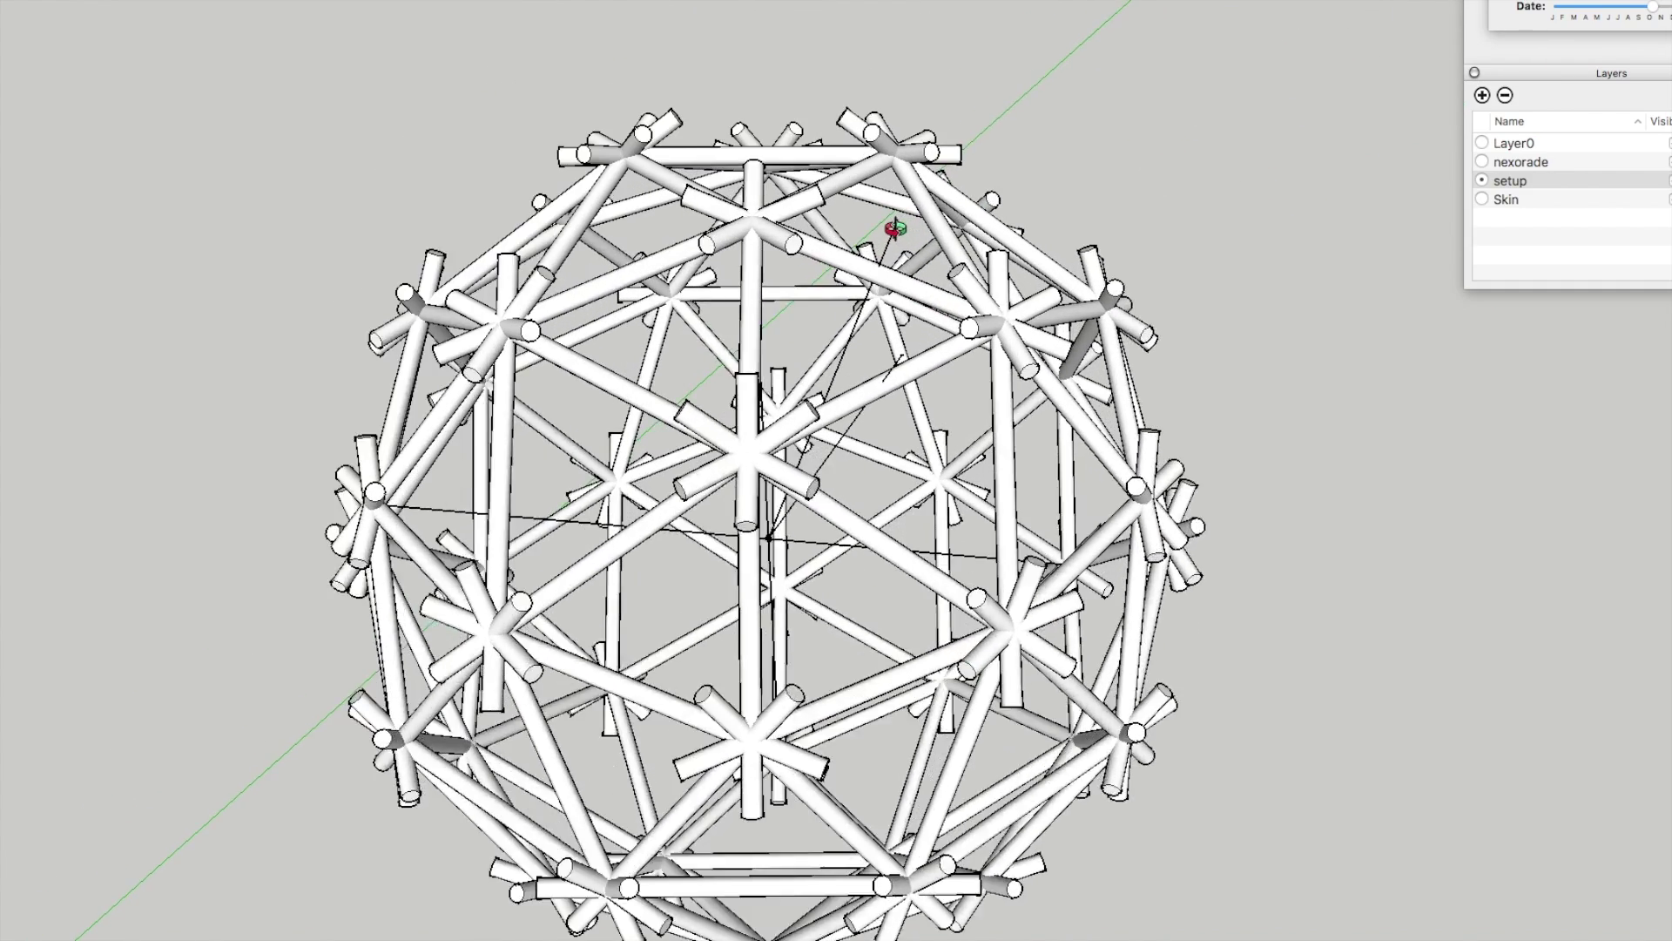
mouse_move(936, 388)
middle_mouse_down()
mouse_move(848, 403)
mouse_move(789, 324)
mouse_move(855, 328)
middle_mouse_up()
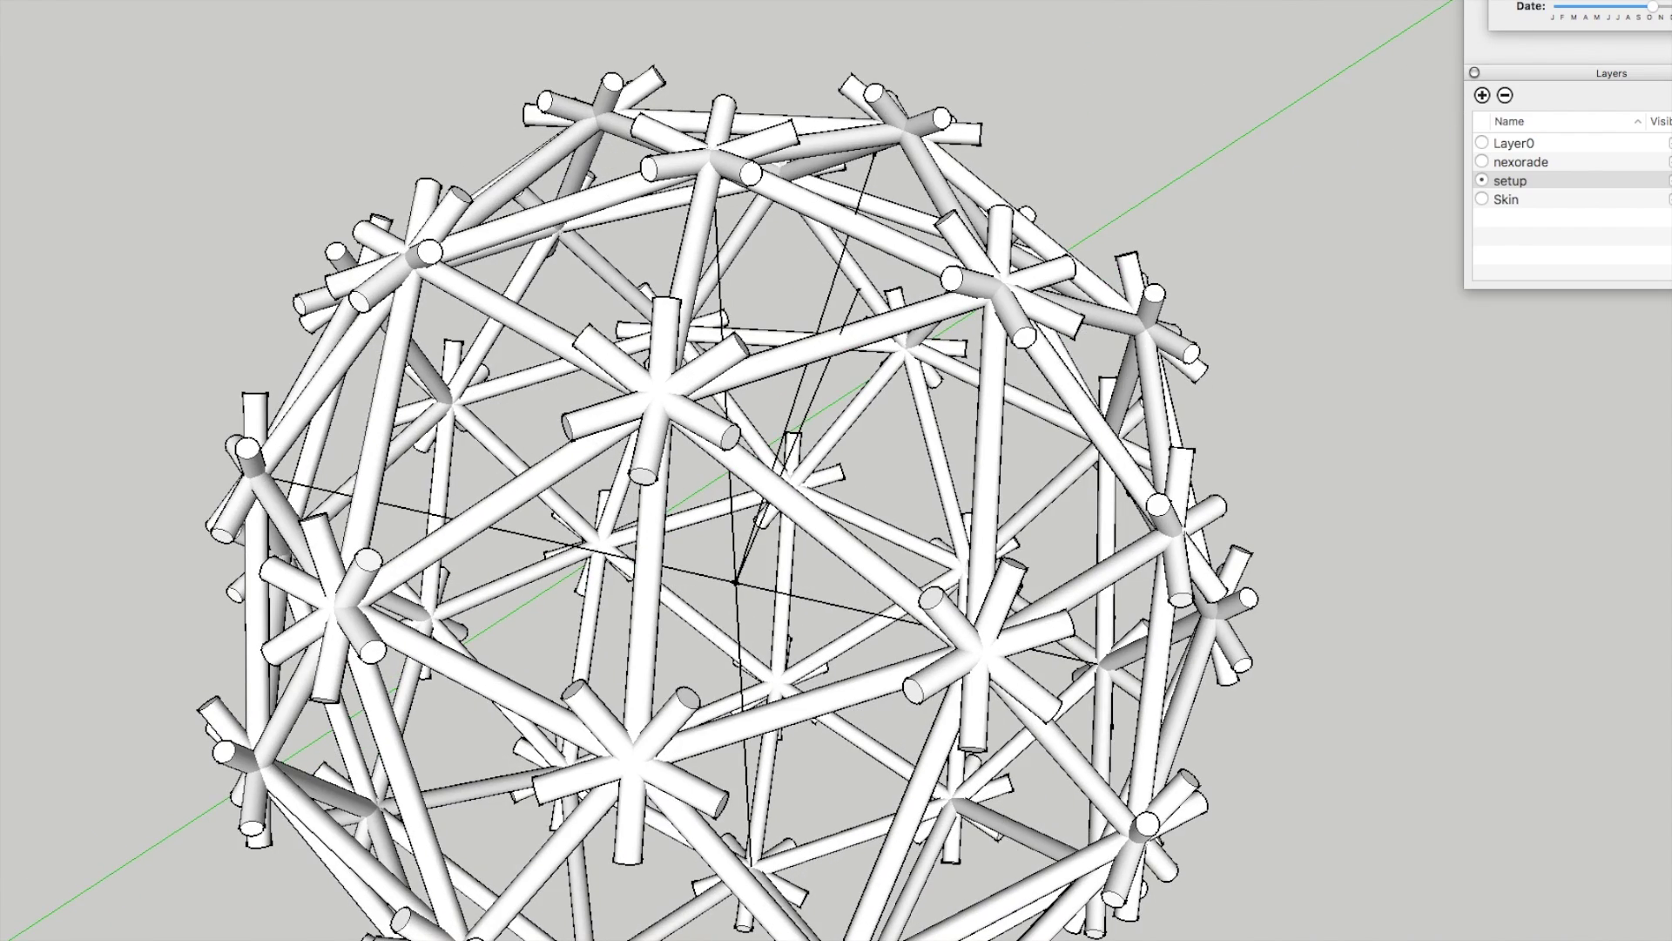
left_click(906, 329)
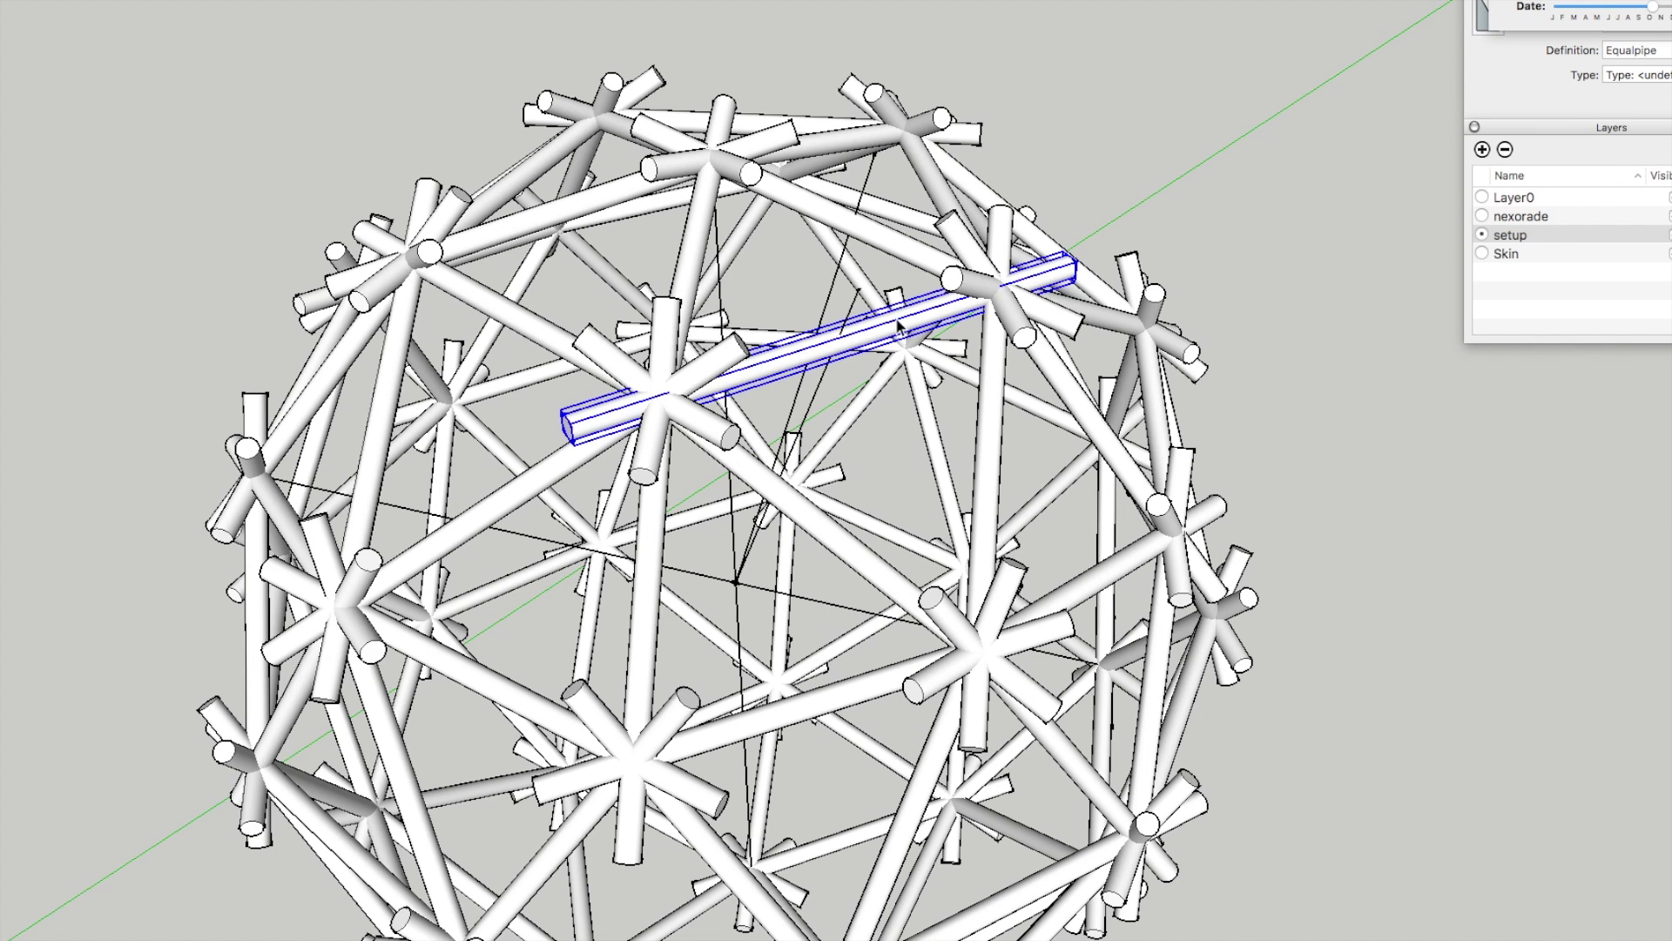
Step: Select all geometry inside the Equalpipe component and start rotating it about its middle
double_click(897, 320)
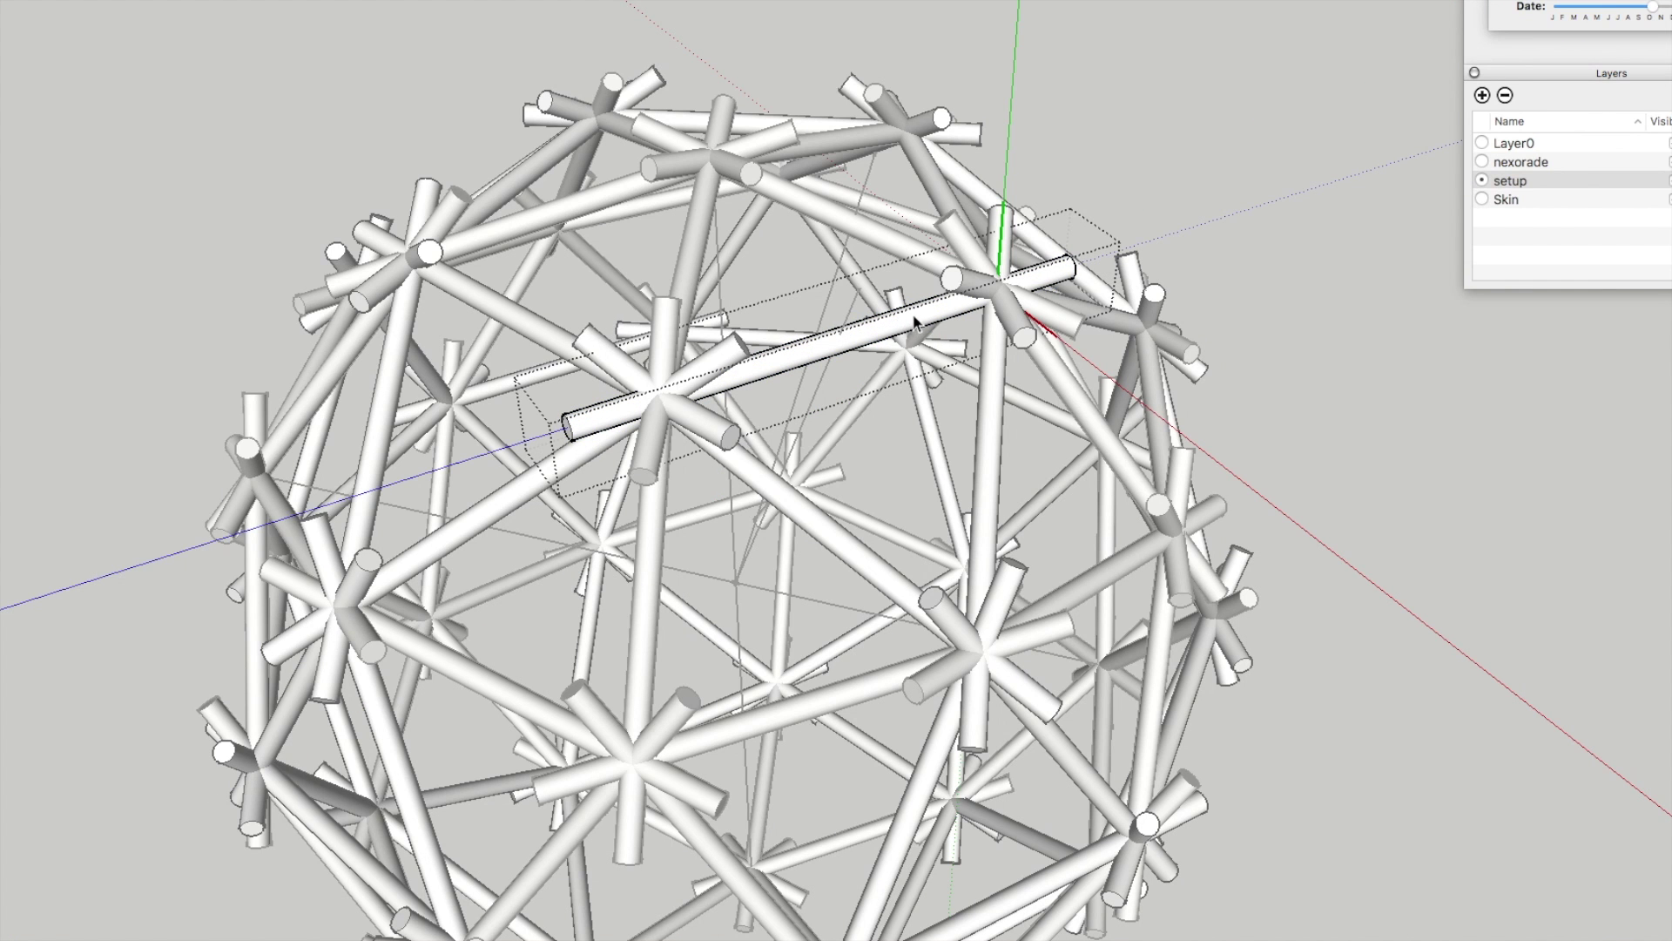
triple_click(853, 335)
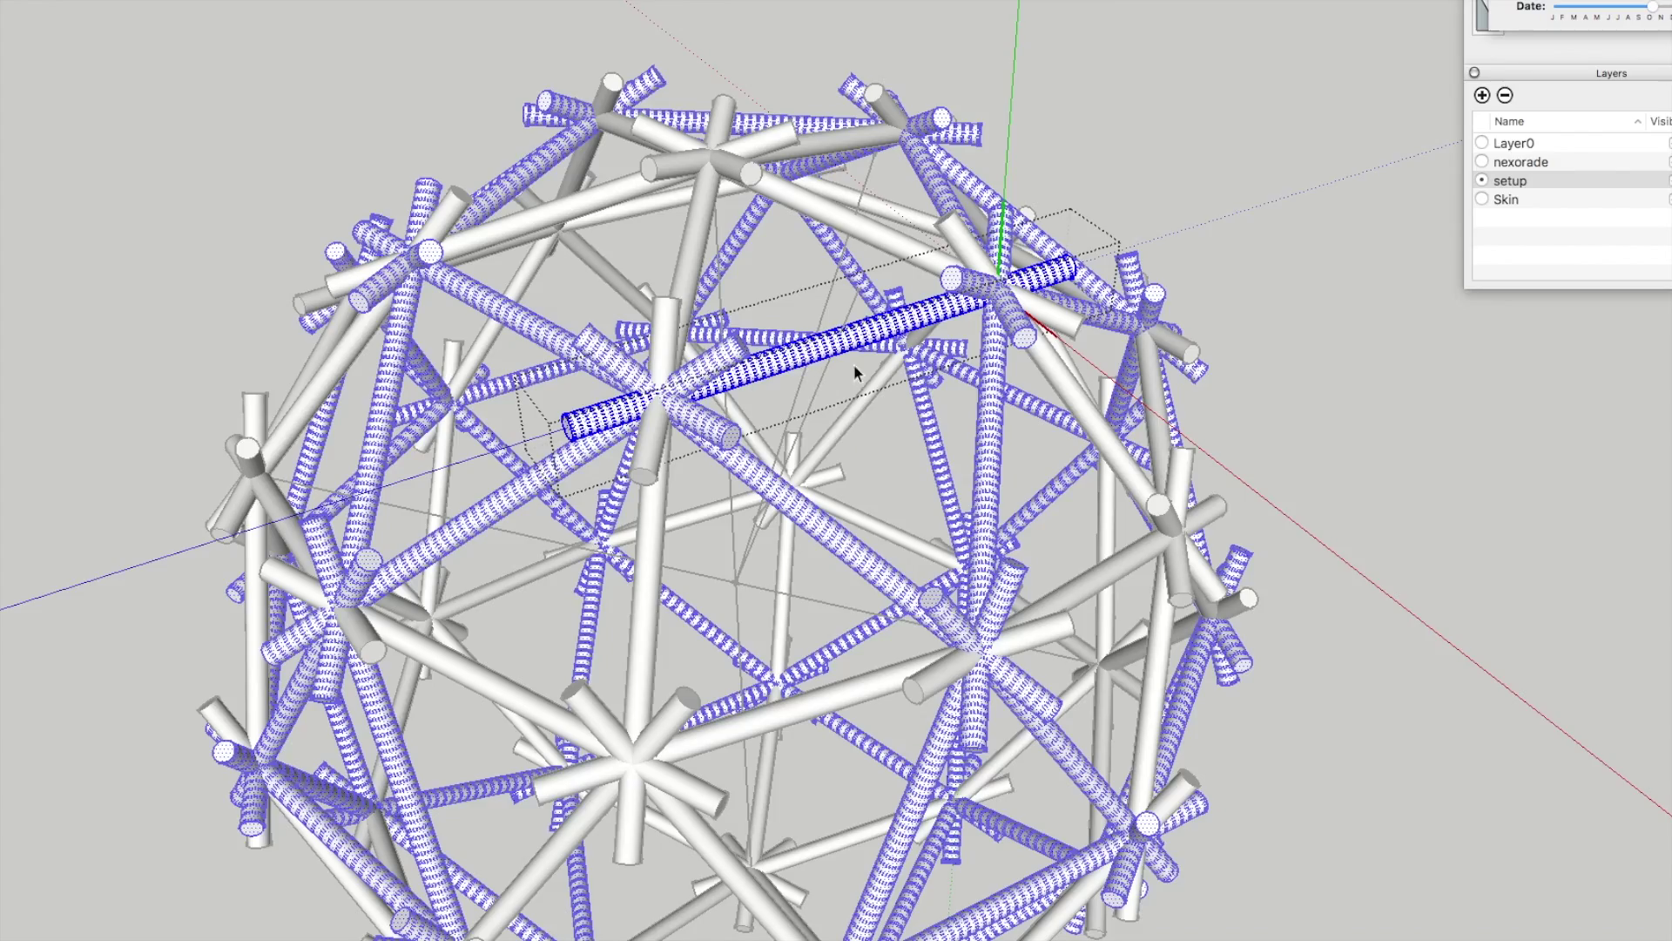
mouse_move(894, 391)
middle_mouse_down()
mouse_move(1139, 336)
mouse_move(844, 358)
mouse_move(959, 347)
mouse_move(1001, 362)
mouse_move(933, 350)
mouse_move(1142, 325)
mouse_move(1064, 336)
mouse_move(1008, 299)
mouse_move(941, 287)
mouse_move(880, 357)
middle_mouse_up()
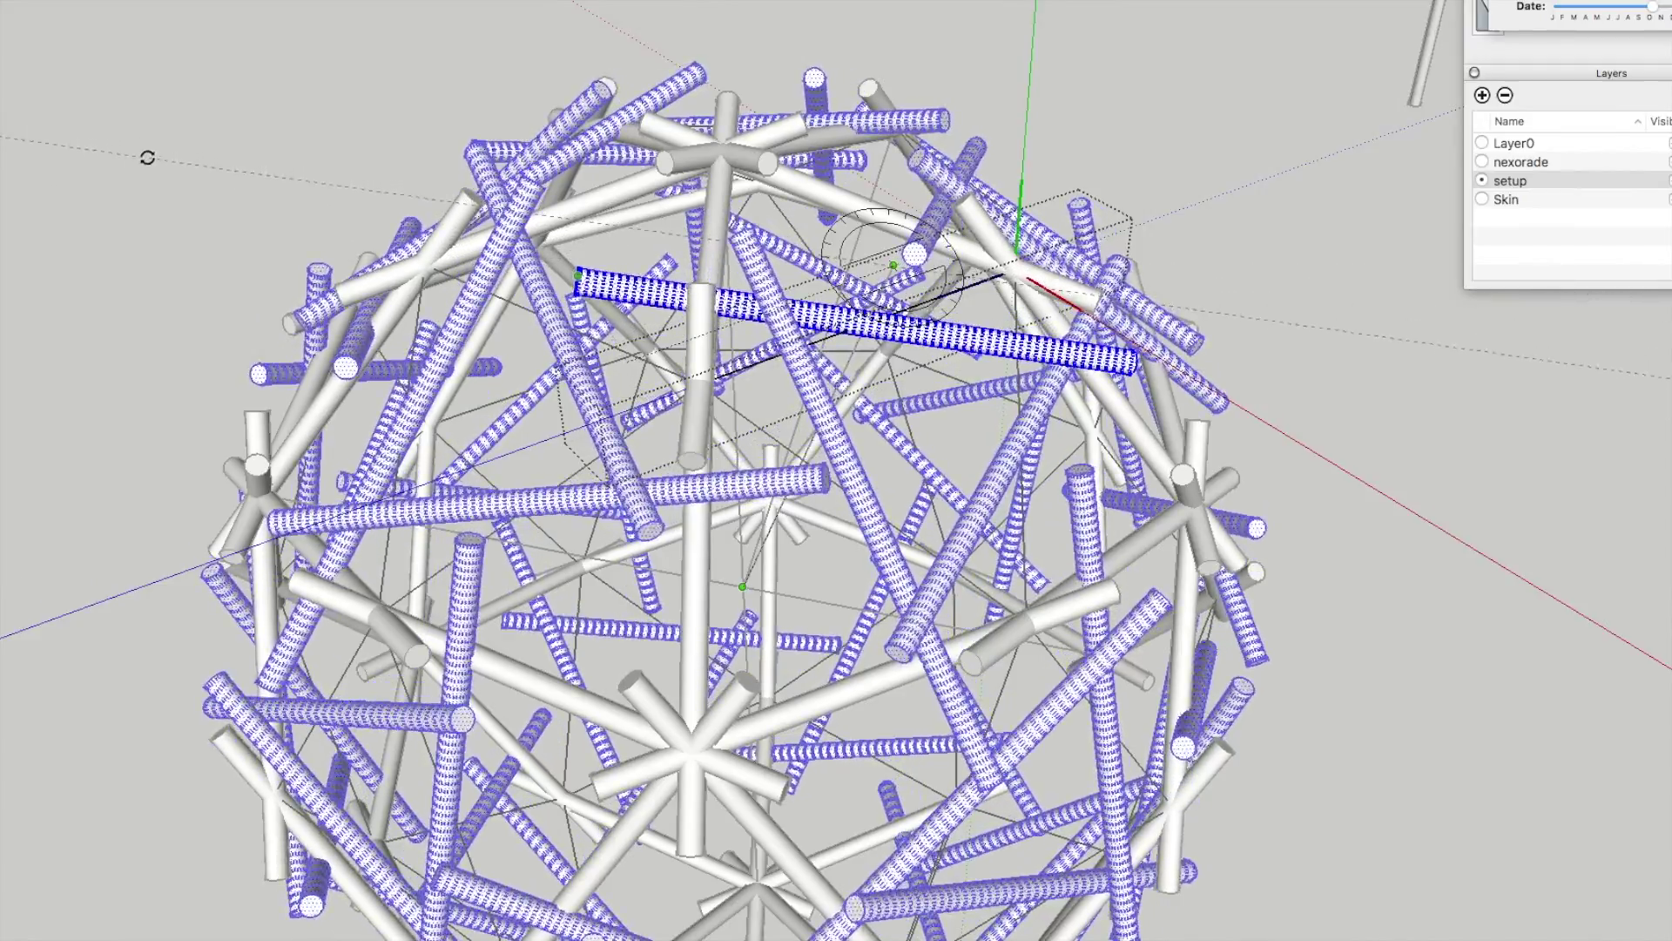
Step: Commit the pipes' new tilt and orbit around the woven sphere
left_click(156, 197)
scroll(600, 198, "up", 5)
scroll(602, 226, "down", 10)
left_click(810, 98)
middle_click_drag(810, 98, 843, 375)
scroll(843, 373, "up", 5)
mouse_move(923, 315)
middle_mouse_down()
mouse_move(766, 329)
mouse_move(758, 369)
mouse_move(1011, 390)
middle_mouse_up()
Step: Try an extra rotation on one pipe, undo it, and exit pipe editing
left_click(990, 396)
double_click(993, 397)
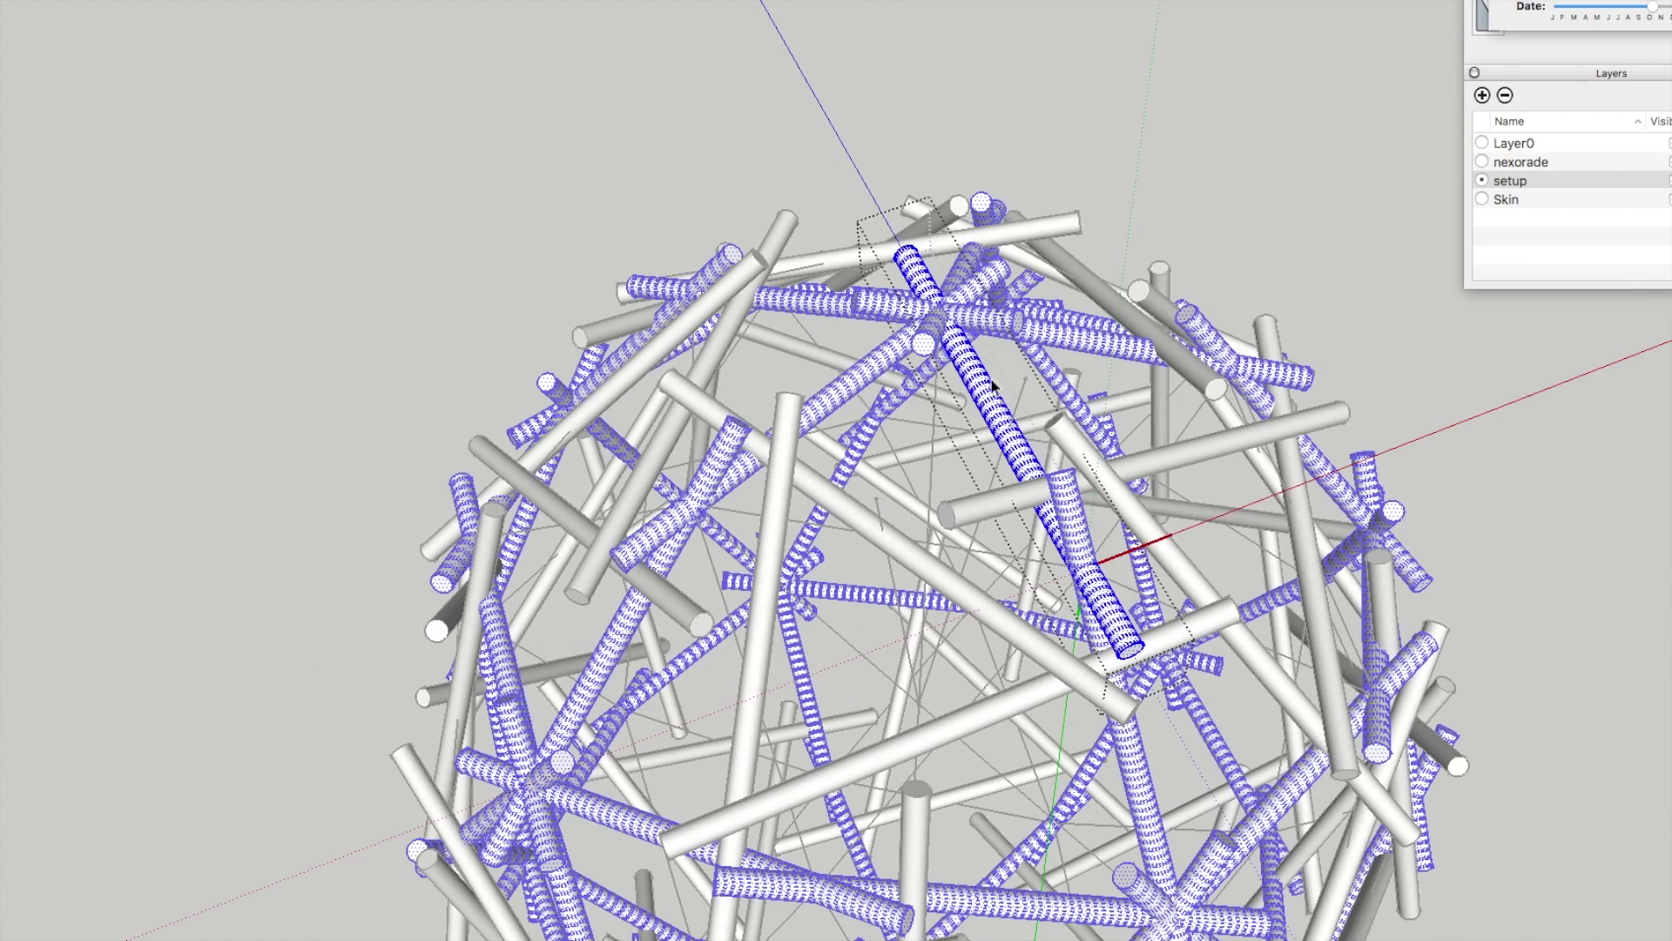
left_click(1028, 375)
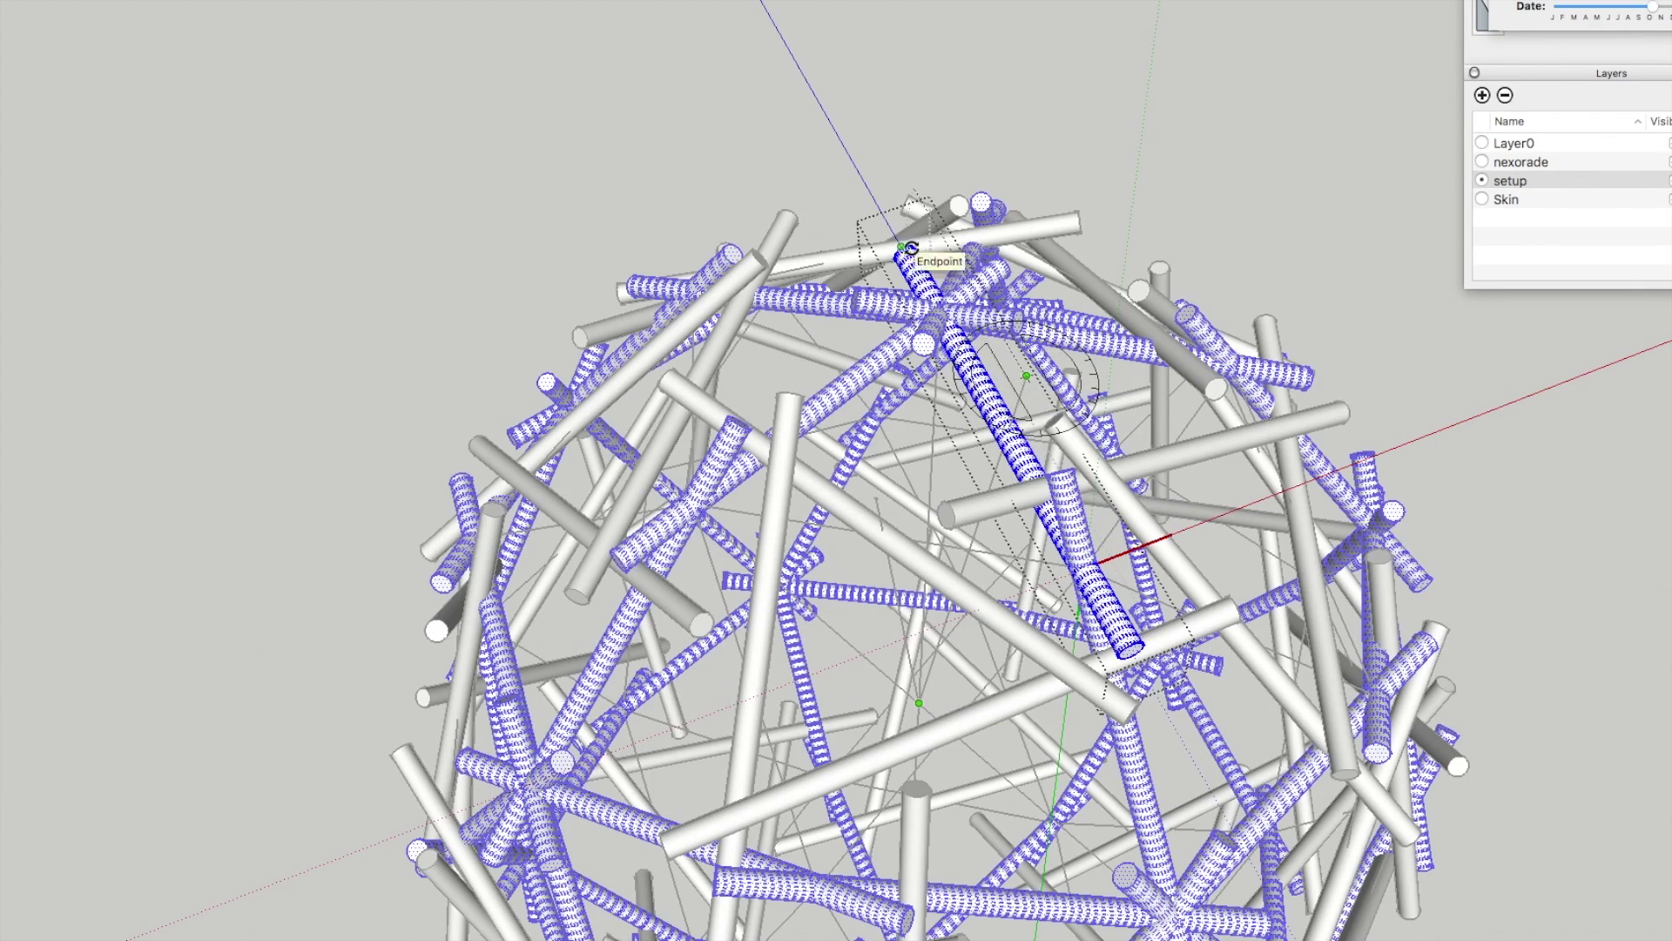
left_click(919, 702)
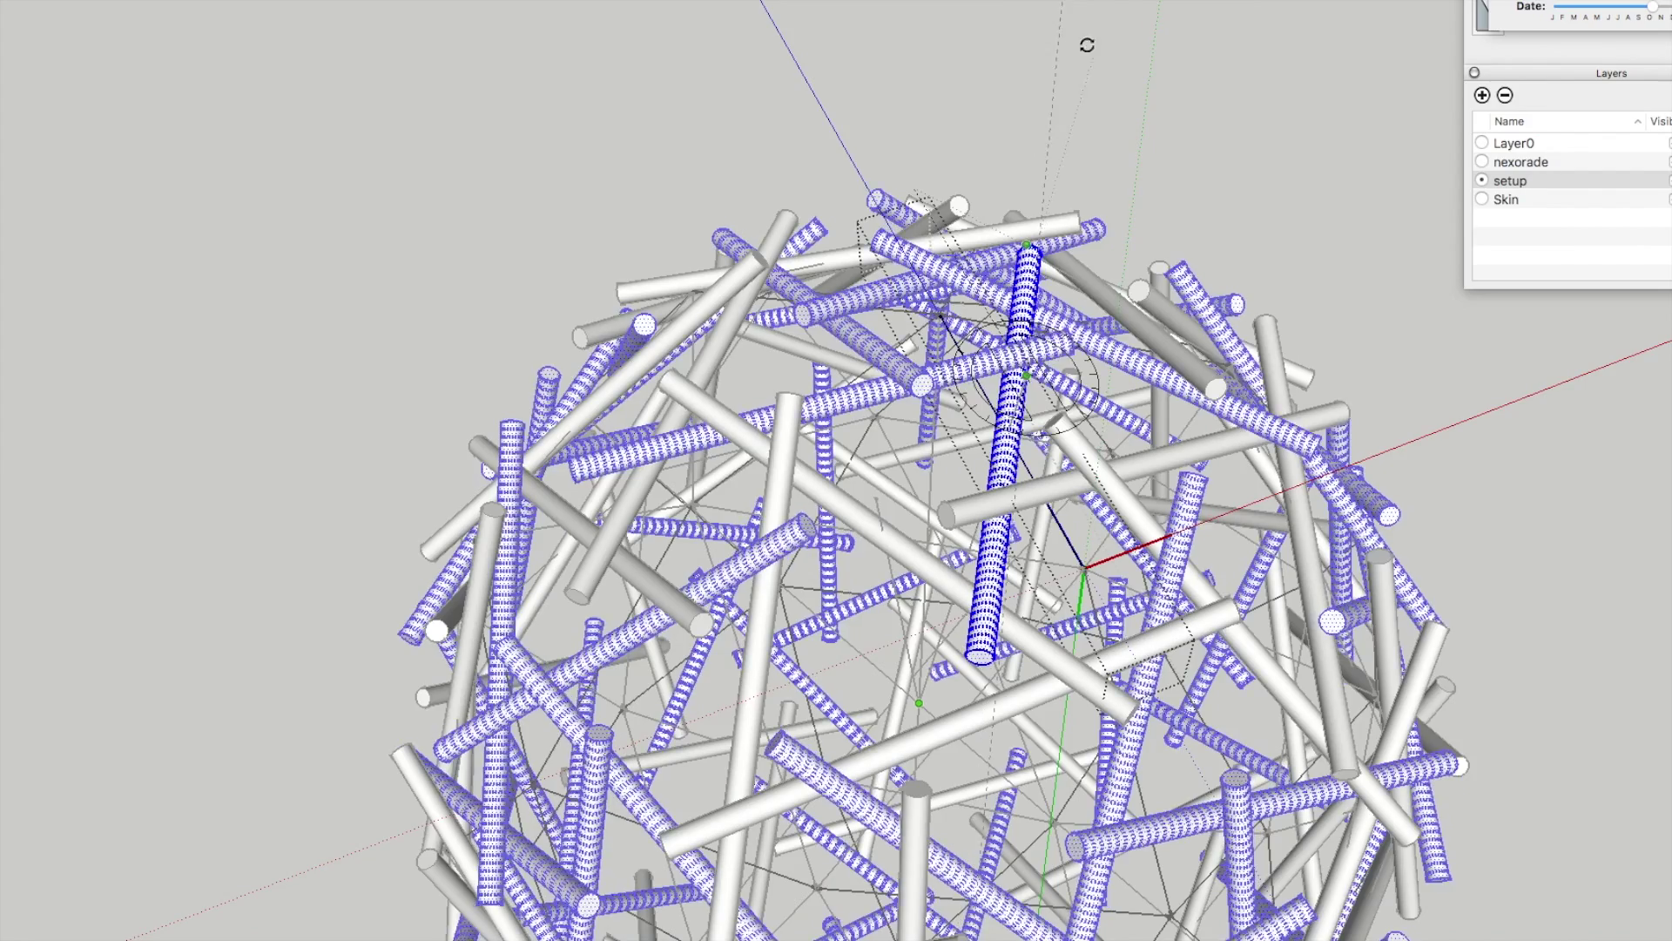
left_click(1077, 32)
key("super+z")
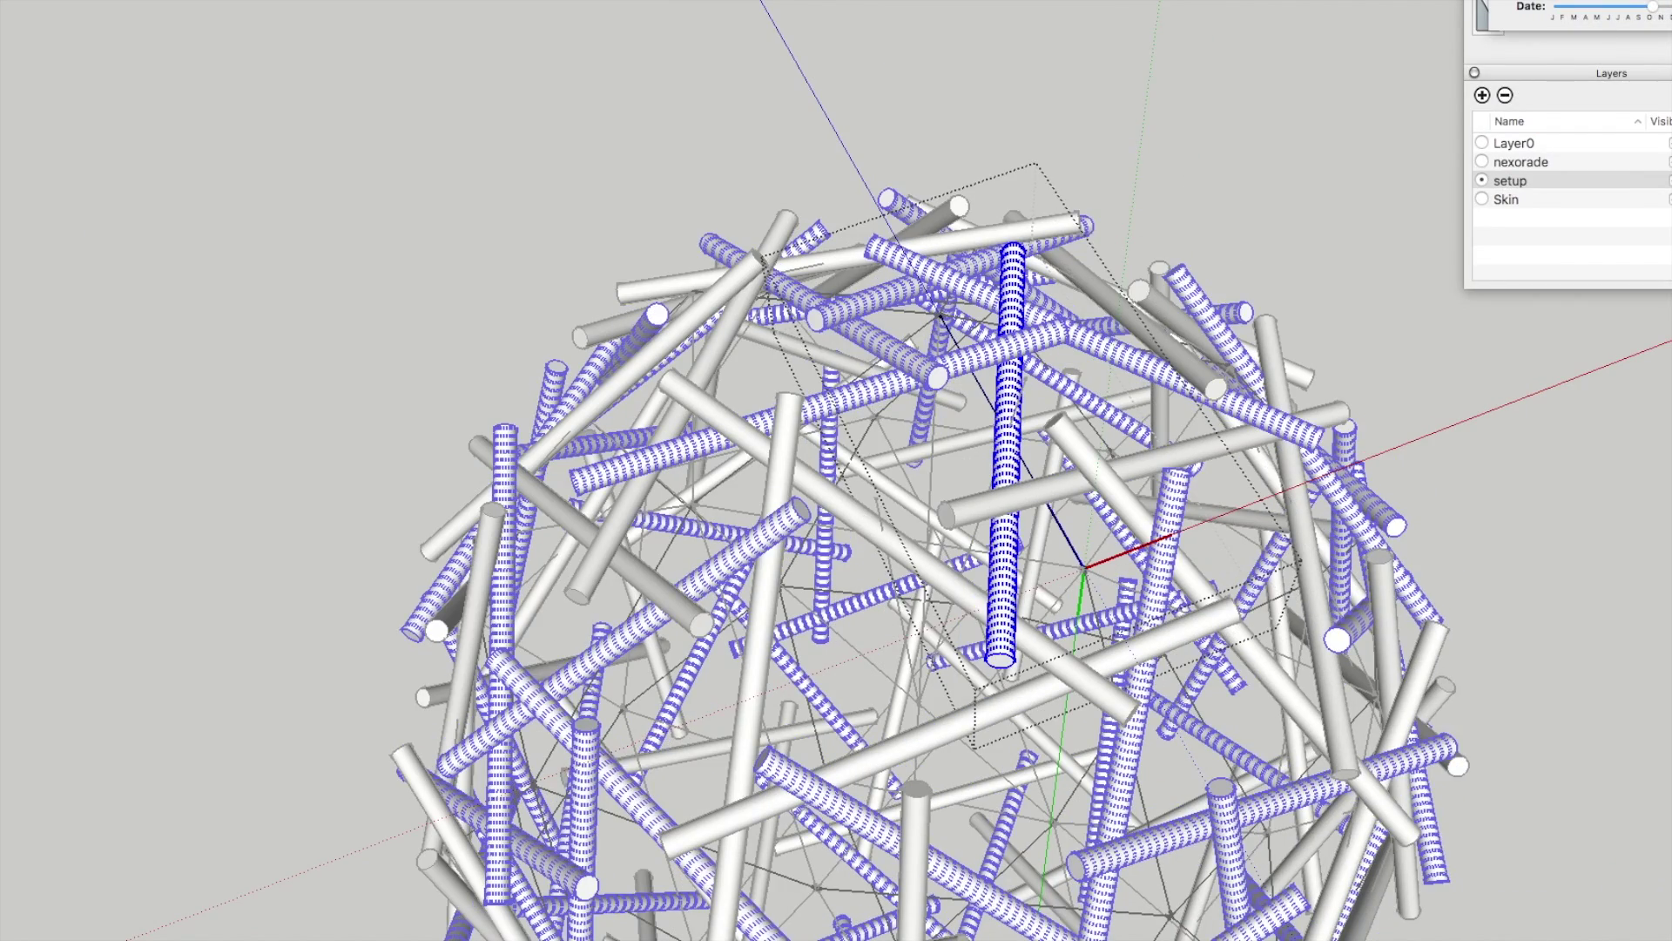
key("space")
left_click(254, 138)
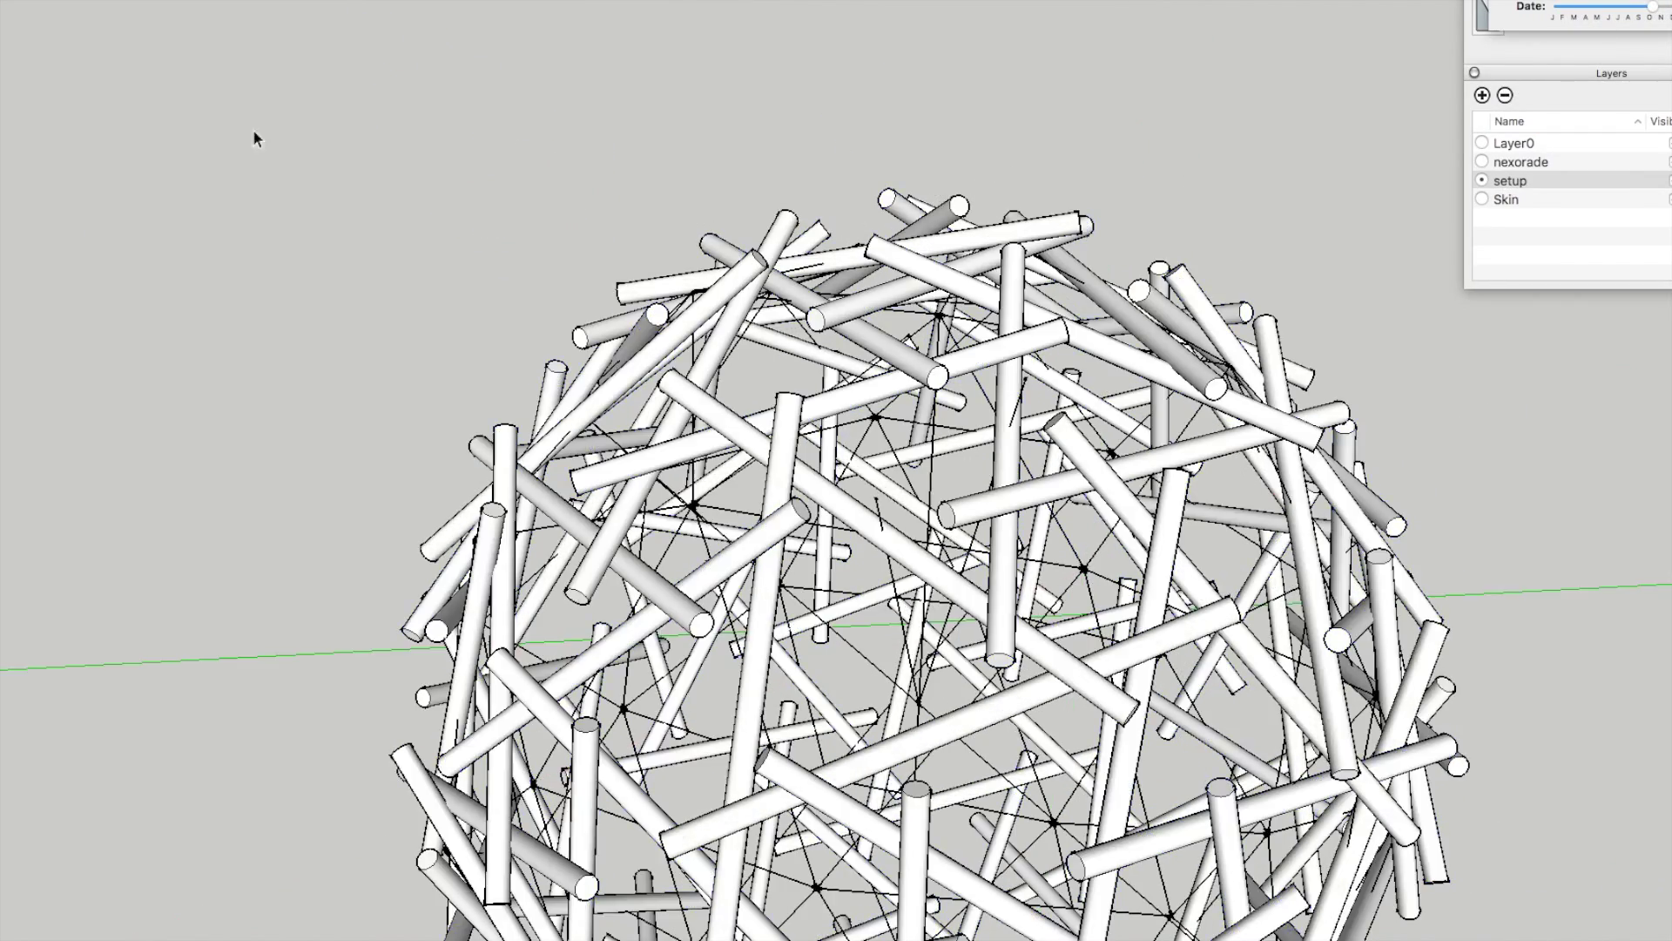
Step: Paint the lone stick and the first set of crossing pipes green
scroll(732, 265, "up", 10)
middle_click_drag(731, 264, 284, 380)
scroll(663, 443, "down", 10)
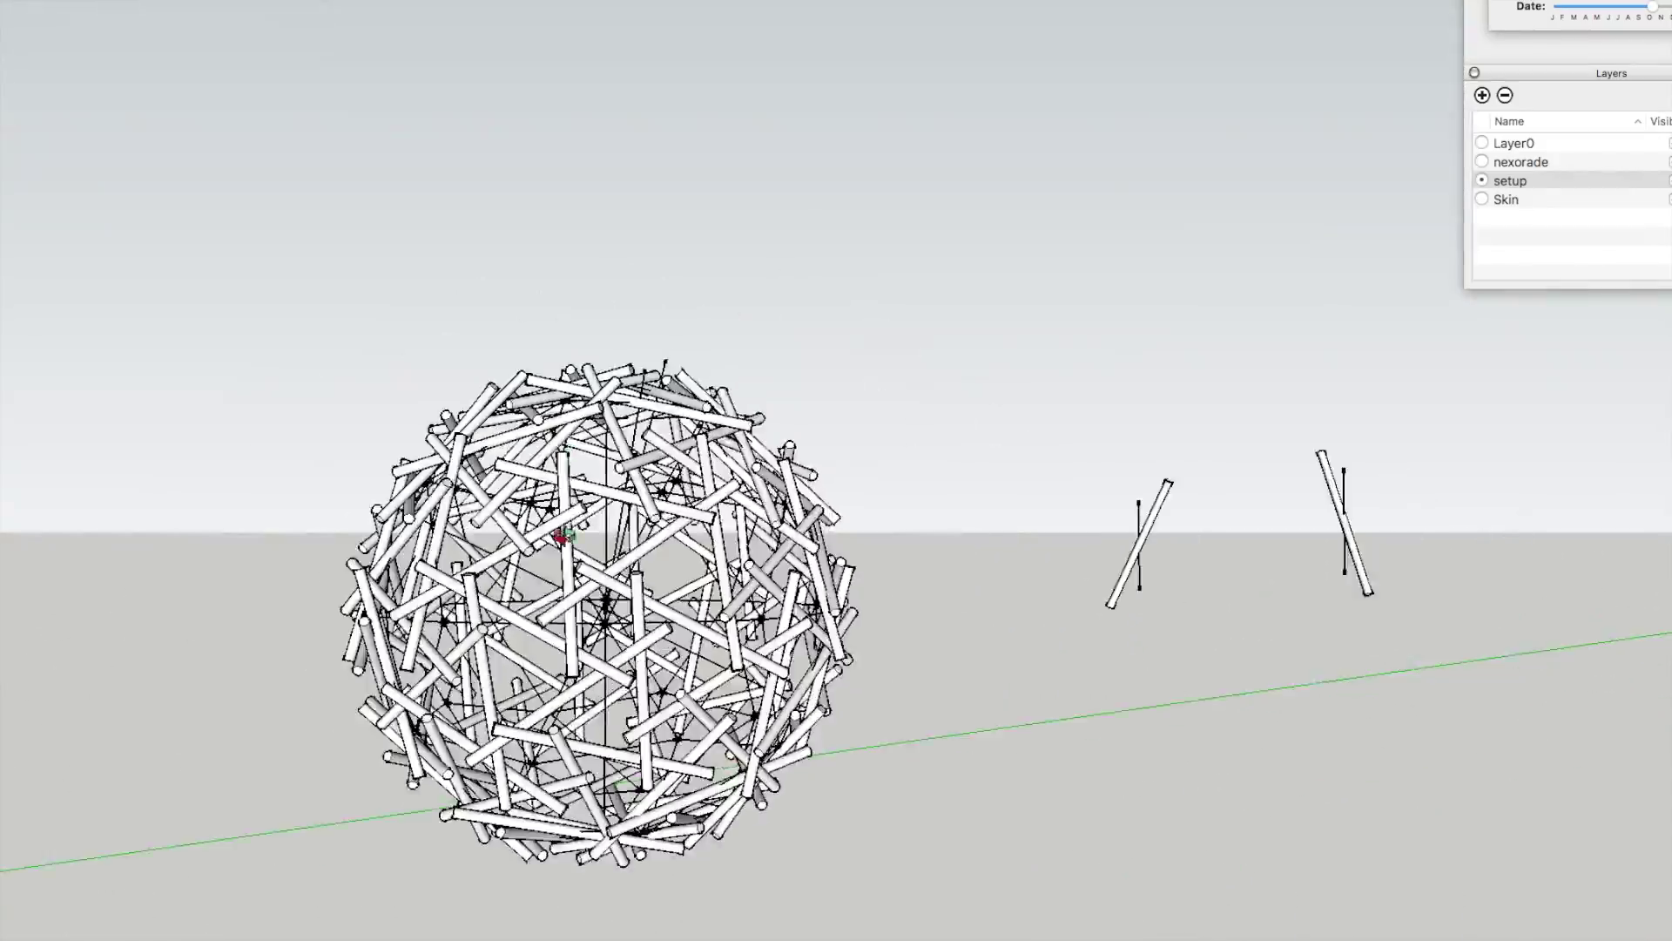
middle_click_drag(976, 488, 1071, 553)
left_click(1052, 562)
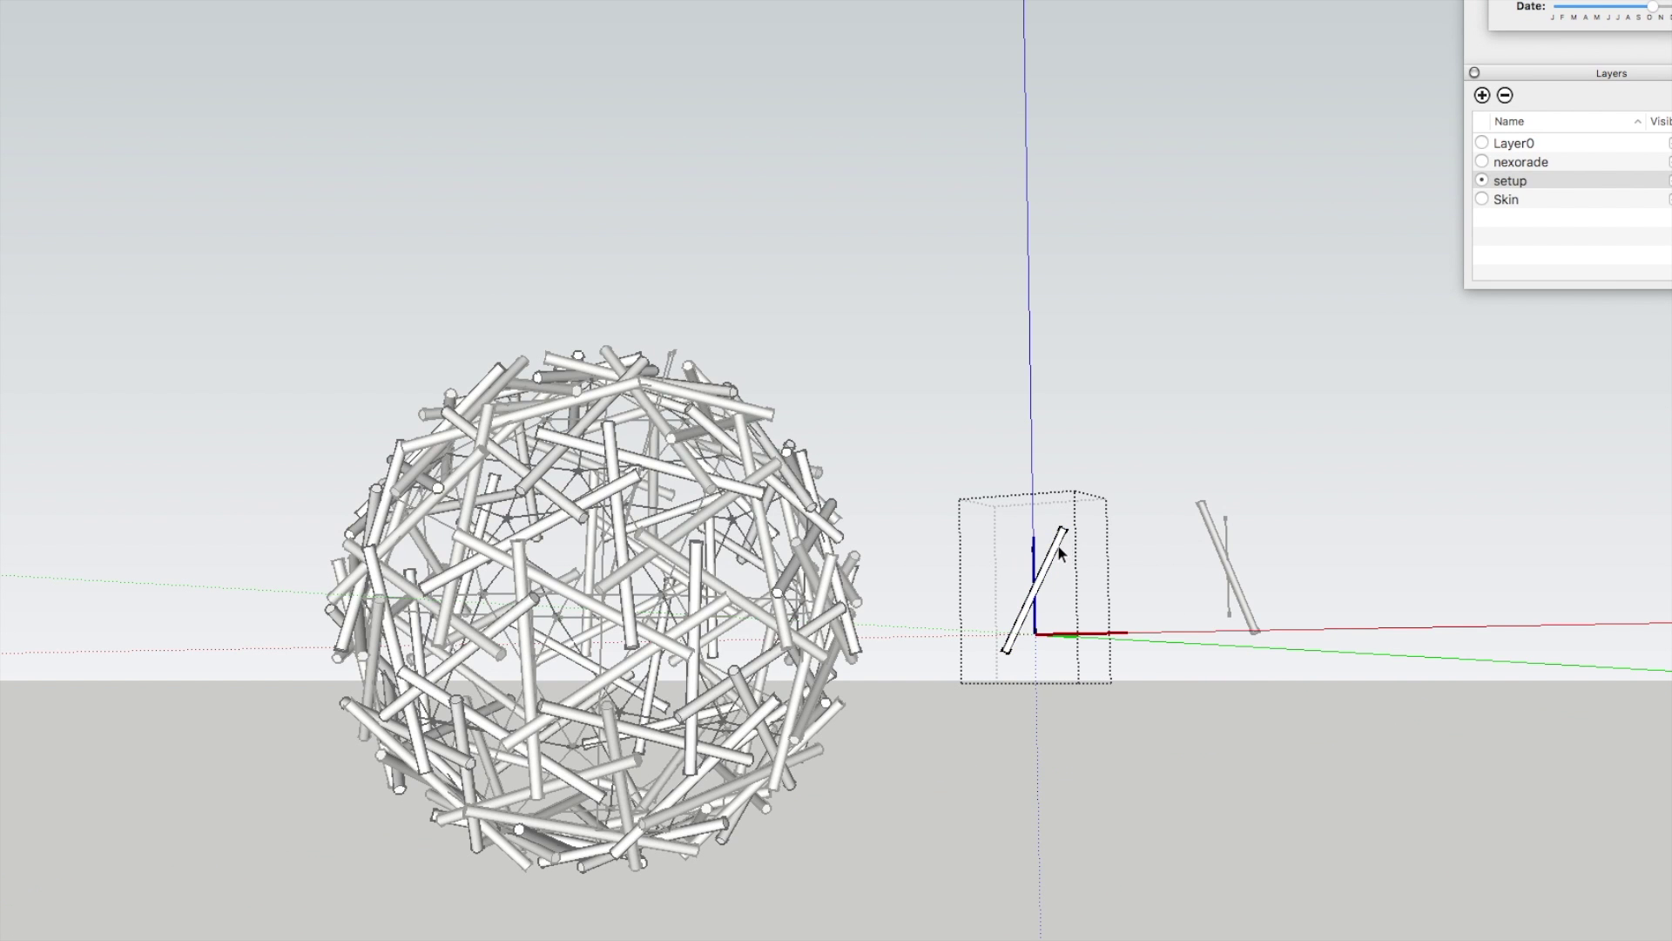
left_click(1059, 554)
key("b")
left_click(1602, 558)
left_click(1228, 557)
Step: Paint the second set of crossing pipes red
middle_click_drag(1252, 465, 1132, 470)
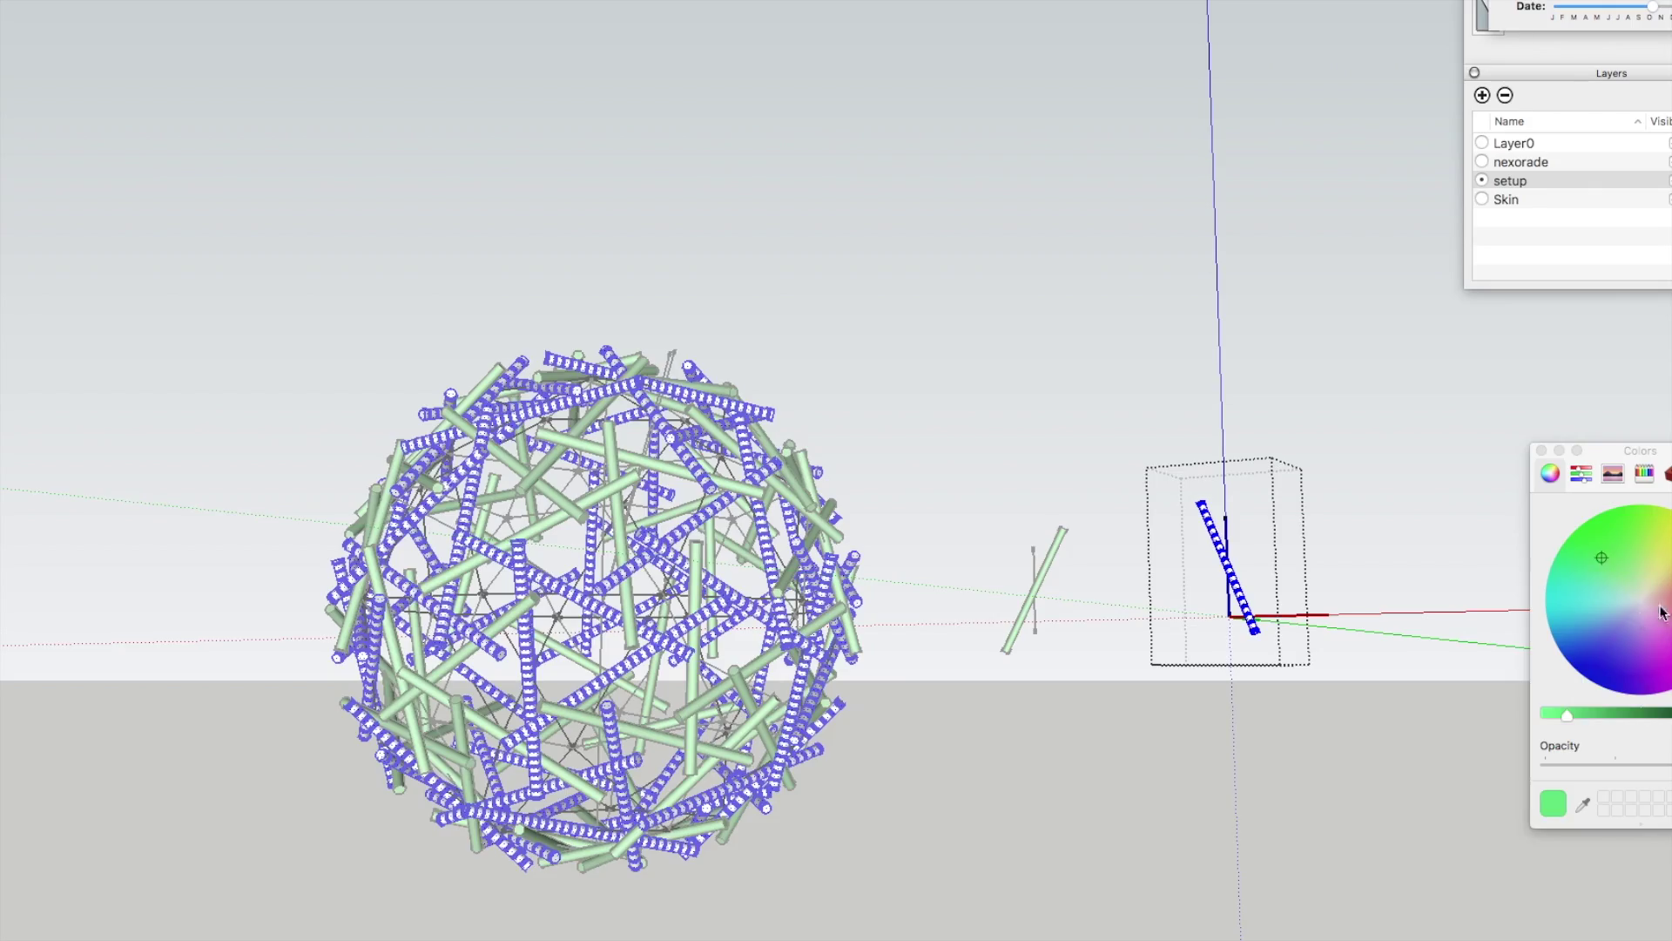
left_click(1662, 612)
left_click(1221, 568)
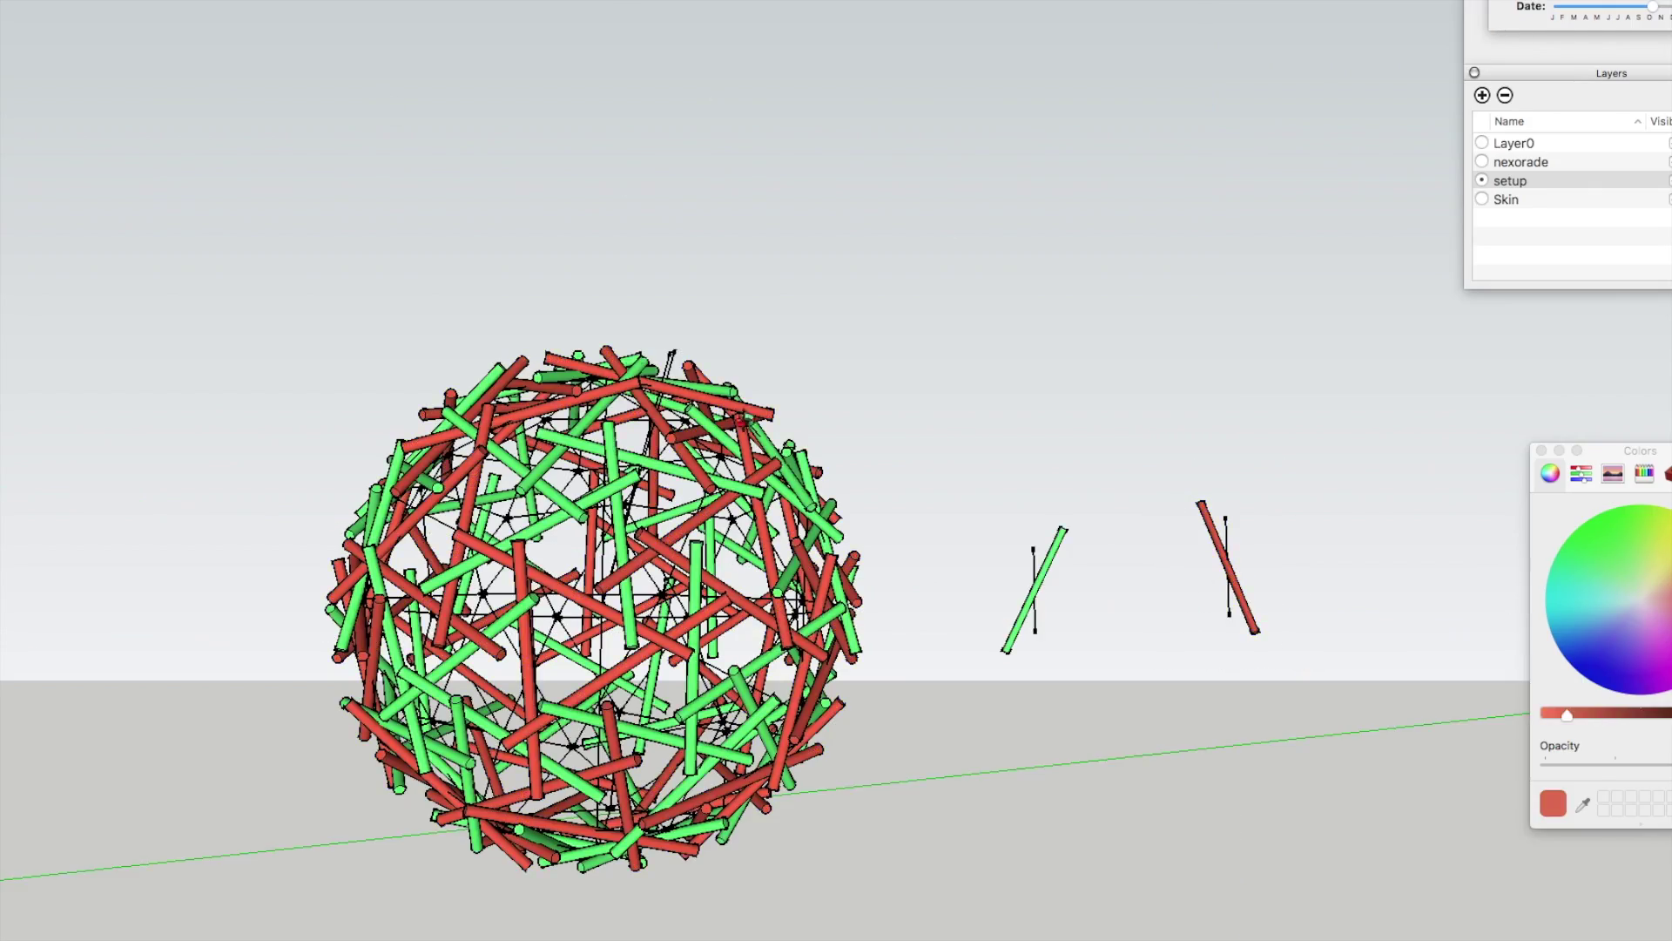
middle_click_drag(739, 421, 697, 436)
scroll(696, 435, "up", 10)
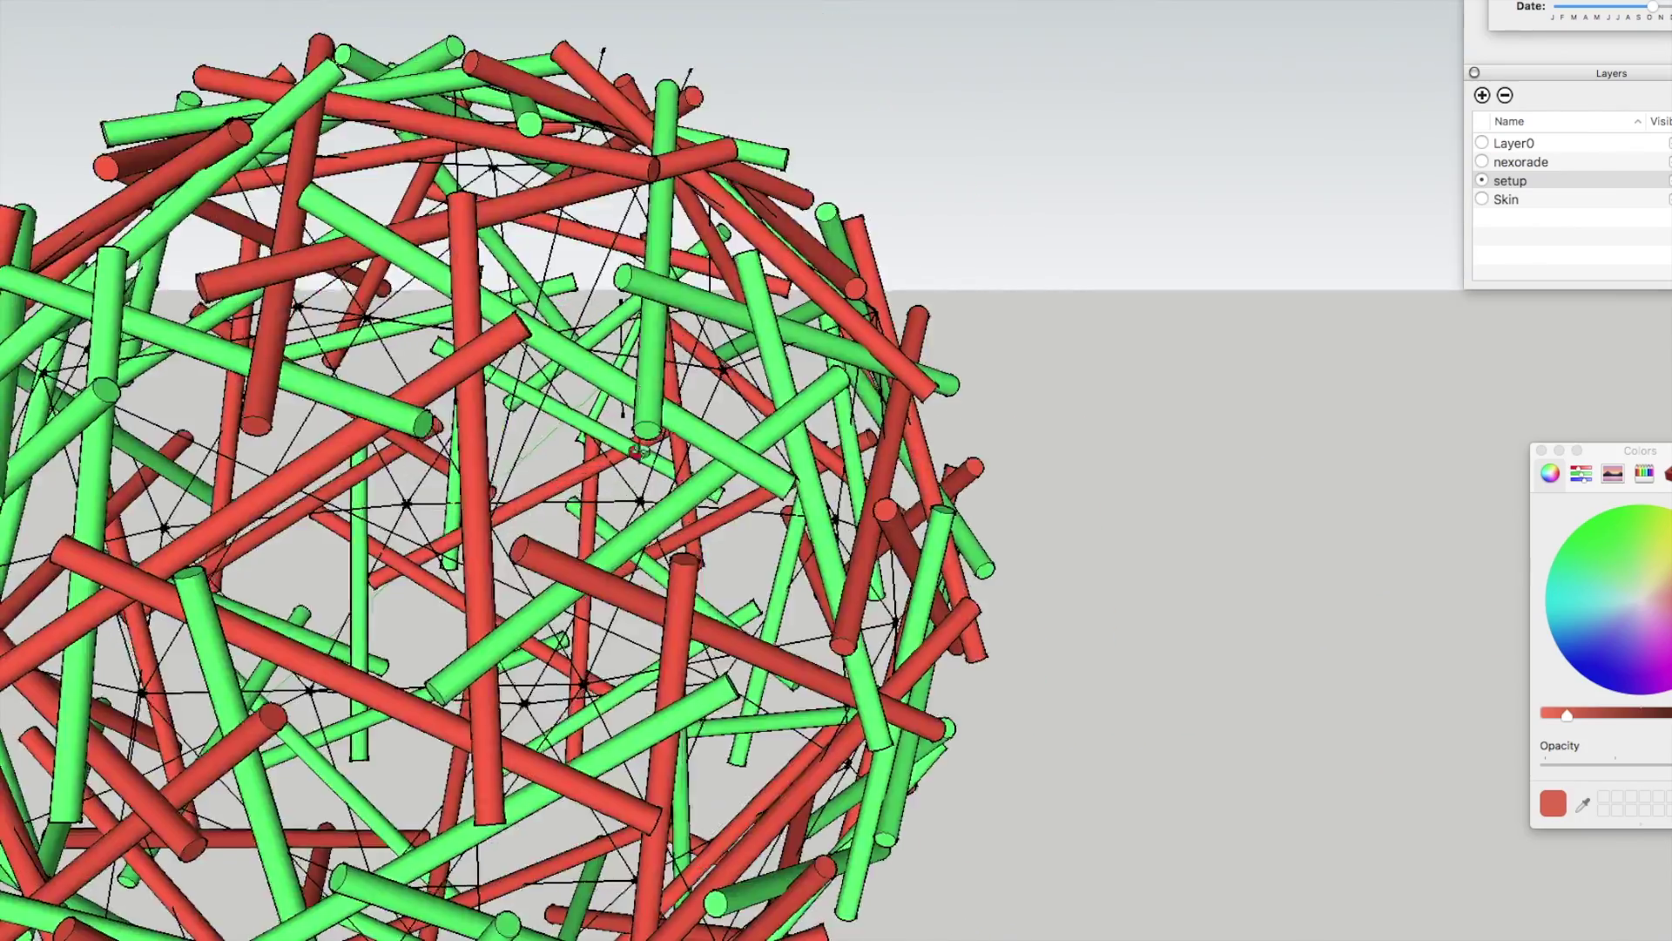
scroll(662, 453, "down", 10)
double_click(1205, 513)
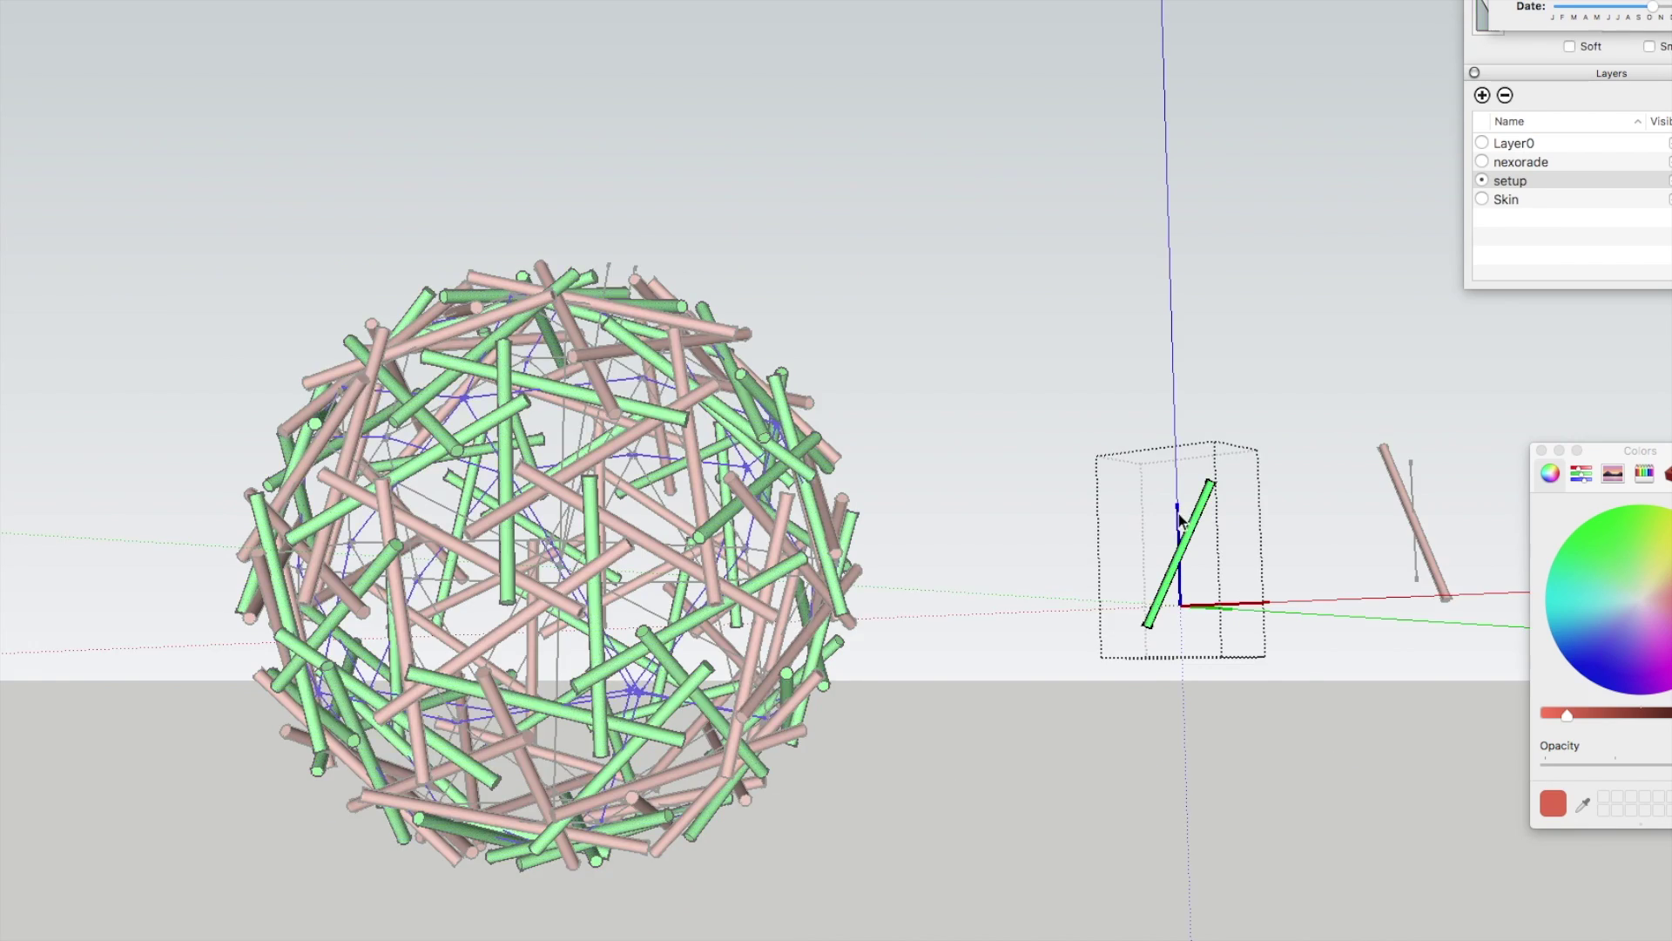
Step: Make Layer0 the current layer in the Layers panel
scroll(1179, 521, "up", 3)
middle_click_drag(1180, 501, 1428, 470)
double_click(1424, 470)
left_click(1173, 317)
scroll(1173, 322, "down", 5)
left_click(1669, 180)
left_click(982, 273)
left_click(1481, 142)
scroll(1108, 306, "down", 3)
scroll(1108, 307, "up", 3)
Step: Shorten the red rods by pushing their end face back inside the rod component
middle_click_drag(523, 418, 429, 636)
double_click(542, 557)
left_click_drag(547, 602, 865, 396)
middle_click_drag(517, 649, 476, 179)
key("super+z")
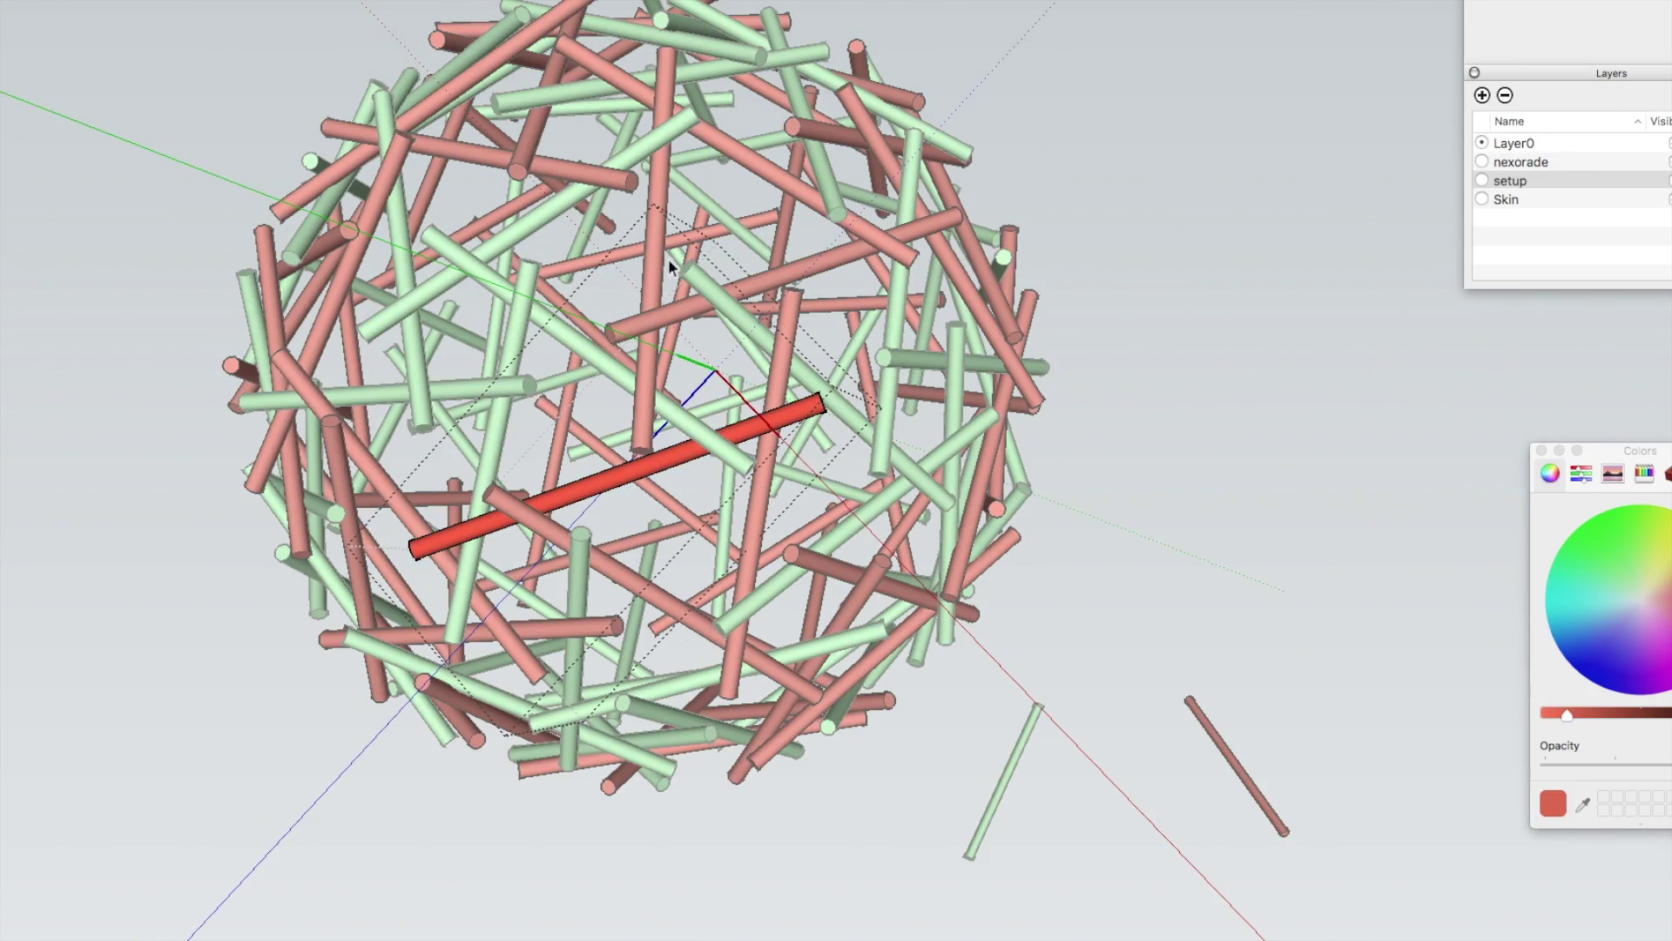
key("super+z")
Step: Orbit to a front view with the ground to check the whole green and red sphere
middle_click_drag(174, 59, 868, 107)
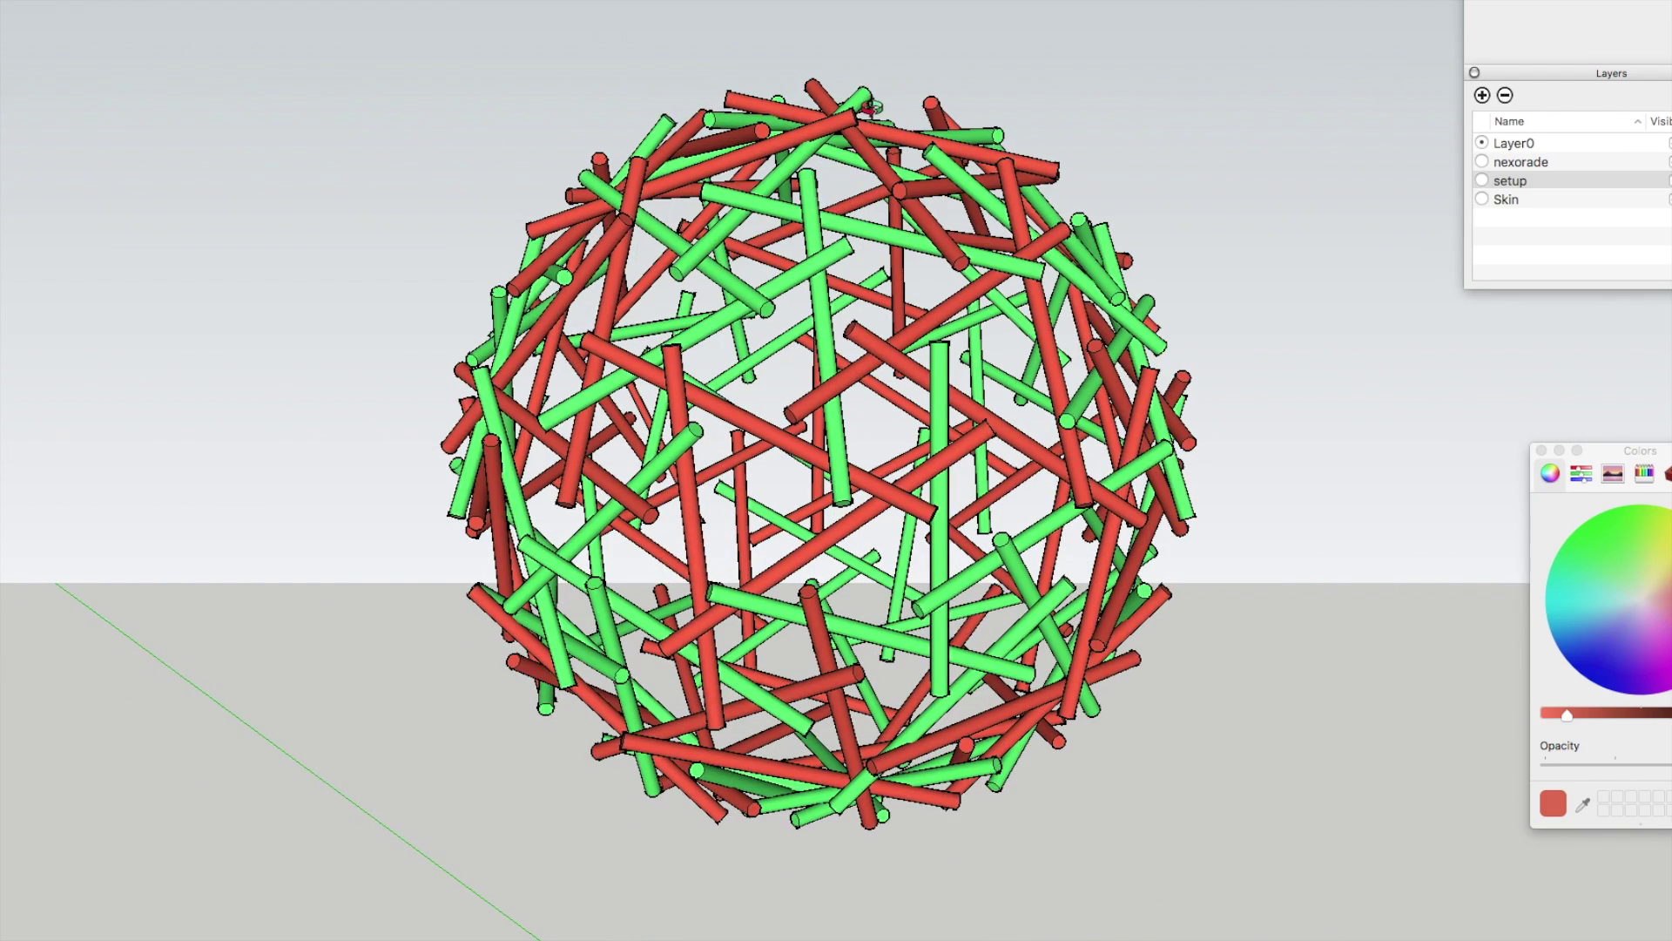
scroll(871, 244, "down", 3)
mouse_move(994, 297)
middle_mouse_down()
mouse_move(782, 428)
mouse_move(824, 469)
middle_mouse_up()
scroll(824, 469, "up", 3)
scroll(824, 469, "down", 3)
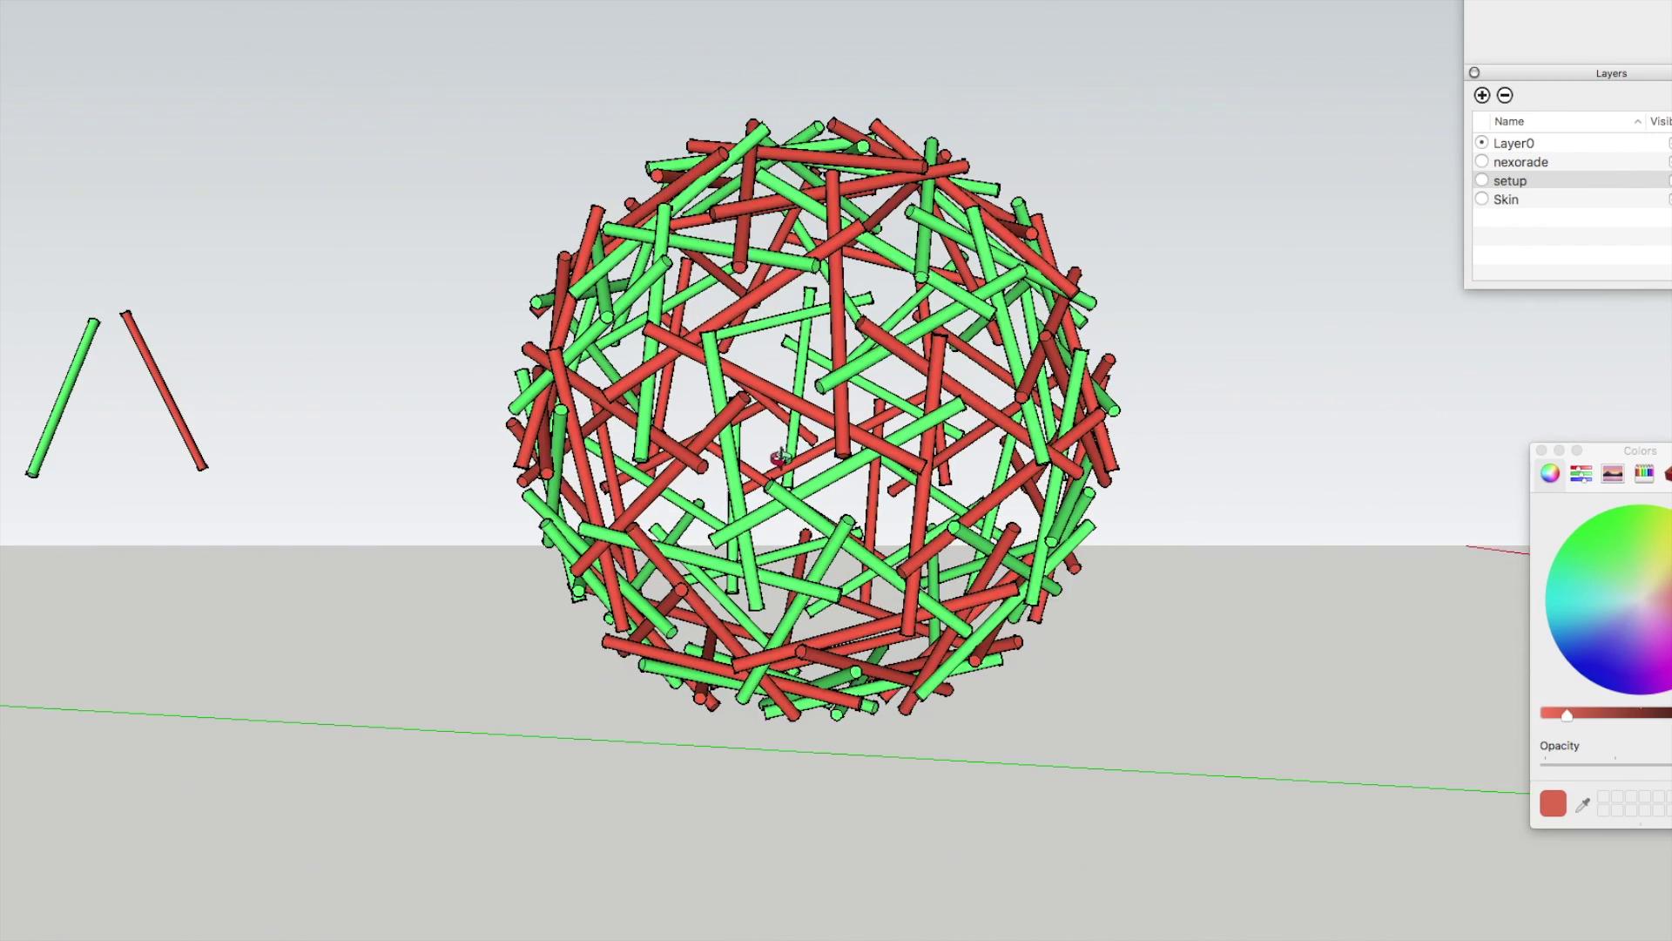
Step: Apply a grey metal texture to both the green and red rod components
double_click(851, 375)
key("b")
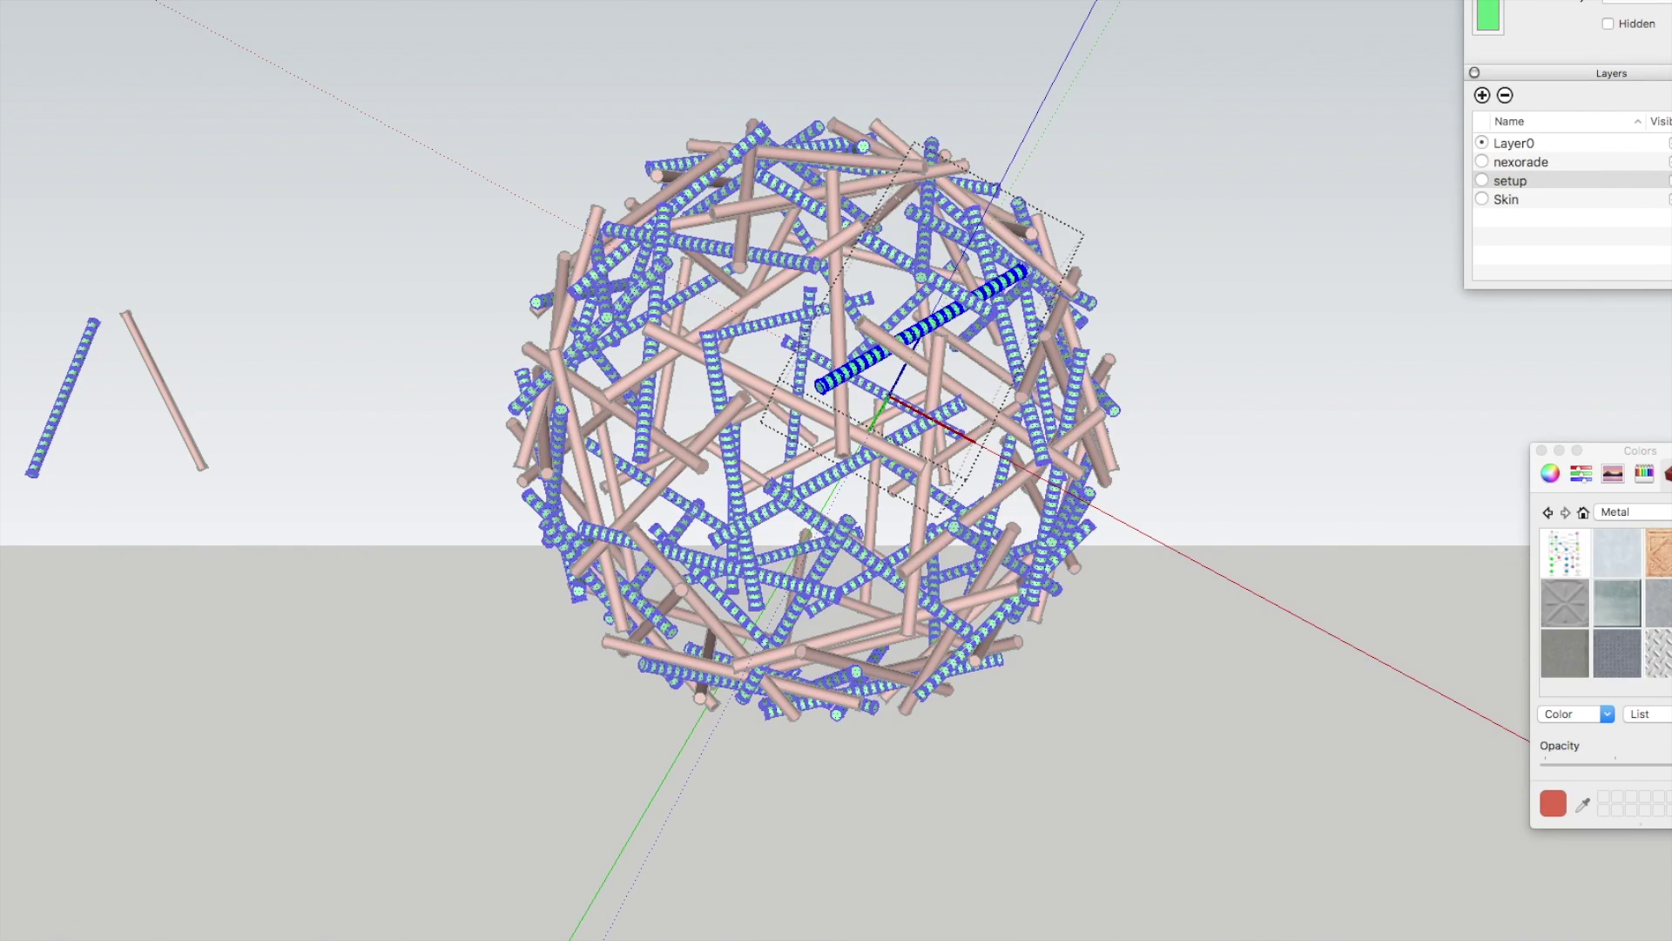
left_click(856, 360)
left_click(1625, 601)
left_click(850, 366)
left_click(185, 143)
double_click(831, 414)
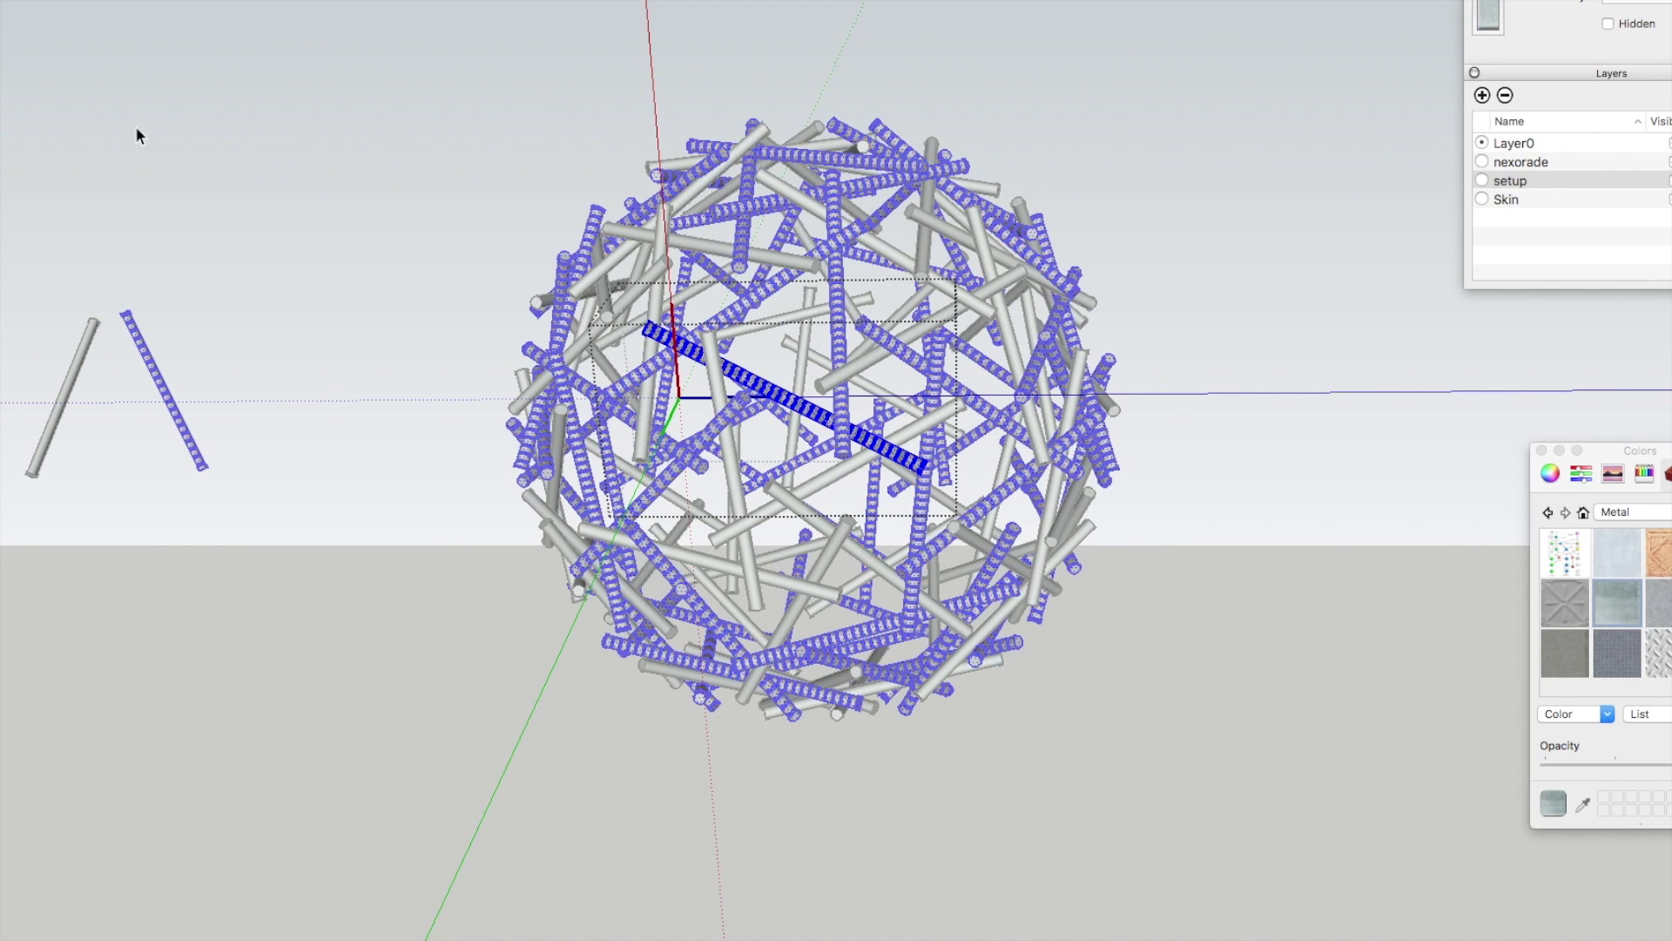
left_click(138, 134)
Step: Turn on shadows and launch a Visualizer render of the sphere
left_click(96, 2)
left_click(194, 148)
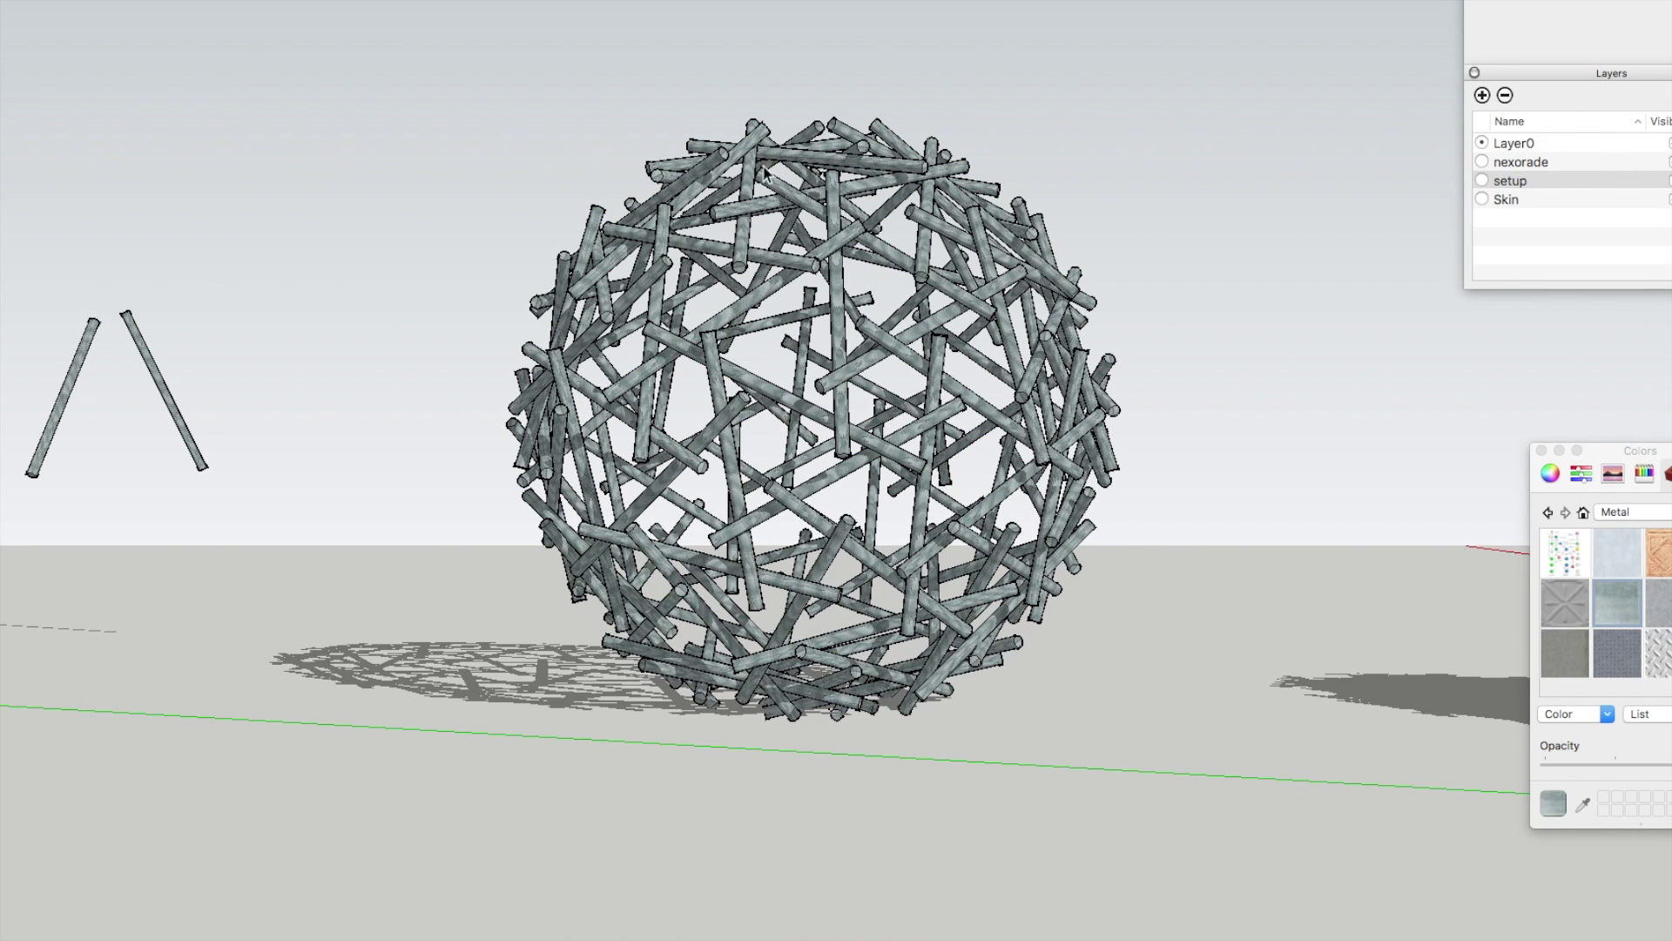
left_click(740, 70)
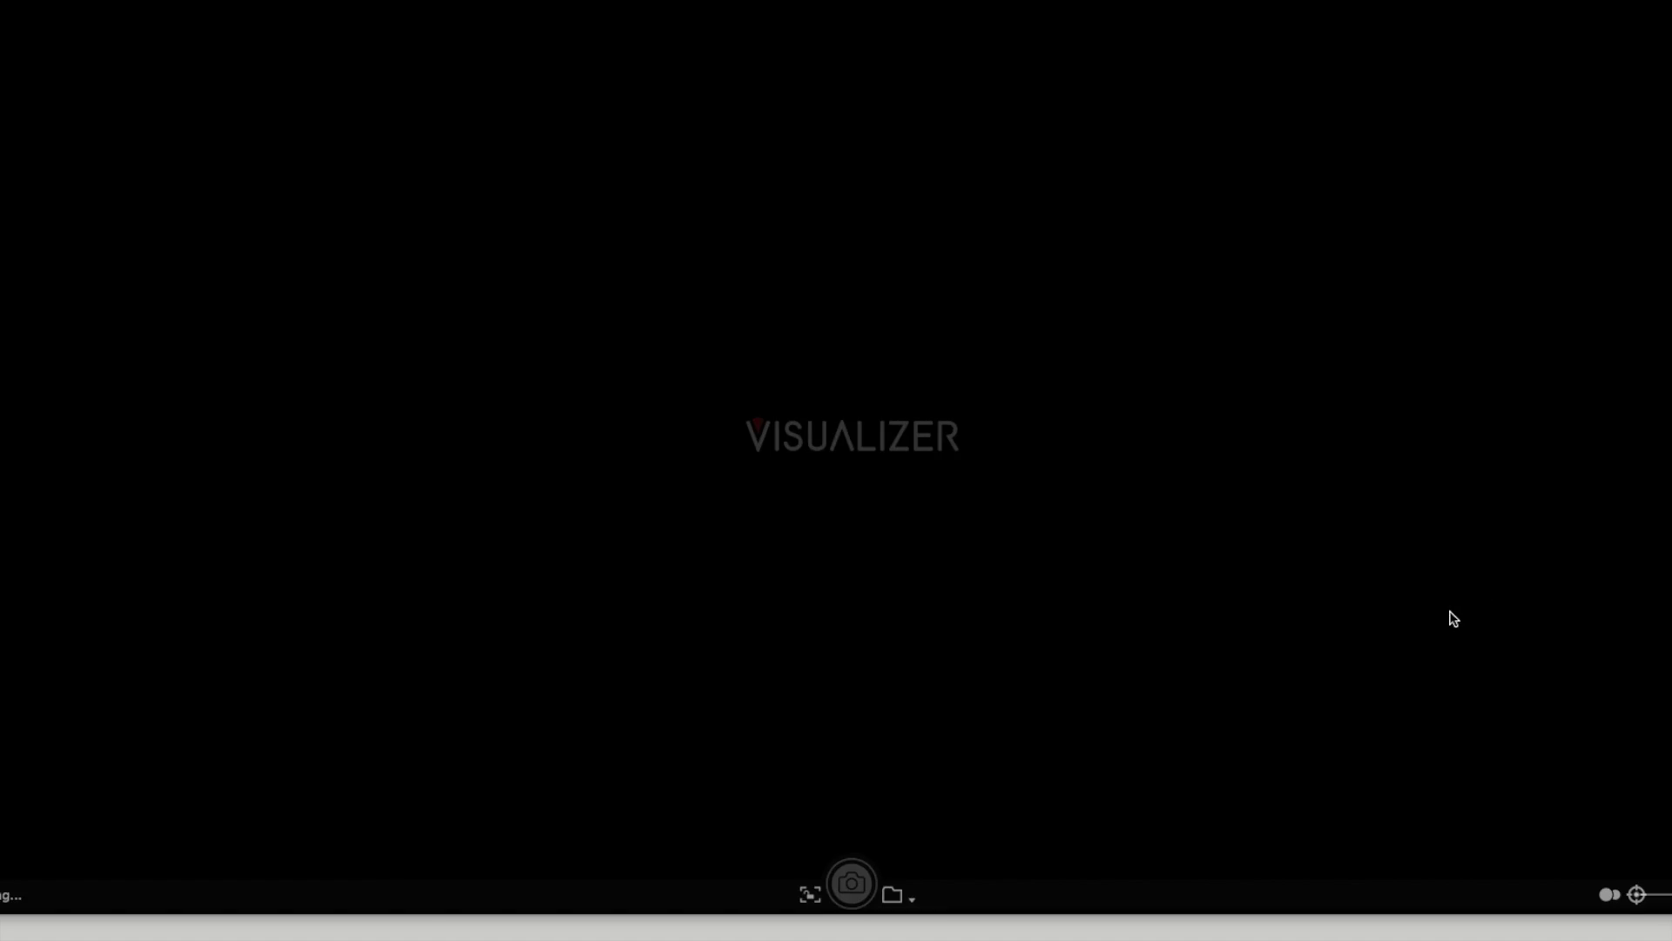